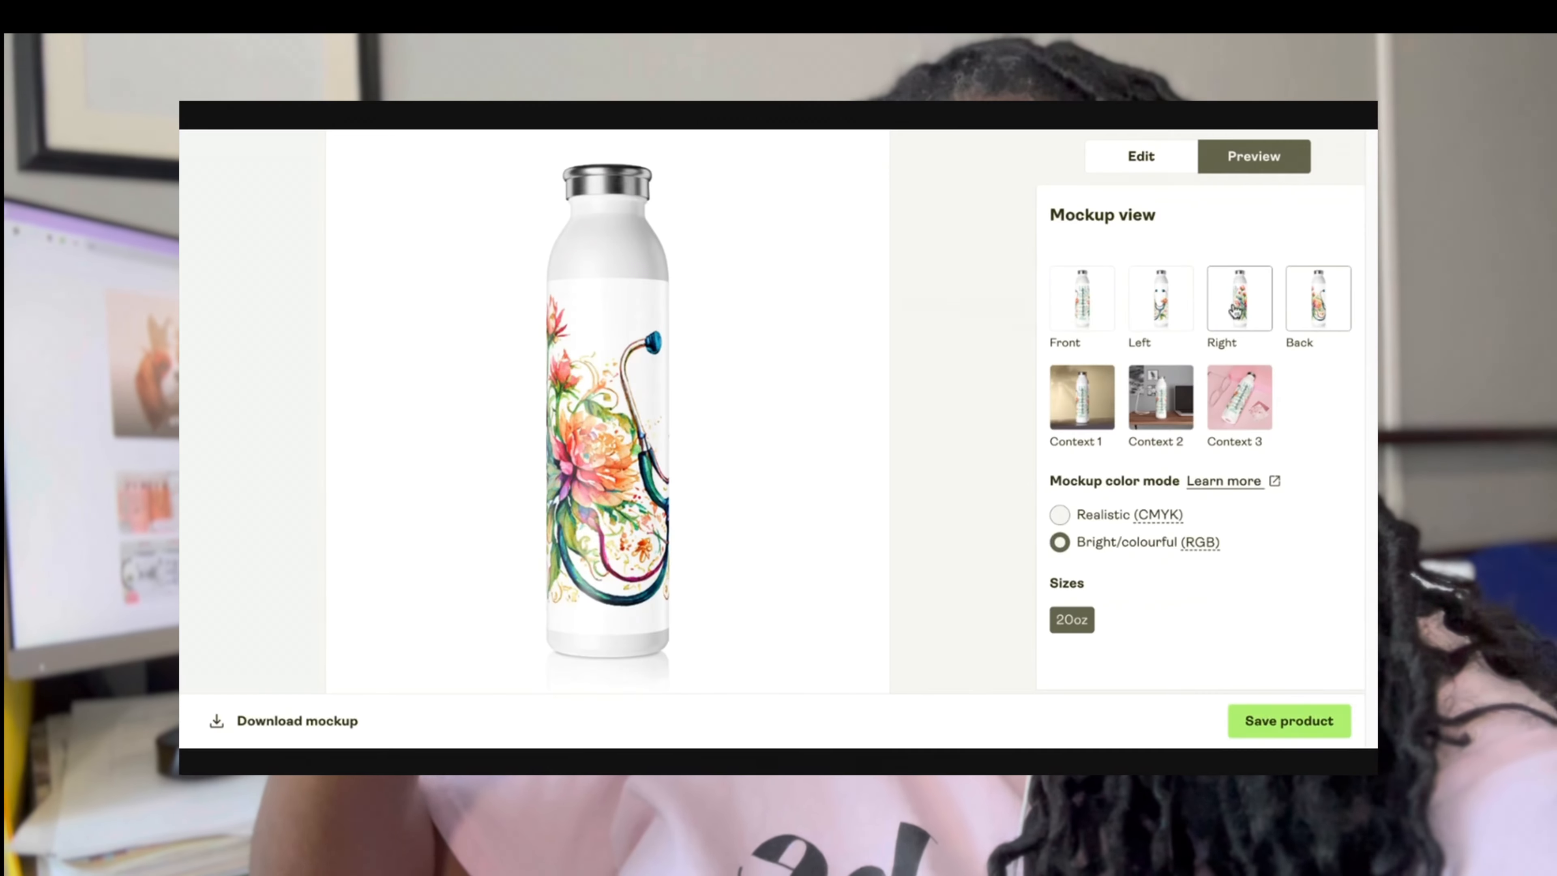
Inspect the water bottle design in the left and front mockup views
{"action": "left_click", "coordinate": [1185, 311]}
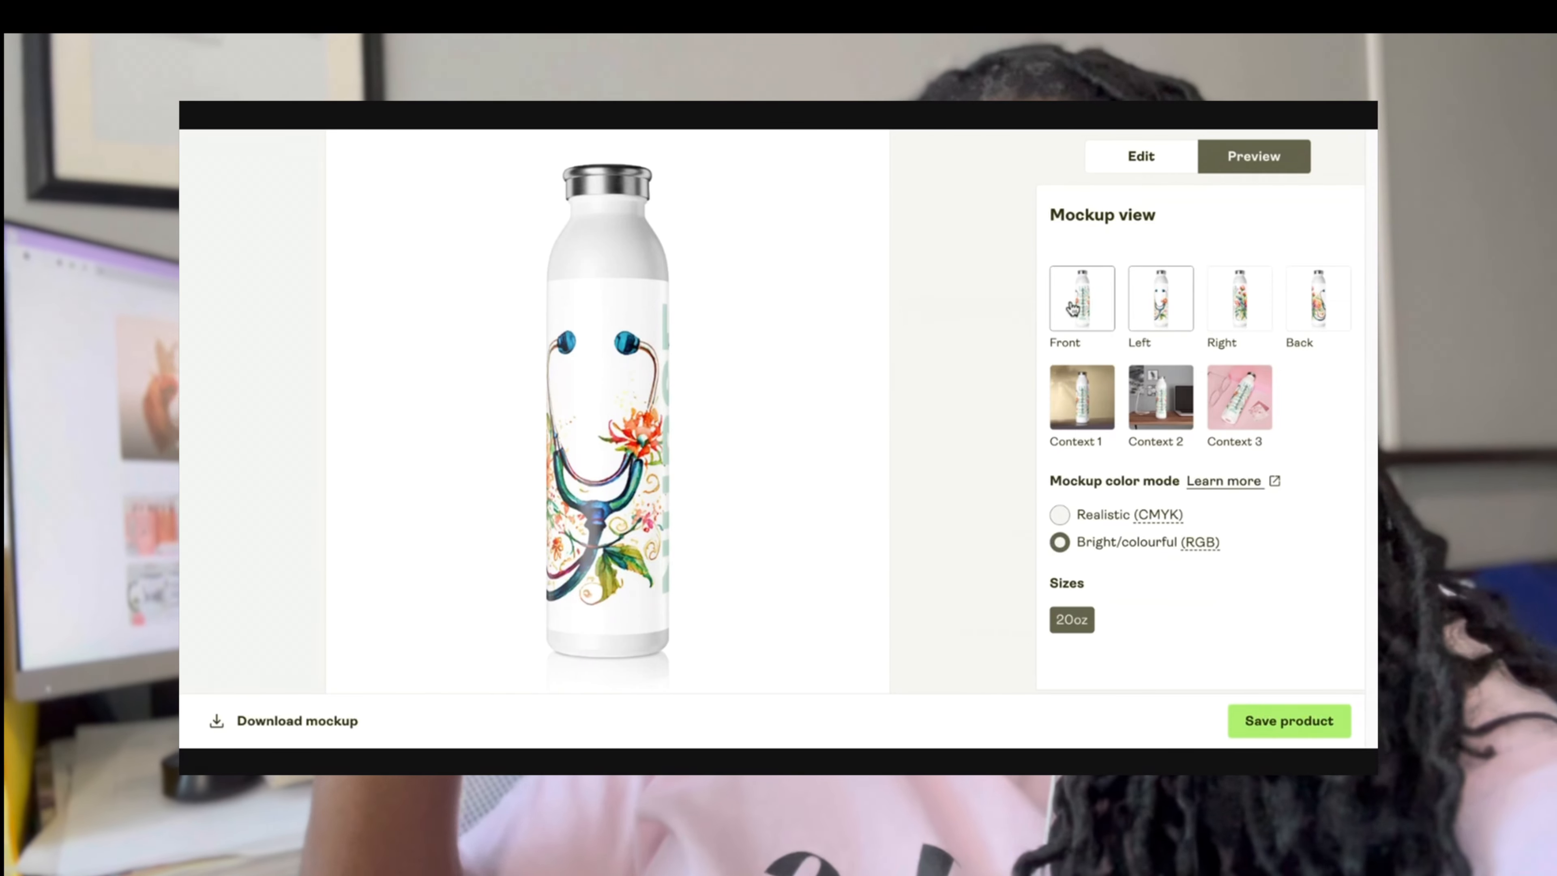
{"action": "left_click", "coordinate": [1071, 306]}
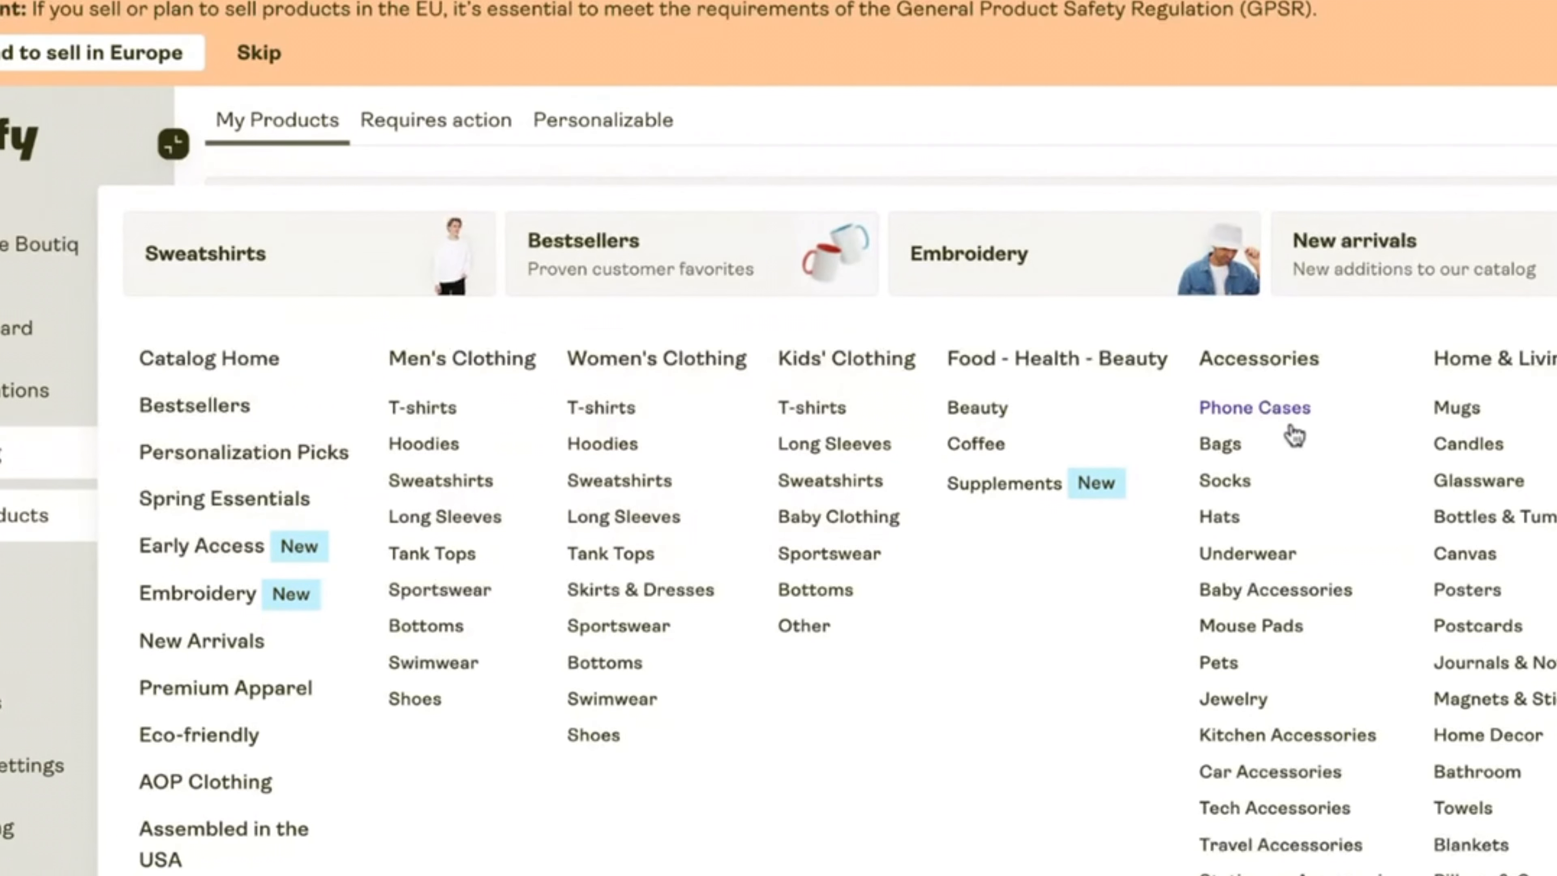
Open the Unisex Heavy Cotton Tee from the catalog's Personalization Picks
{"action": "left_click", "coordinate": [279, 457]}
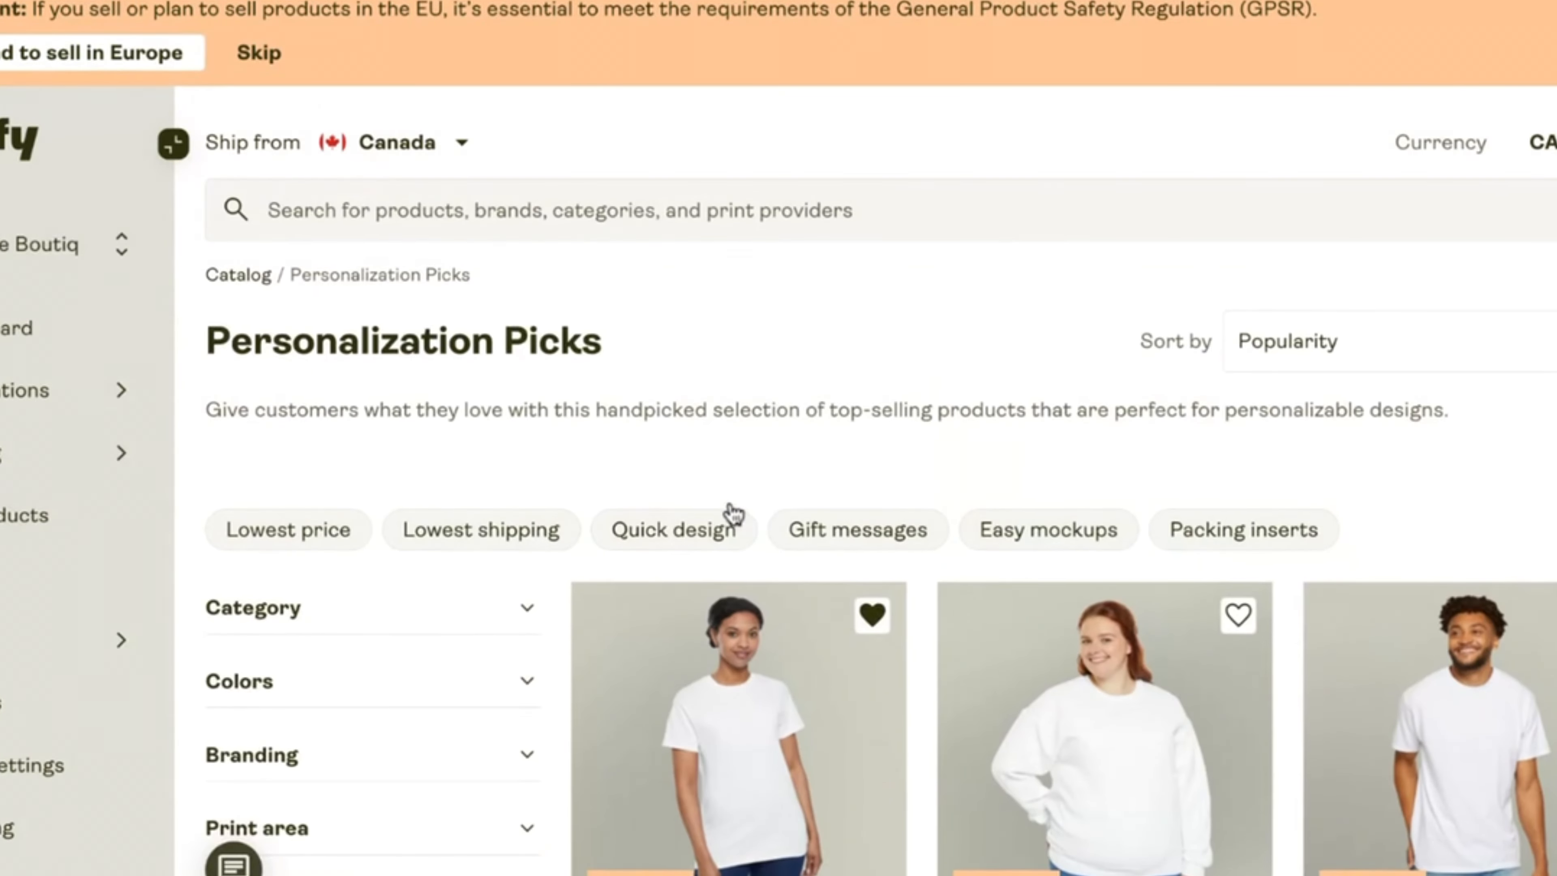
{"action": "scroll", "coordinate": [734, 514], "scroll_direction": "down", "scroll_amount": 3}
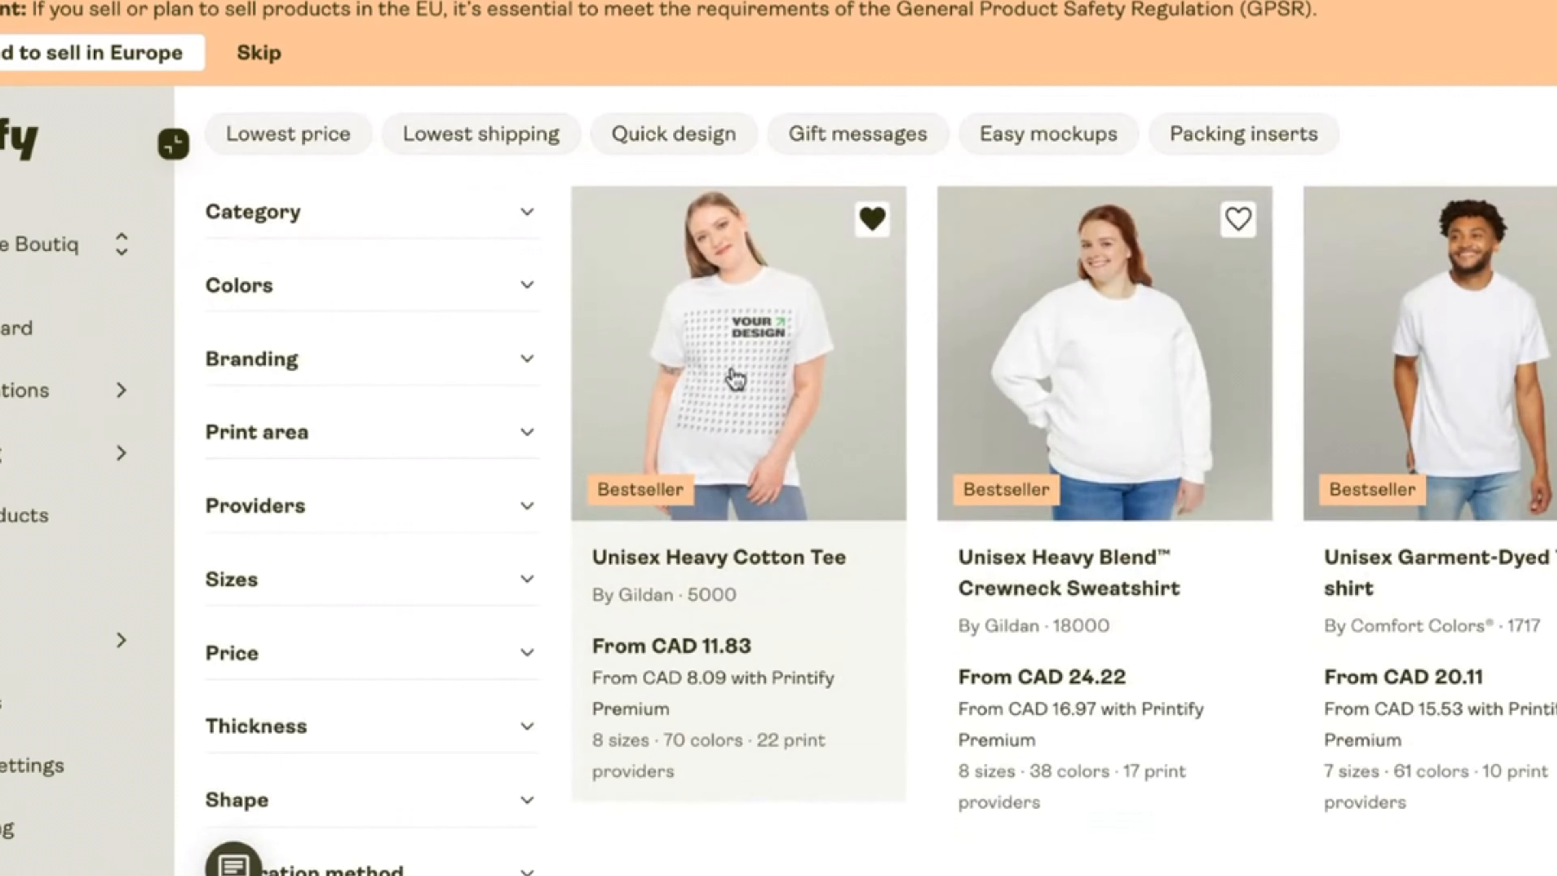
{"action": "left_click", "coordinate": [734, 377]}
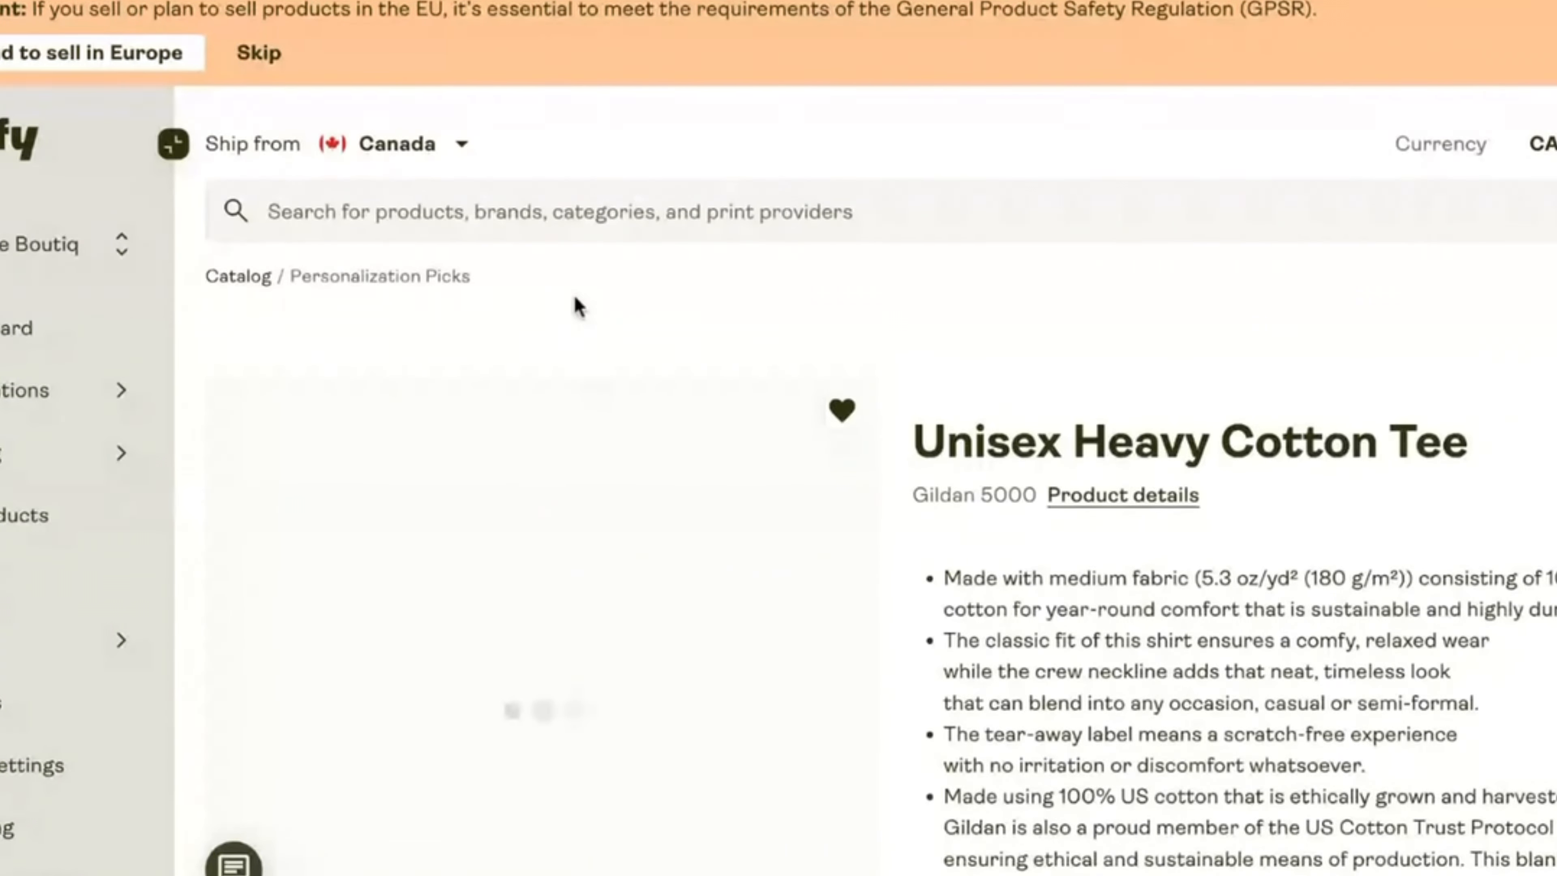
Review the tee's product details and compare the prices, shipping and production times of its print providers
{"action": "scroll", "coordinate": [575, 296], "scroll_direction": "down", "scroll_amount": 1}
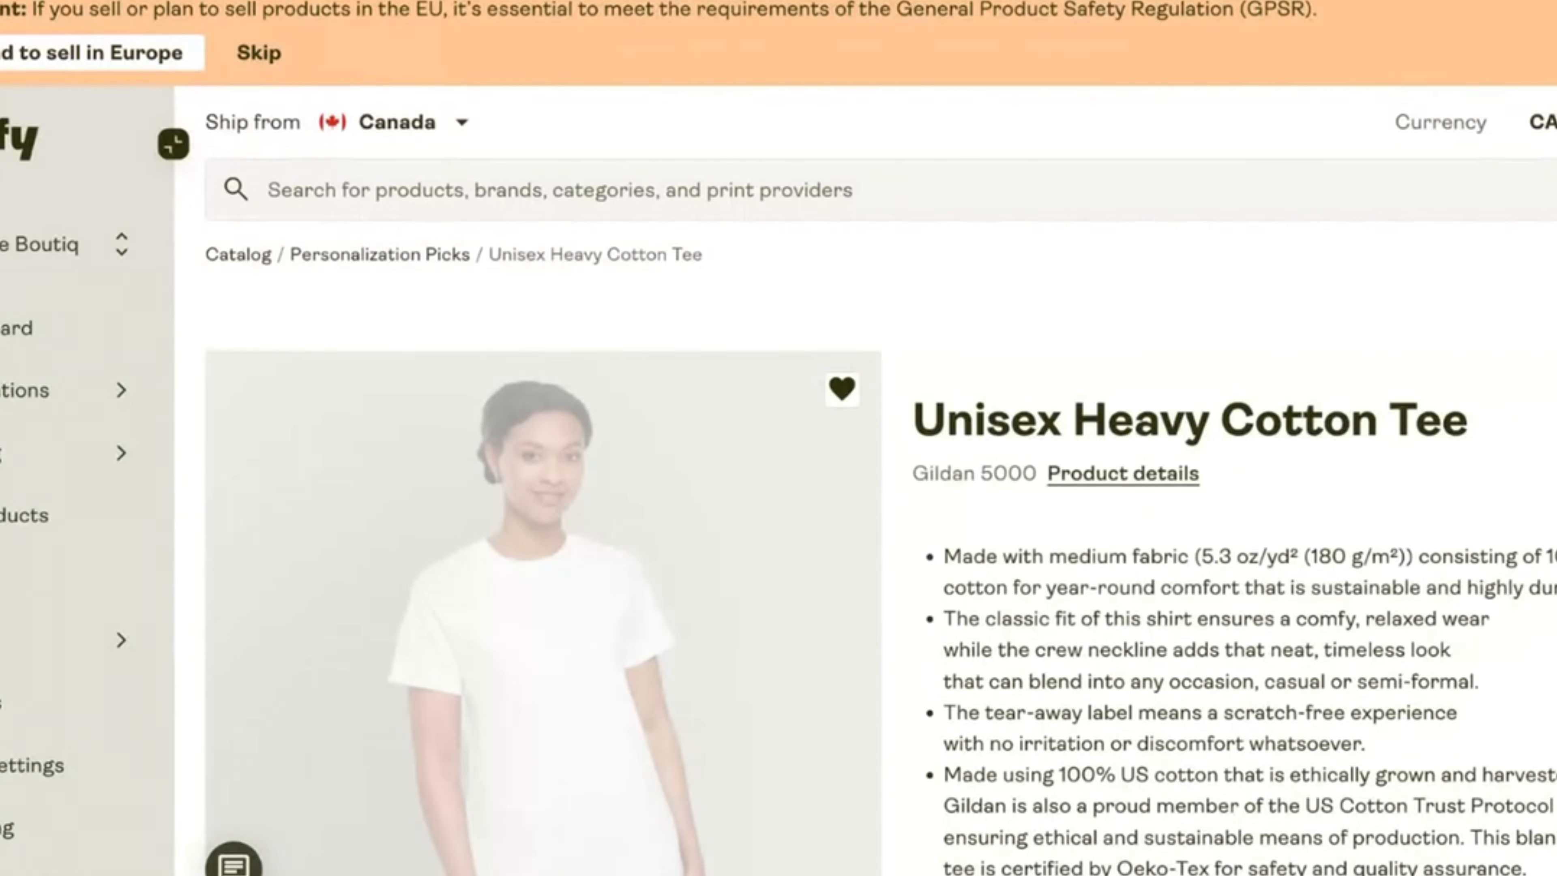
{"action": "scroll", "coordinate": [881, 480], "scroll_direction": "down", "scroll_amount": 5}
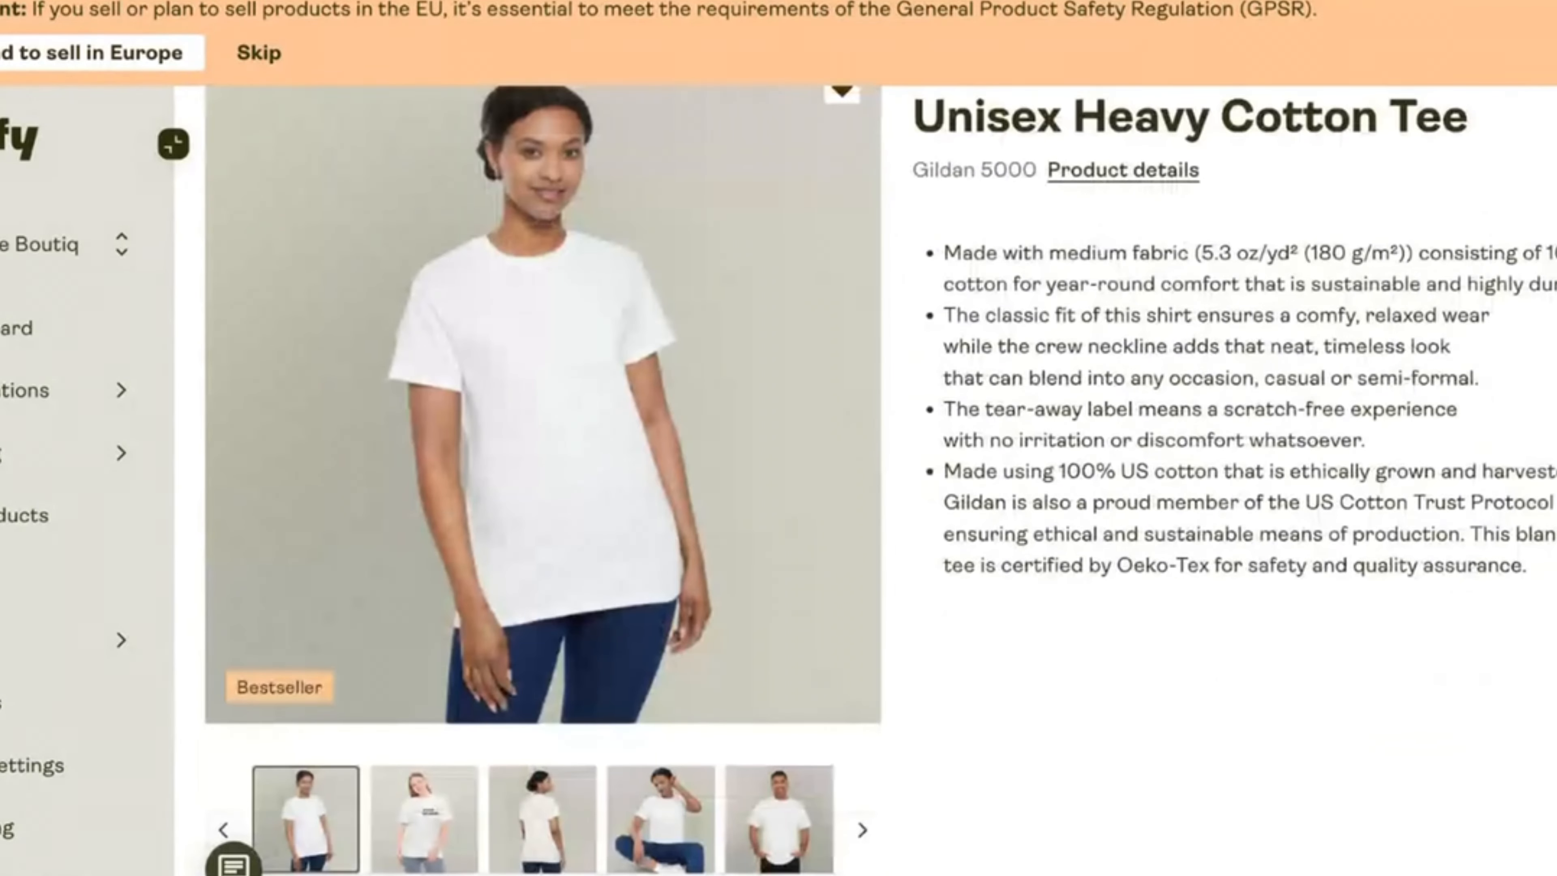
{"action": "scroll", "coordinate": [880, 480], "scroll_direction": "down", "scroll_amount": 10}
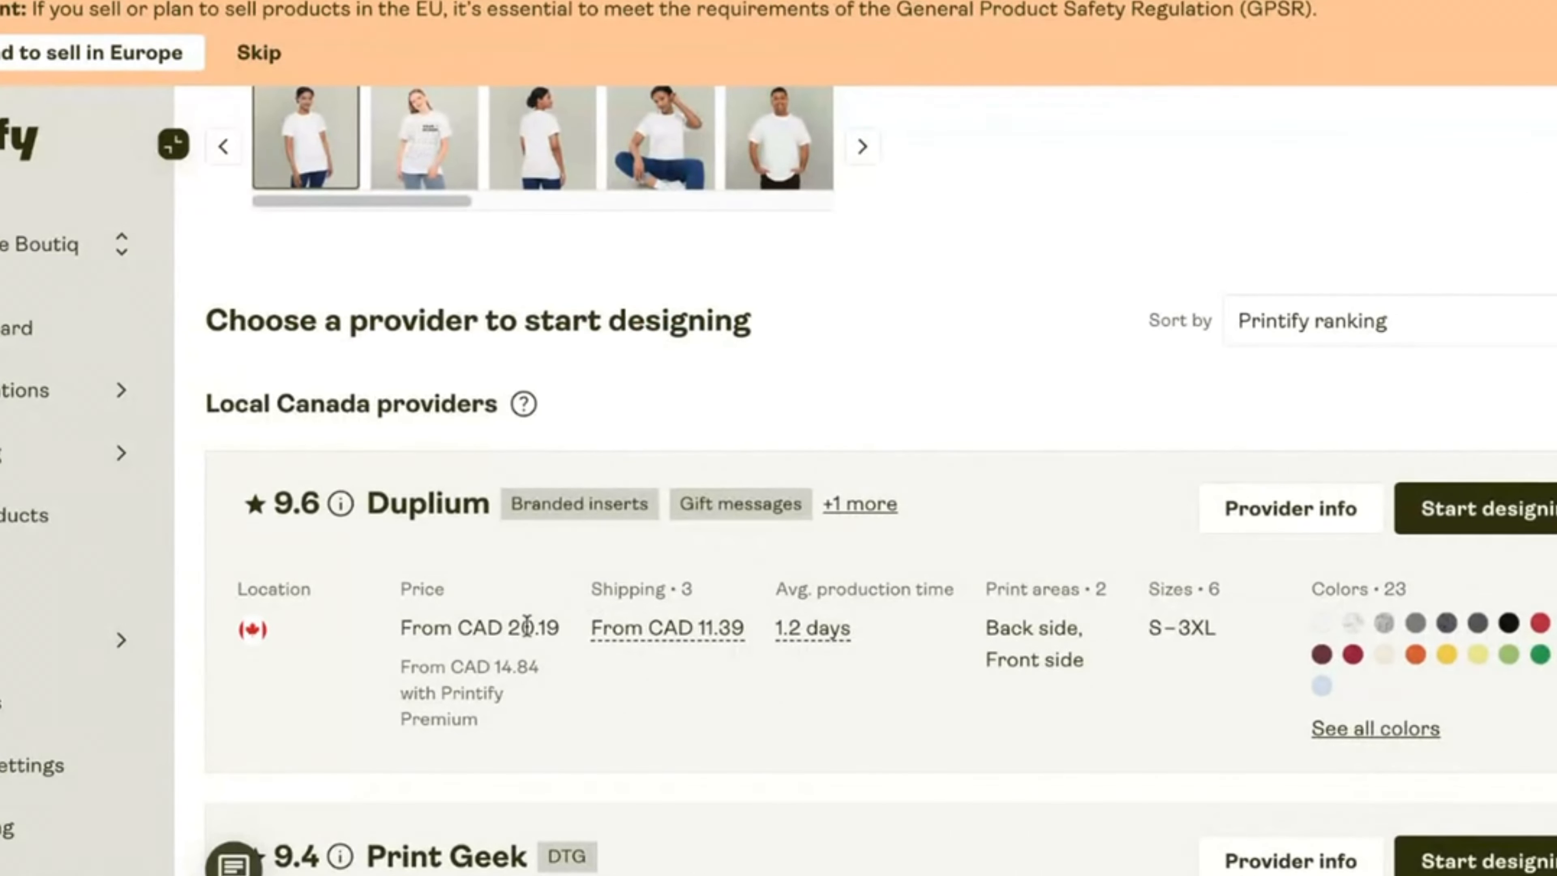
{"action": "scroll", "coordinate": [527, 626], "scroll_direction": "down", "scroll_amount": 3}
{"action": "scroll", "coordinate": [527, 625], "scroll_direction": "down", "scroll_amount": 6}
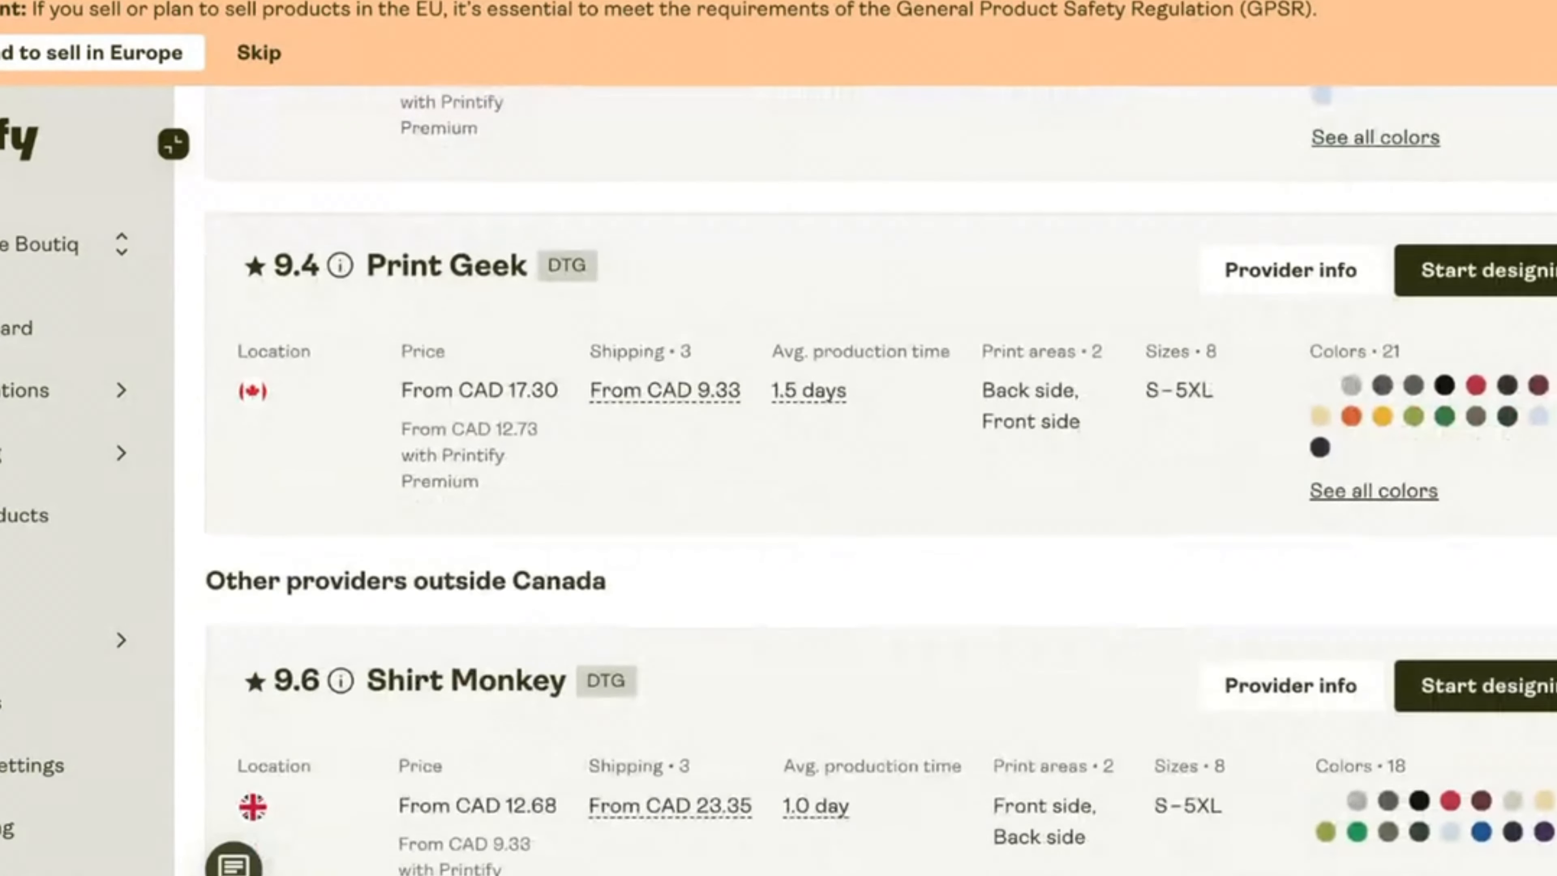
{"action": "scroll", "coordinate": [527, 626], "scroll_direction": "down", "scroll_amount": 1}
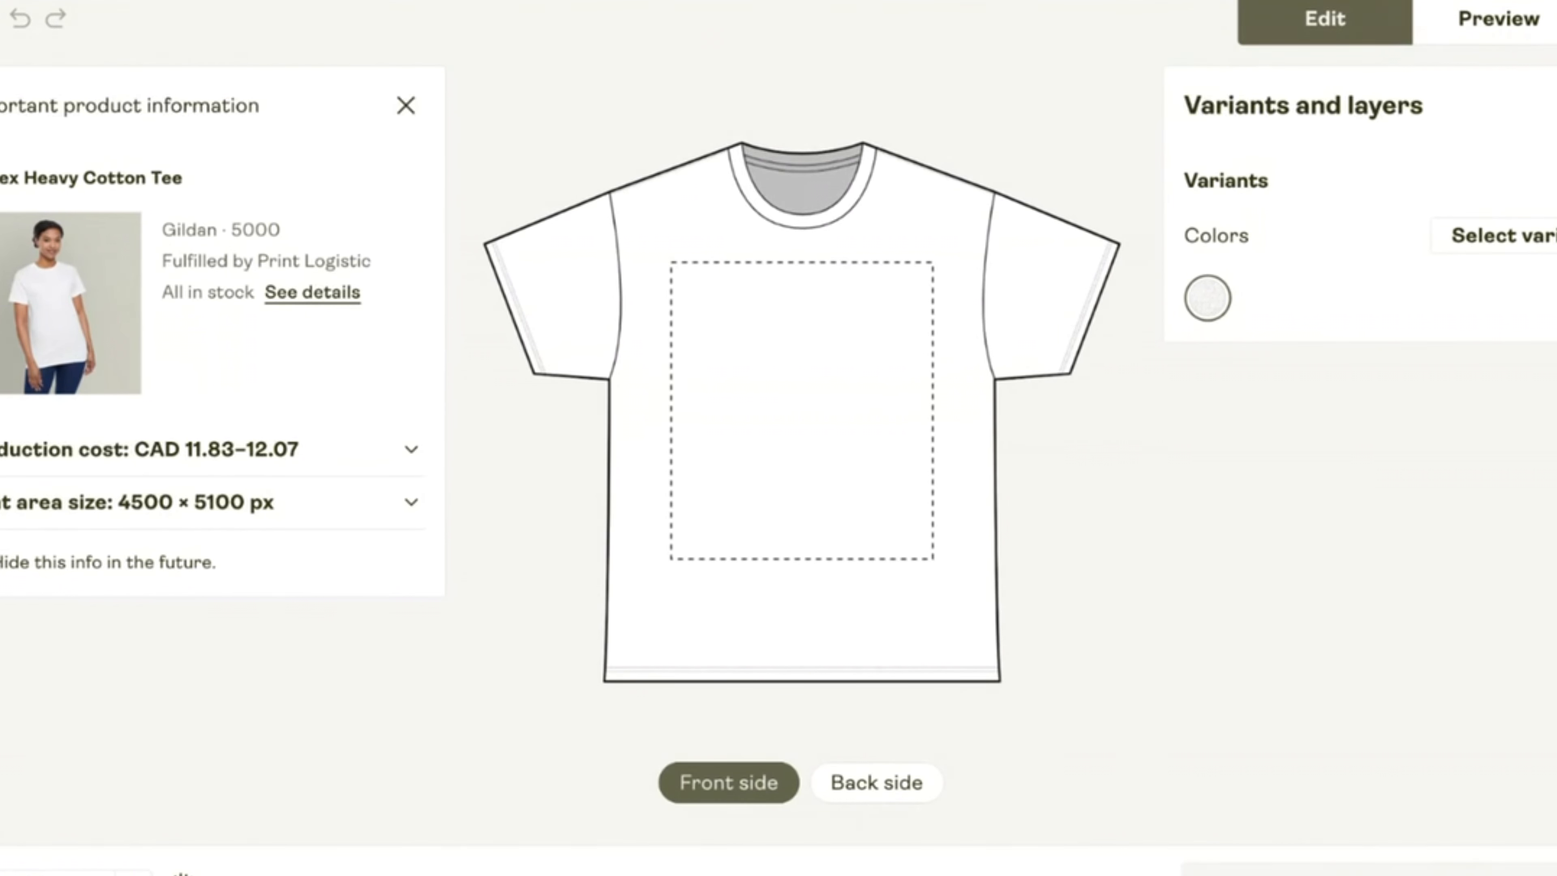
Add the 6.png Blessed Nurse artwork to the shirt's front and position it about 17% from the top of the print area
{"action": "left_click", "coordinate": [1, 110]}
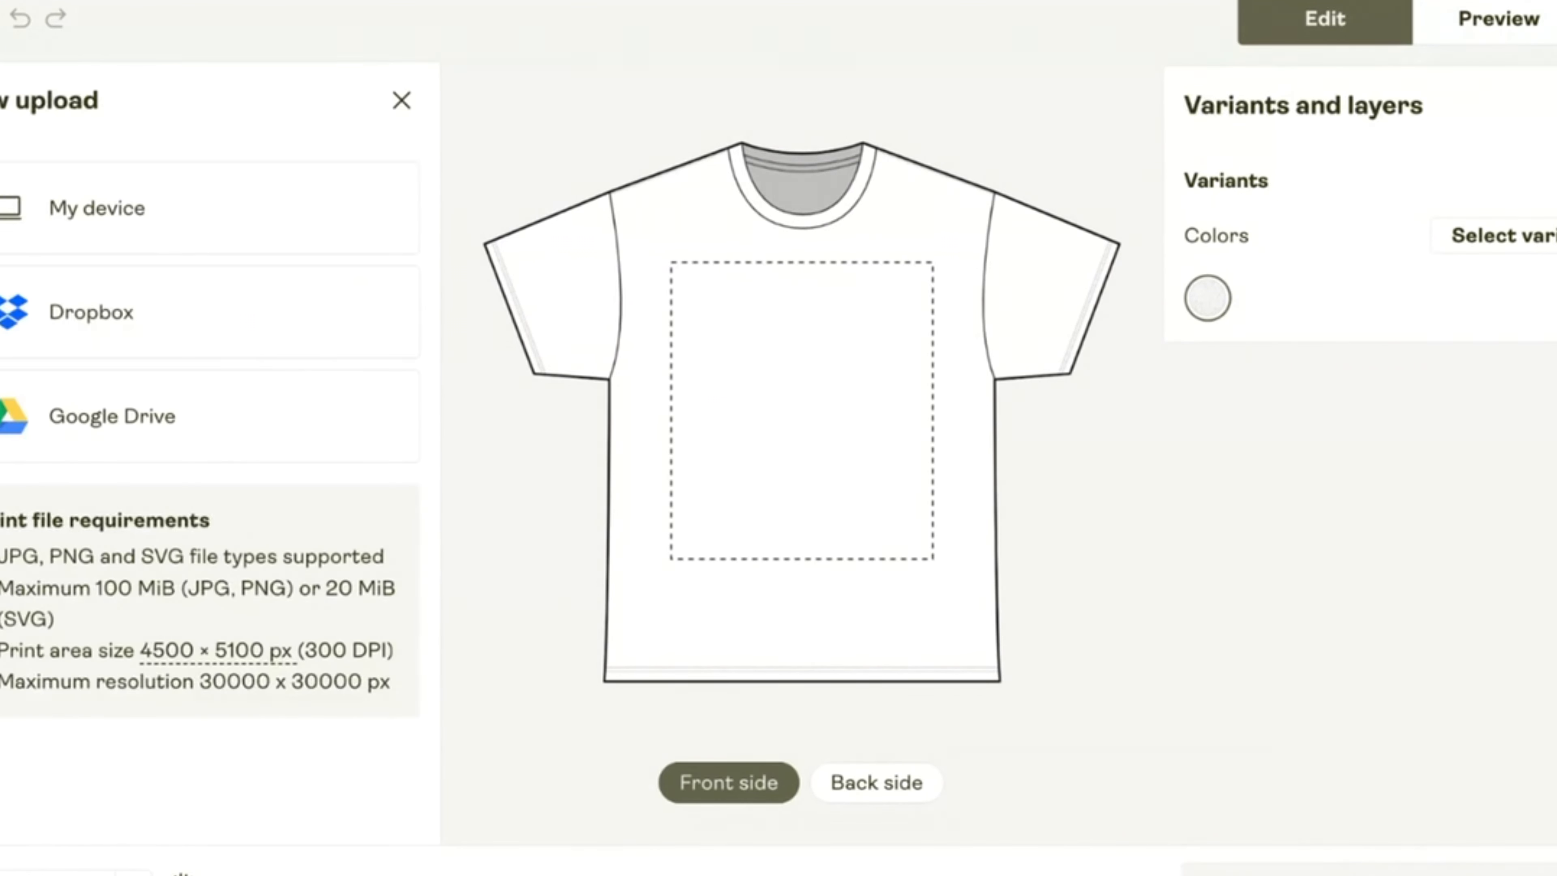
{"action": "left_click", "coordinate": [228, 231]}
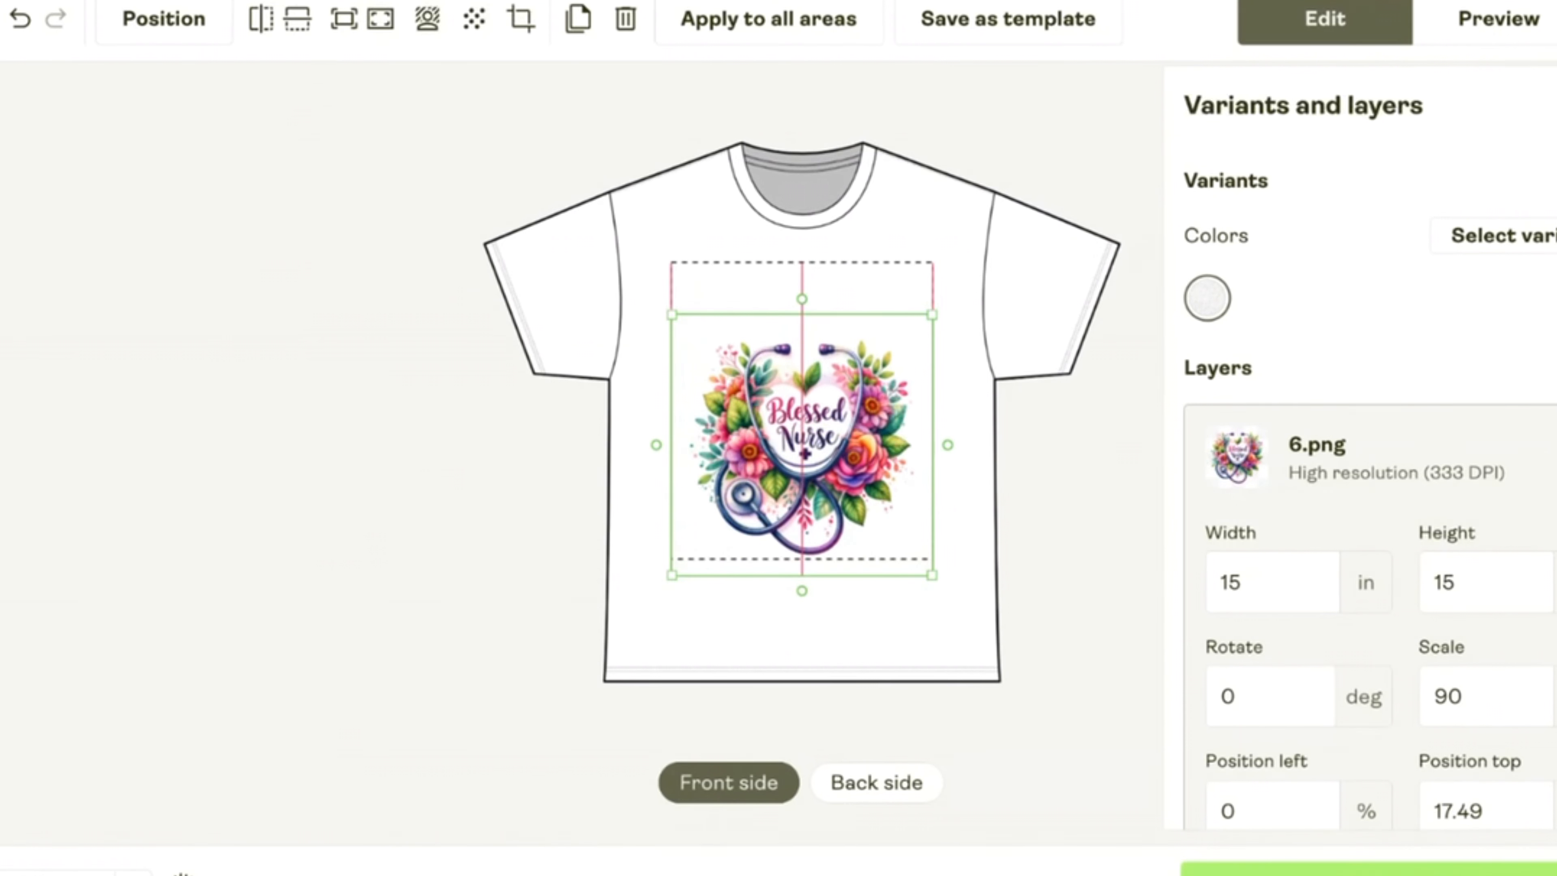
{"action": "left_click_drag", "start_coordinate": [801, 424], "coordinate": [802, 423]}
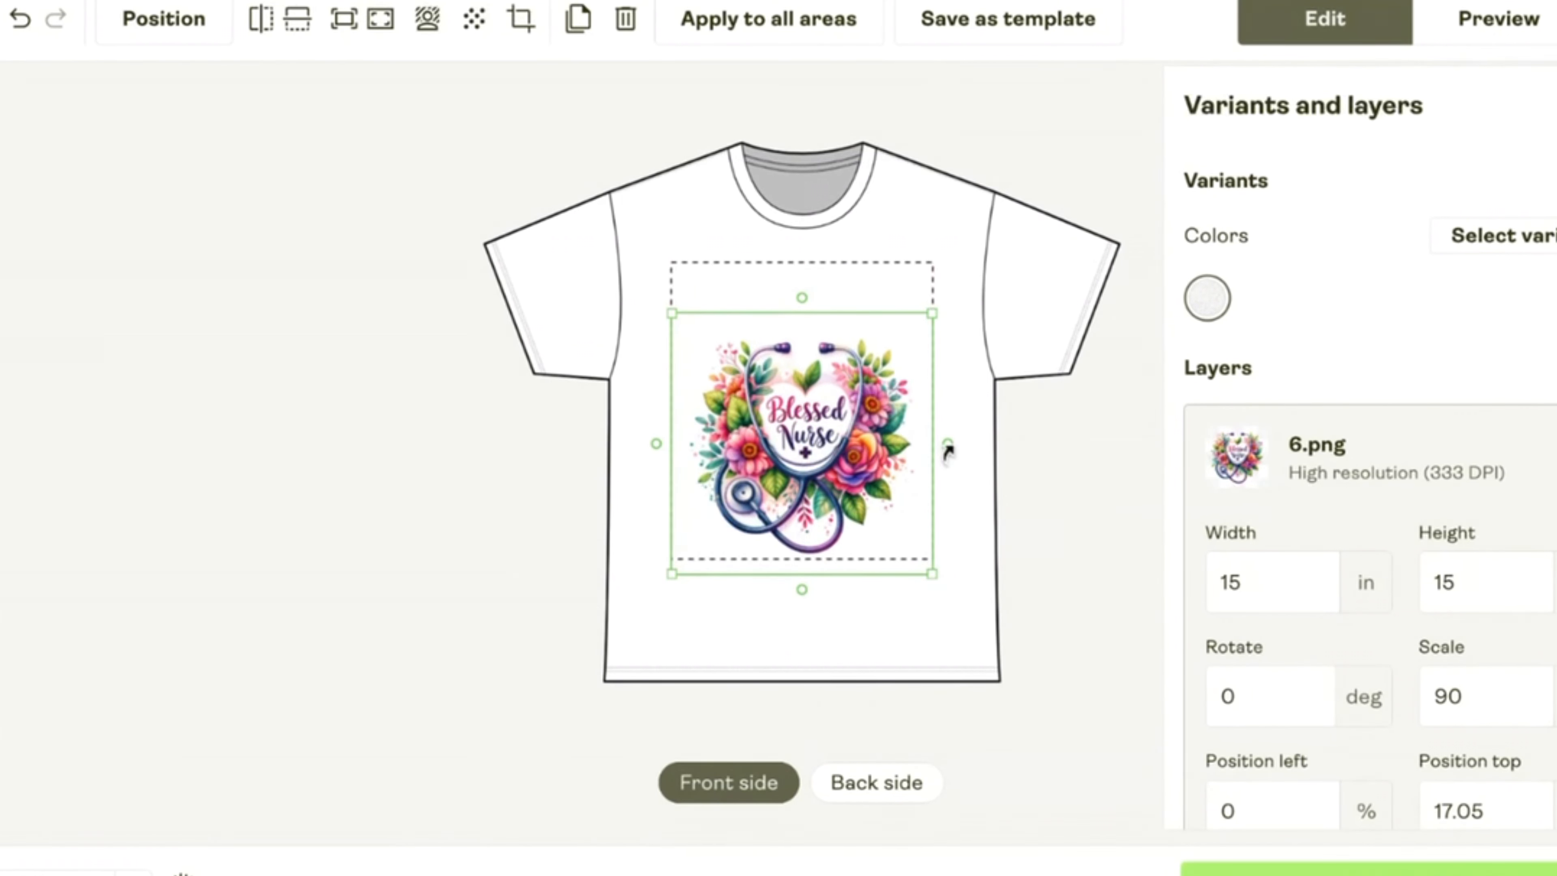
Tilt the Blessed Nurse artwork counterclockwise to about 334 degrees and shift it slightly to the right
{"action": "left_click_drag", "start_coordinate": [948, 449], "coordinate": [932, 385]}
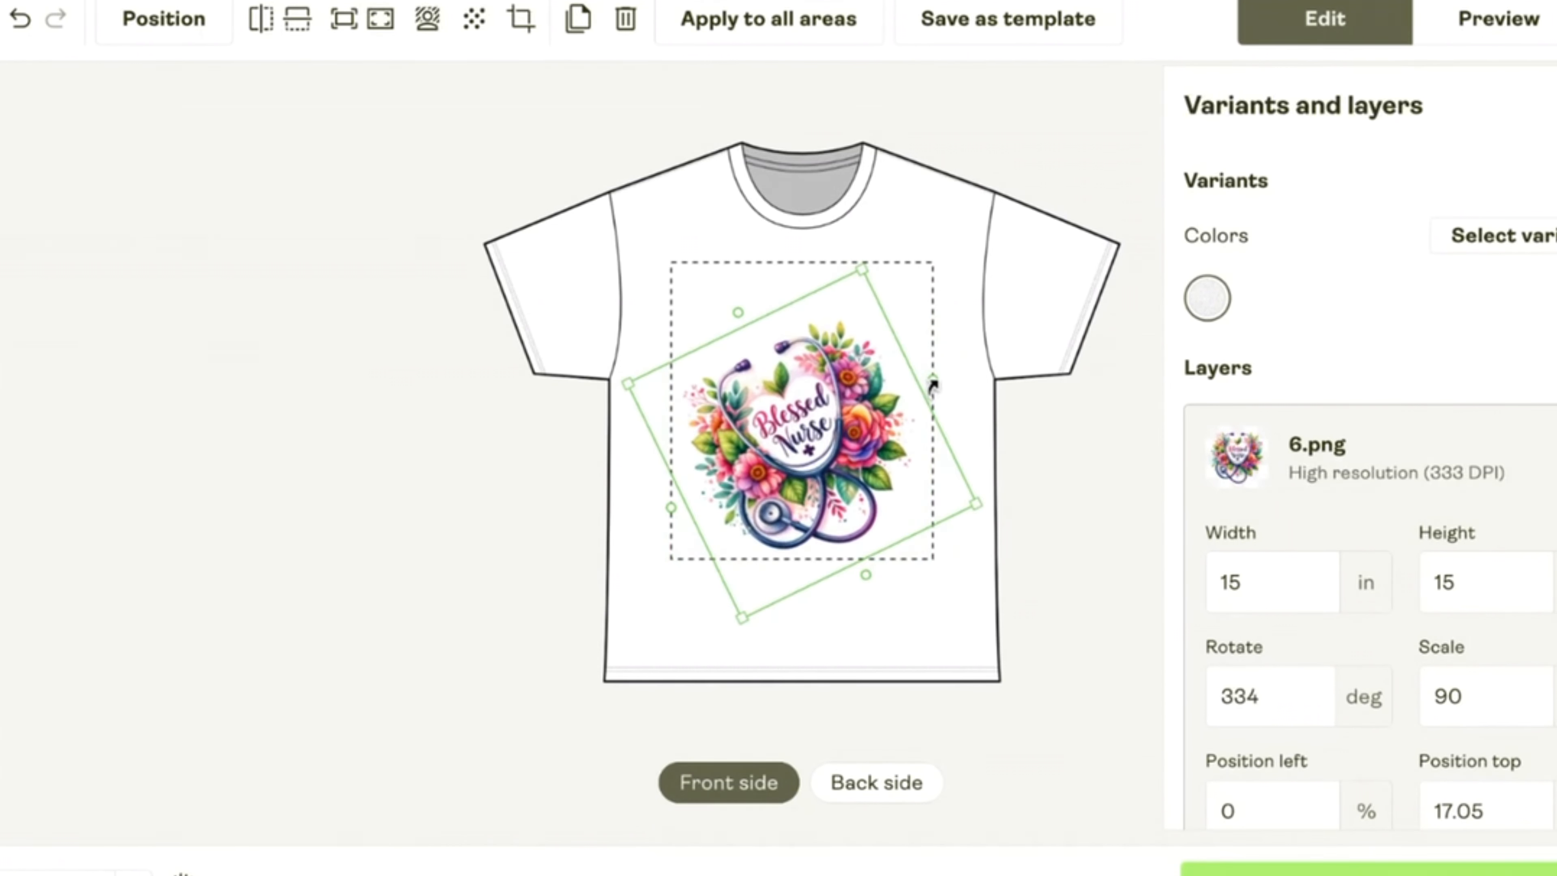
{"action": "mouse_move", "coordinate": [766, 434]}
{"action": "left_mouse_down"}
{"action": "mouse_move", "coordinate": [780, 386]}
{"action": "mouse_move", "coordinate": [780, 435]}
{"action": "left_mouse_up"}
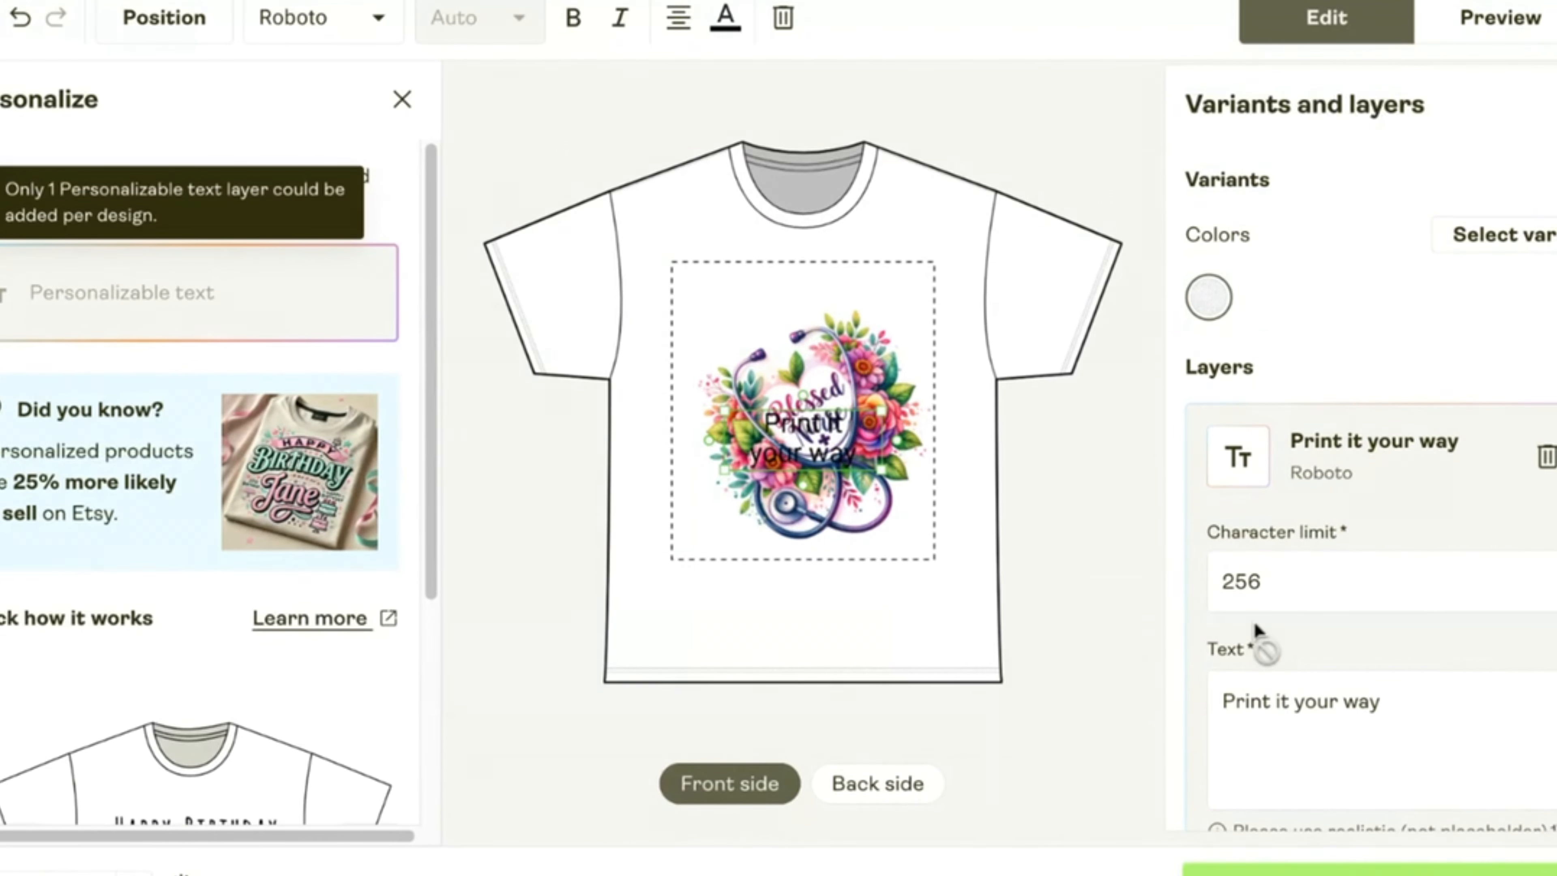
Replace the personalizable text "Print it your way" with a sample first name
{"action": "left_click", "coordinate": [1340, 702]}
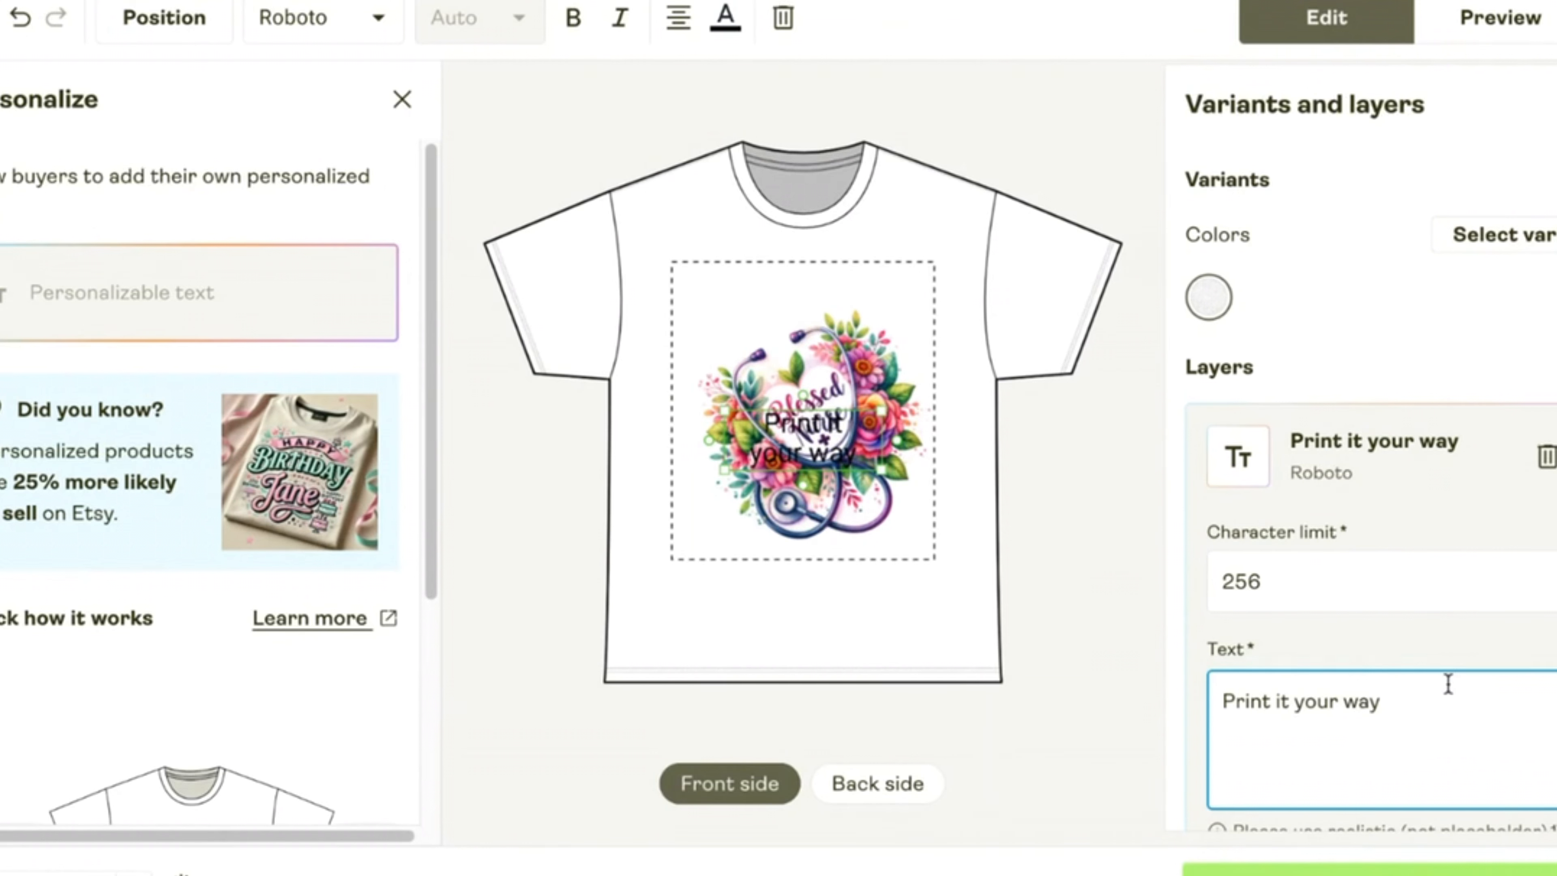
{"action": "left_click_drag", "start_coordinate": [1404, 705], "coordinate": [1218, 694]}
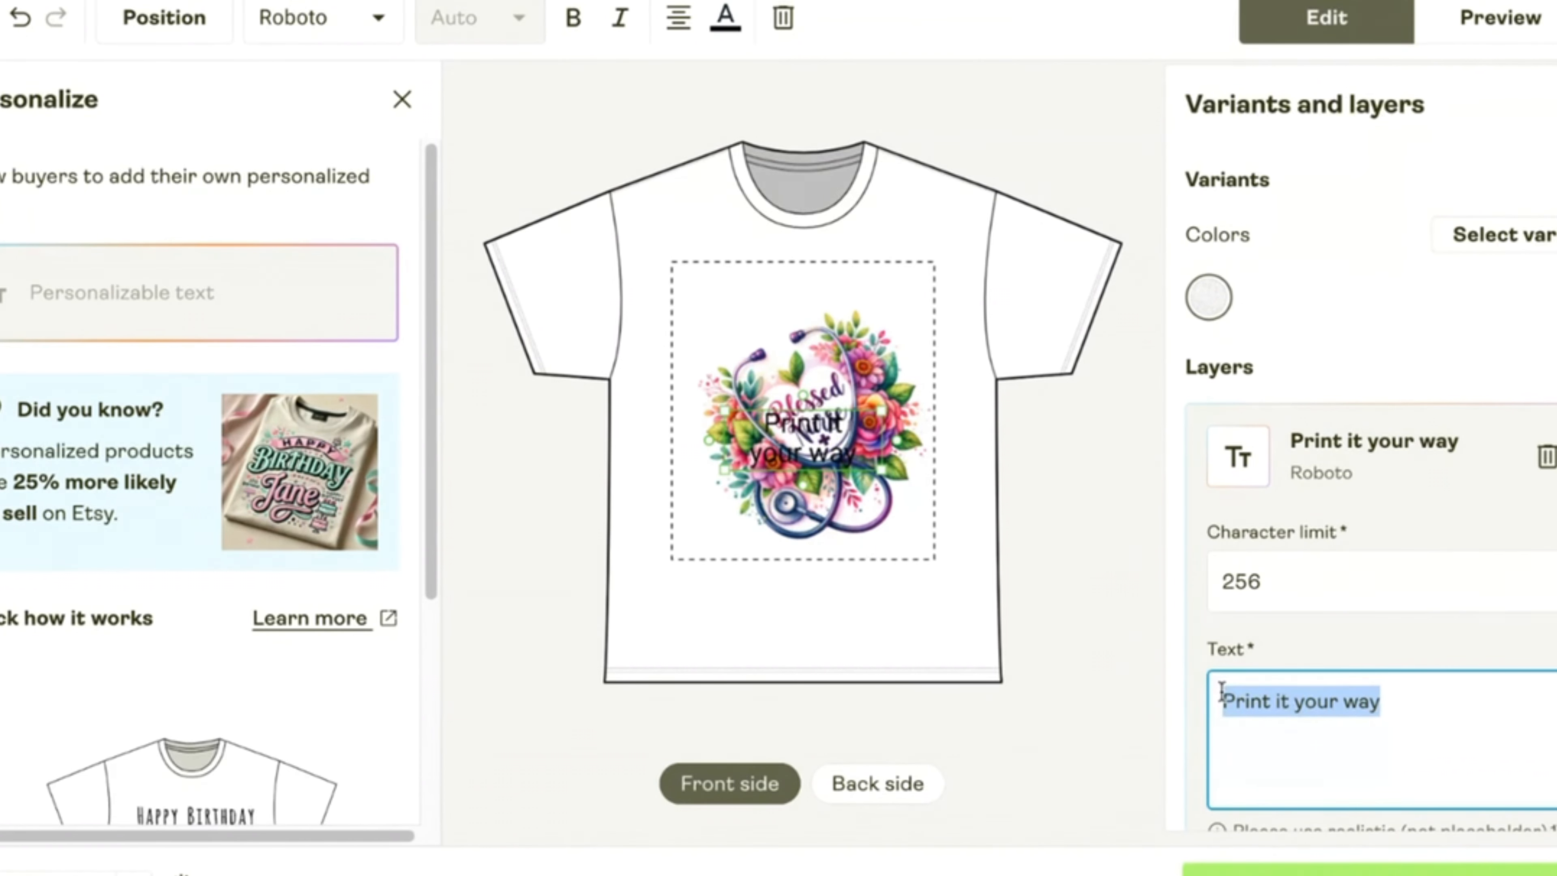
{"action": "type", "text": "Jac"}
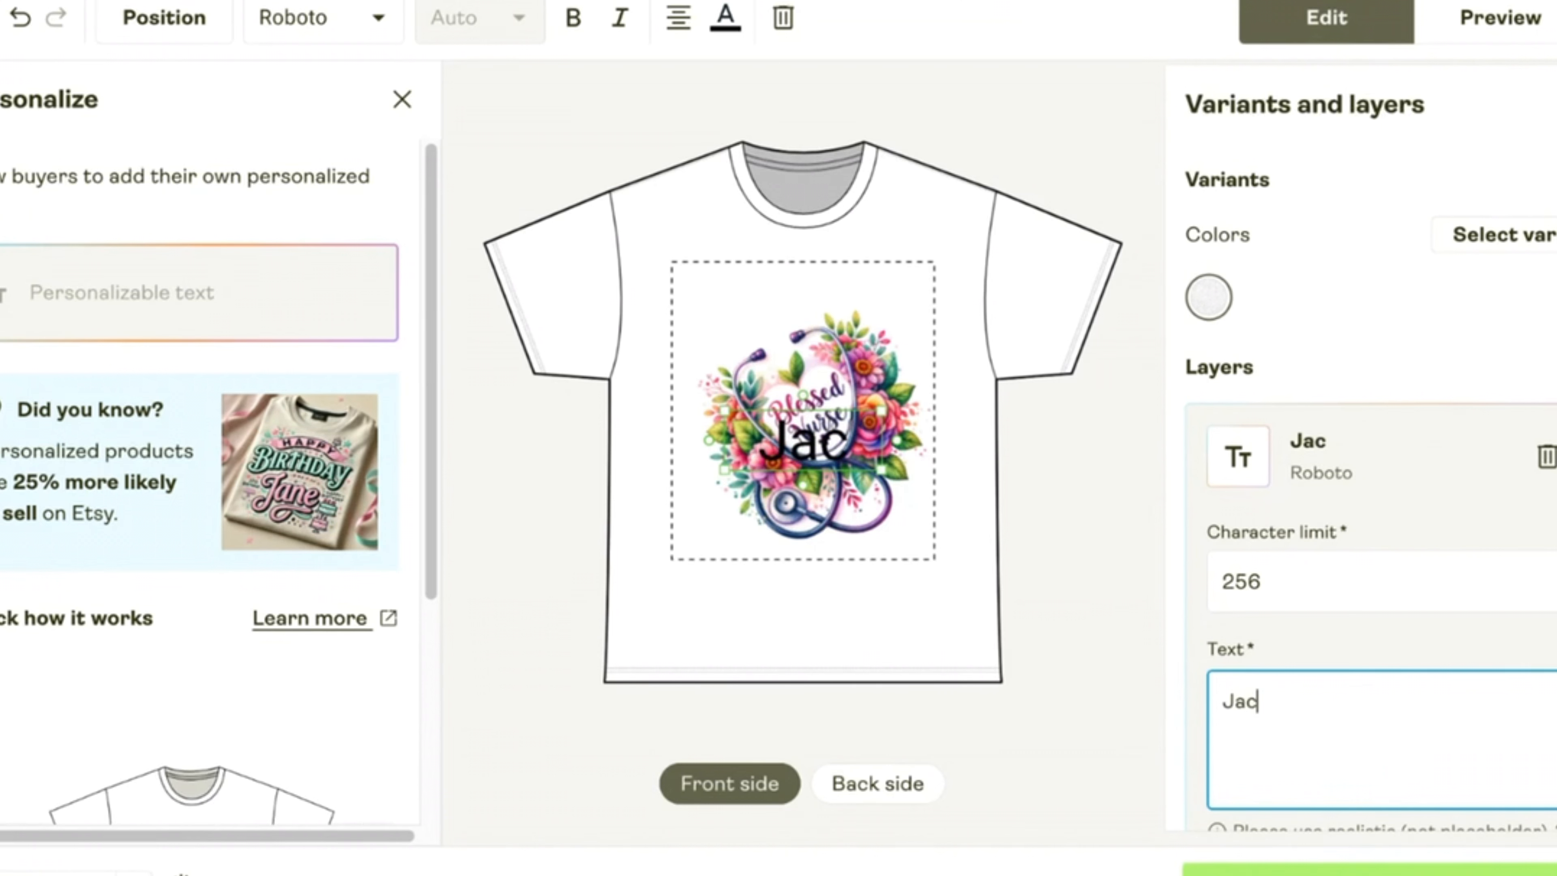
{"action": "key", "text": "BackSpace"}
{"action": "key", "text": "BackSpace"}
{"action": "key", "text": "BackSpace"}
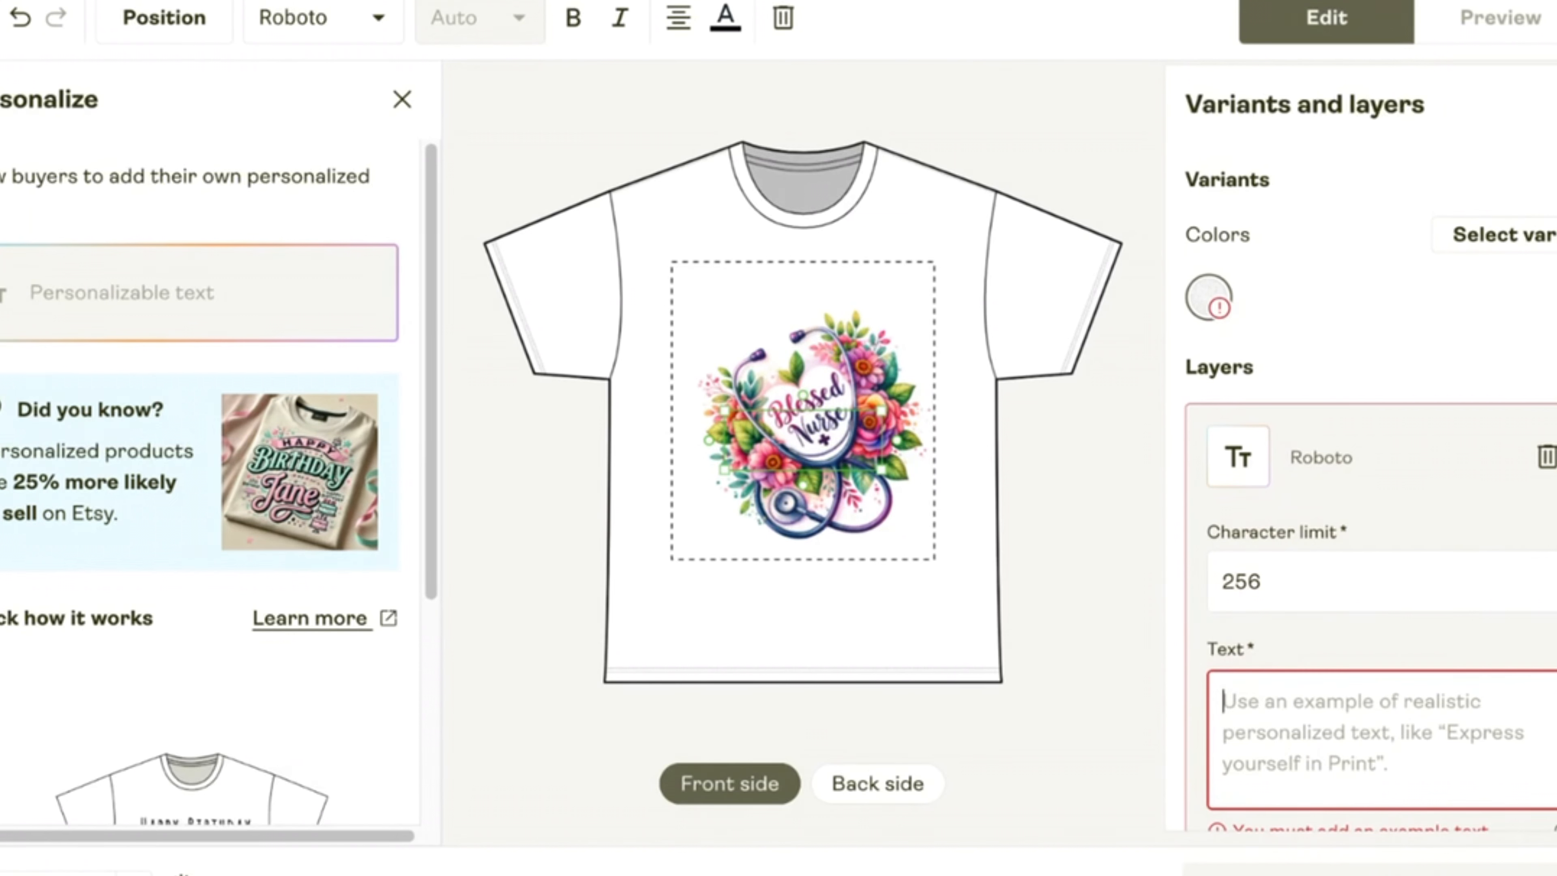
{"action": "type", "text": "Abigai"}
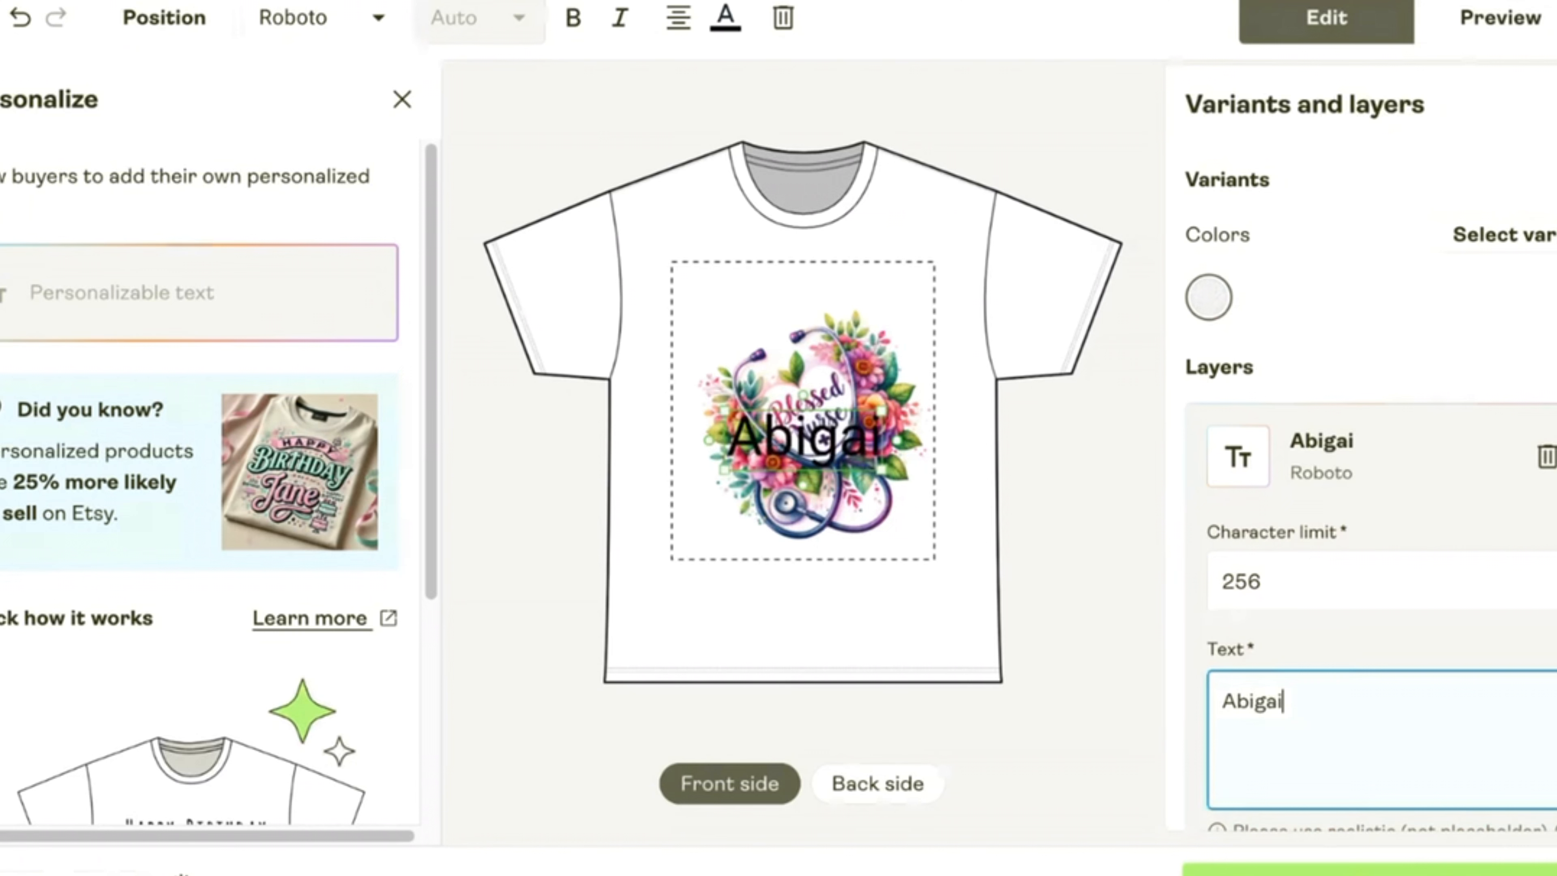
{"action": "type", "text": "l"}
Move the name text above the artwork near the top of the print area and nudge the artwork below it
{"action": "left_click_drag", "start_coordinate": [869, 479], "coordinate": [839, 344]}
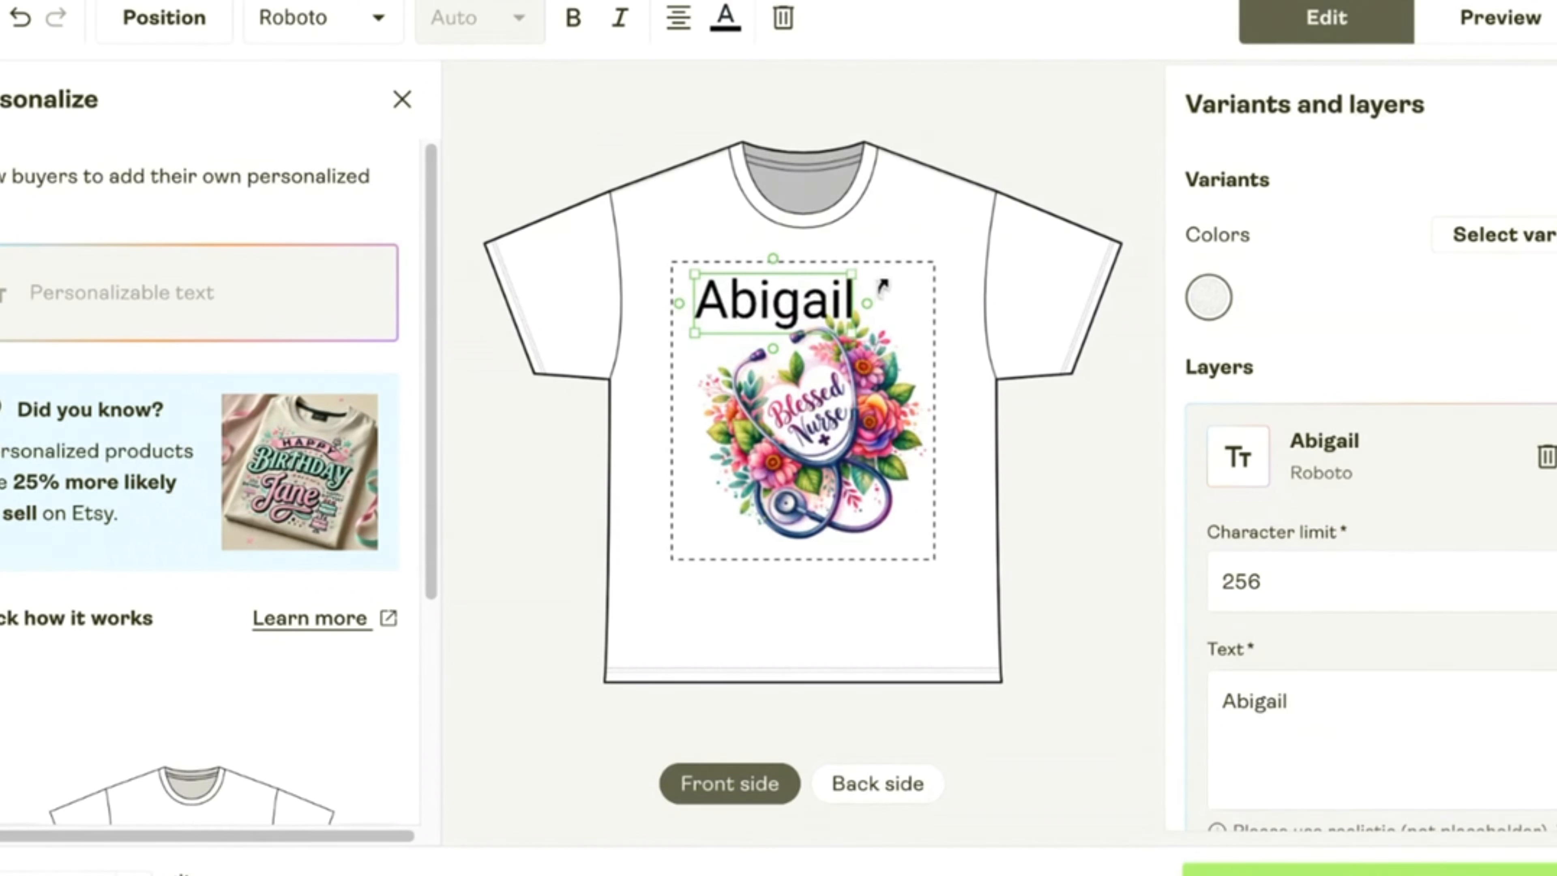
{"action": "left_click_drag", "start_coordinate": [878, 315], "coordinate": [863, 334]}
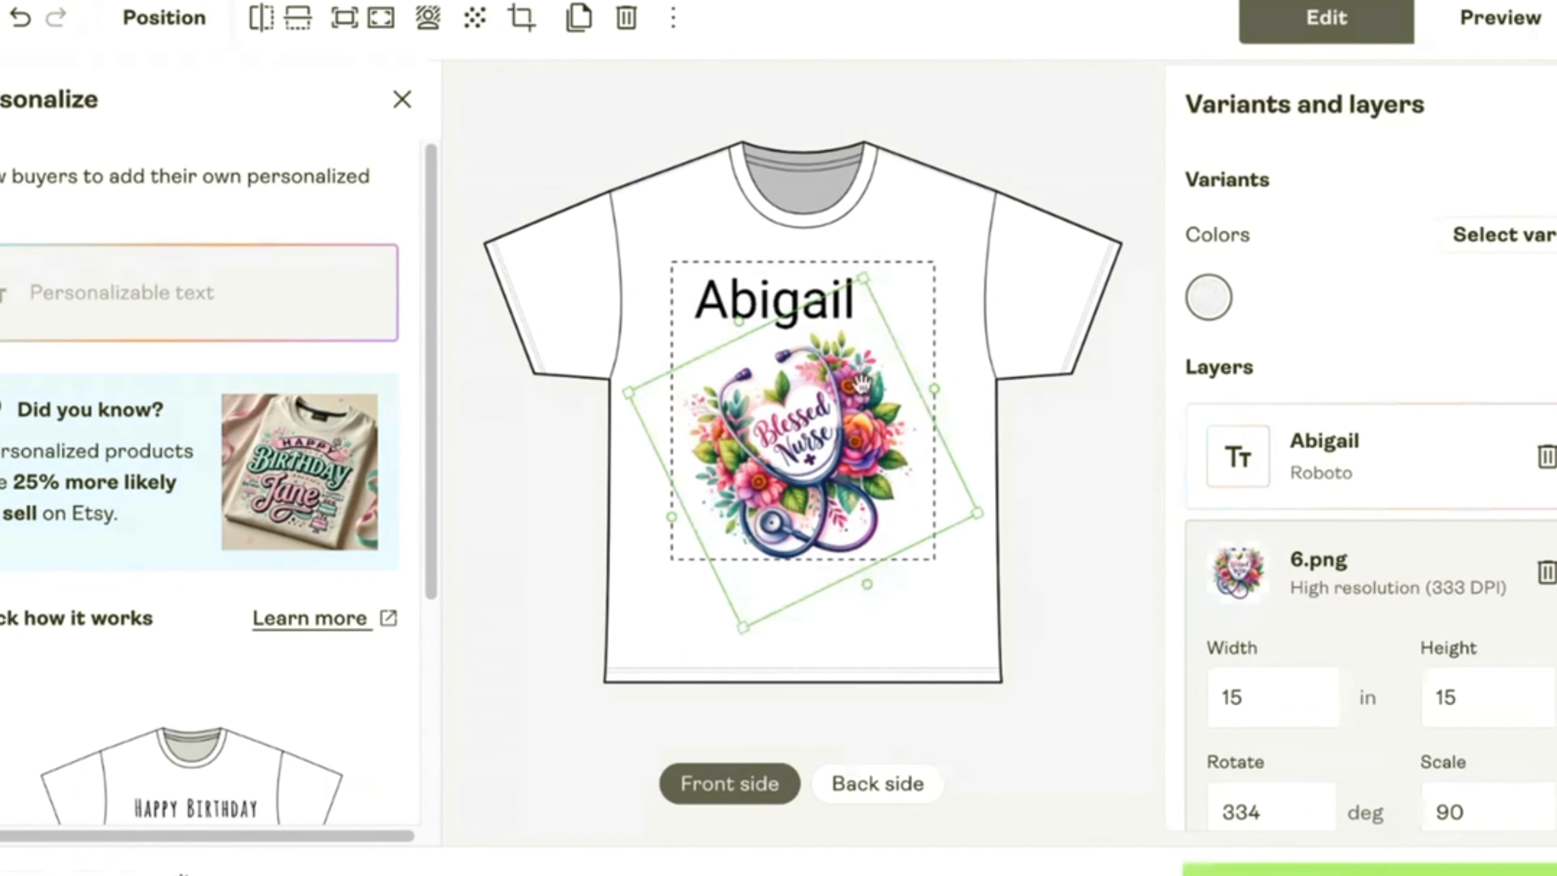
{"action": "left_click_drag", "start_coordinate": [861, 385], "coordinate": [877, 375]}
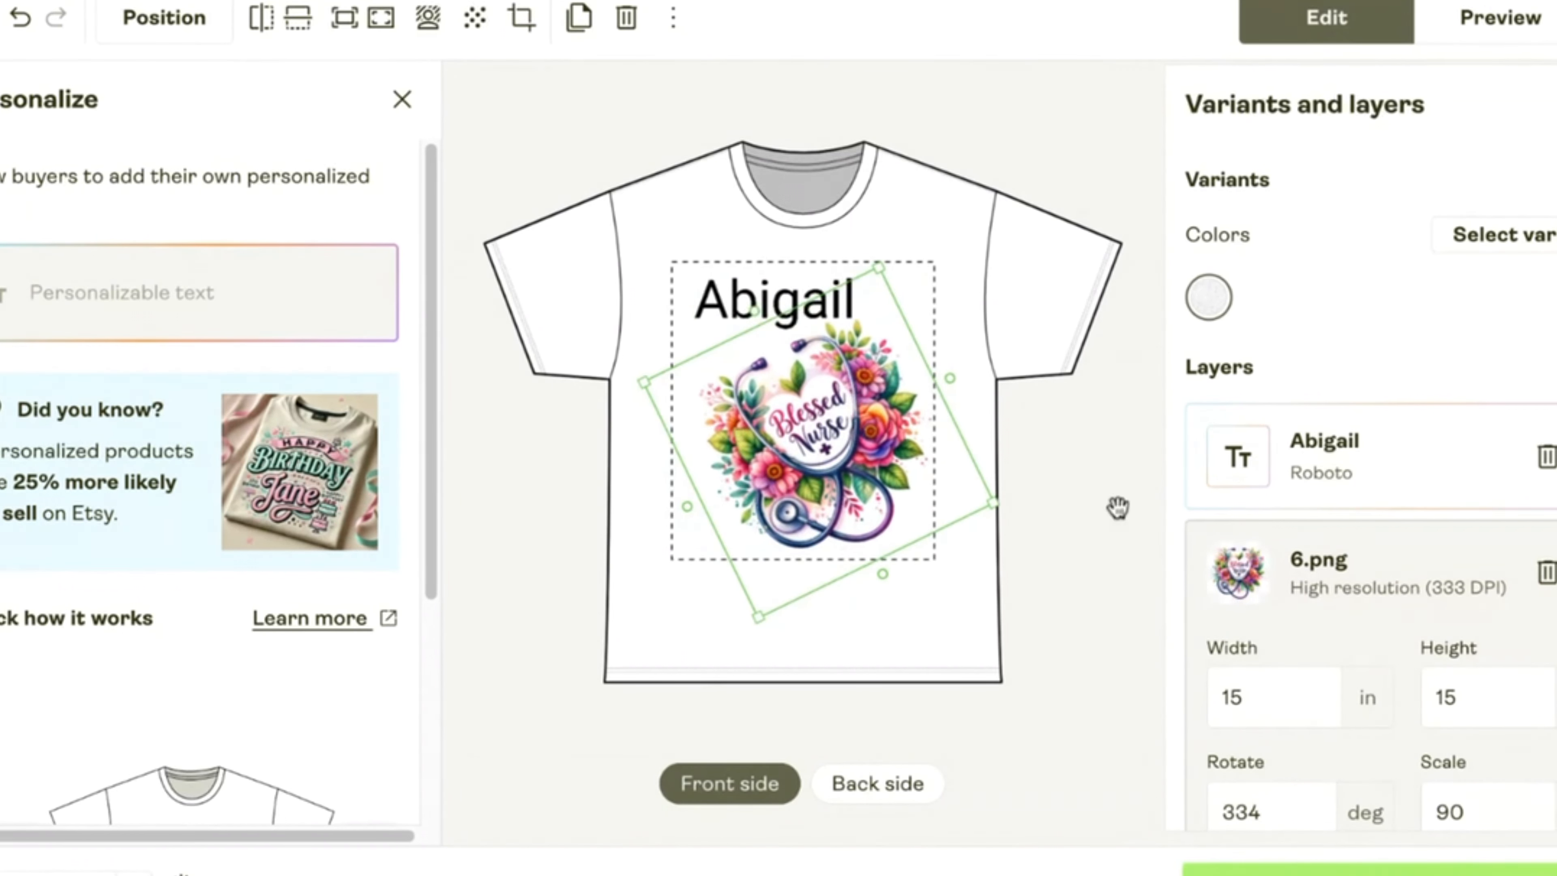
Set the personalizable name text's character limit to 20
{"action": "scroll", "coordinate": [1189, 313], "scroll_direction": "down", "scroll_amount": 1}
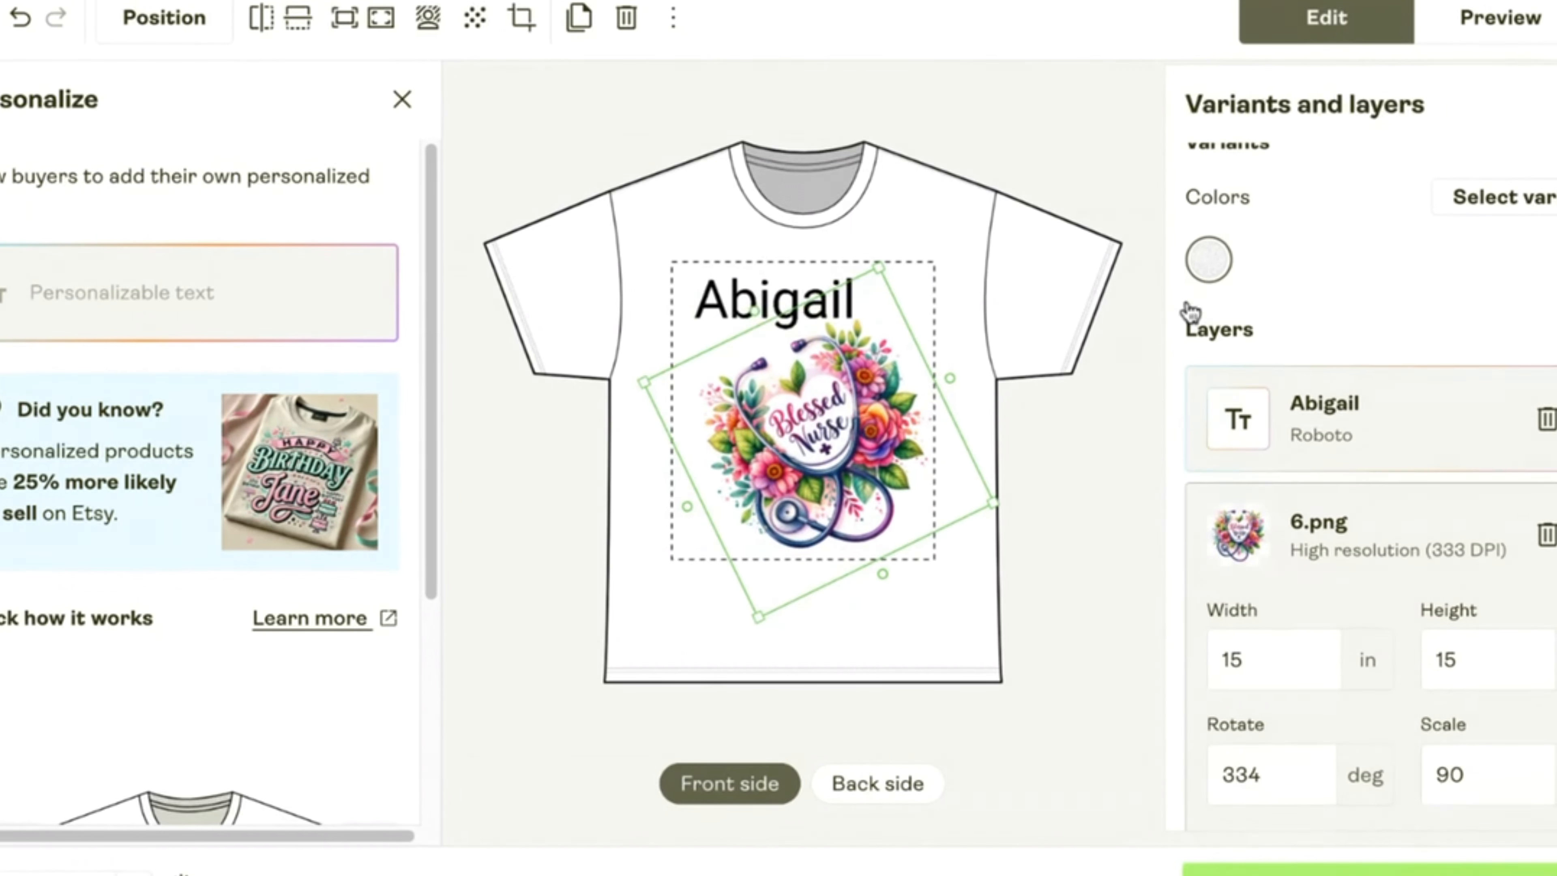
{"action": "left_click", "coordinate": [1327, 461]}
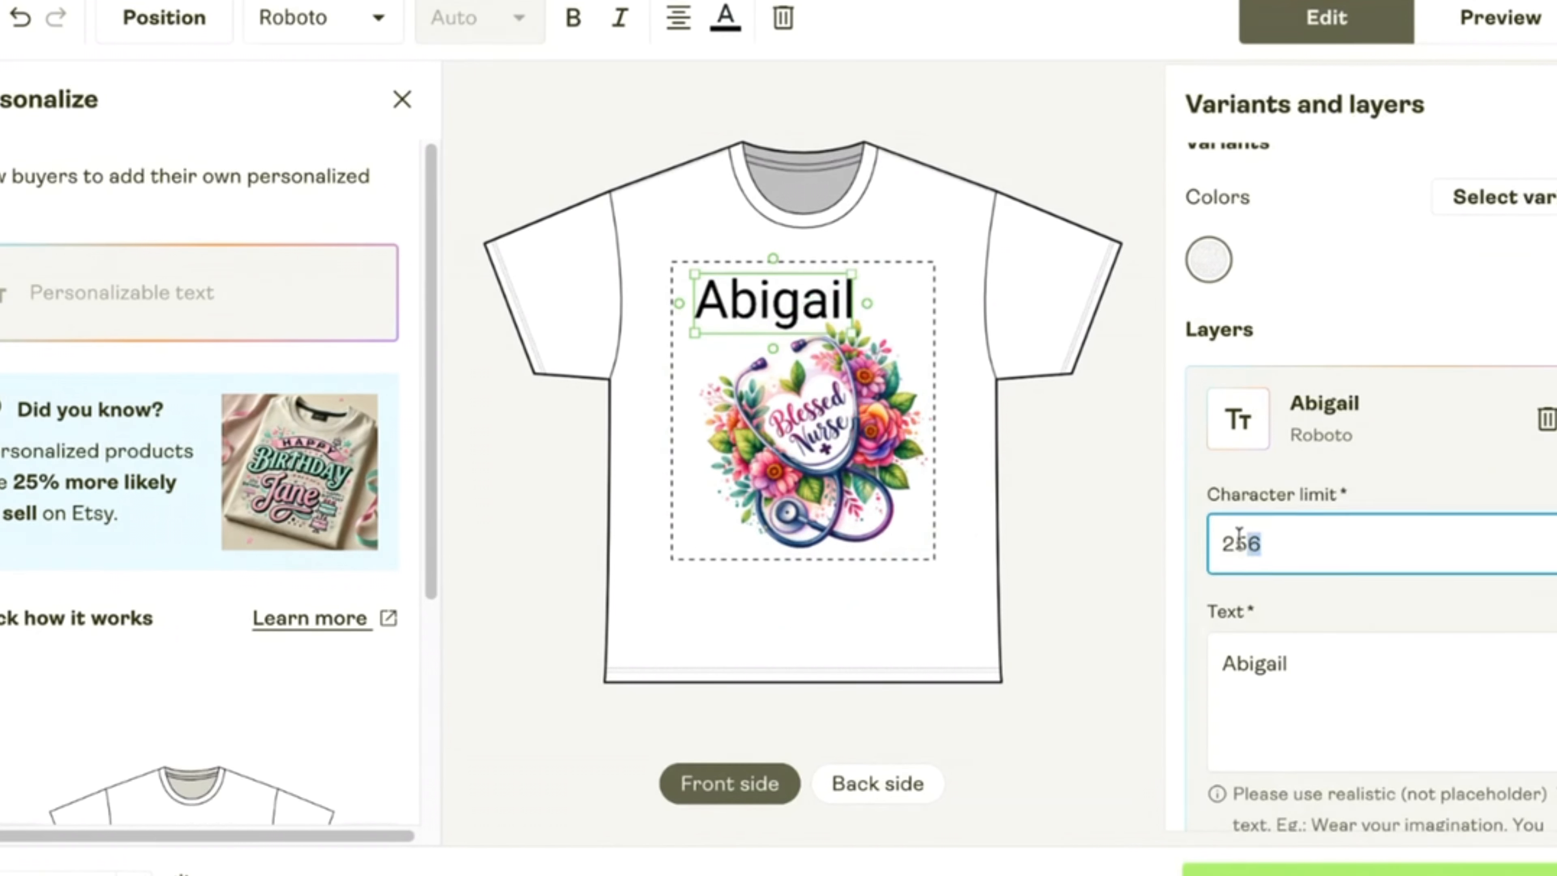
{"action": "double_click", "coordinate": [1226, 541]}
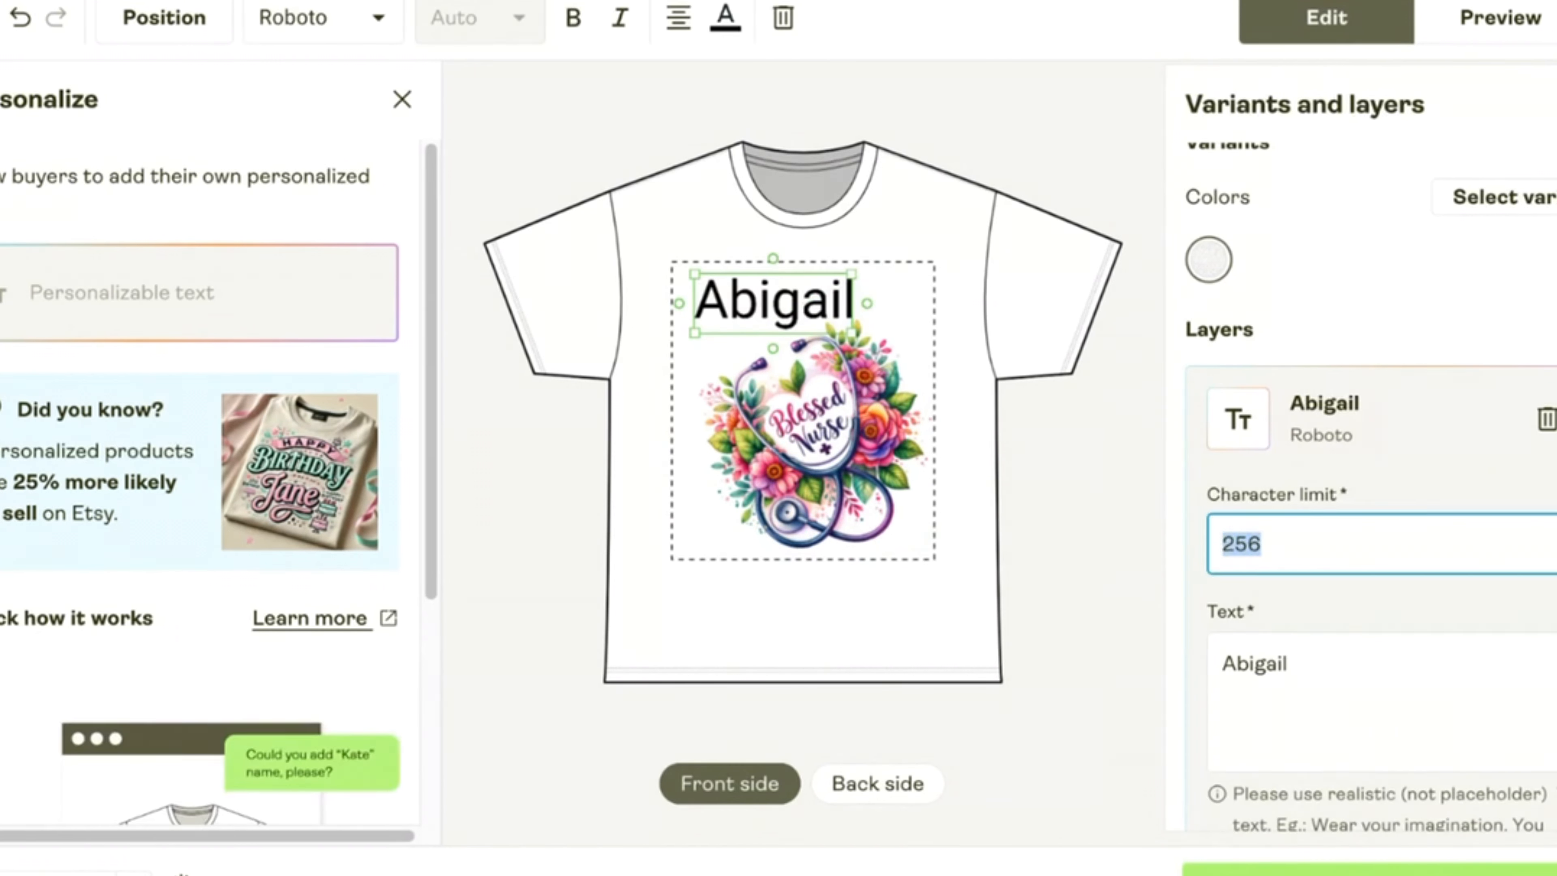
{"action": "type", "text": "1"}
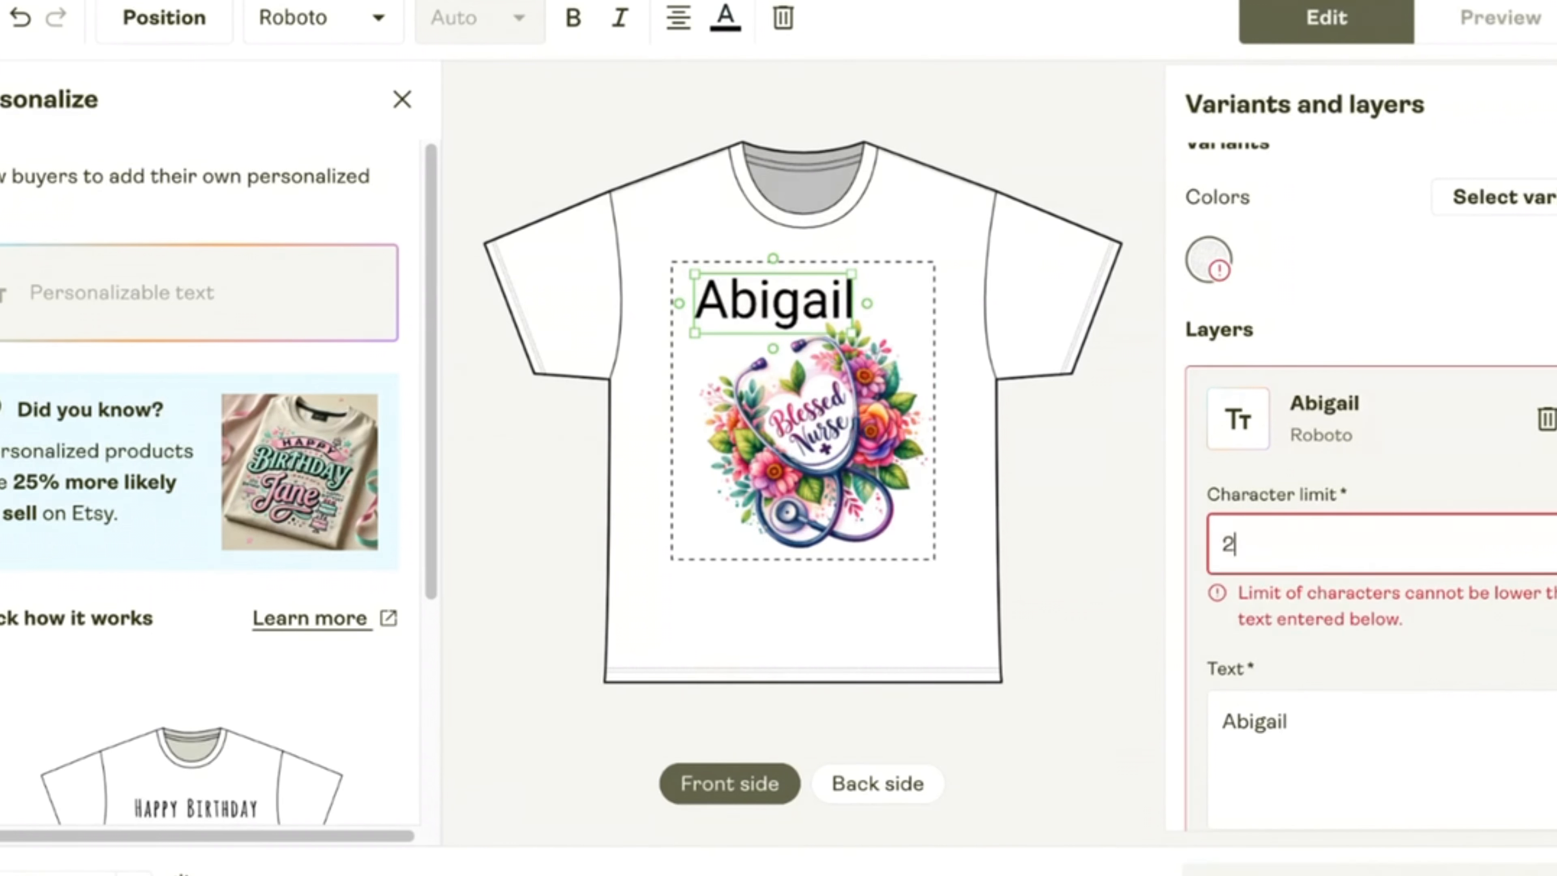
{"action": "type", "text": "0"}
Lengthen the sample name into a hyphenated name that uses the full 20-character limit
{"action": "left_click", "coordinate": [1308, 654]}
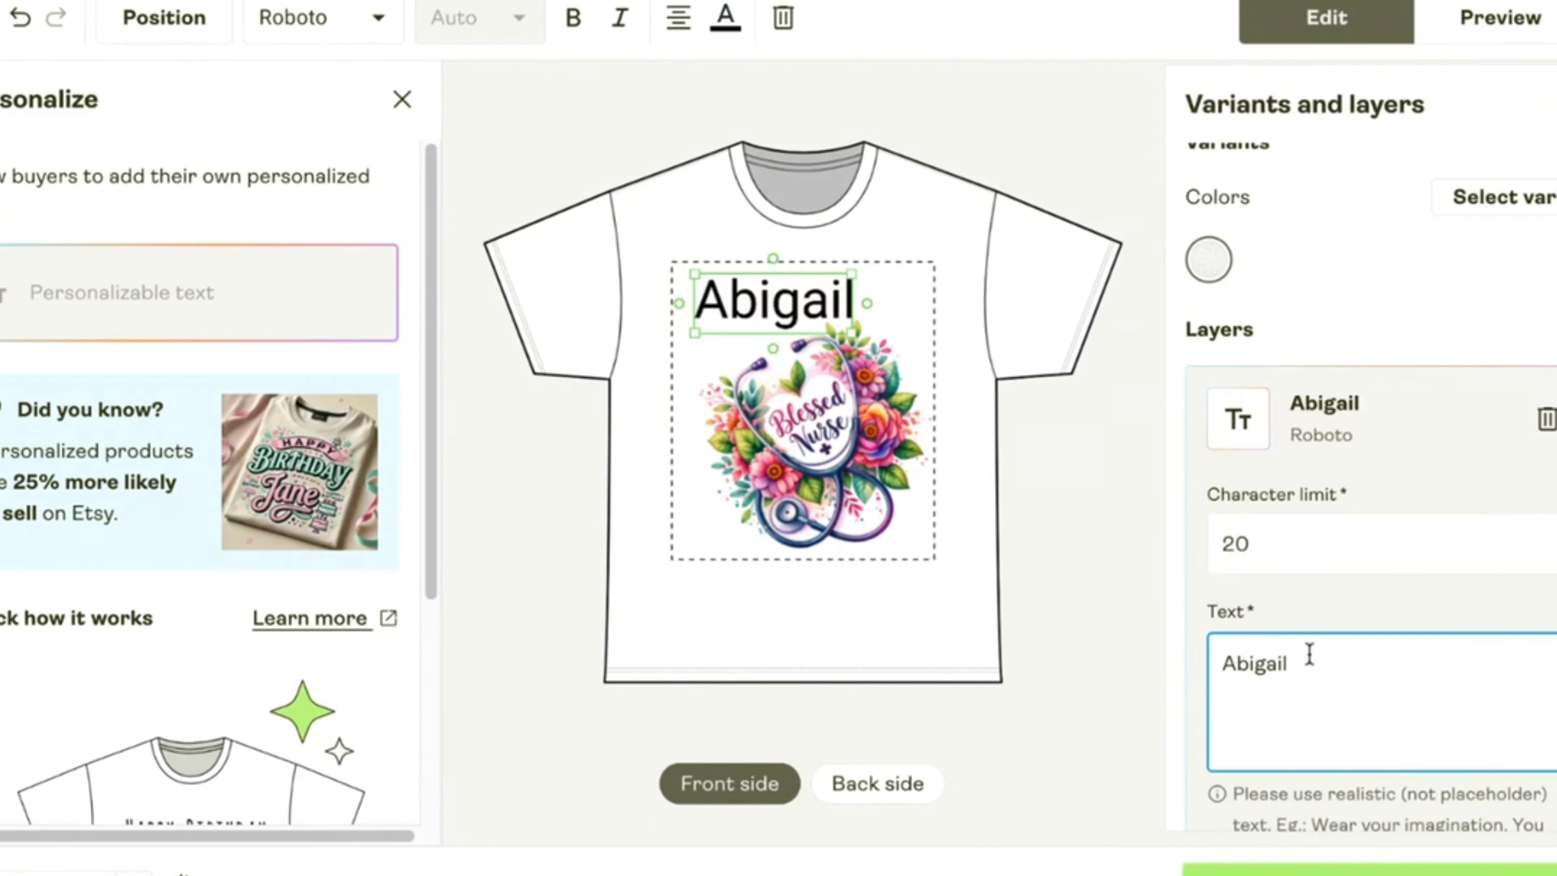
{"action": "type", "text": "-"}
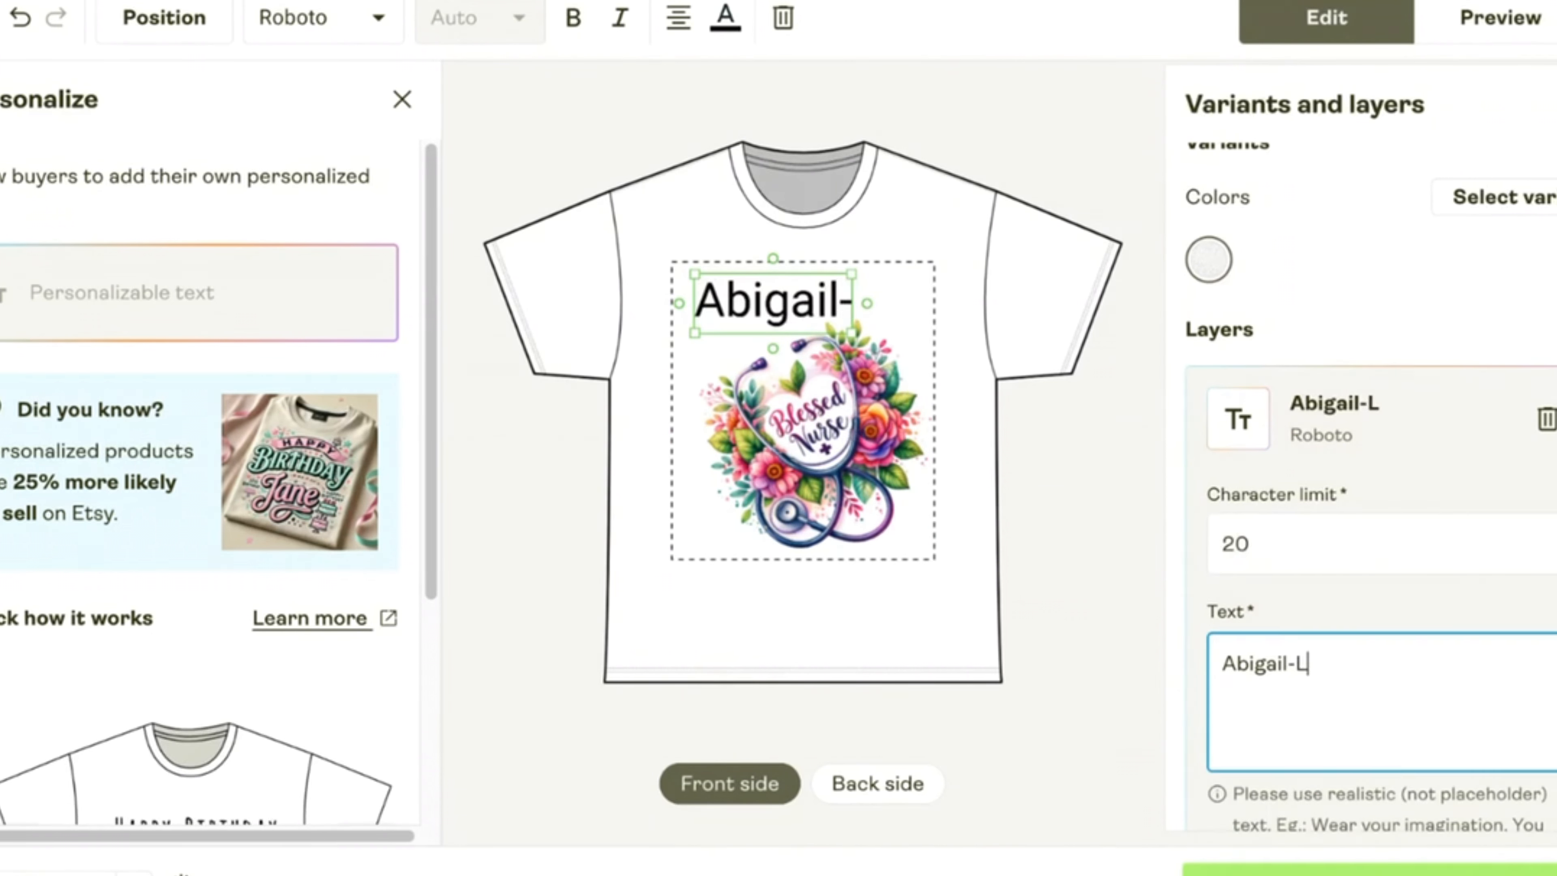
{"action": "type", "text": "Lynne"}
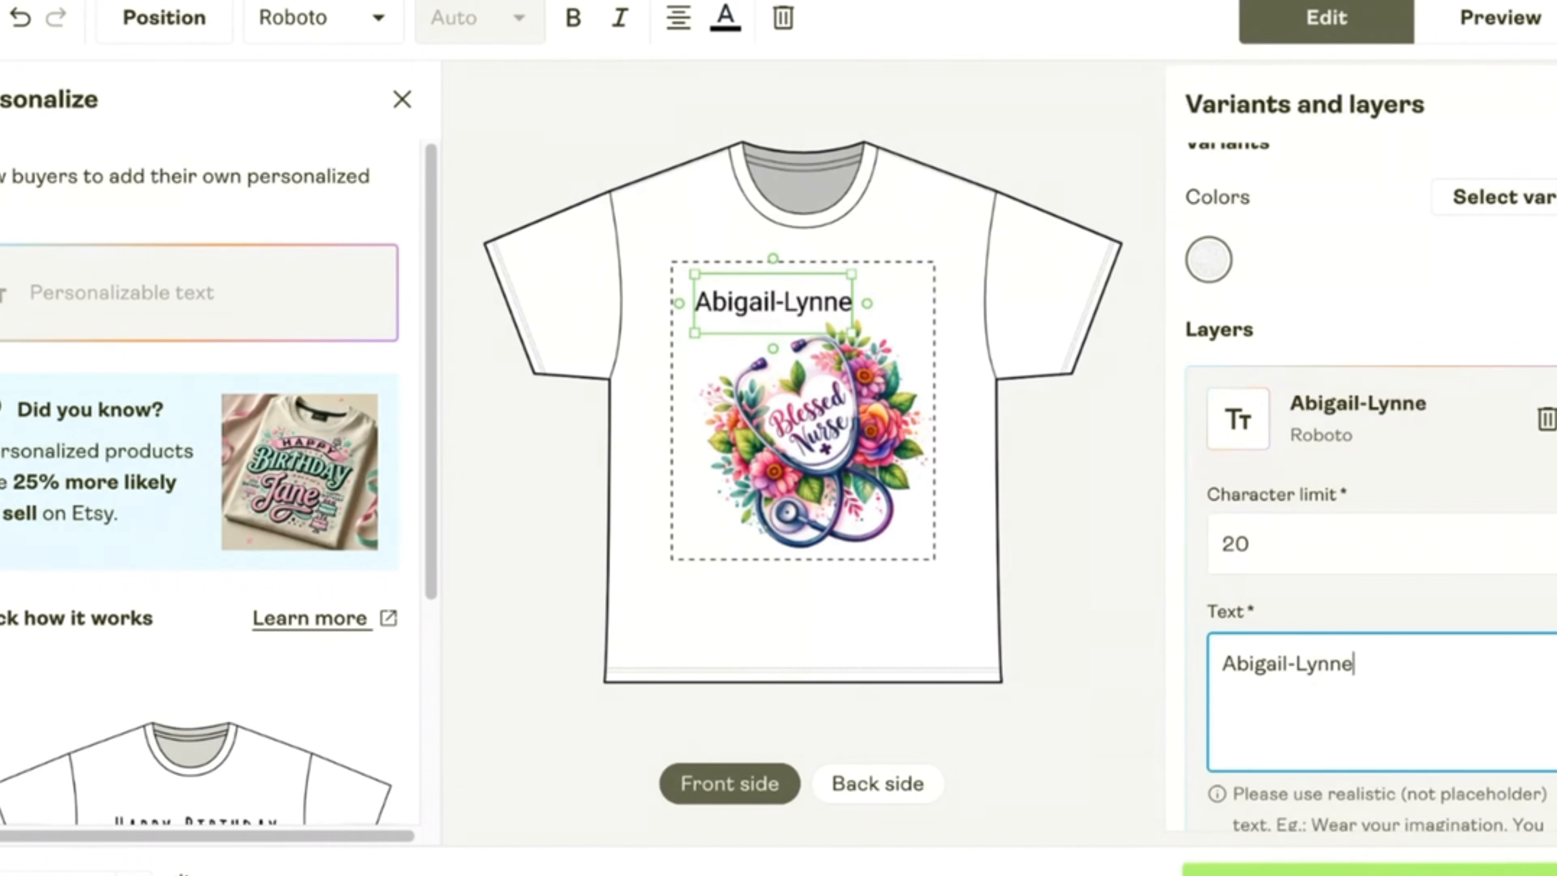
{"action": "key", "text": "BackSpace"}
{"action": "key", "text": "BackSpace"}
{"action": "key", "text": "BackSpace"}
{"action": "key", "text": "BackSpace"}
{"action": "type", "text": "aris"}
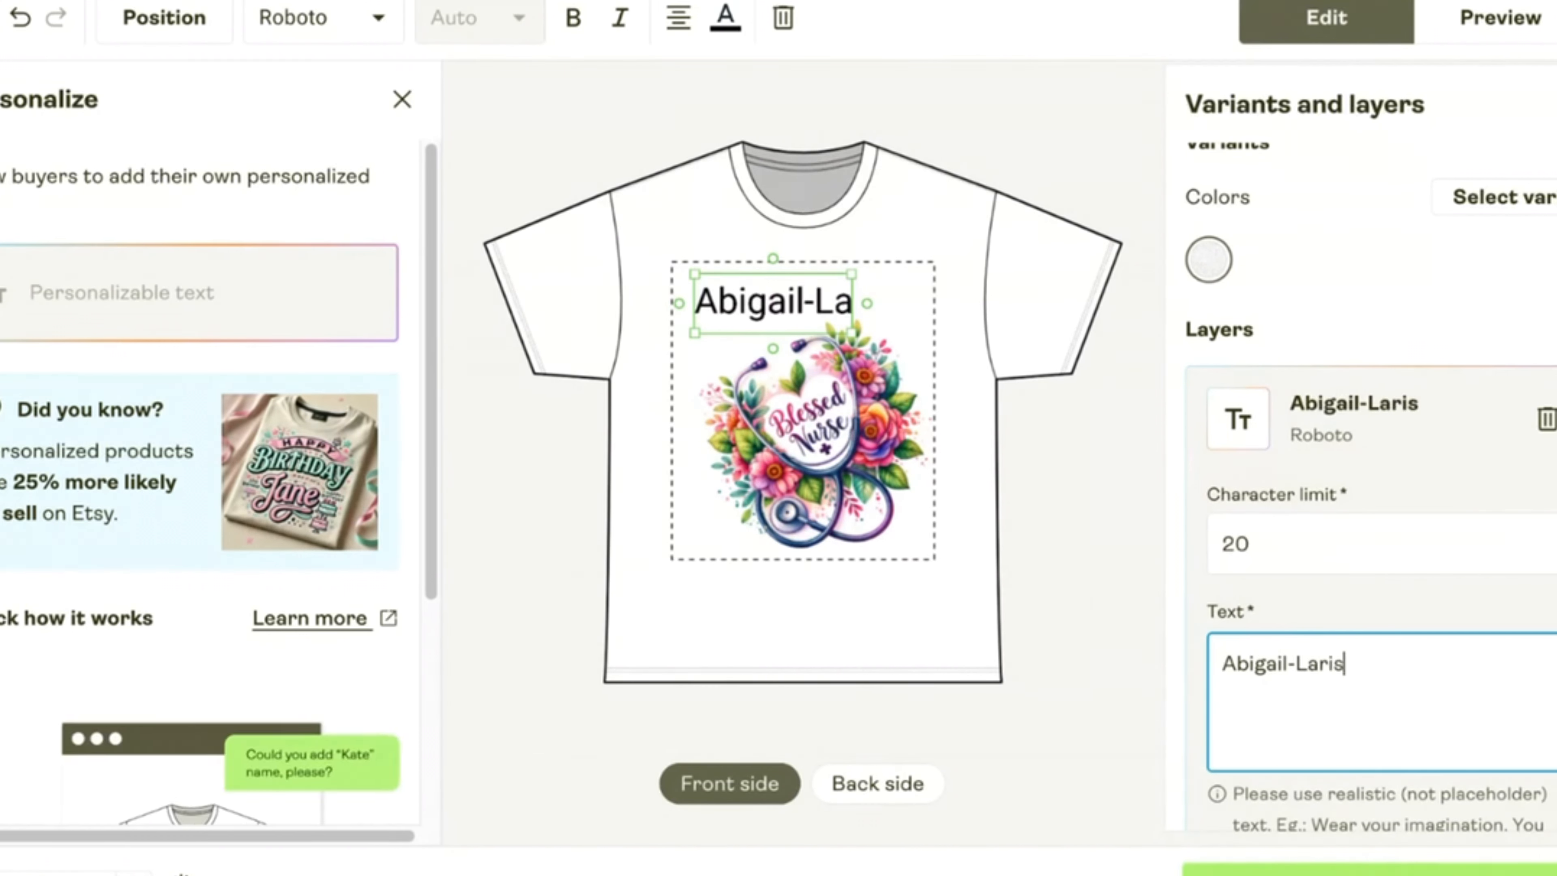
{"action": "type", "text": "sa"}
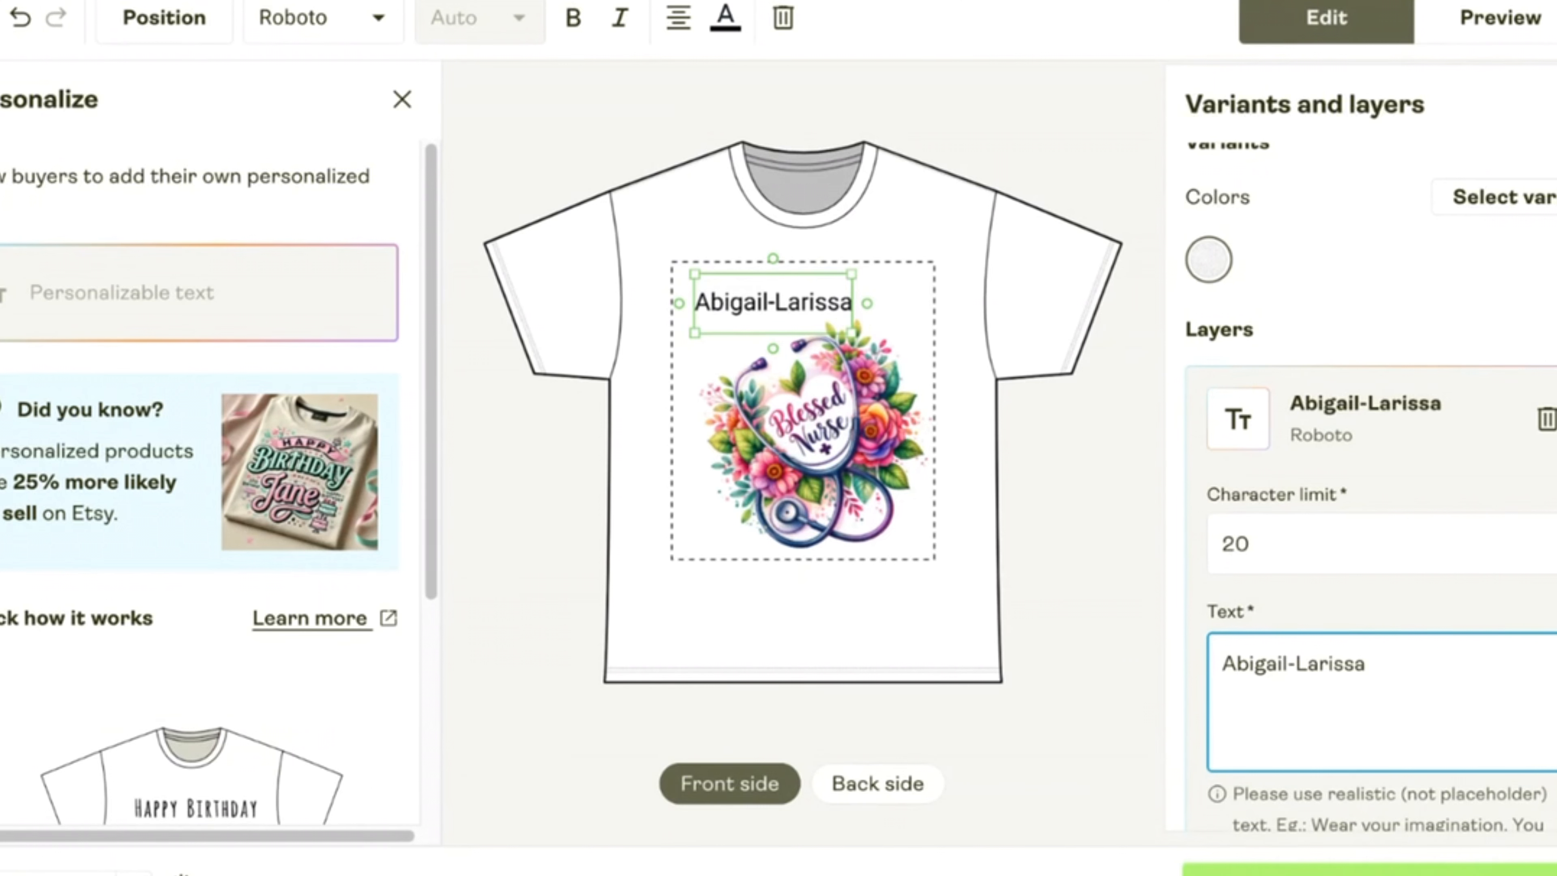
{"action": "type", "text": "L"}
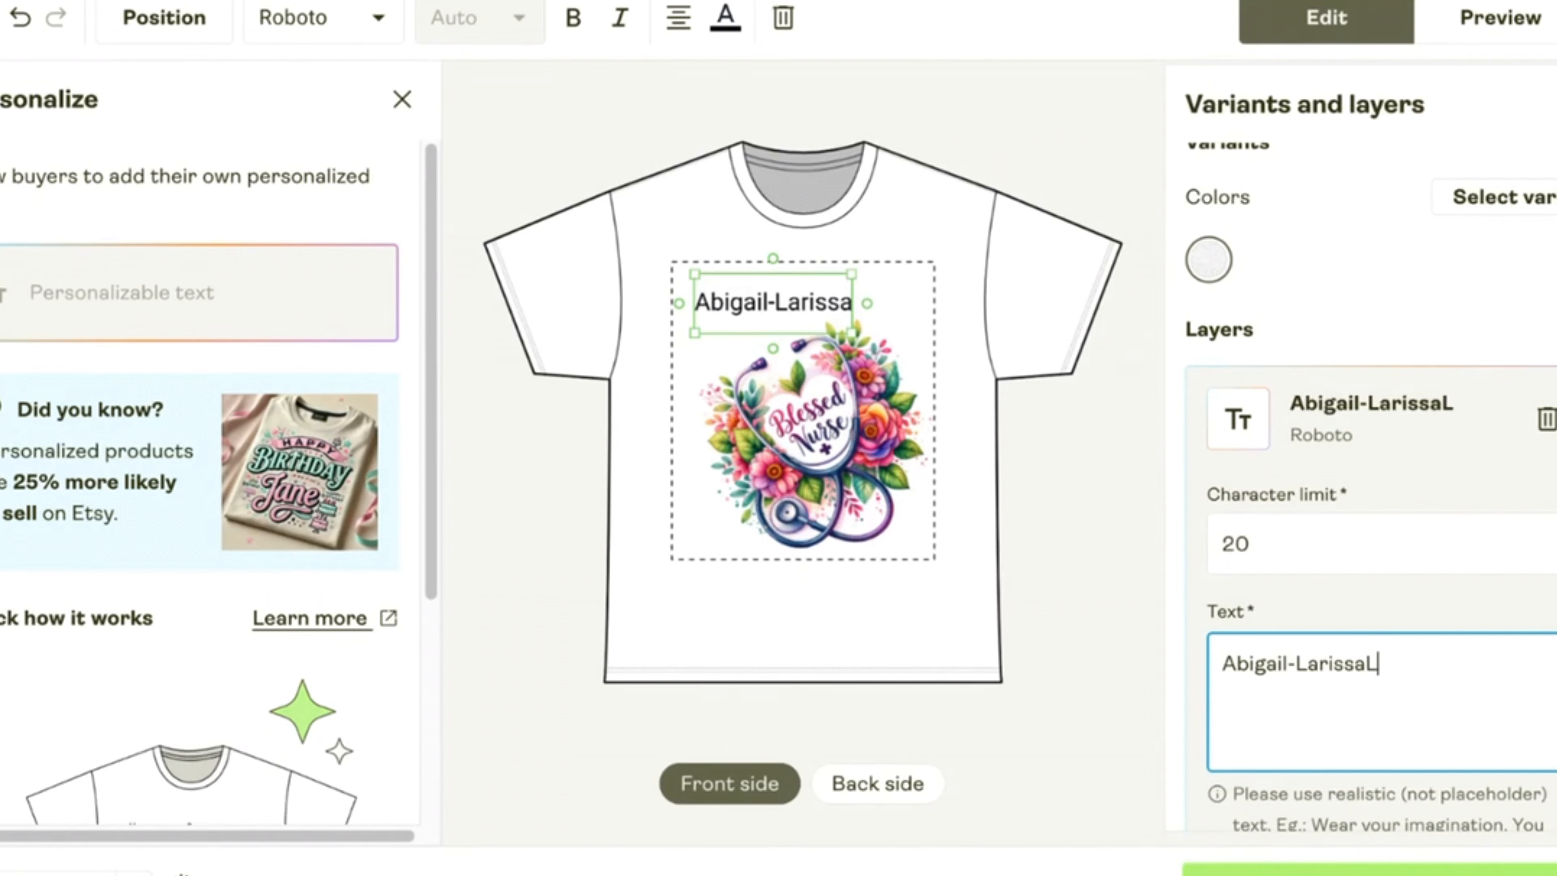
{"action": "type", "text": "ynn"}
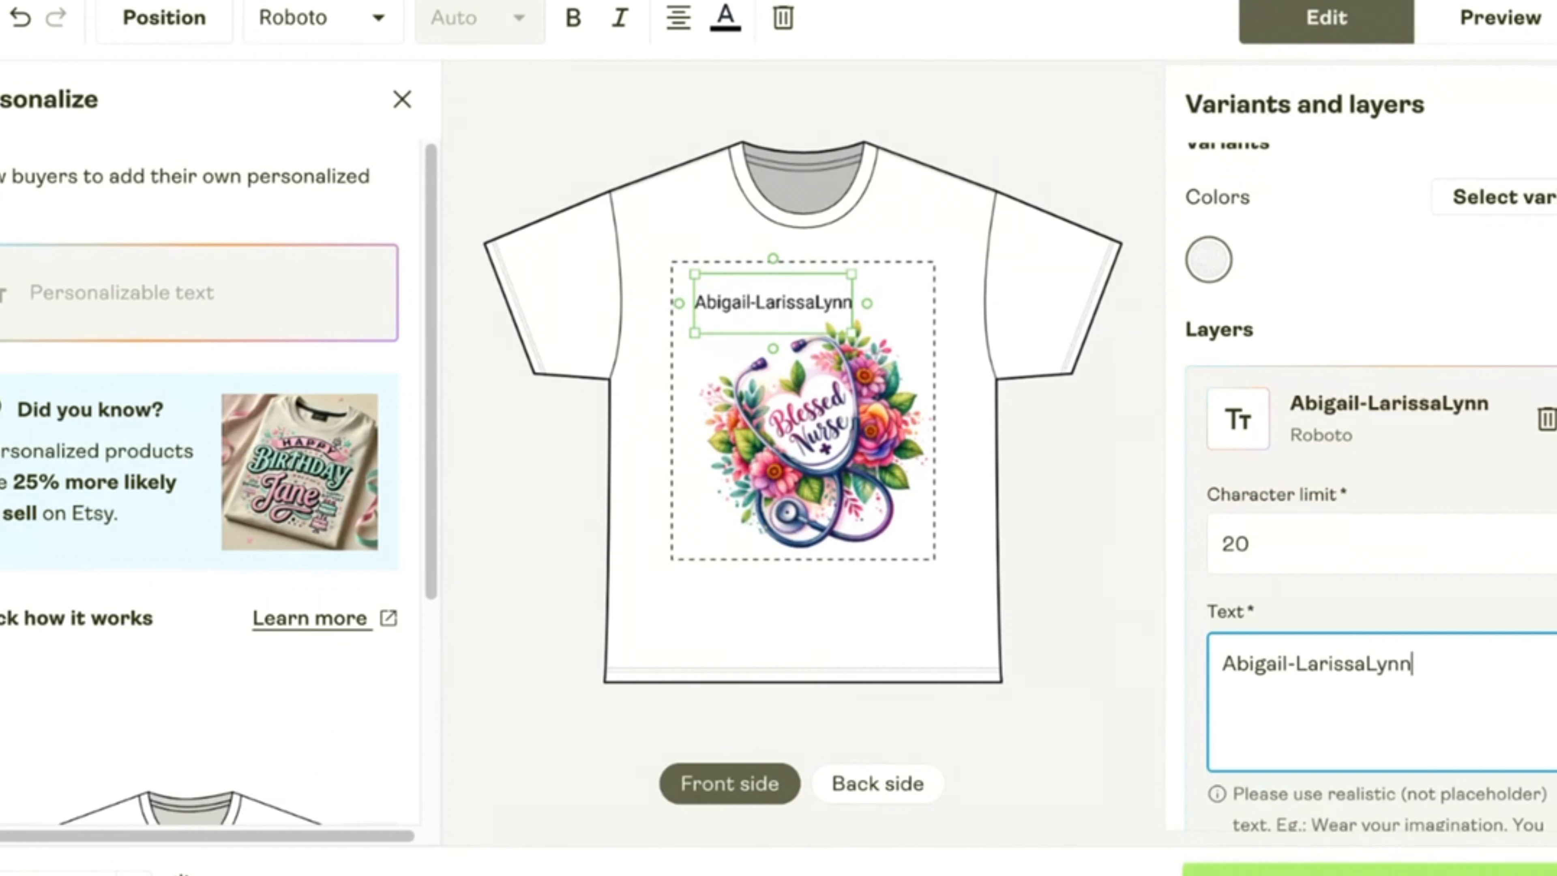
{"action": "type", "text": "e"}
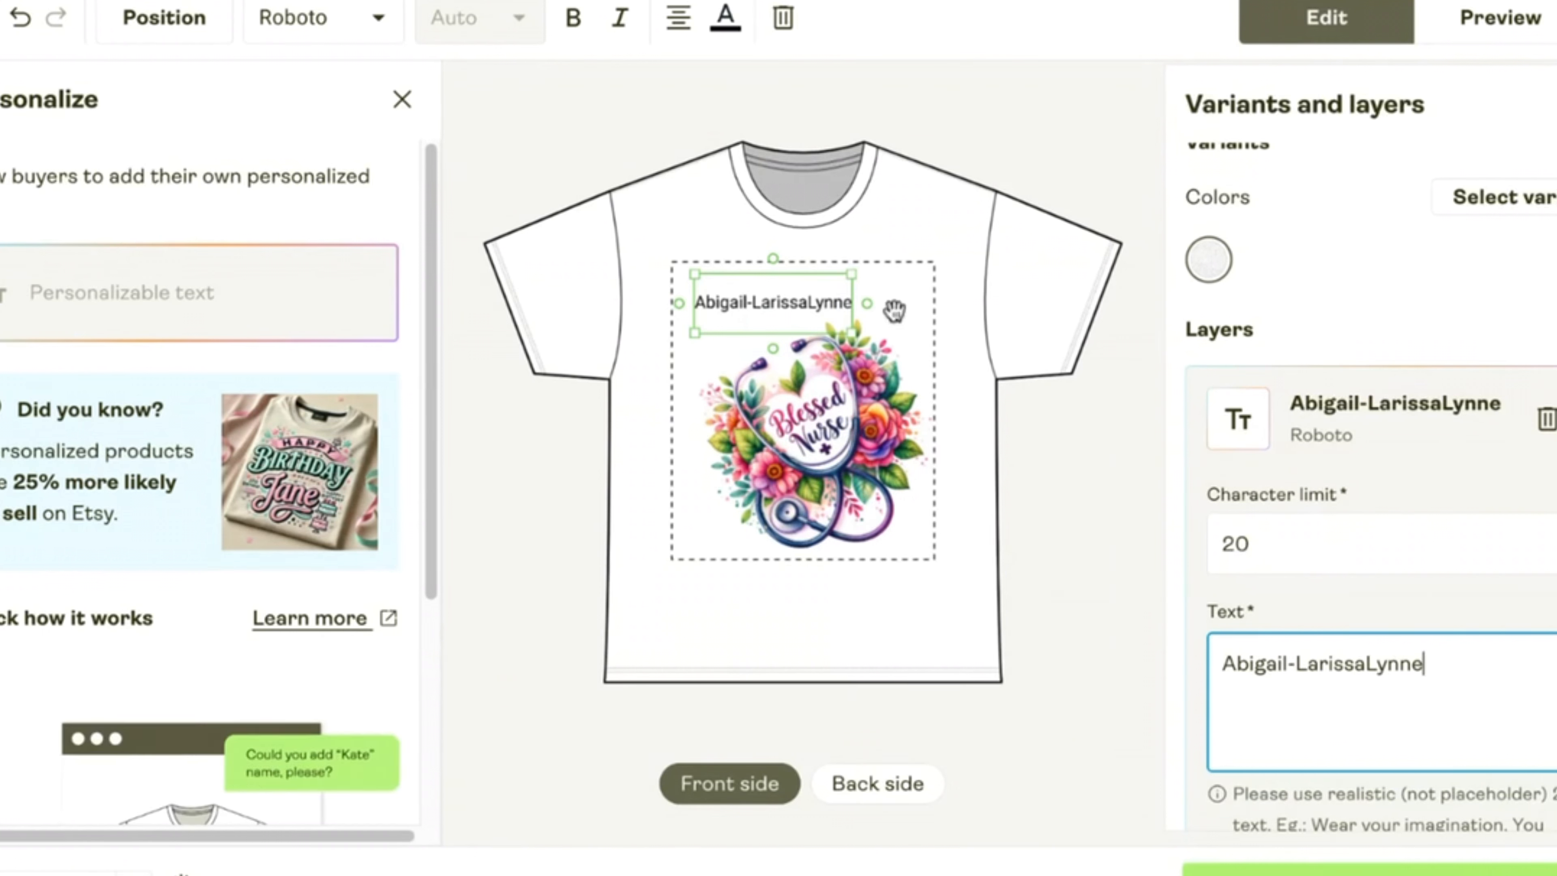
Rotate the name text to about 335 degrees so it slants parallel to the artwork's upper edge
{"action": "left_click", "coordinate": [859, 313]}
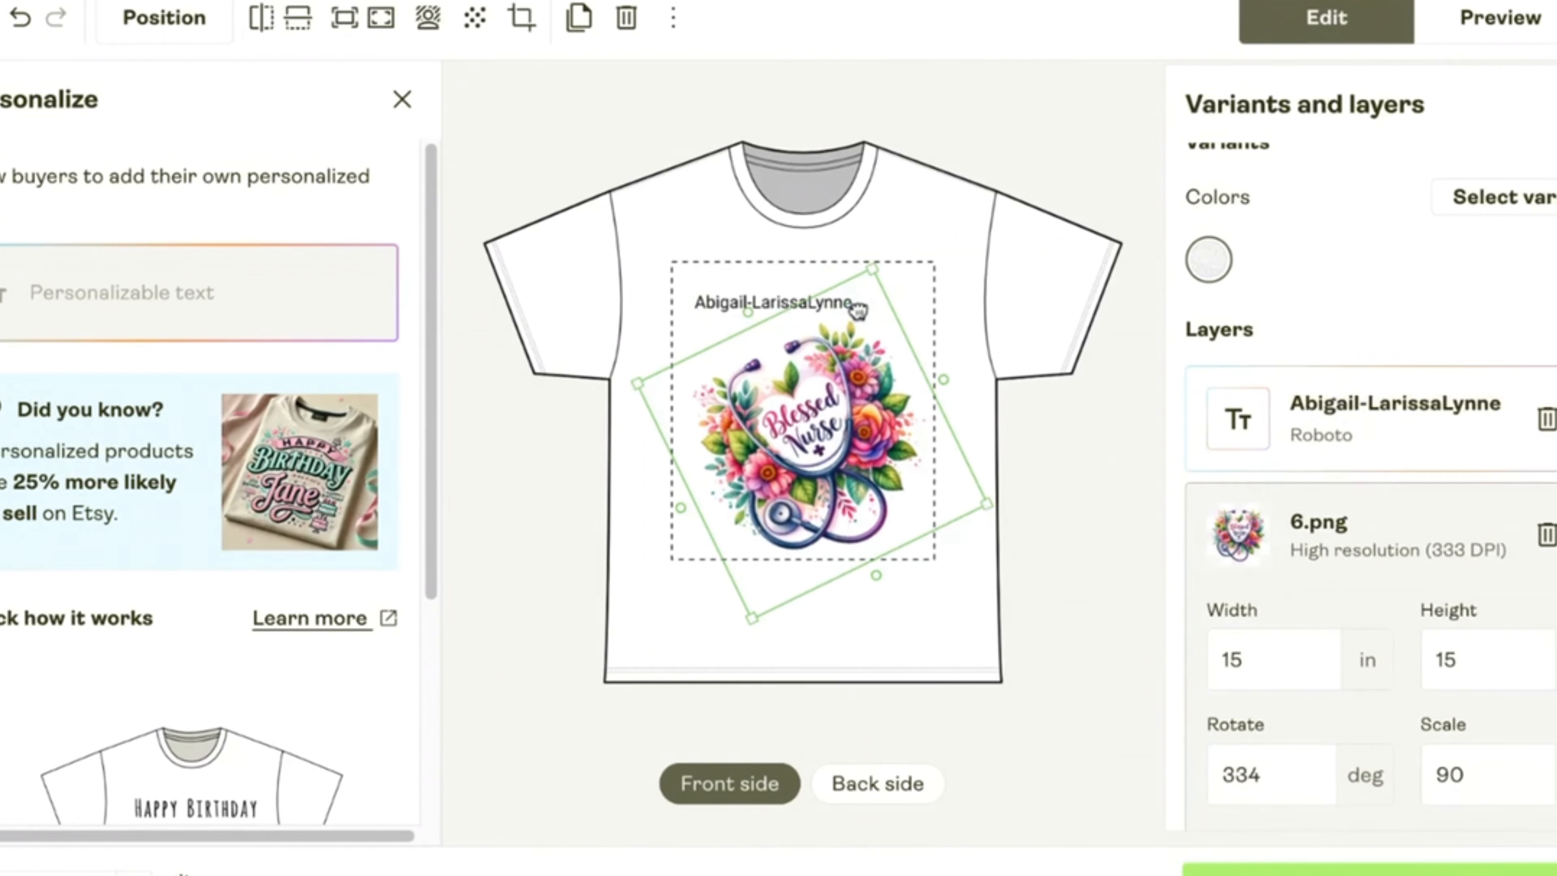
{"action": "left_click", "coordinate": [748, 301]}
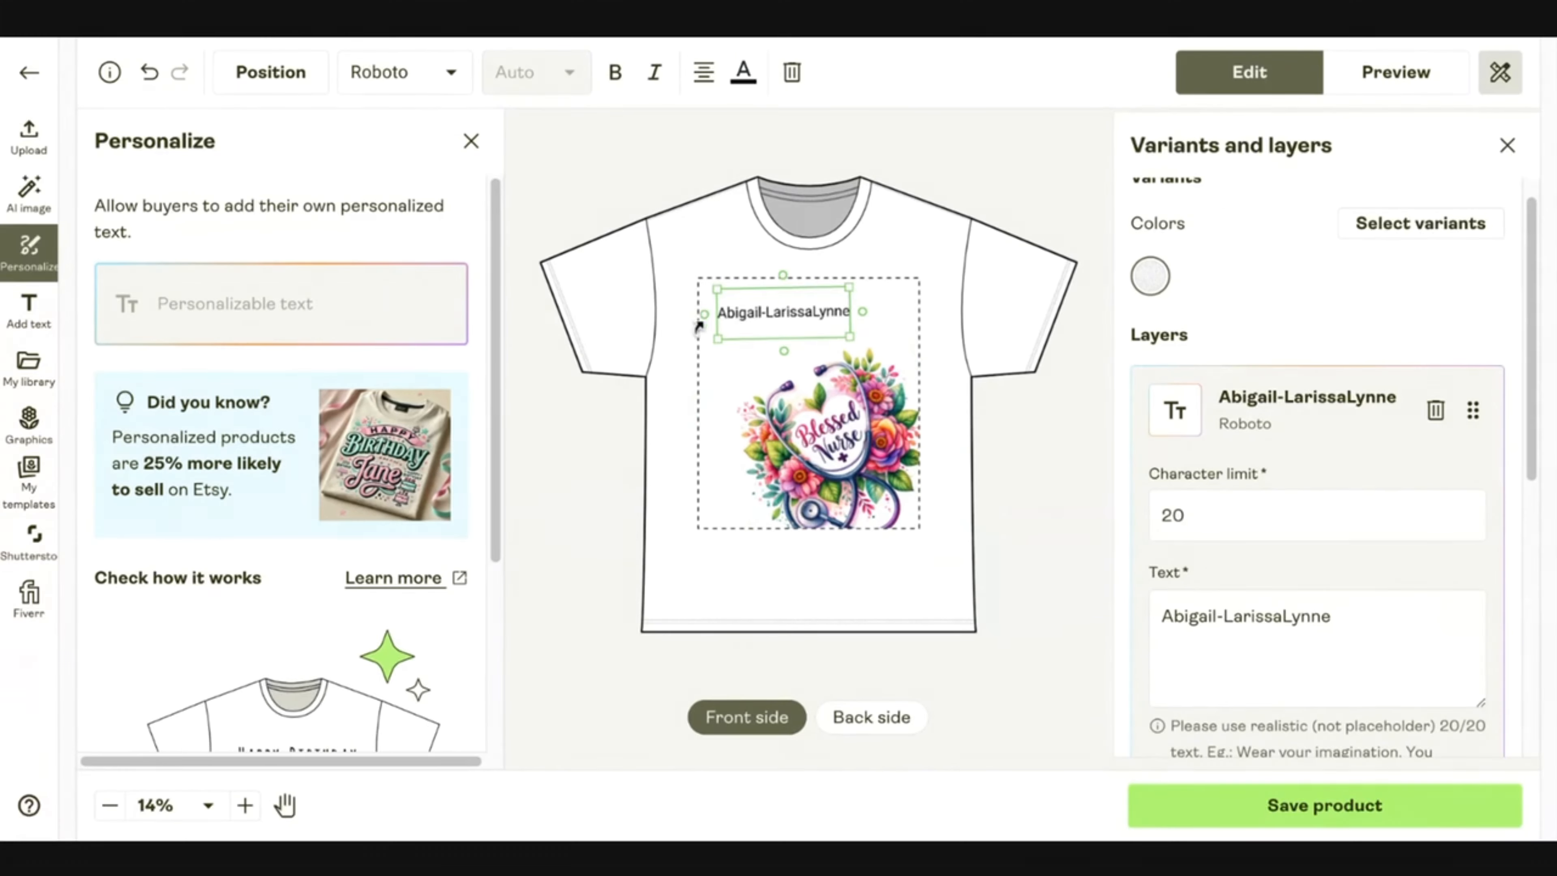
{"action": "left_click_drag", "start_coordinate": [679, 304], "coordinate": [689, 348]}
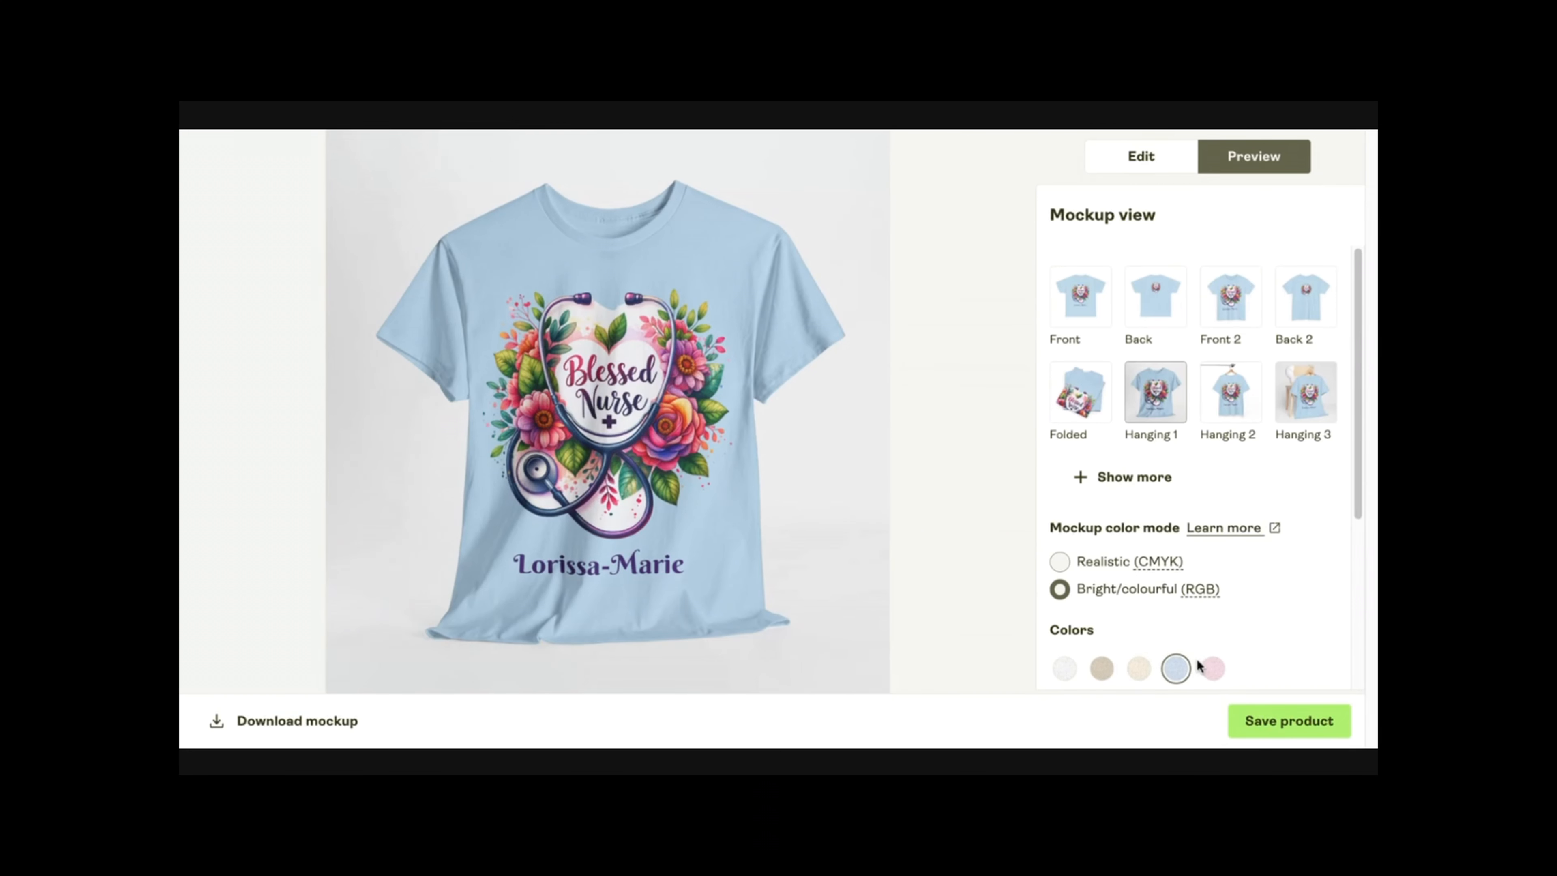
{"action": "left_click", "coordinate": [1213, 667]}
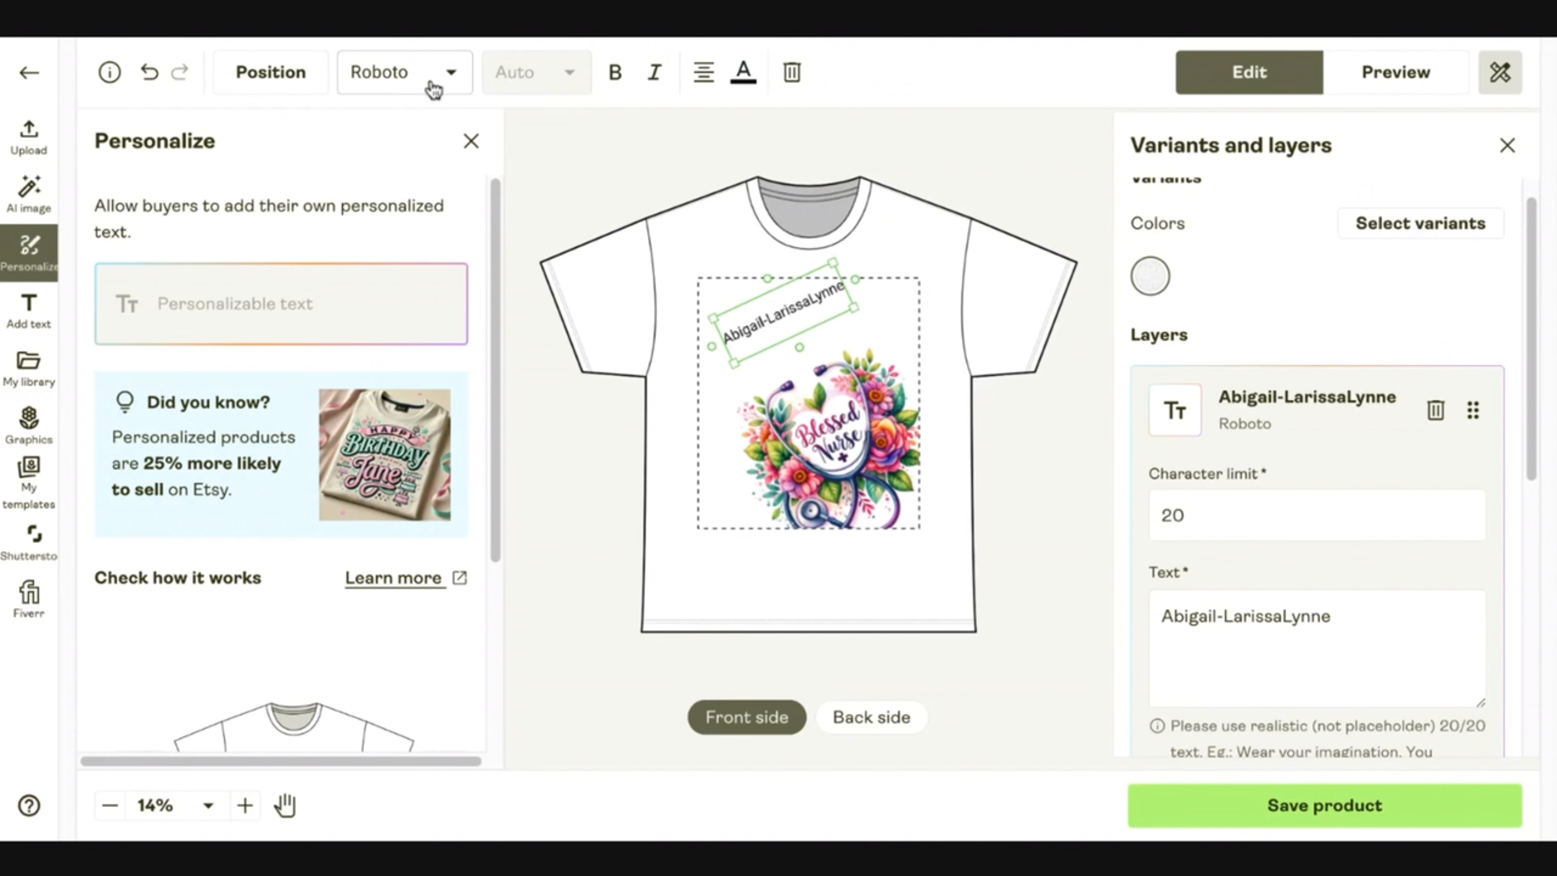
Set the personalizable name text's font to Bad Script from the Handwriting category
{"action": "left_click", "coordinate": [446, 87]}
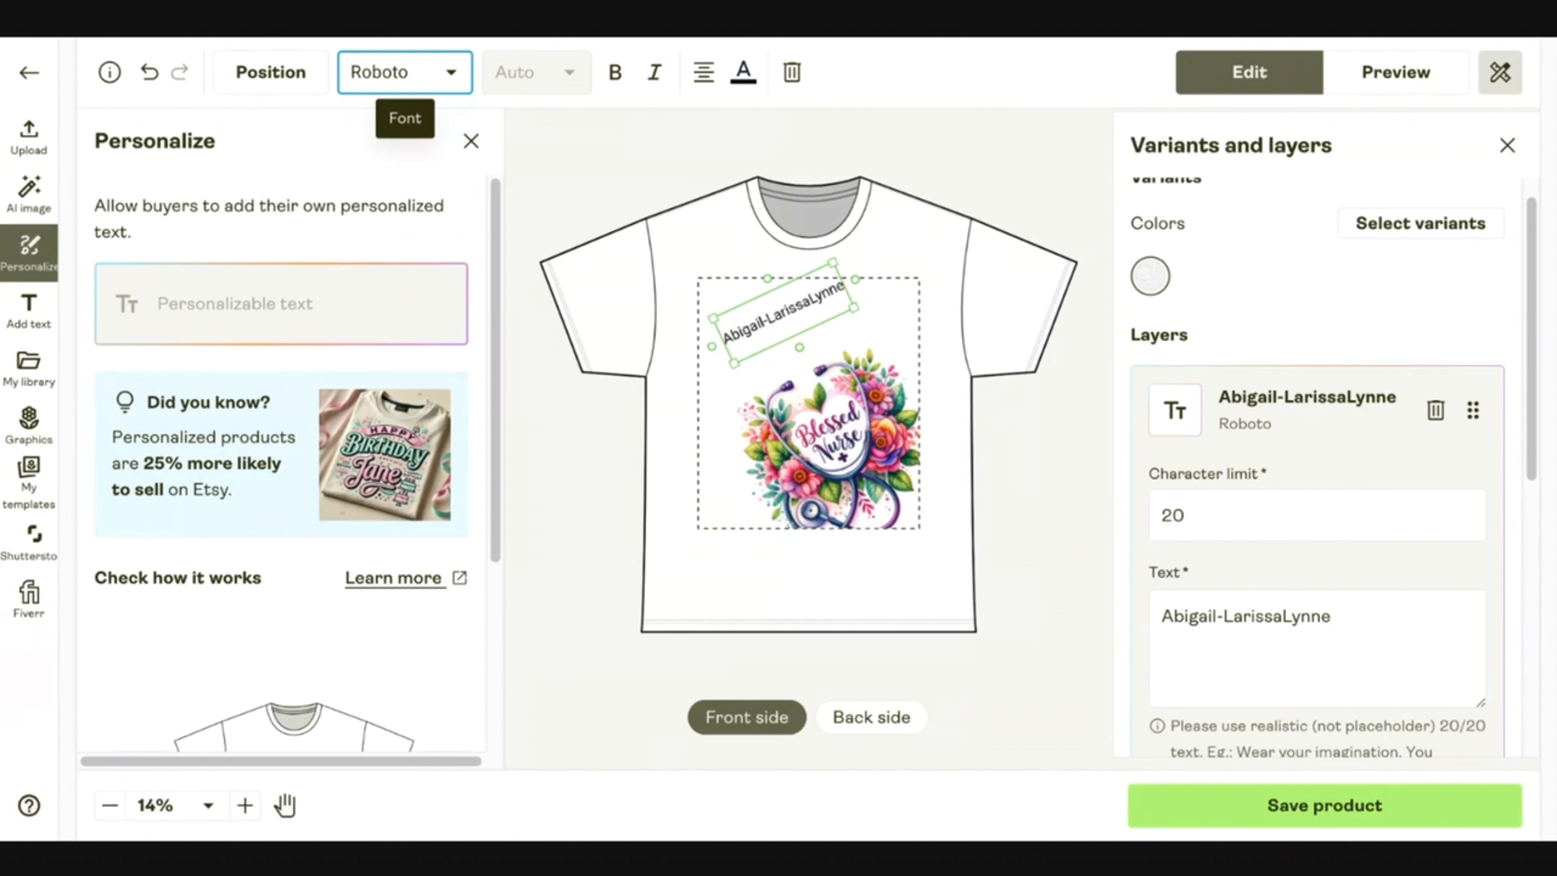
{"action": "left_click", "coordinate": [404, 71]}
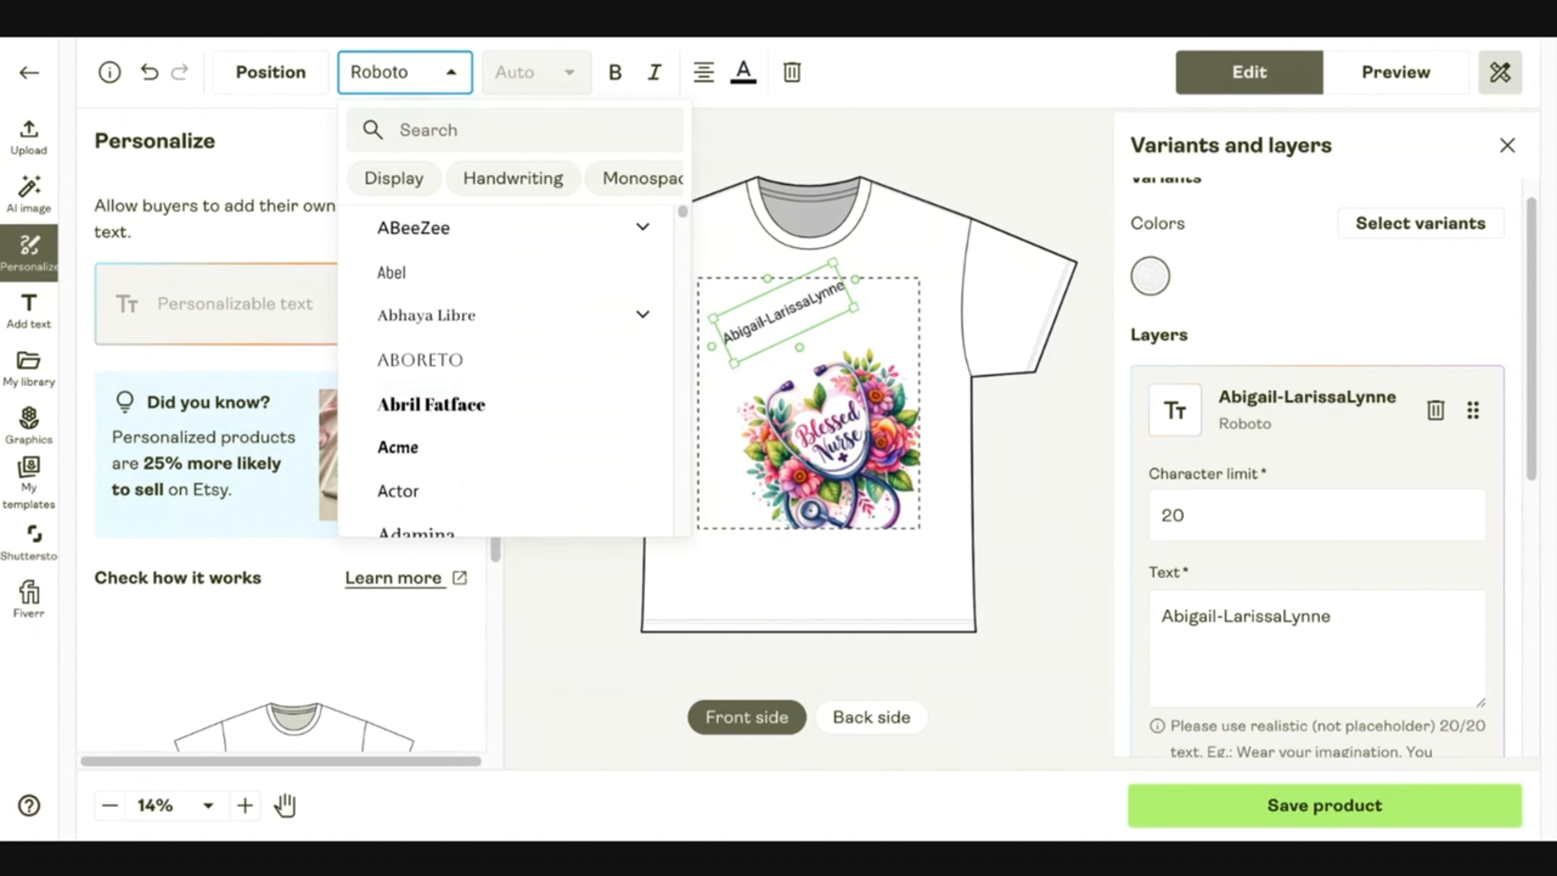
{"action": "left_click", "coordinate": [498, 184]}
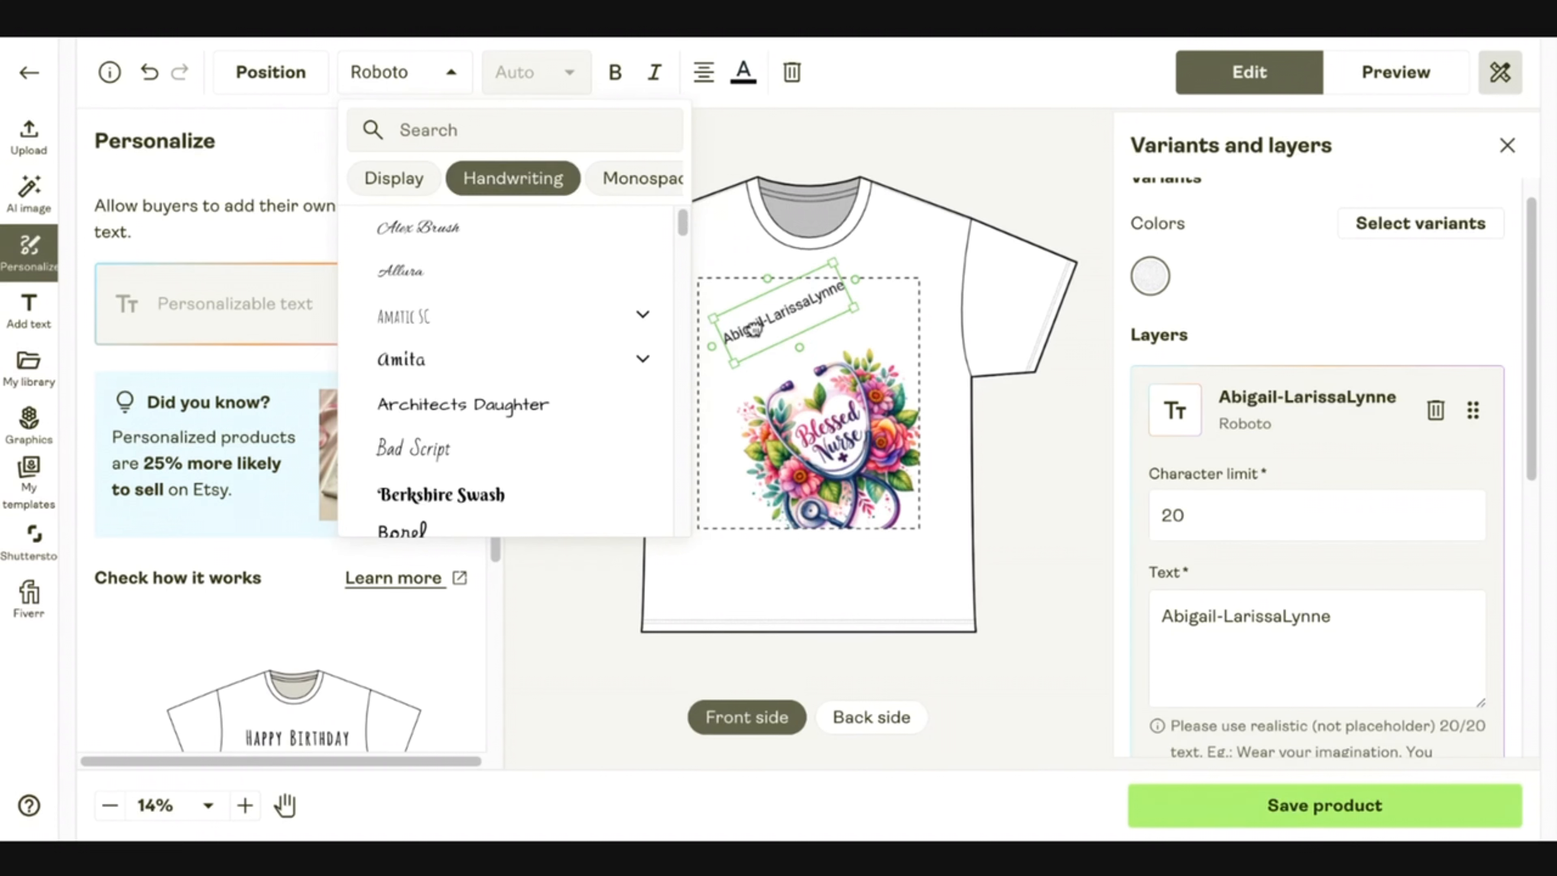
{"action": "left_click_drag", "start_coordinate": [753, 330], "coordinate": [757, 333]}
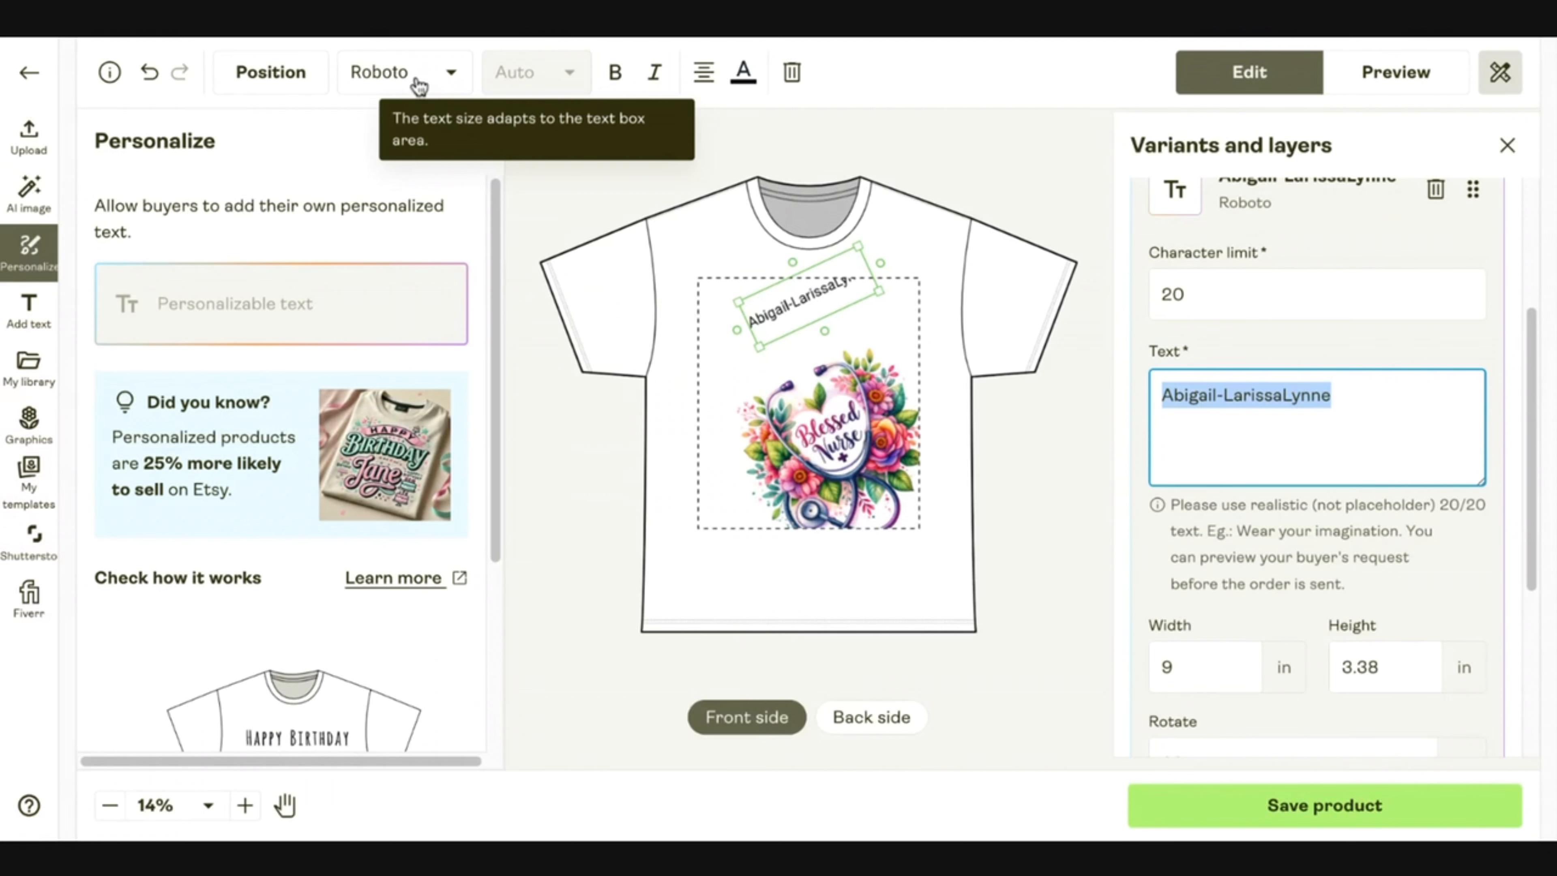
{"action": "left_click", "coordinate": [450, 82]}
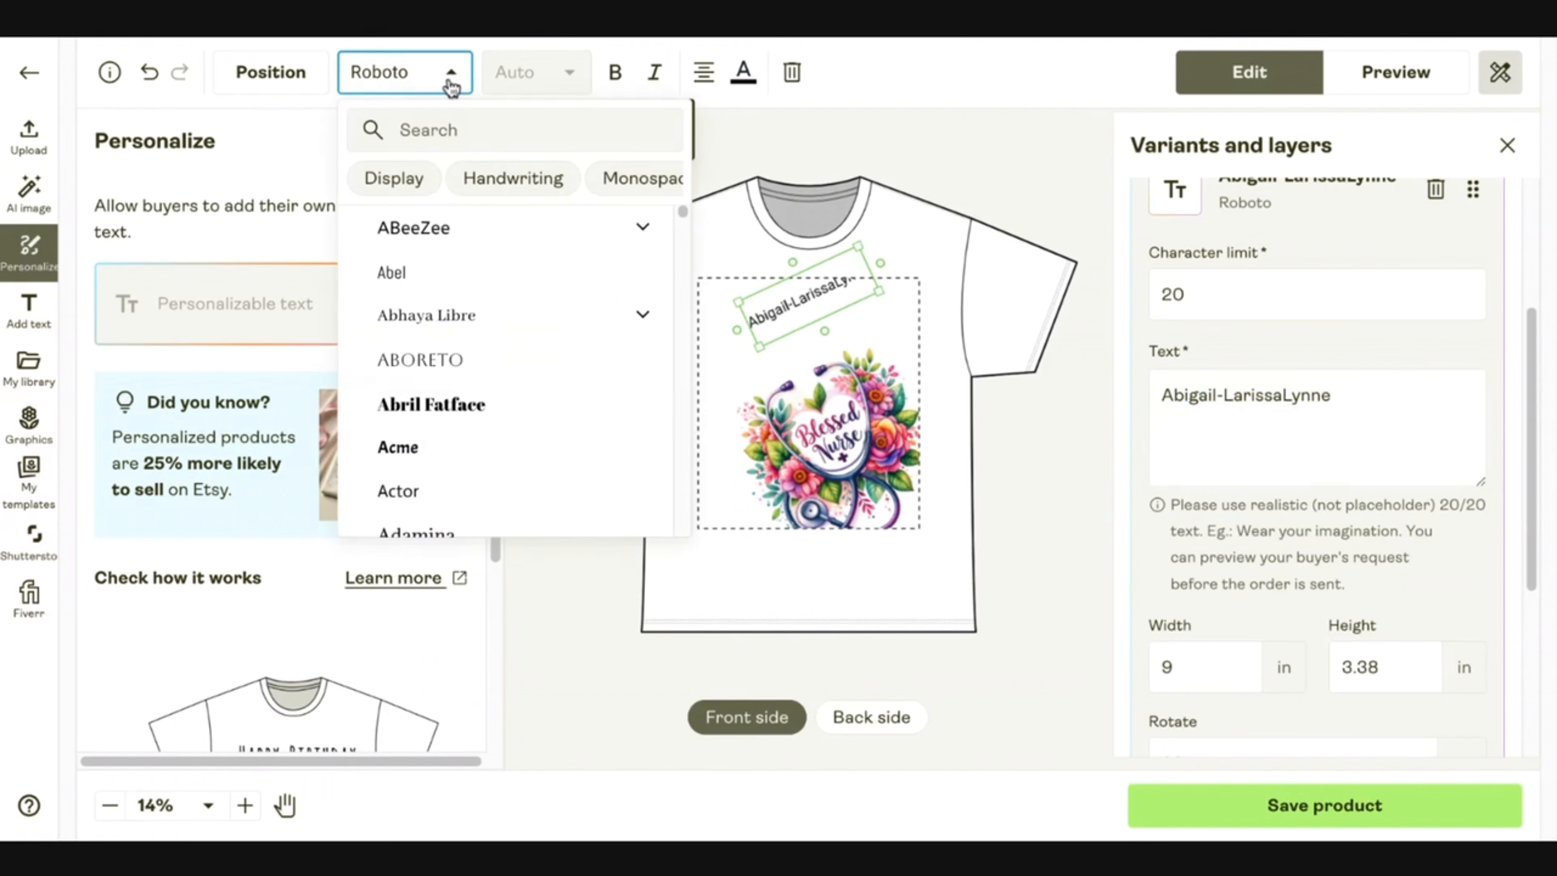
{"action": "left_click", "coordinate": [509, 179]}
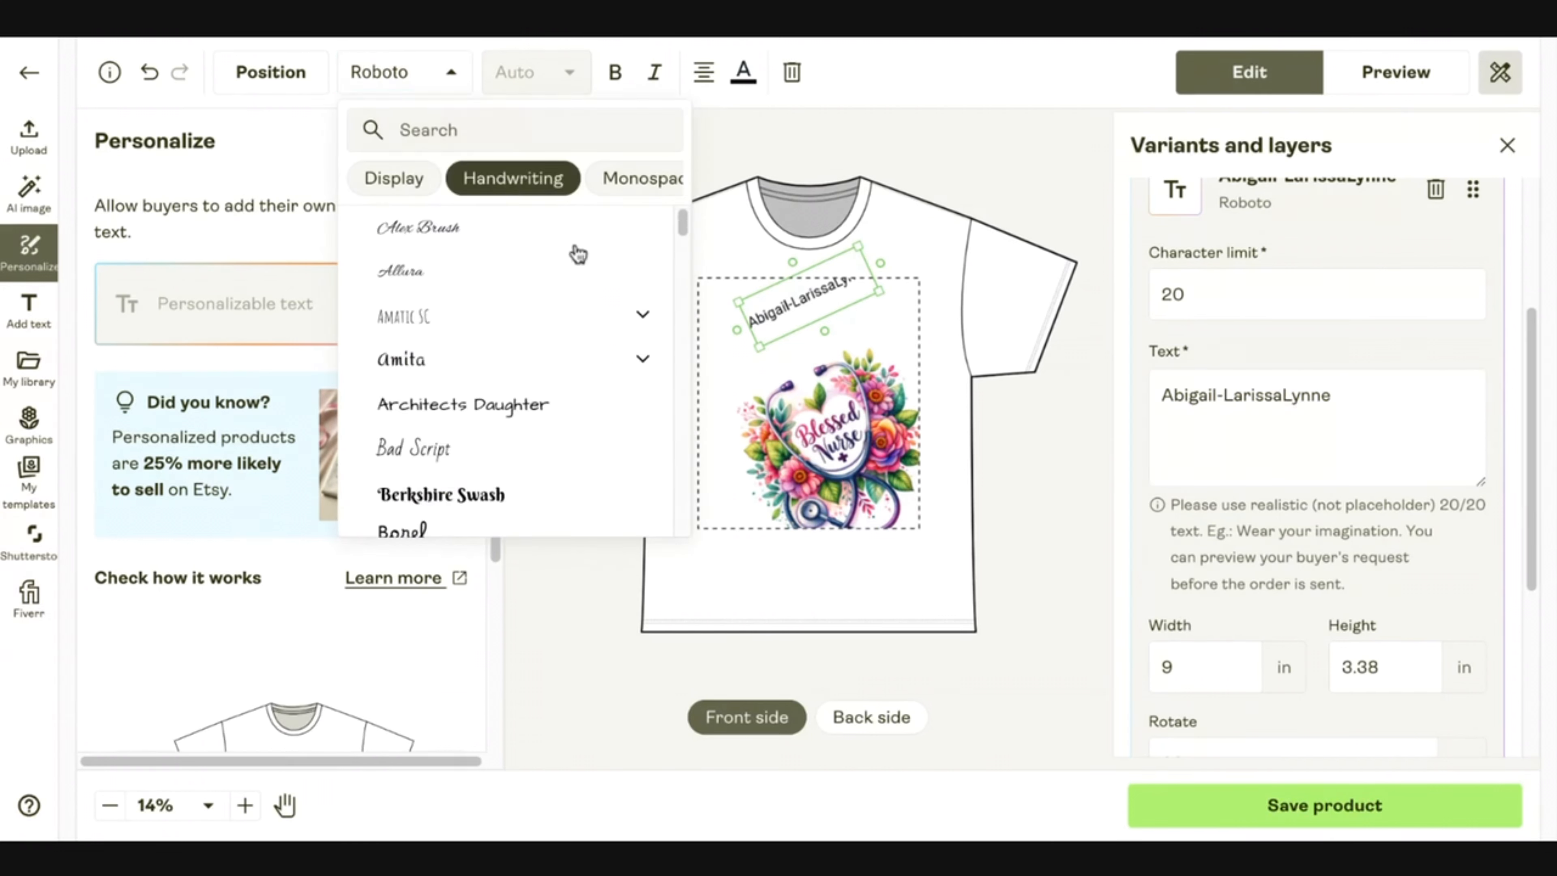
{"action": "left_click", "coordinate": [439, 457]}
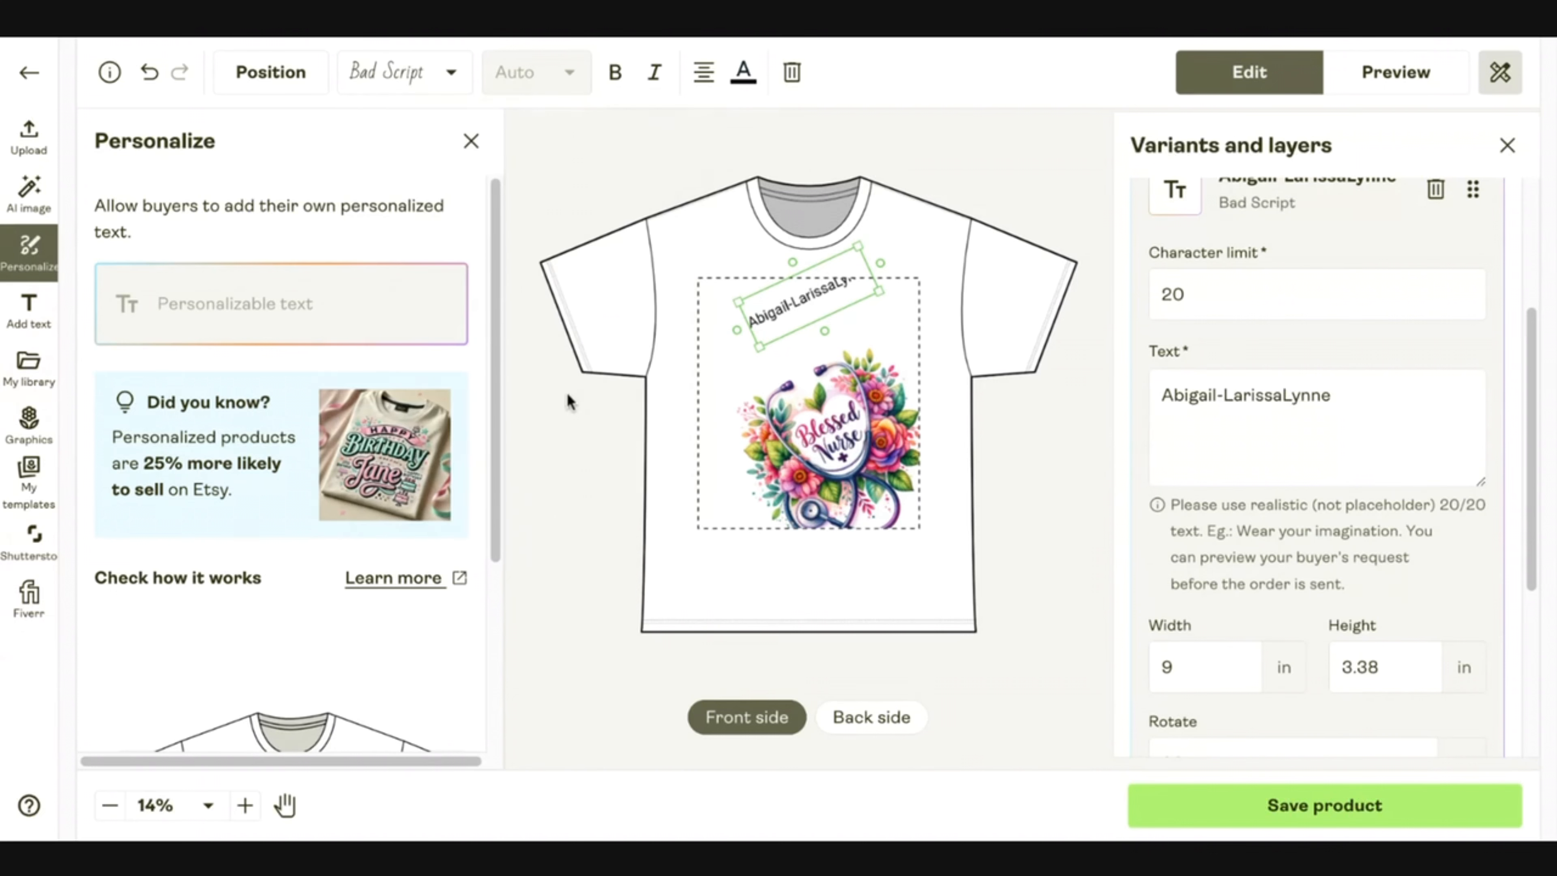
{"action": "triple_click", "coordinate": [1204, 402]}
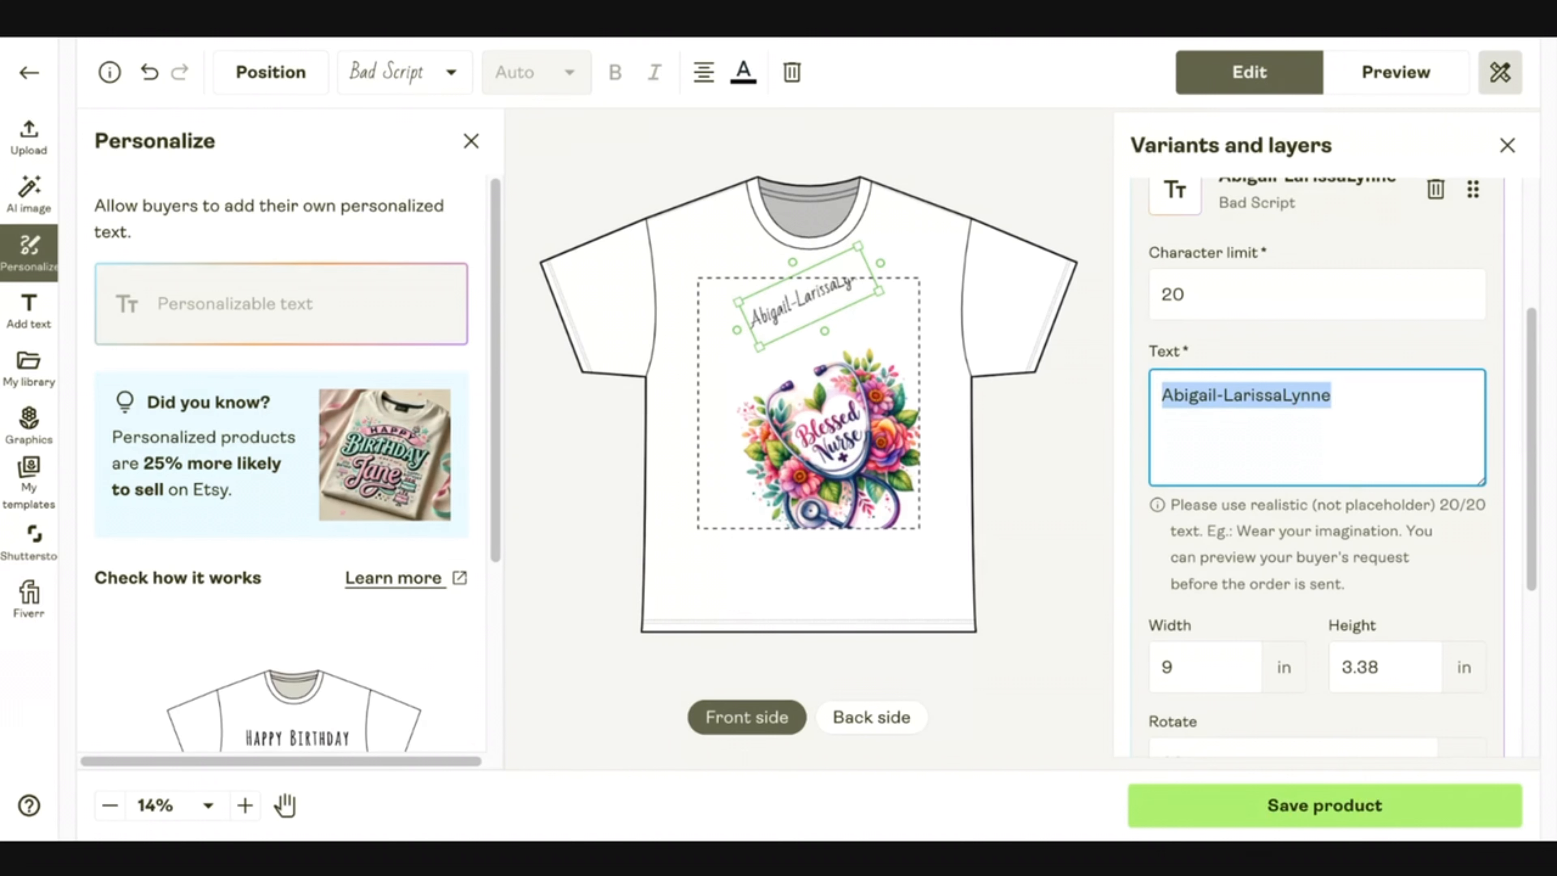
Move the slanted name text down and left into the print area, and shift the artwork up beneath it
{"action": "left_click_drag", "start_coordinate": [760, 346], "coordinate": [723, 377]}
{"action": "left_click", "coordinate": [621, 125]}
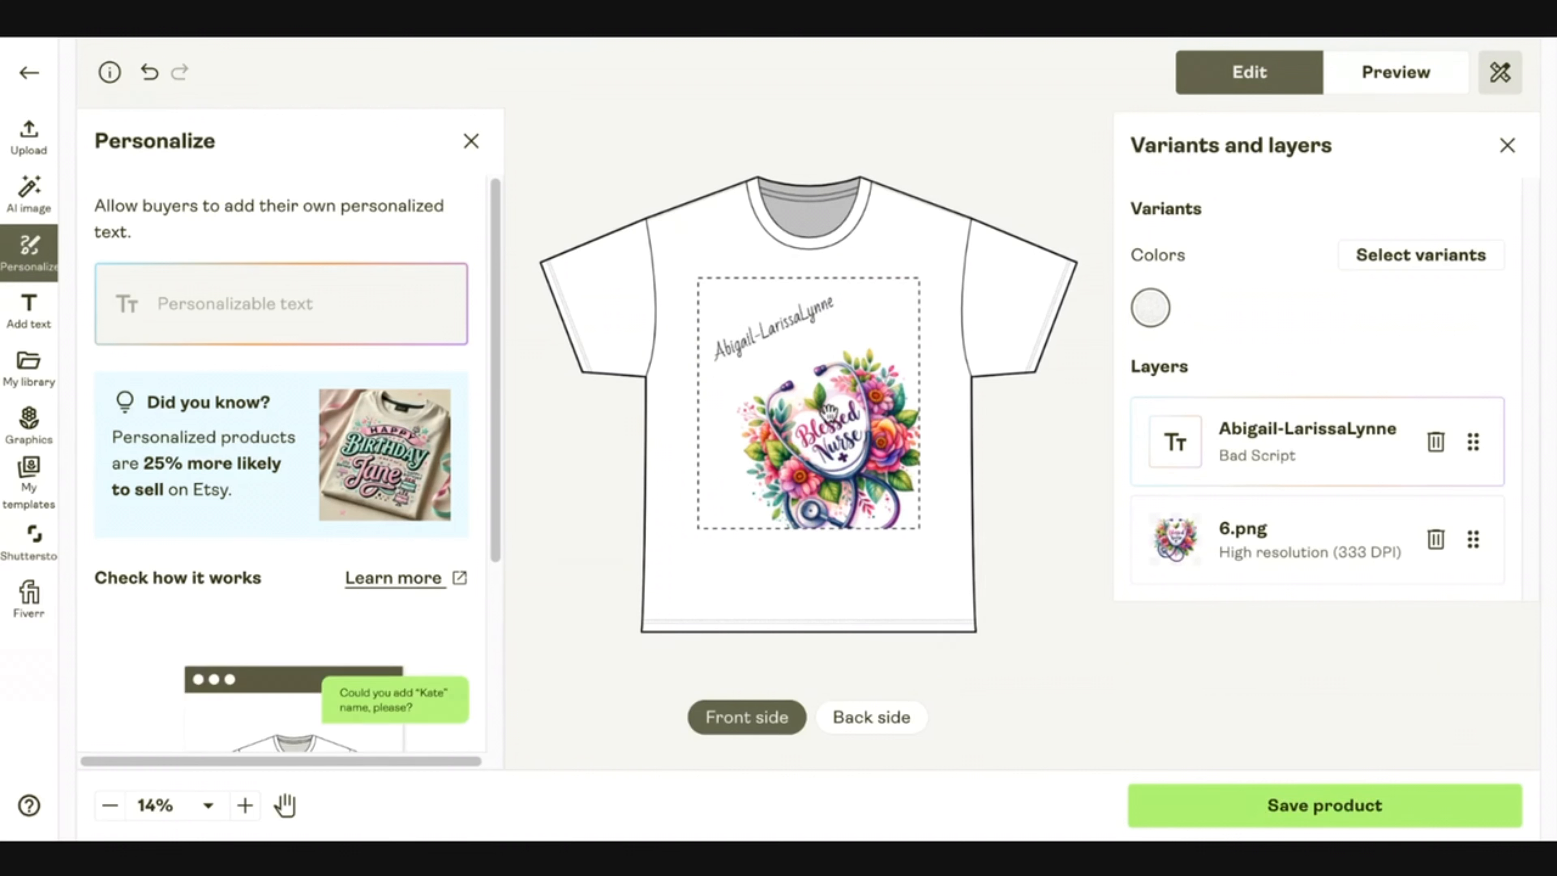
{"action": "left_click_drag", "start_coordinate": [830, 407], "coordinate": [819, 390]}
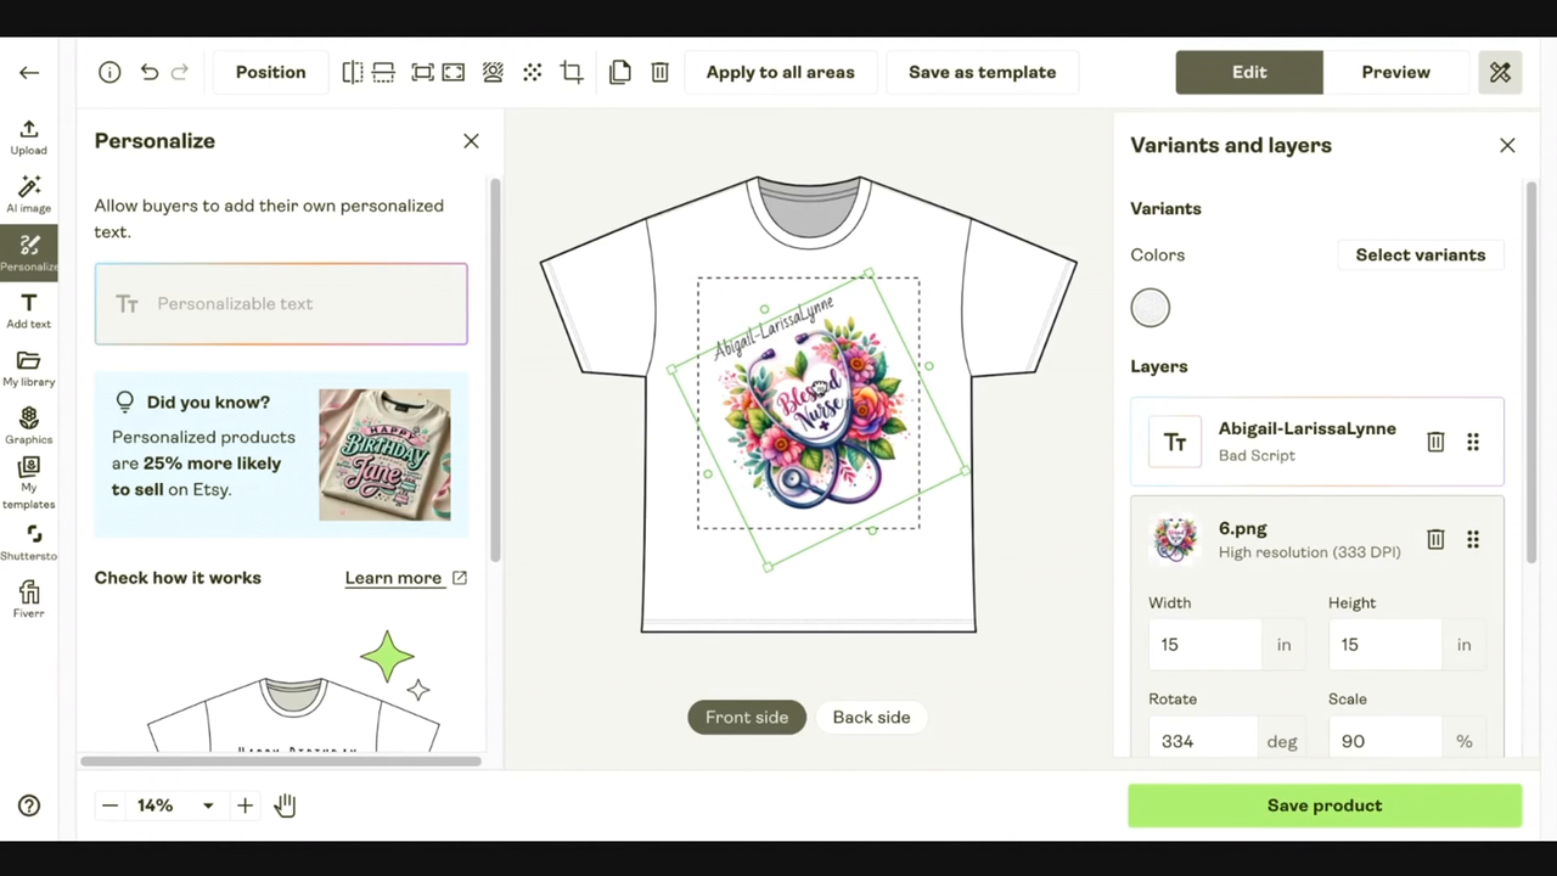
{"action": "left_click", "coordinate": [626, 150]}
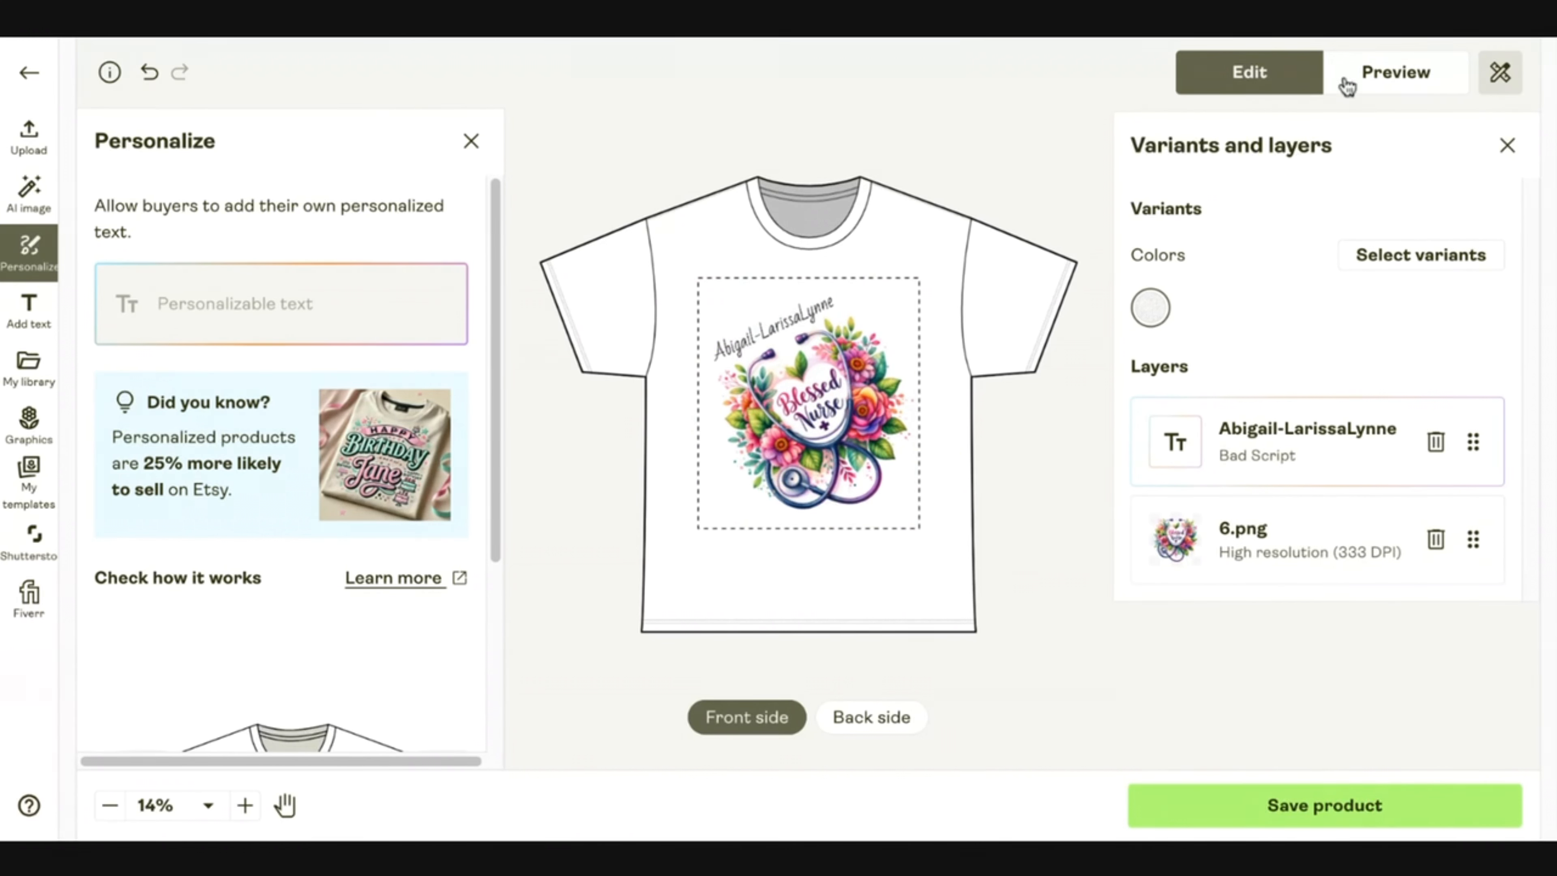
Enlarge the name text to about 10.52 by 3.95 in and fine-tune its placement against the artwork
{"action": "left_click", "coordinate": [833, 425]}
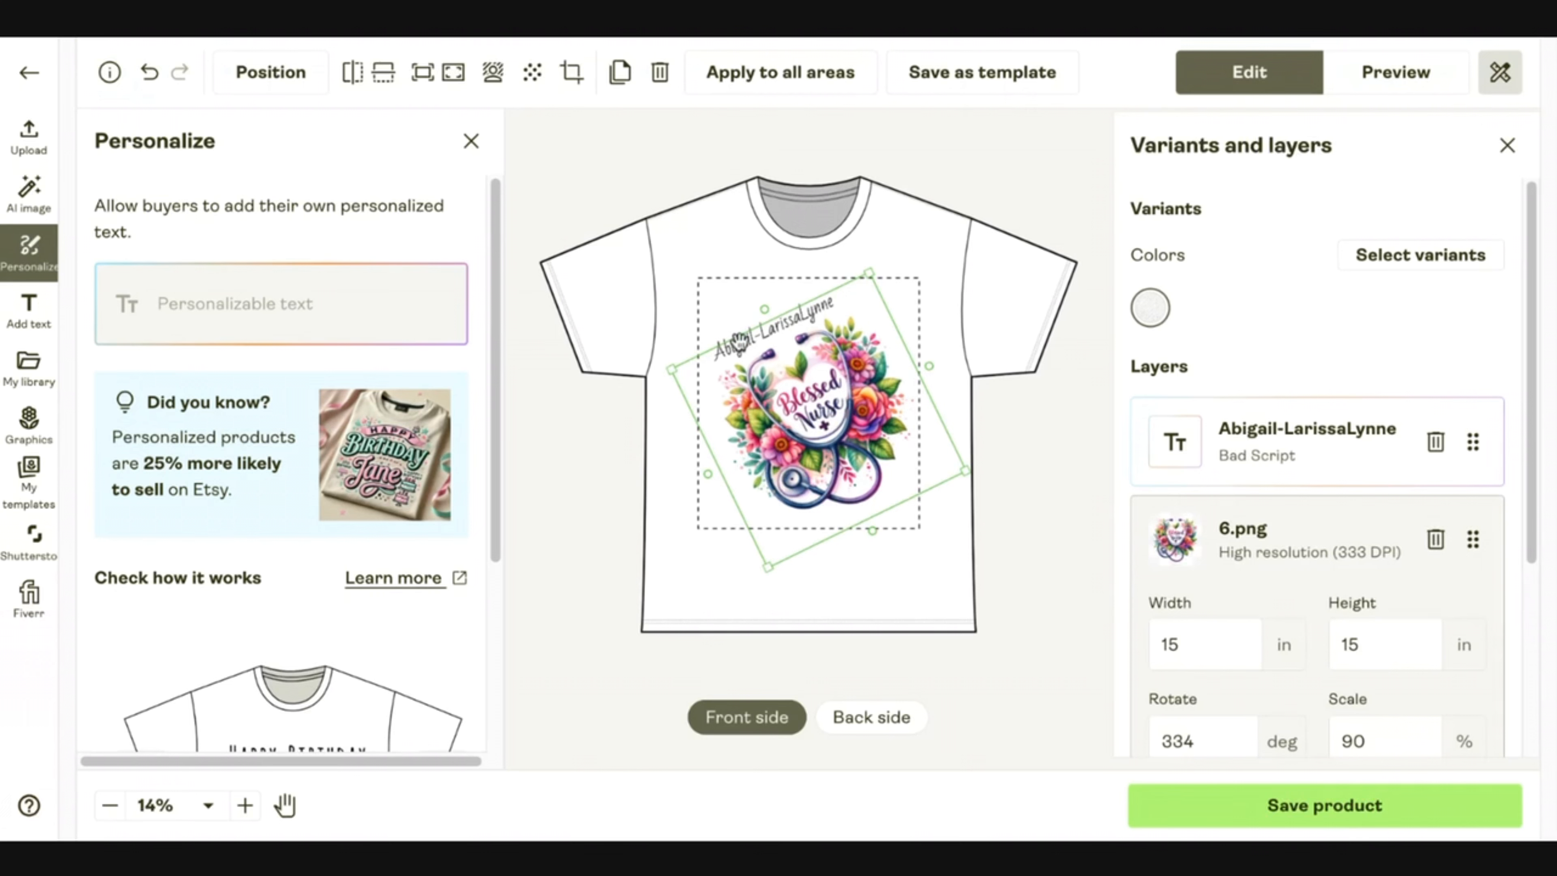
{"action": "left_click", "coordinate": [714, 335]}
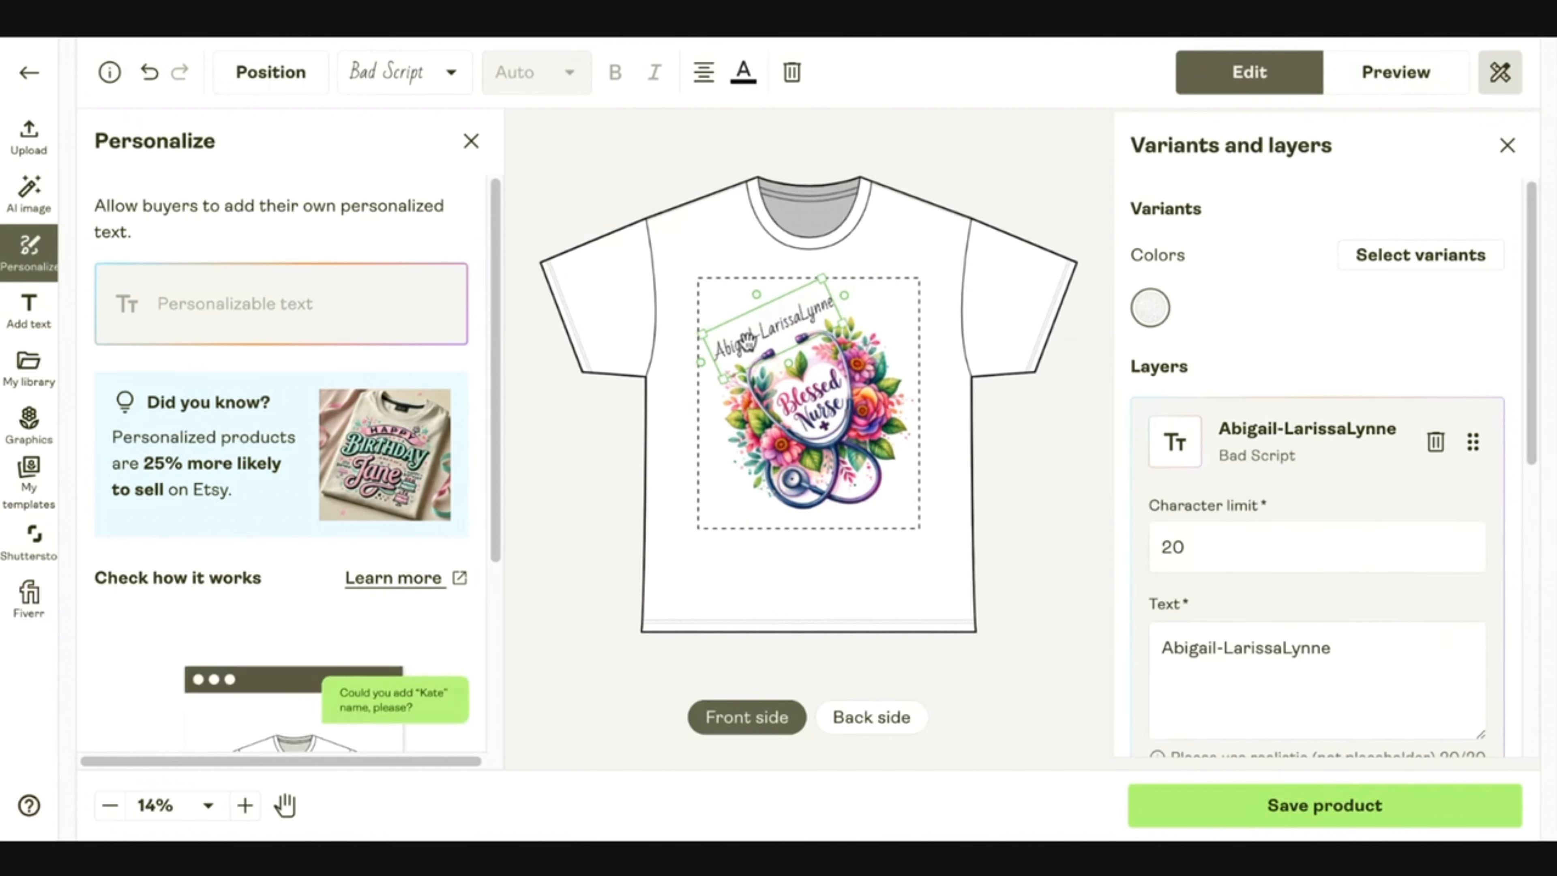
{"action": "left_click_drag", "start_coordinate": [818, 278], "coordinate": [836, 254]}
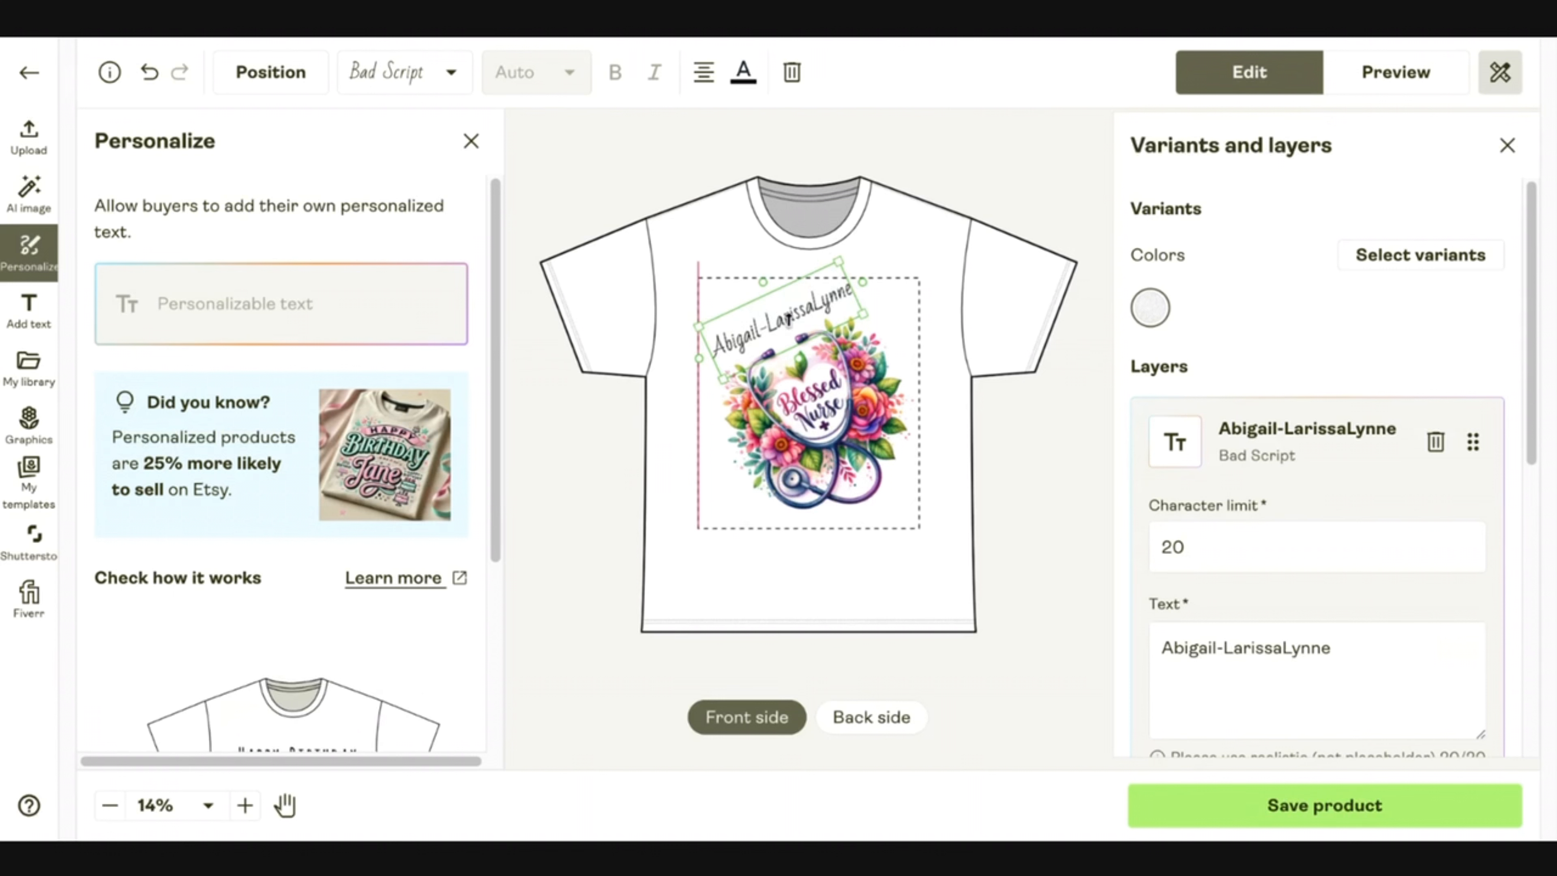
{"action": "left_click_drag", "start_coordinate": [739, 337], "coordinate": [740, 344]}
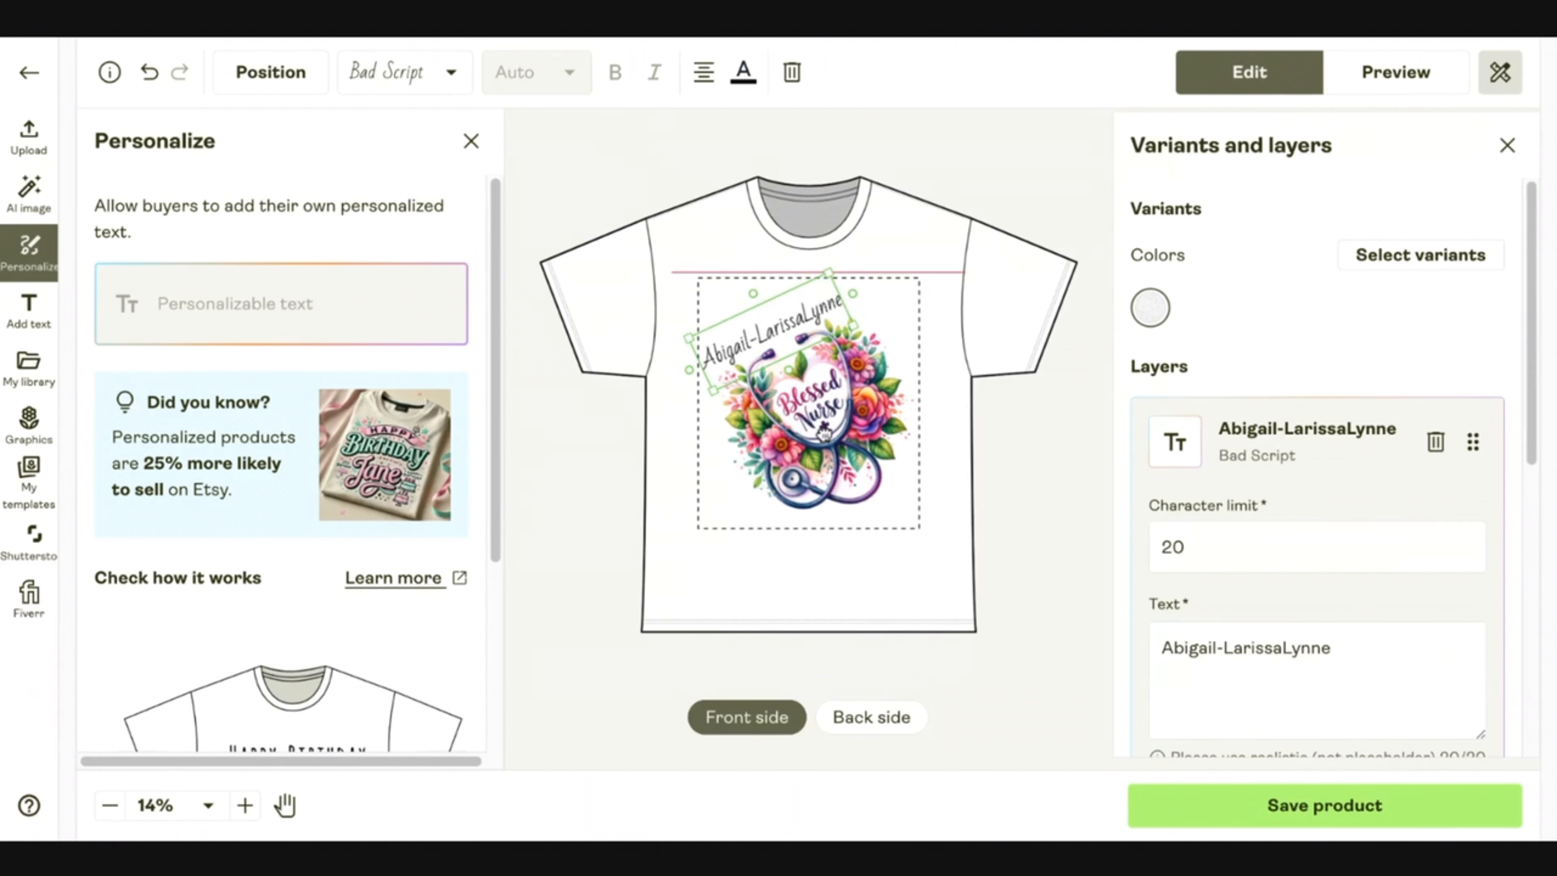
{"action": "mouse_move", "coordinate": [819, 434]}
{"action": "left_mouse_down"}
{"action": "mouse_move", "coordinate": [838, 441]}
{"action": "mouse_move", "coordinate": [817, 433]}
{"action": "left_mouse_up"}
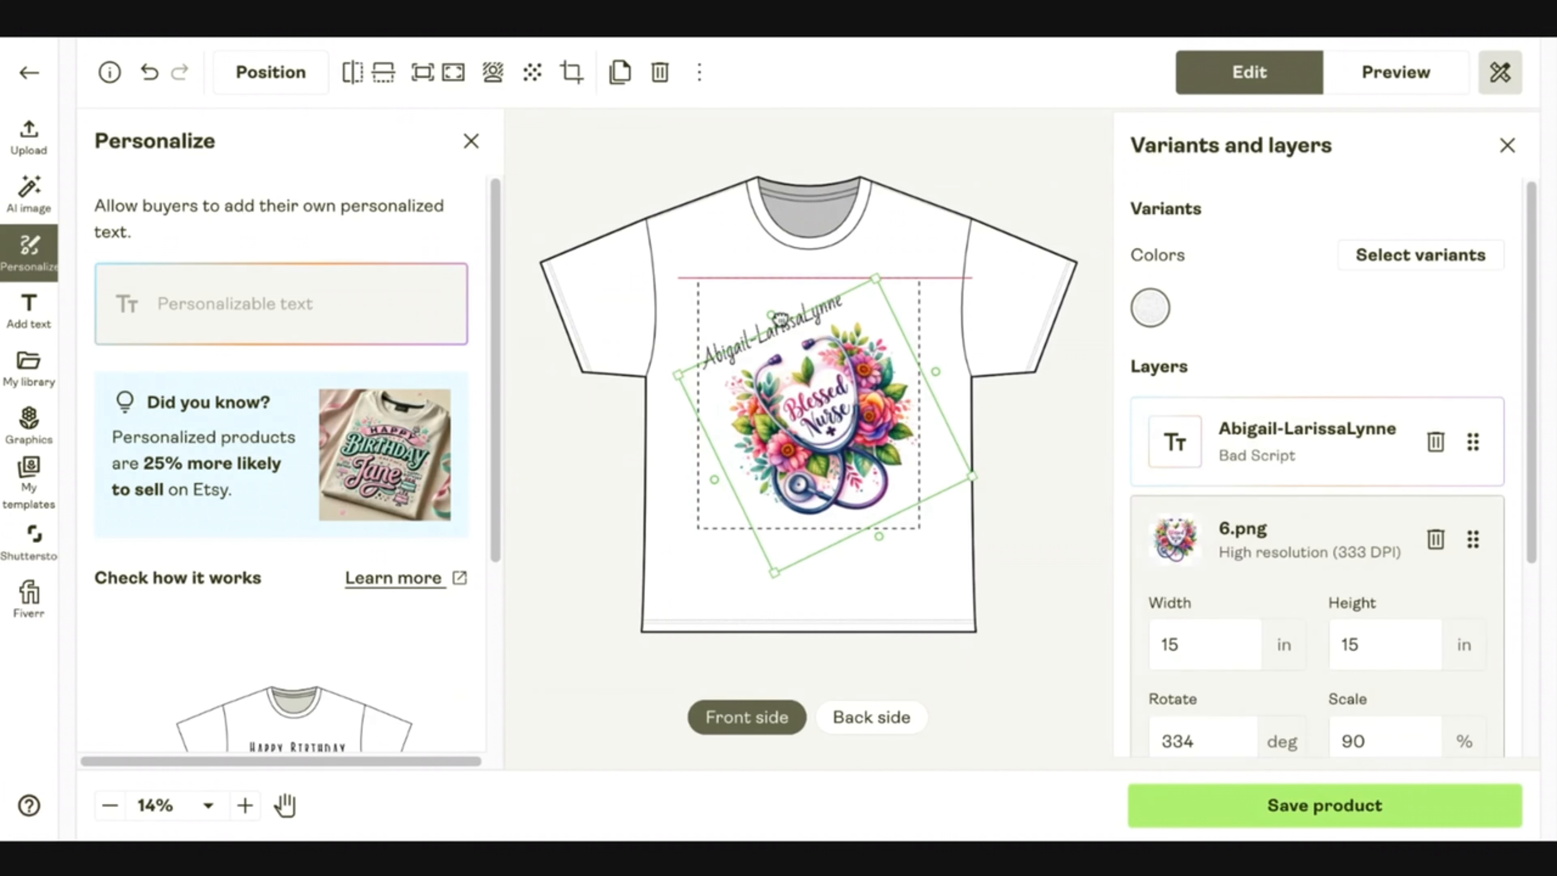
{"action": "left_click", "coordinate": [676, 175]}
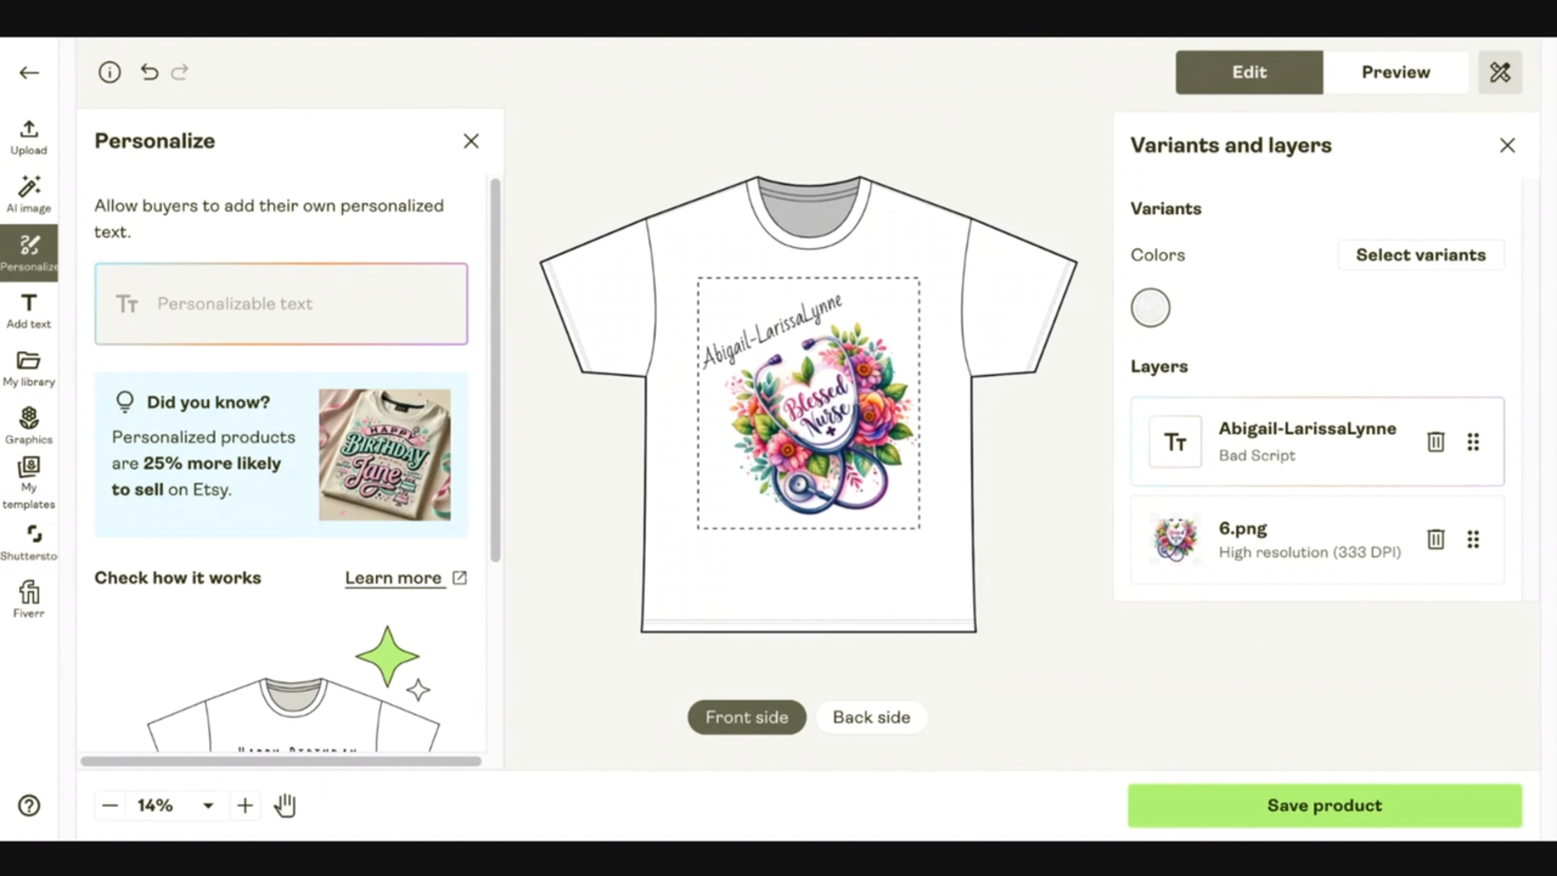
Set the name text's font color to the dark purple swatch
{"action": "left_click", "coordinate": [783, 339]}
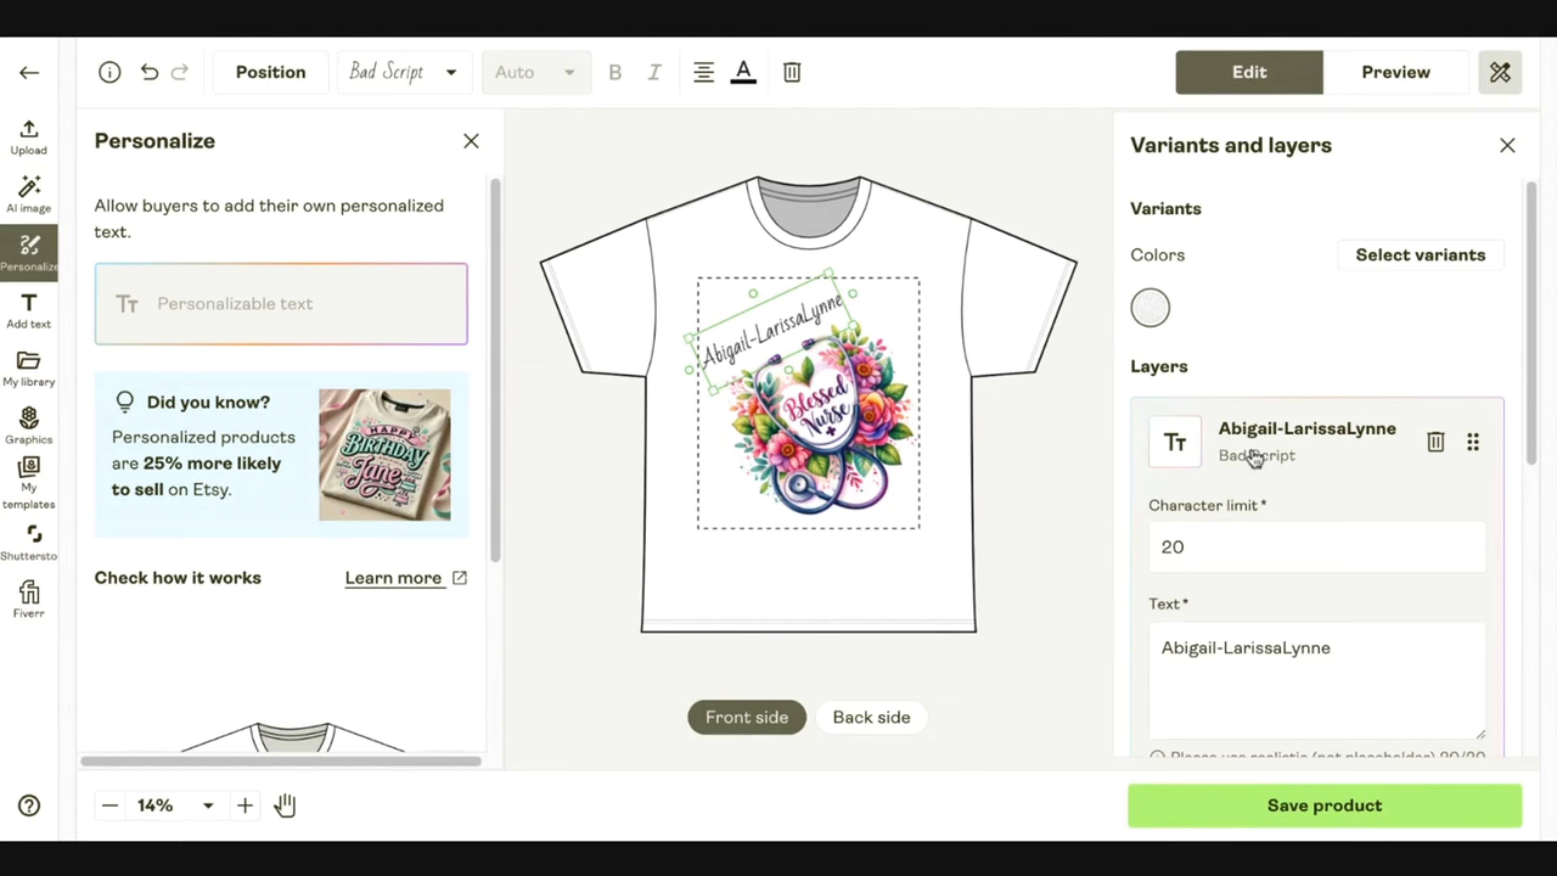
{"action": "scroll", "coordinate": [1250, 451], "scroll_direction": "down", "scroll_amount": 3}
{"action": "scroll", "coordinate": [1317, 466], "scroll_direction": "down", "scroll_amount": 6}
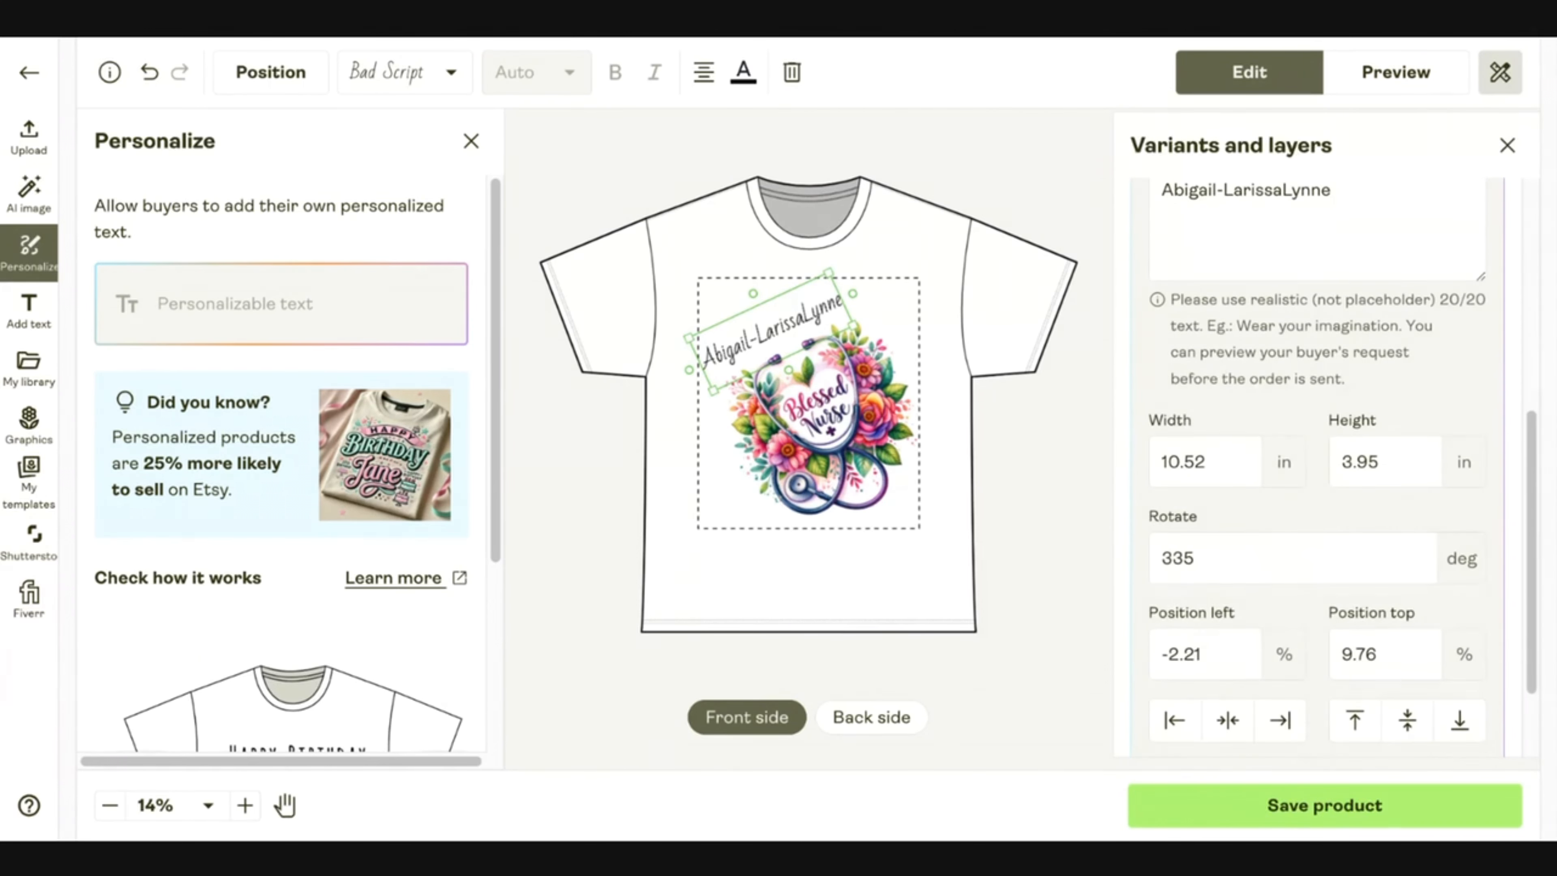
{"action": "scroll", "coordinate": [1317, 466], "scroll_direction": "up", "scroll_amount": 8}
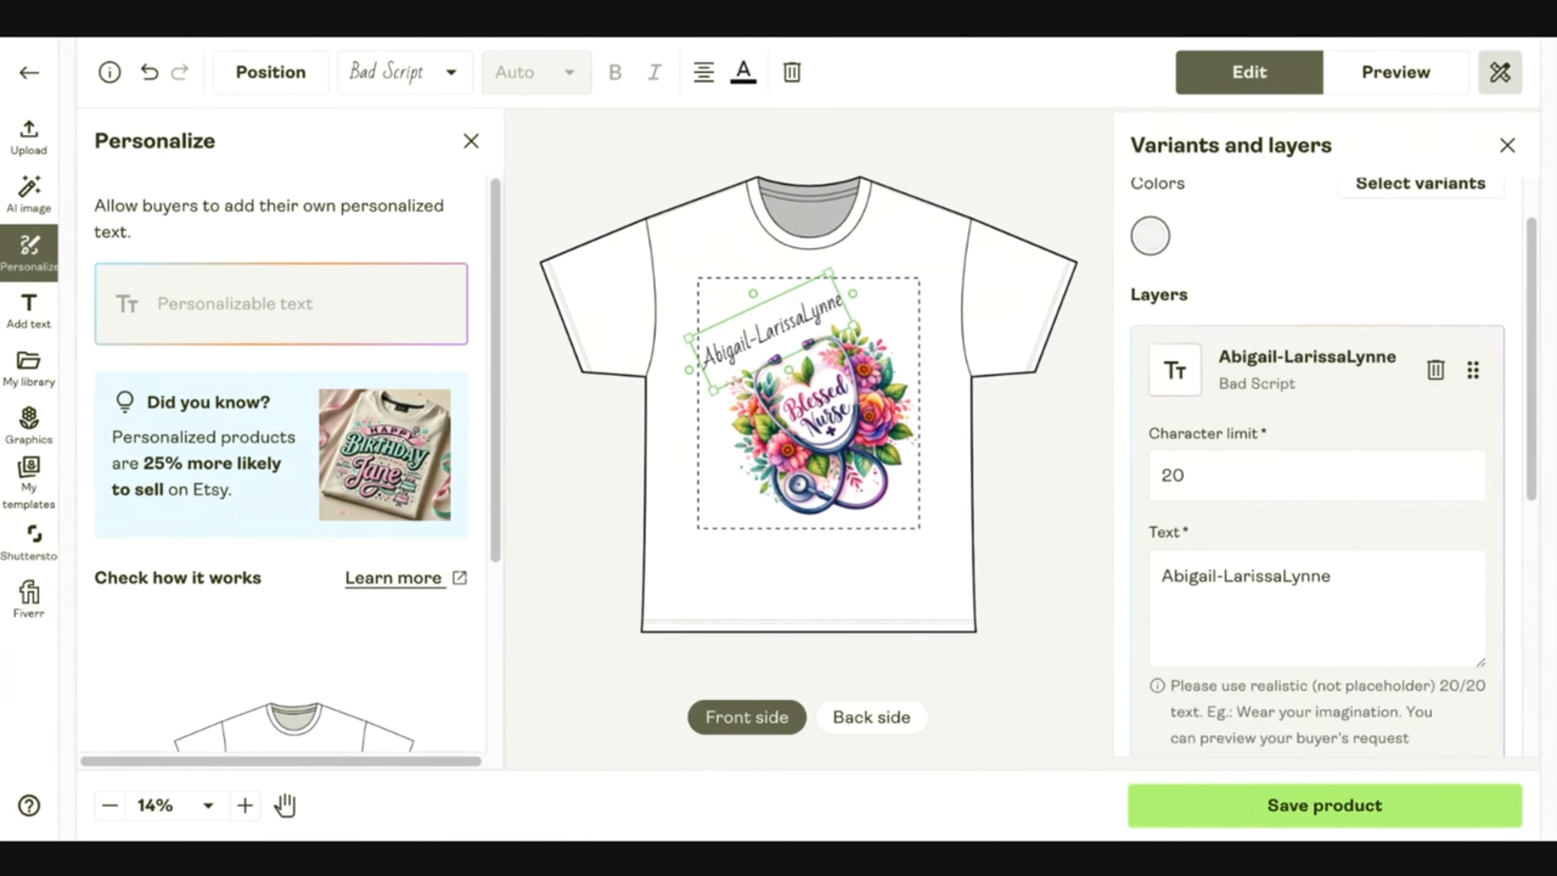
{"action": "left_click", "coordinate": [744, 74]}
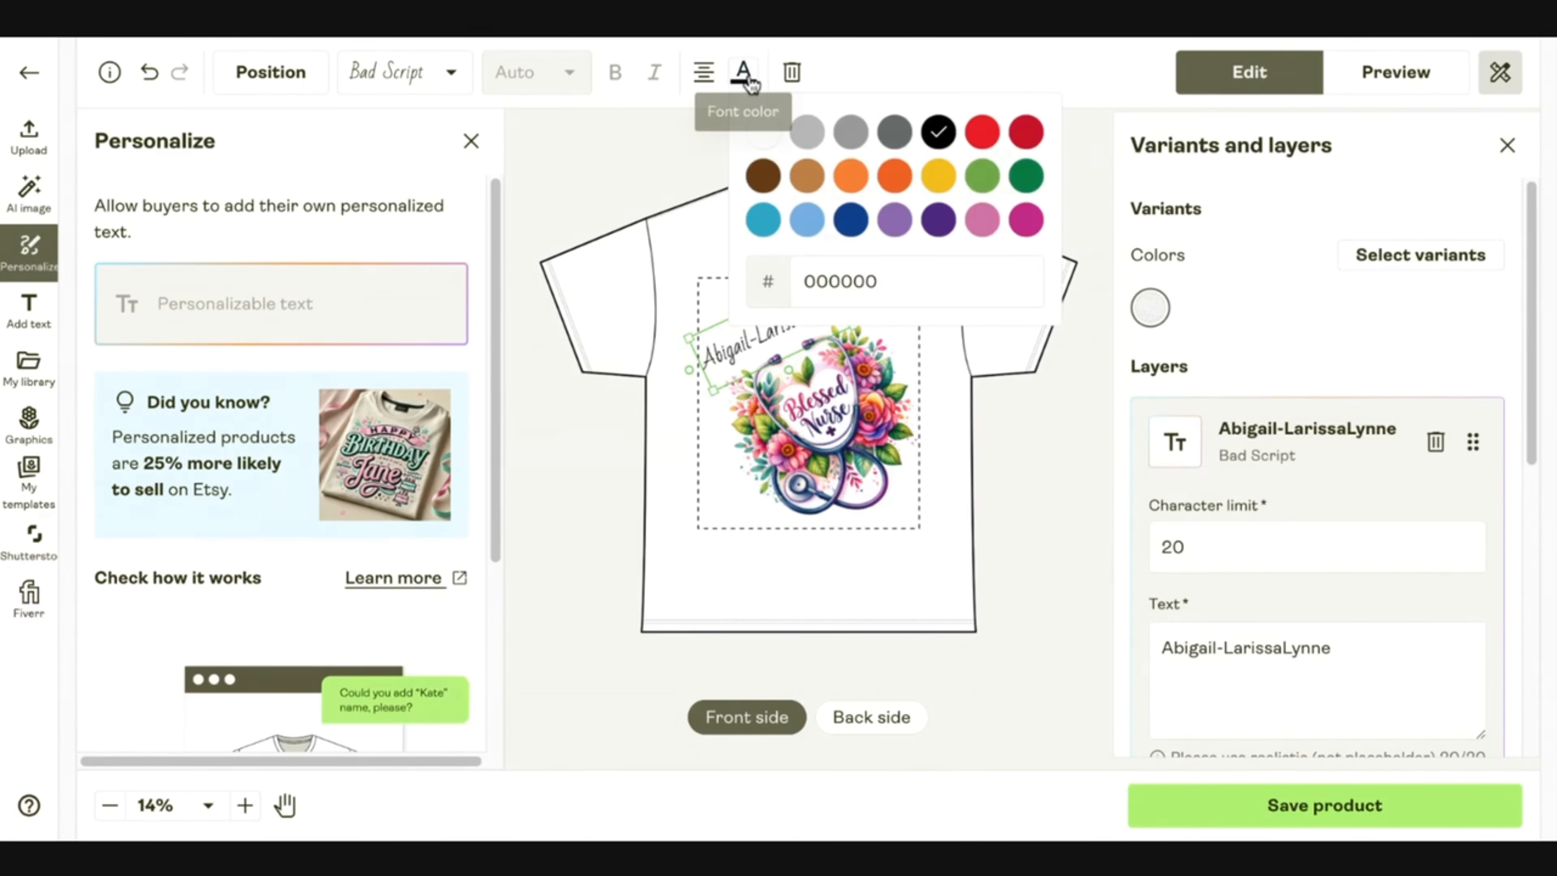
{"action": "left_click", "coordinate": [938, 219]}
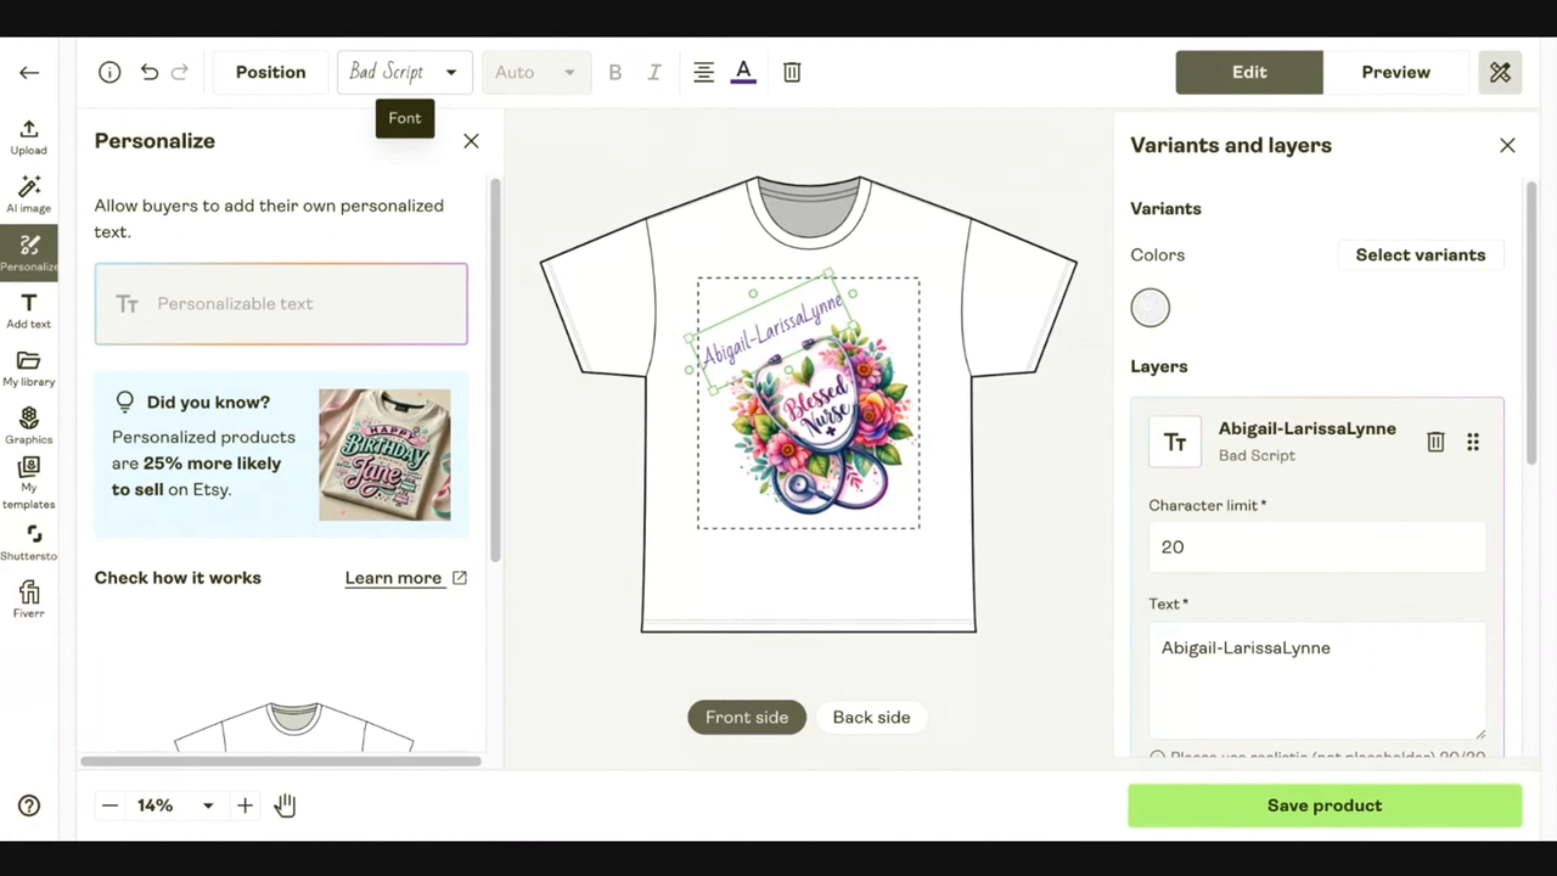
Change the name text's font to Berkshire Swash and enlarge its text box across the top of the artwork
{"action": "left_click", "coordinate": [459, 81]}
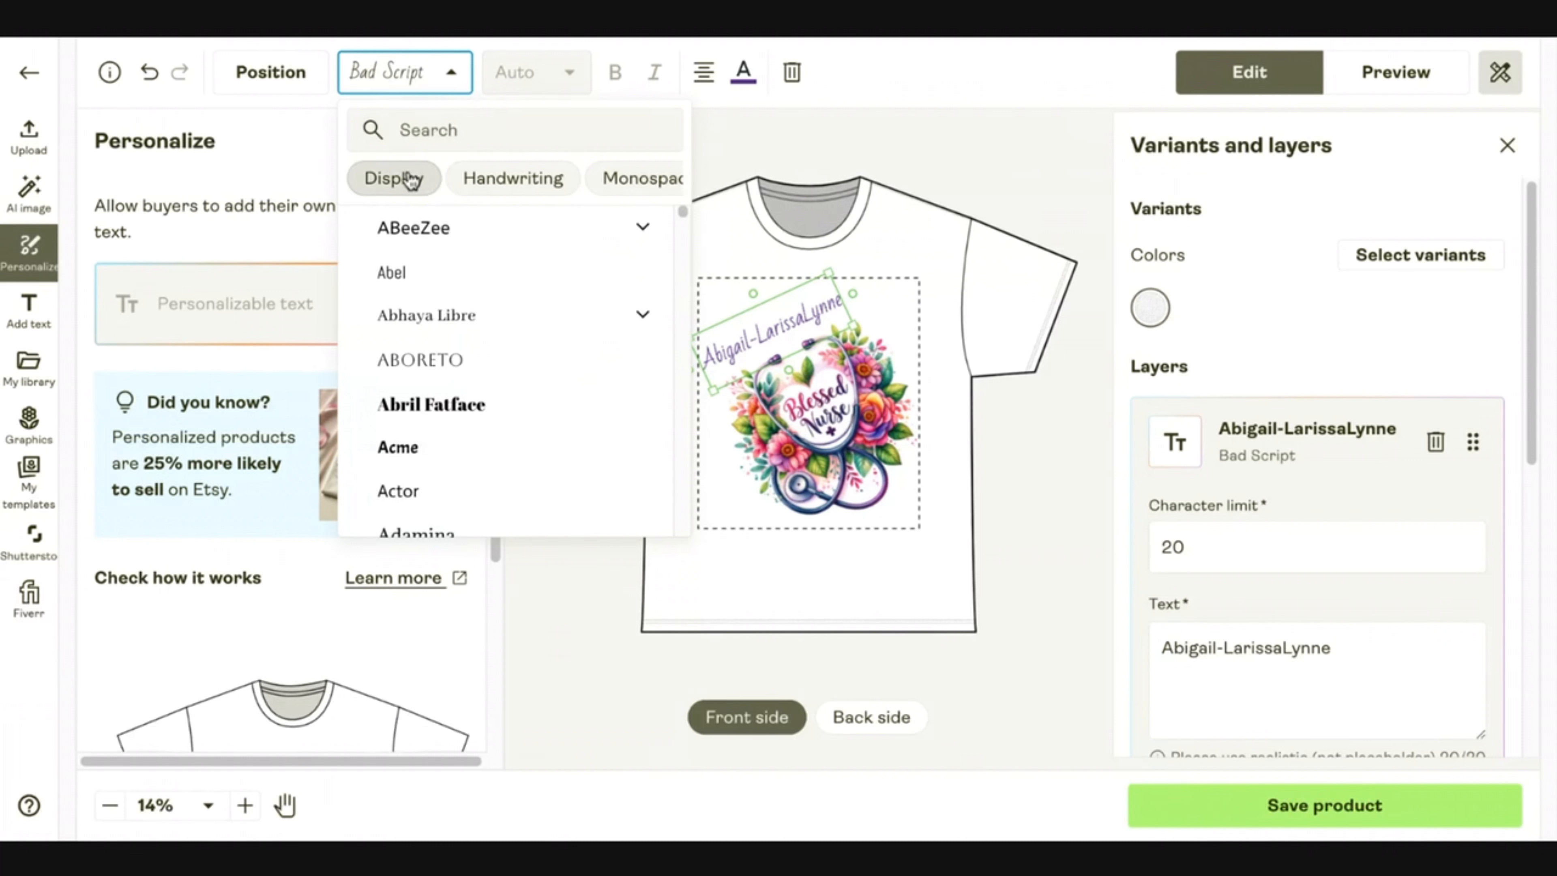
{"action": "left_click", "coordinate": [633, 183]}
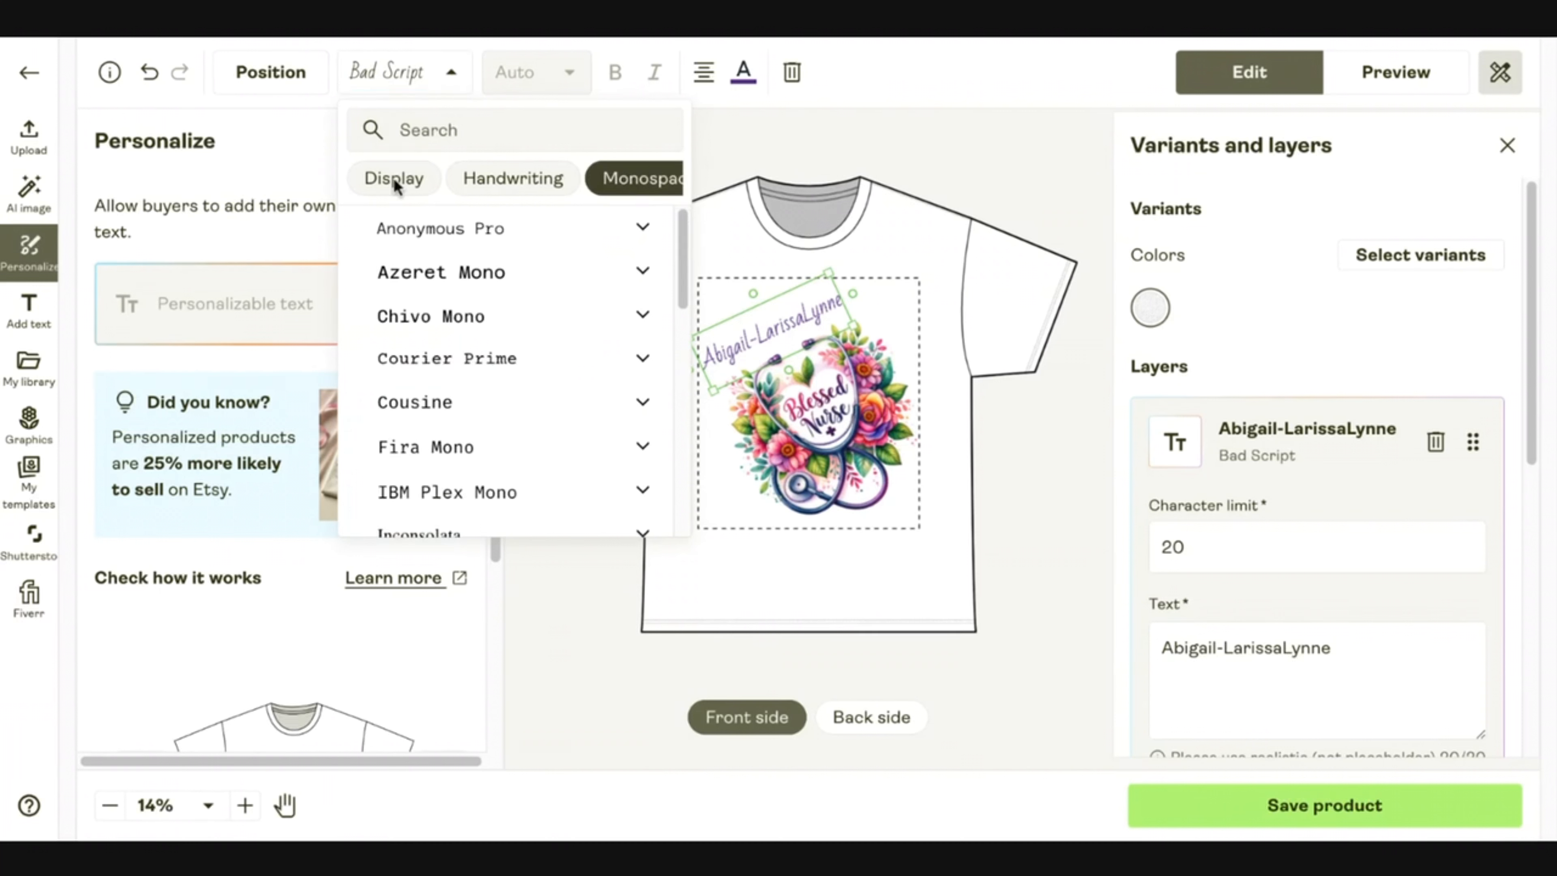
{"action": "left_click", "coordinate": [393, 178]}
{"action": "left_click", "coordinate": [522, 186]}
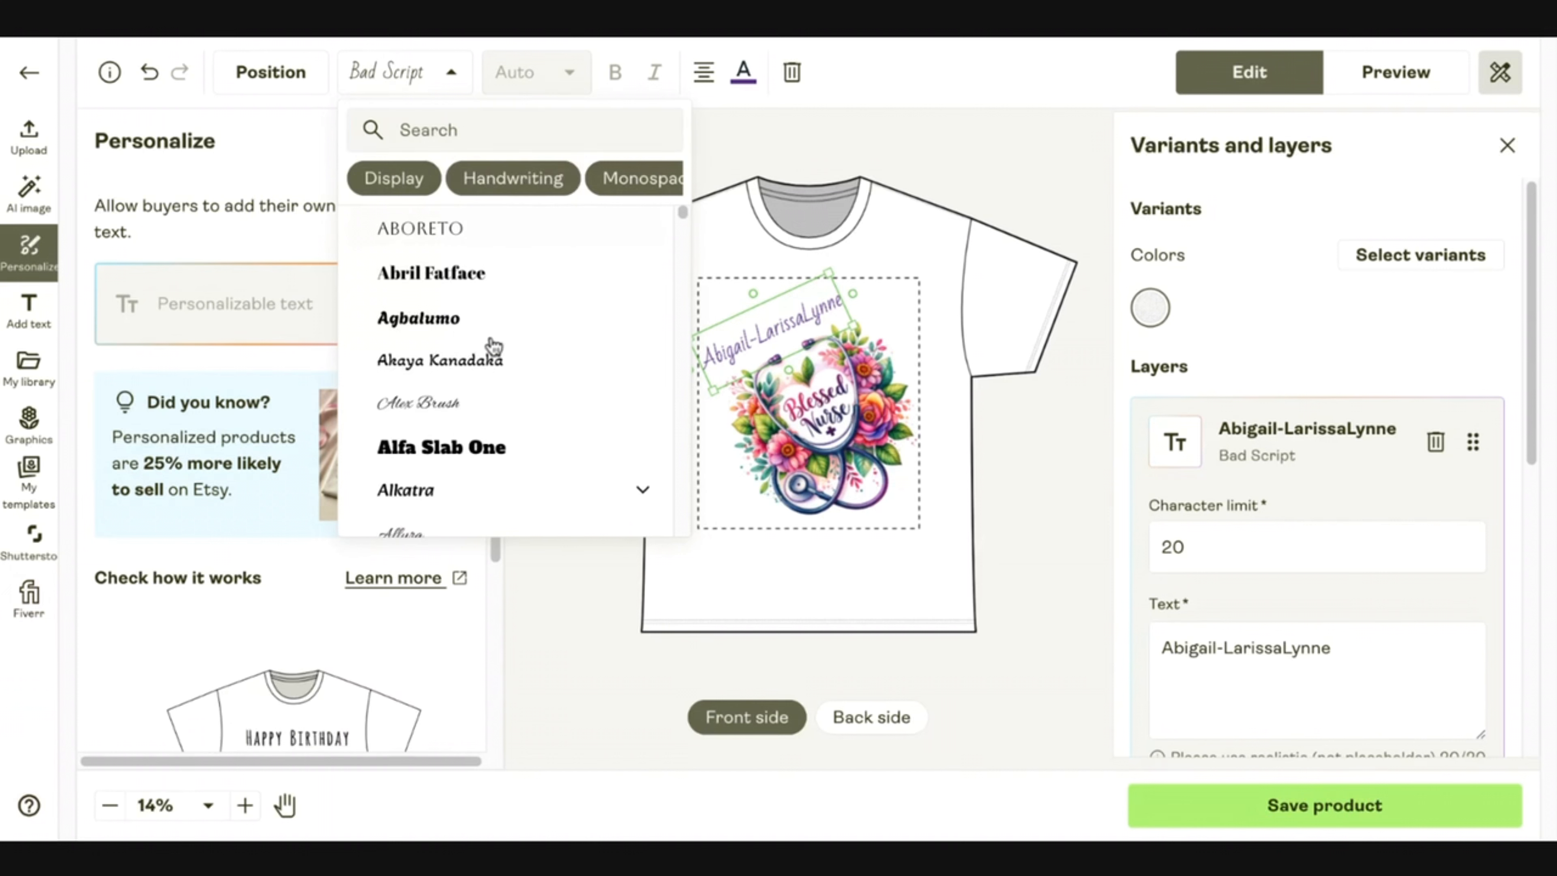
{"action": "scroll", "coordinate": [493, 346], "scroll_direction": "down", "scroll_amount": 6}
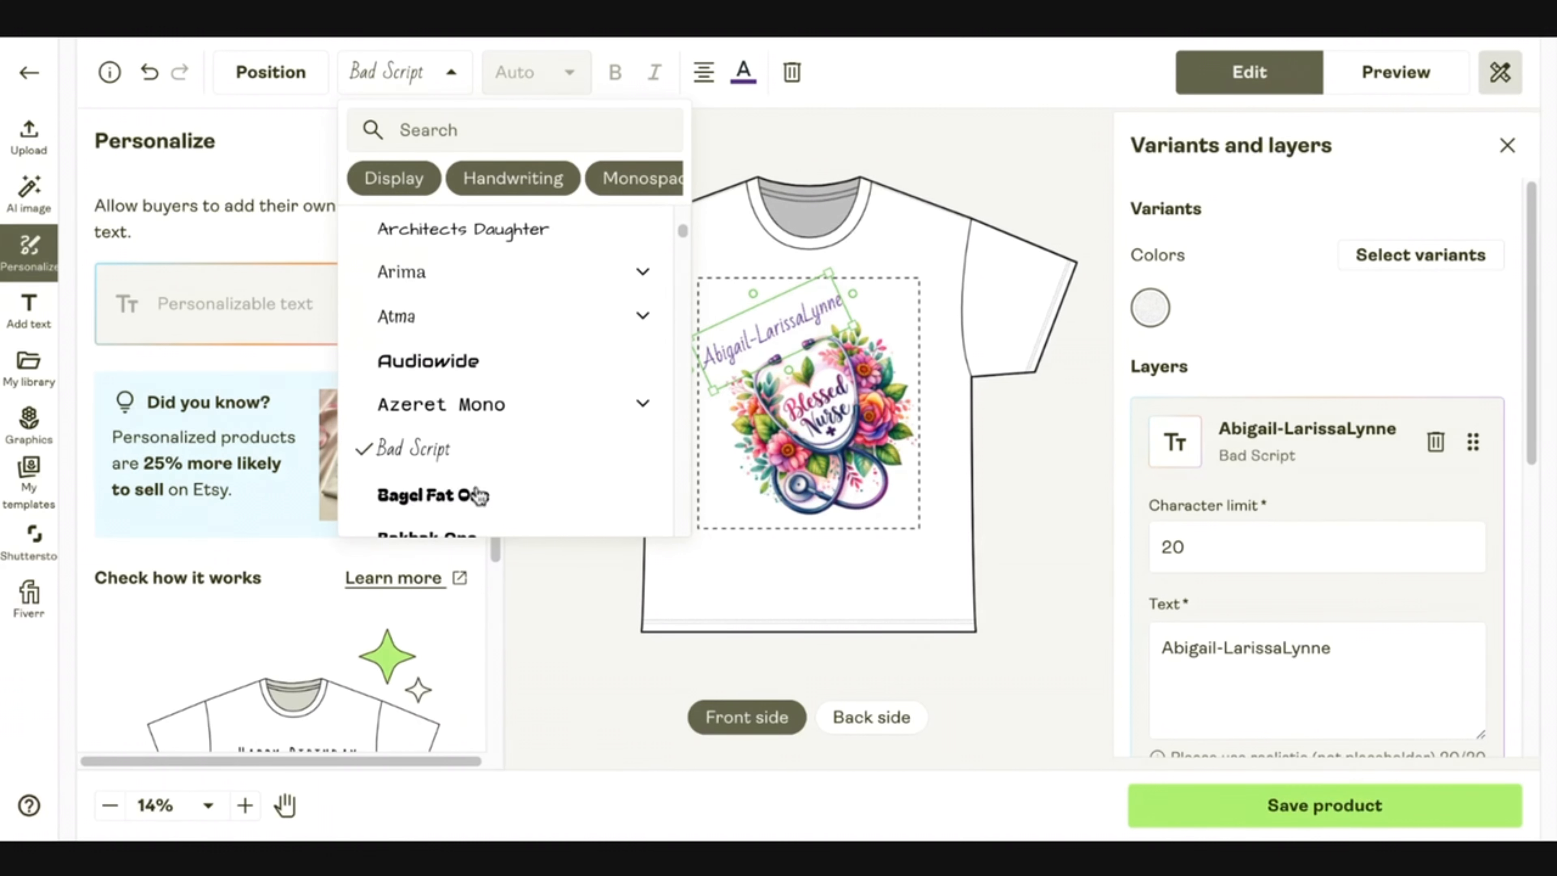
{"action": "scroll", "coordinate": [480, 495], "scroll_direction": "down", "scroll_amount": 2}
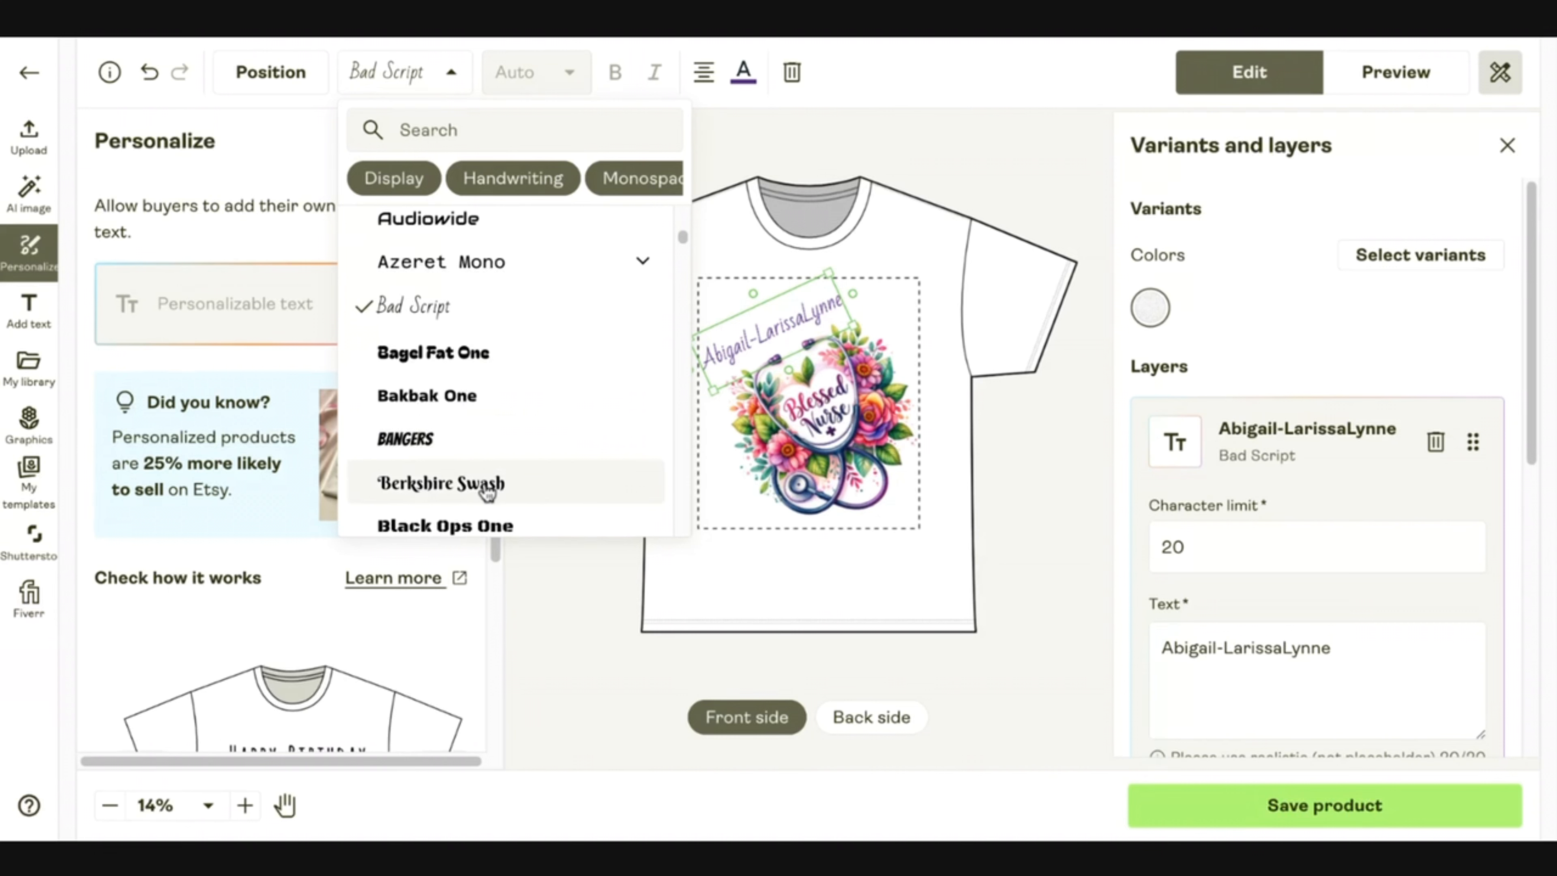
{"action": "left_click", "coordinate": [442, 483]}
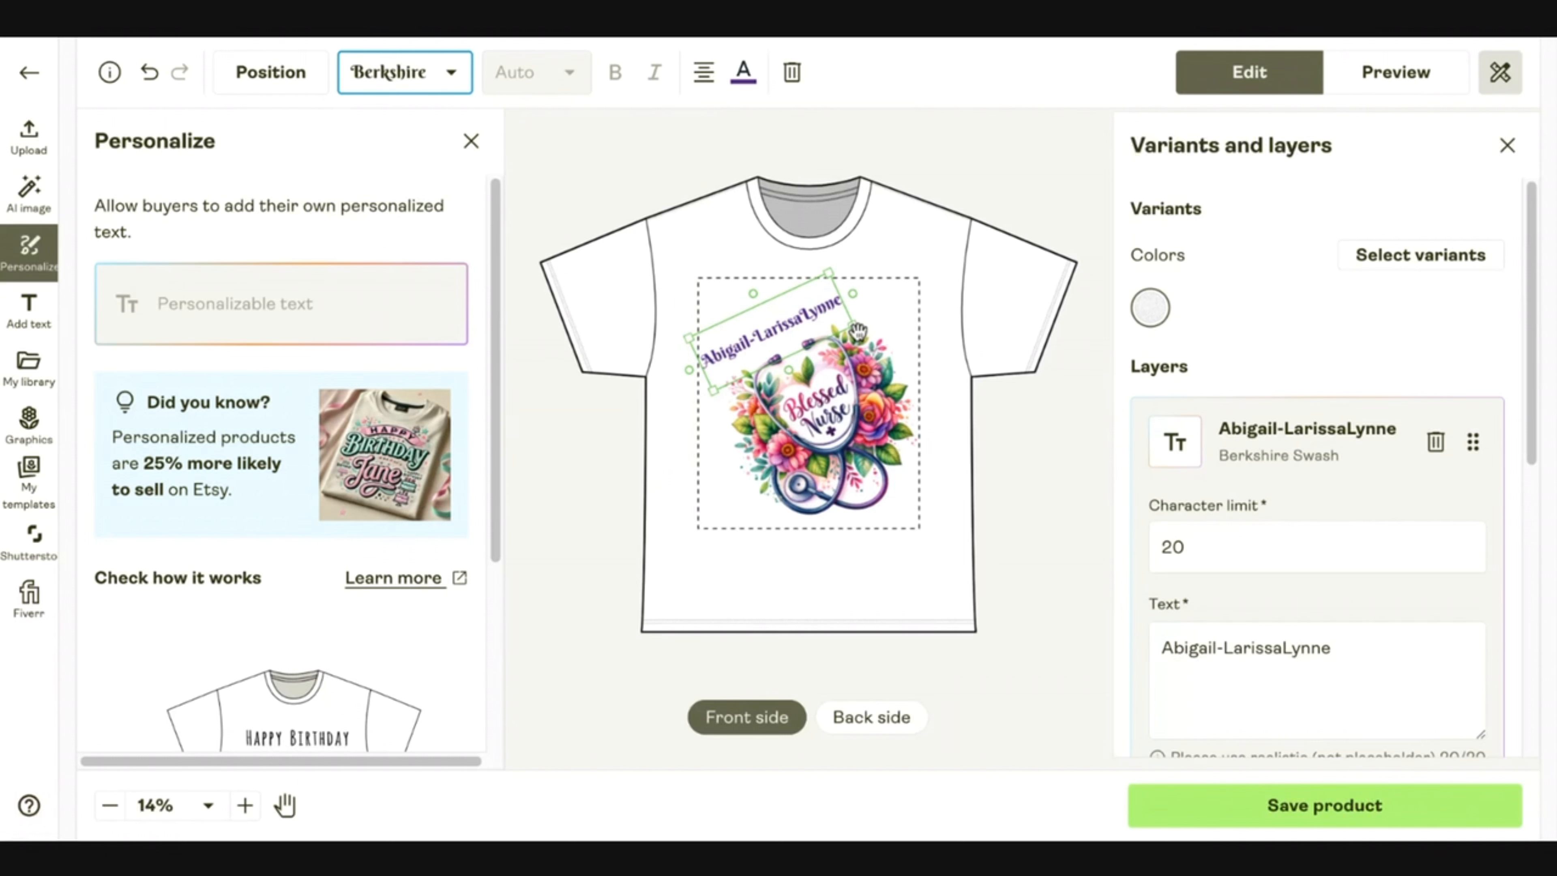
{"action": "left_click_drag", "start_coordinate": [852, 324], "coordinate": [899, 329]}
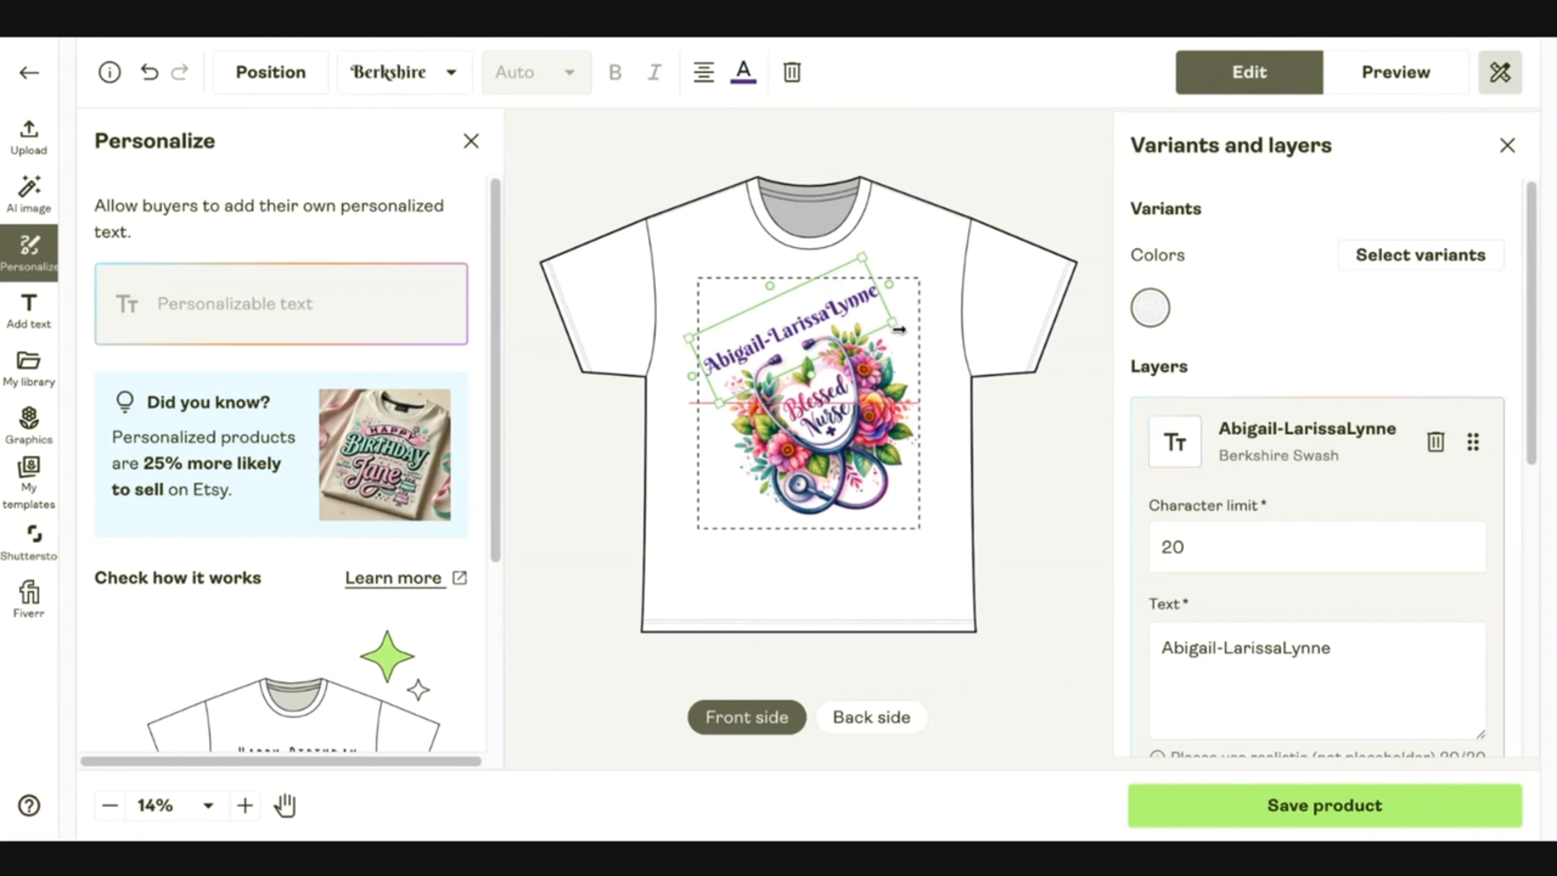
Shorten the sample name to its first part before the hyphen and shrink its slanted text box to fit inside the print area
{"action": "left_click", "coordinate": [1255, 546]}
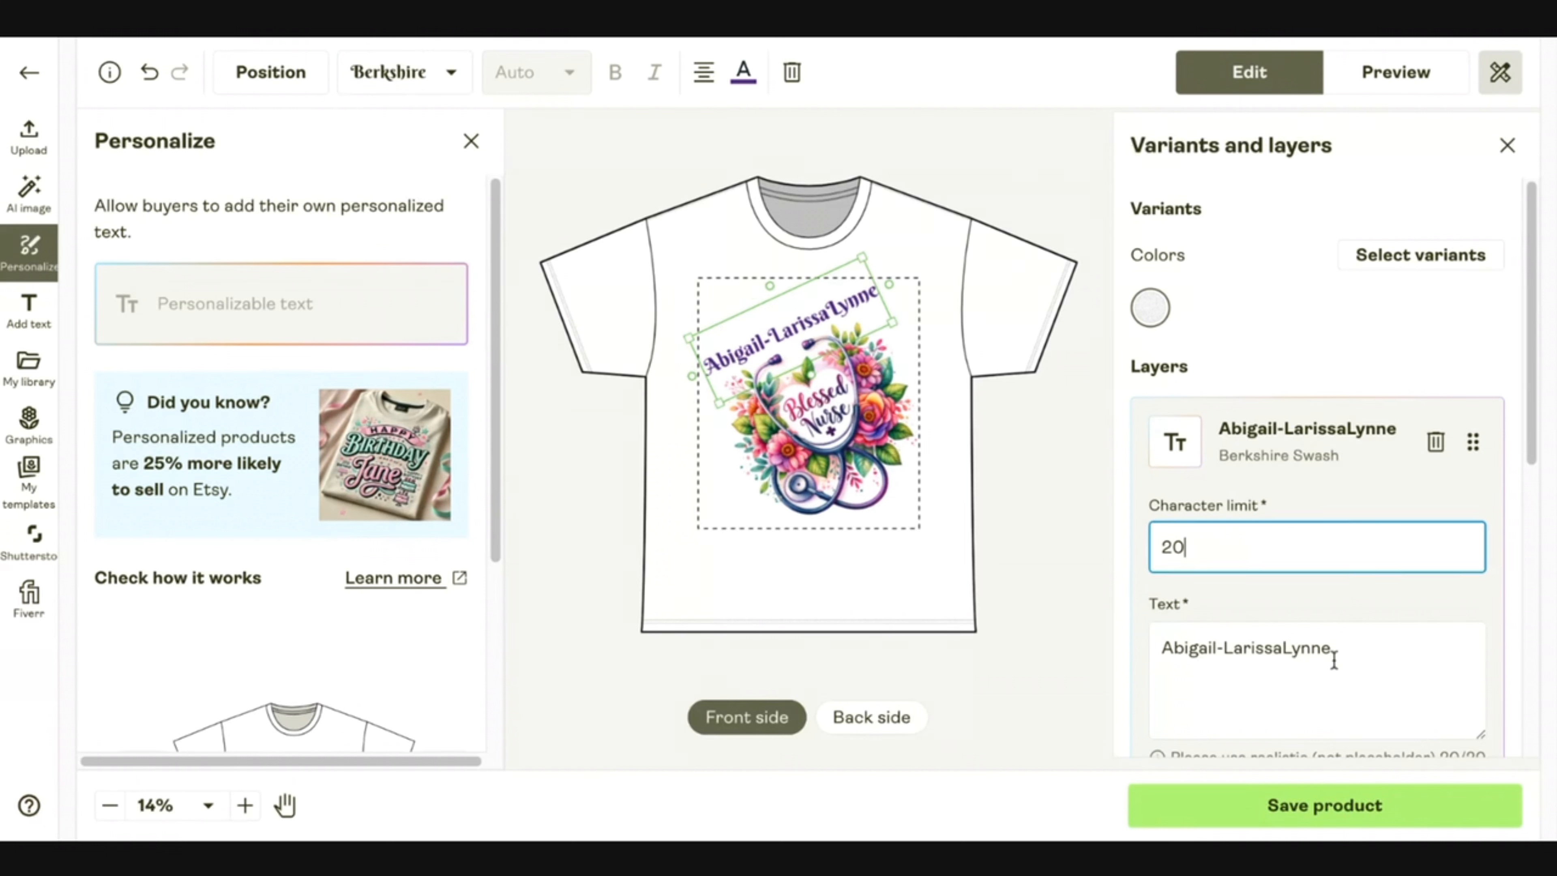
{"action": "left_click_drag", "start_coordinate": [1347, 652], "coordinate": [1220, 636]}
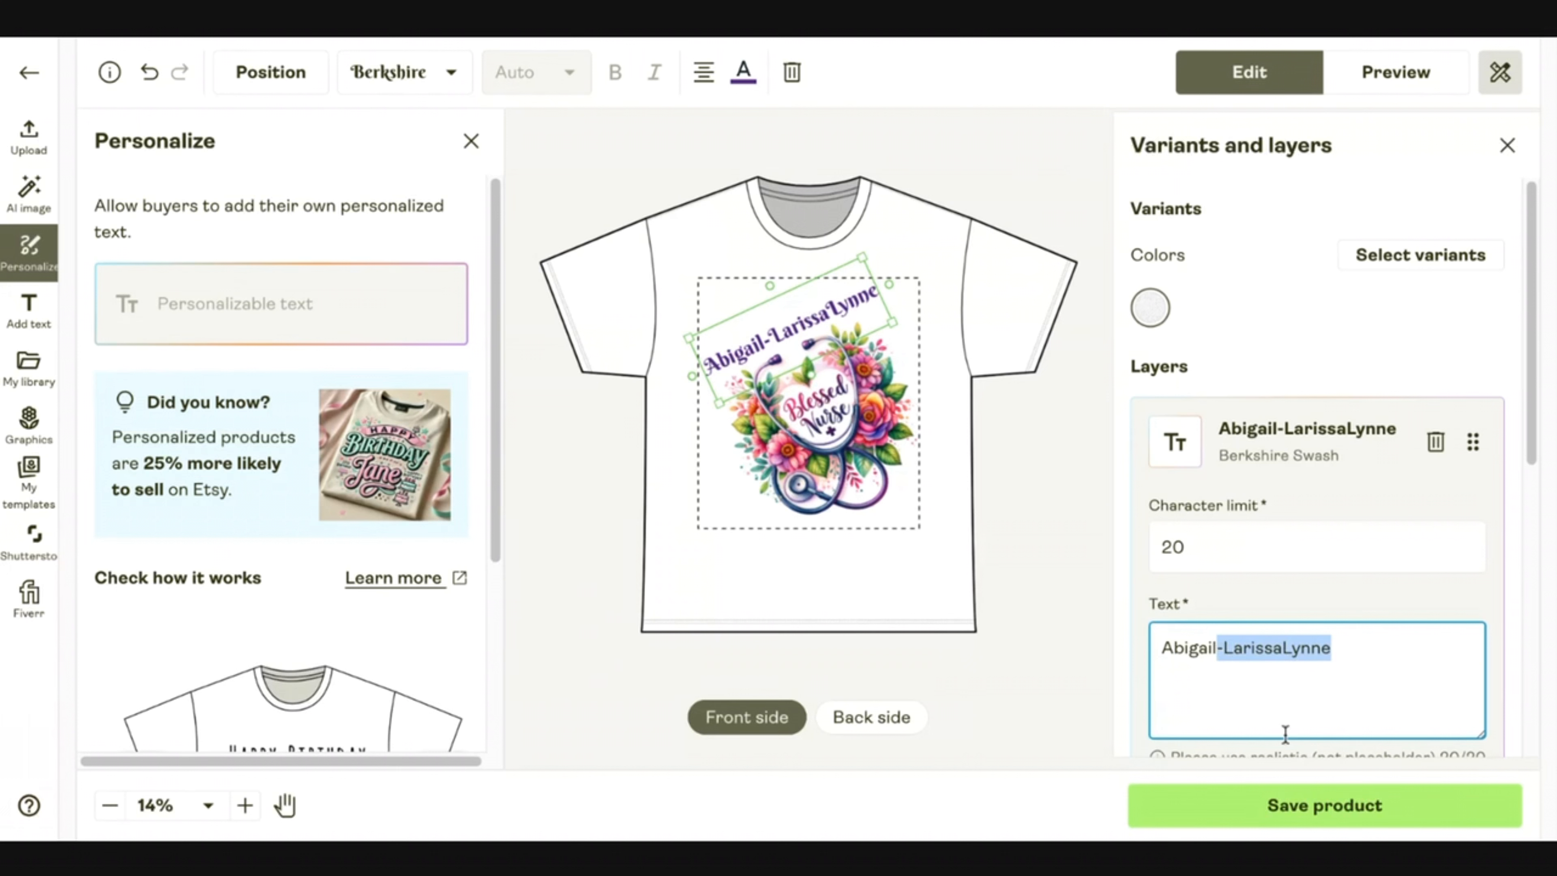
{"action": "key", "text": "BackSpace"}
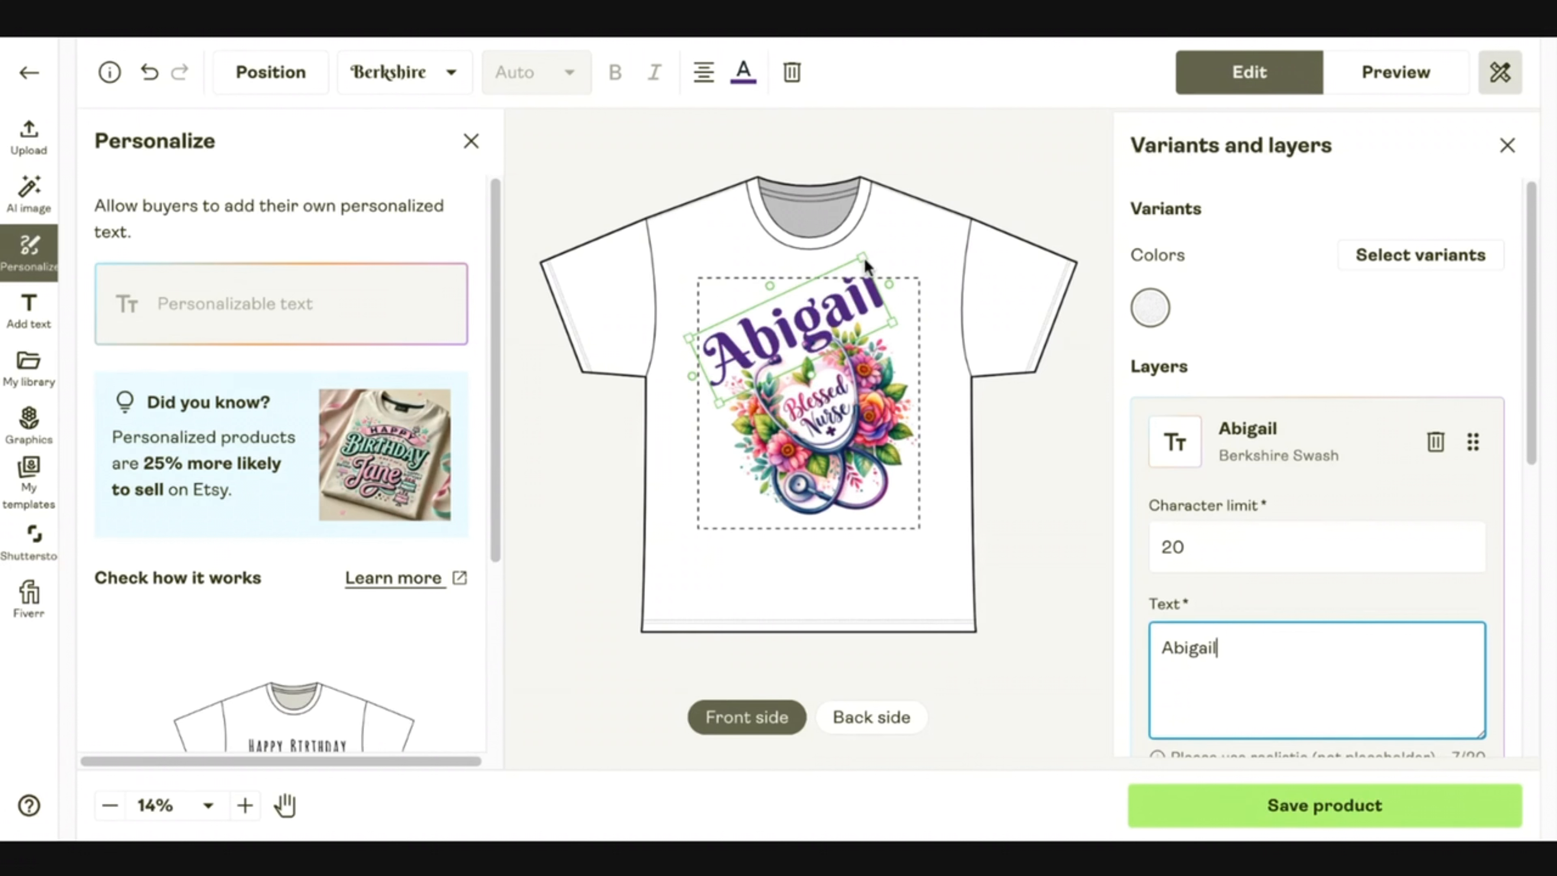
{"action": "left_click_drag", "start_coordinate": [863, 258], "coordinate": [837, 299]}
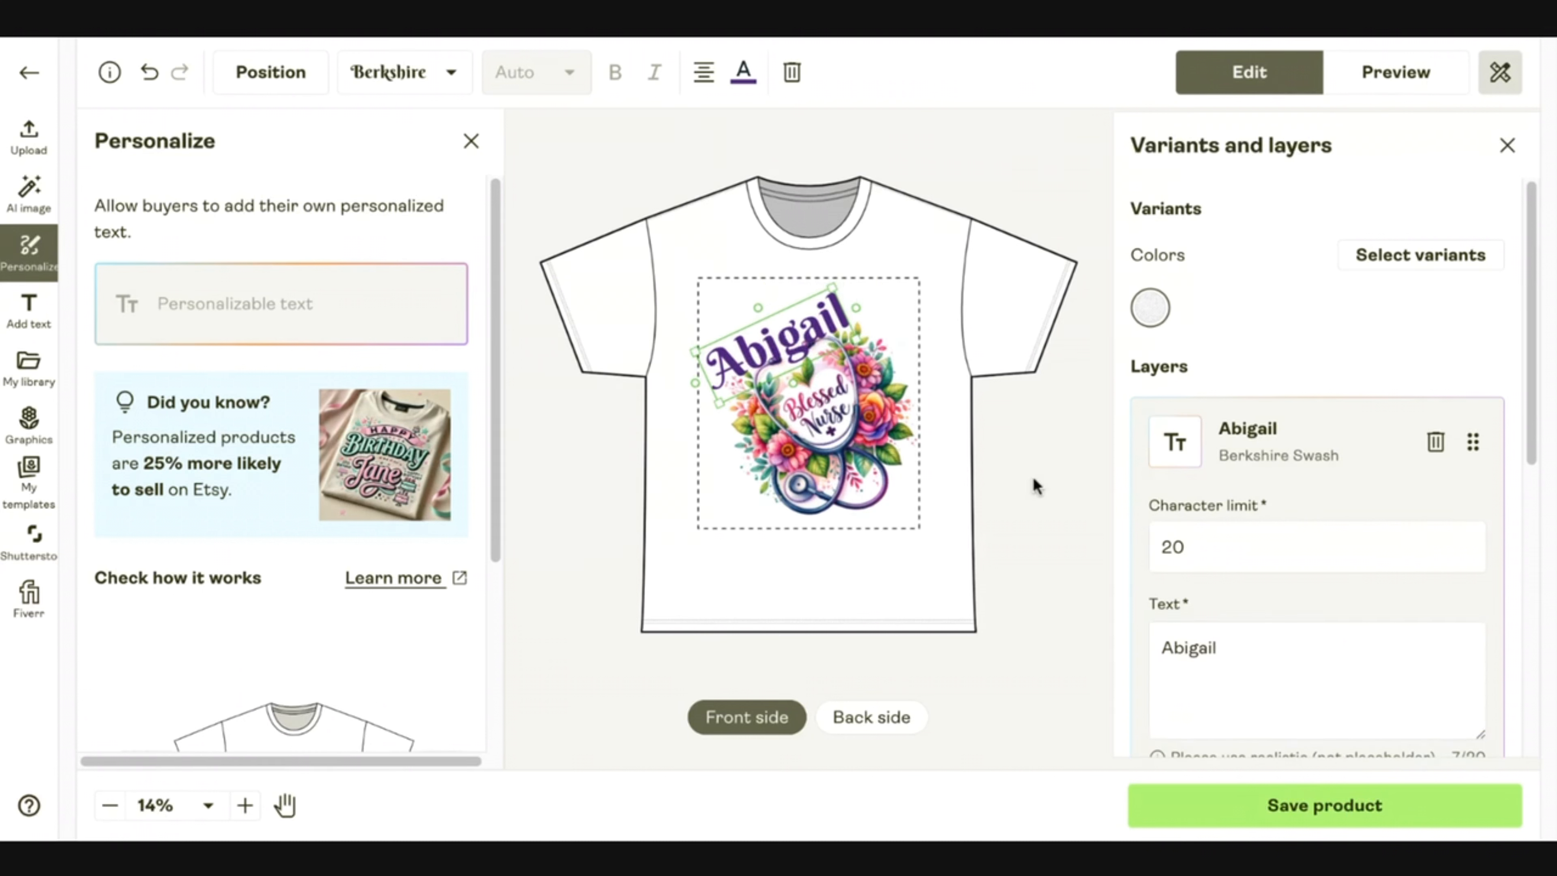
Replace the sample name with a four-letter first name and nudge the slanted text slightly over the artwork
{"action": "double_click", "coordinate": [1218, 648]}
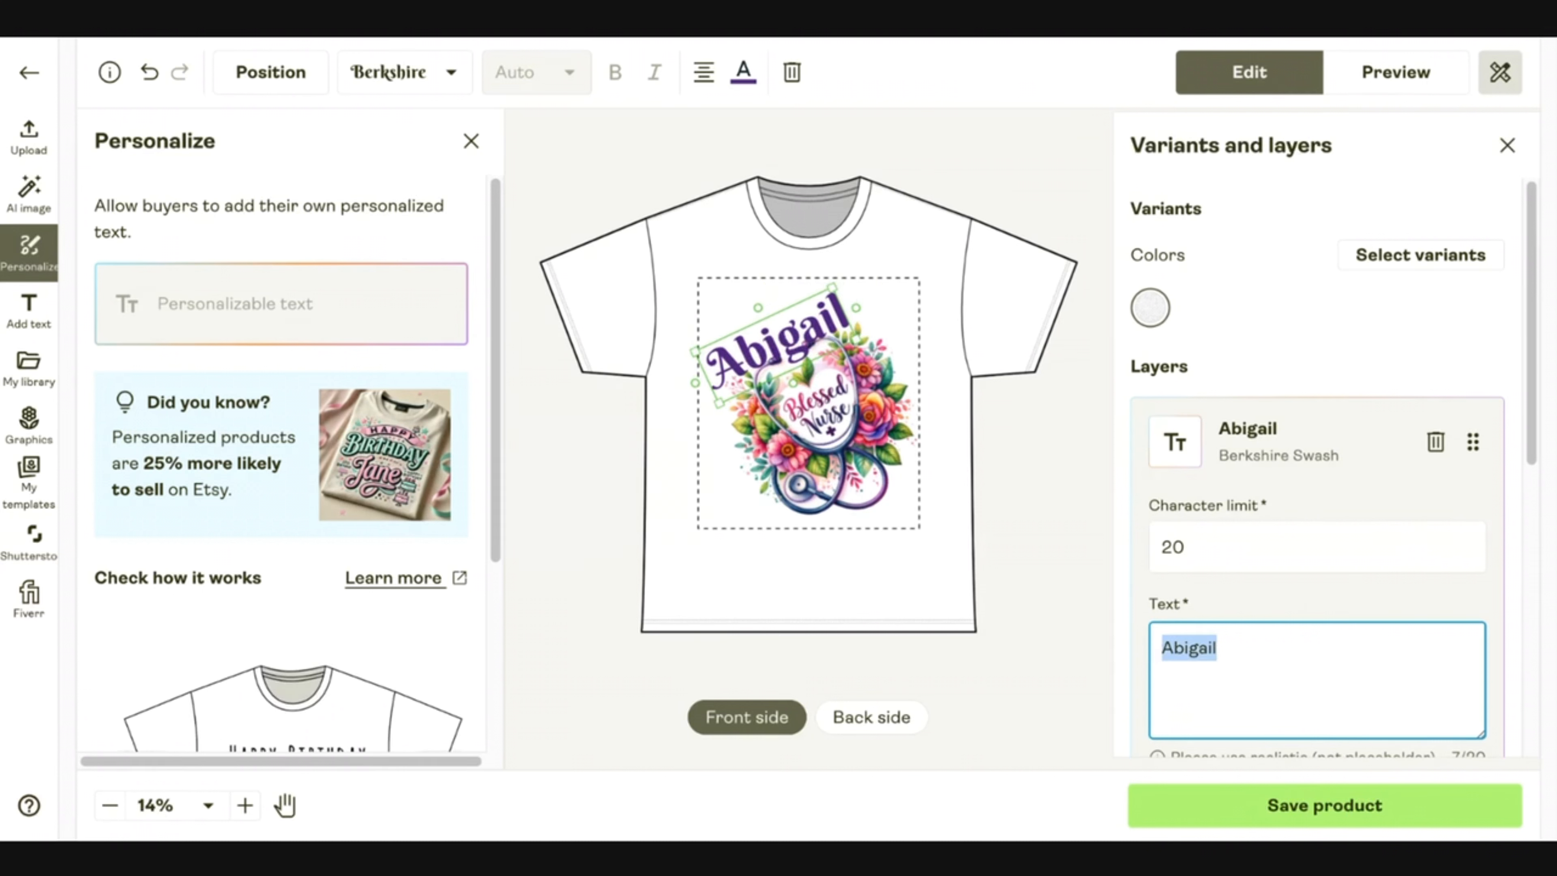
{"action": "type", "text": "Jane"}
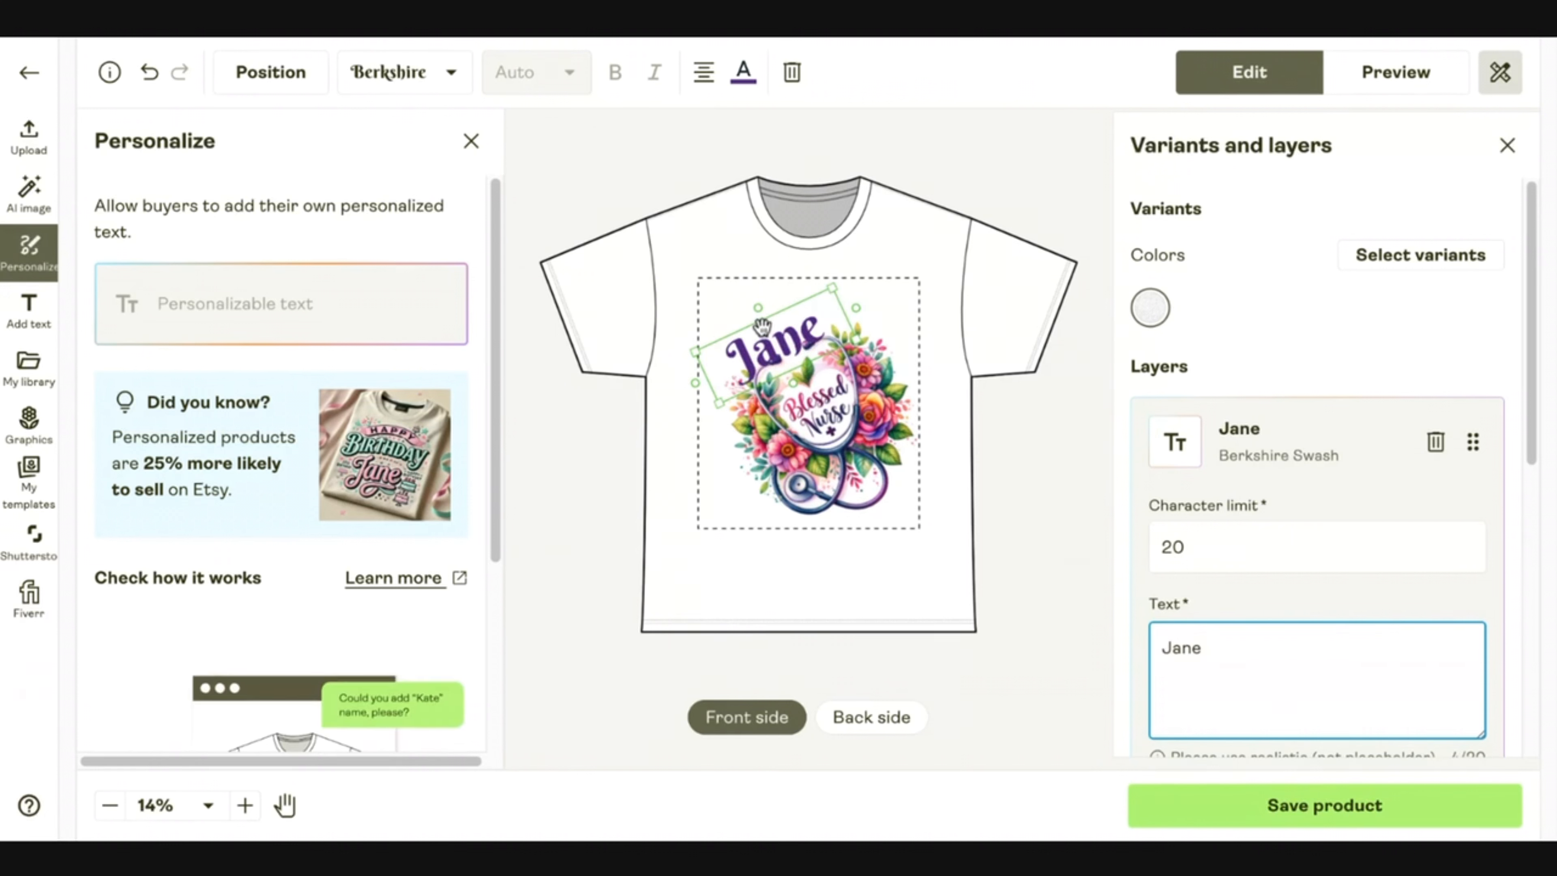
{"action": "left_click_drag", "start_coordinate": [765, 331], "coordinate": [767, 330]}
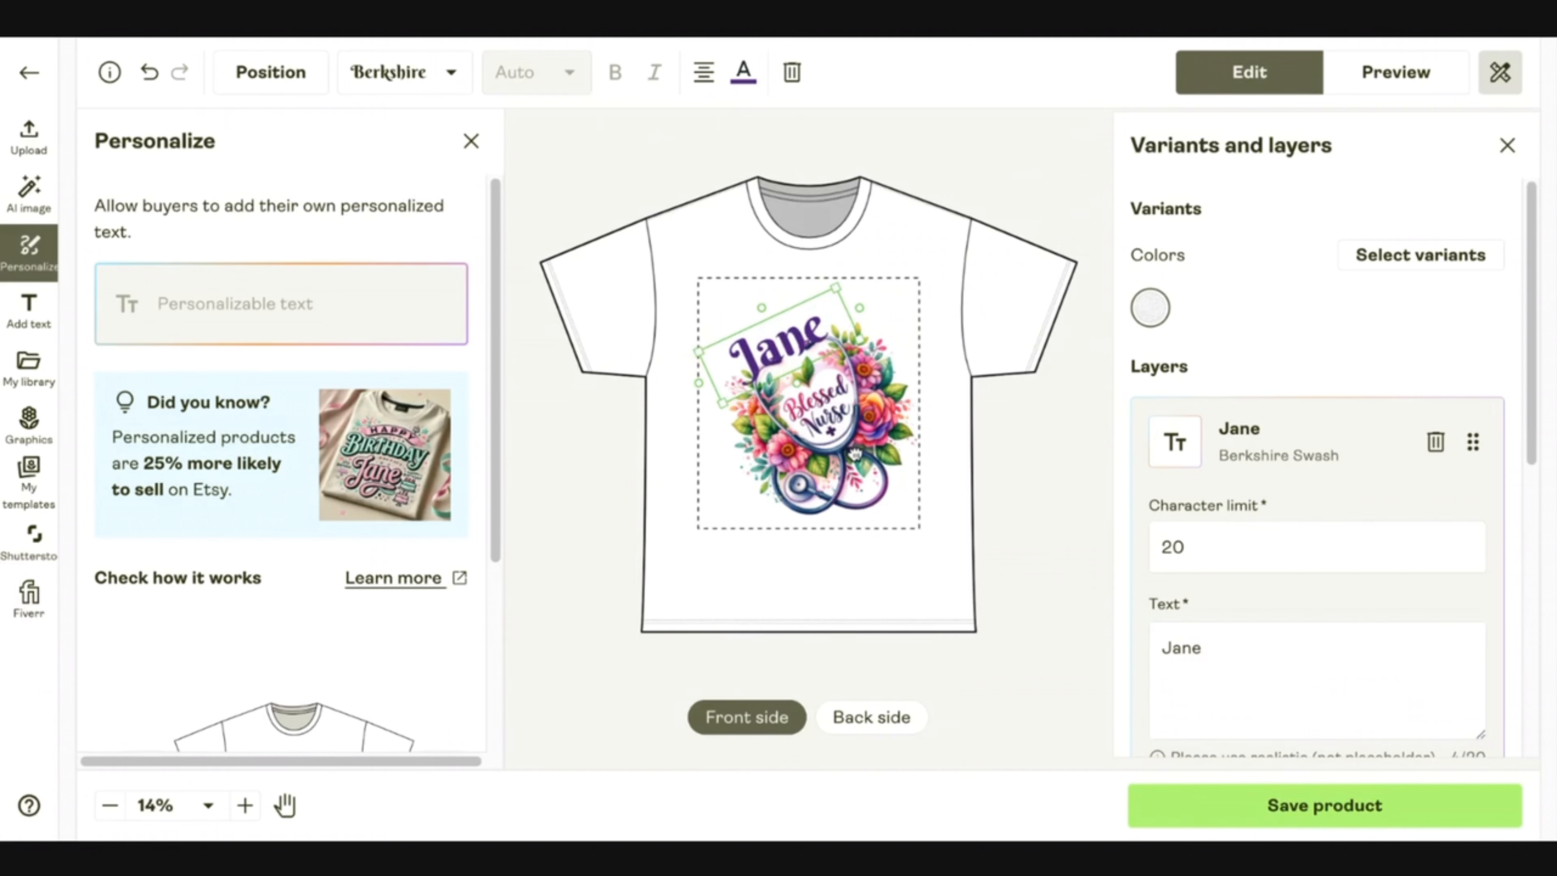
Shift the nurse artwork slightly down beneath the name, deselect it, and preview the design on the front mockup
{"action": "left_click", "coordinate": [842, 445]}
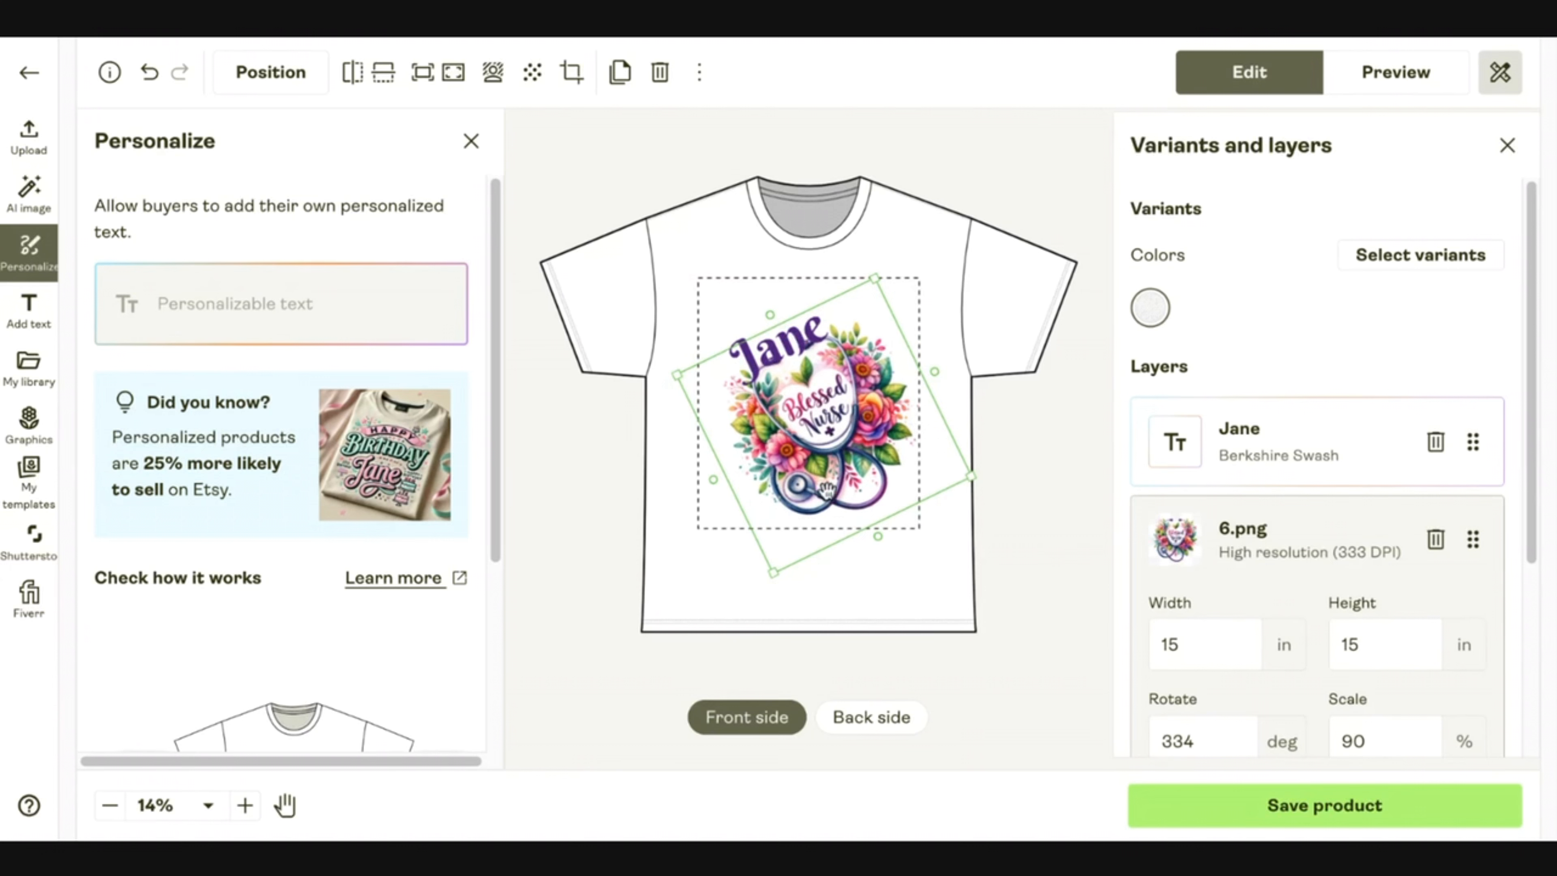
{"action": "left_click_drag", "start_coordinate": [823, 492], "coordinate": [823, 499]}
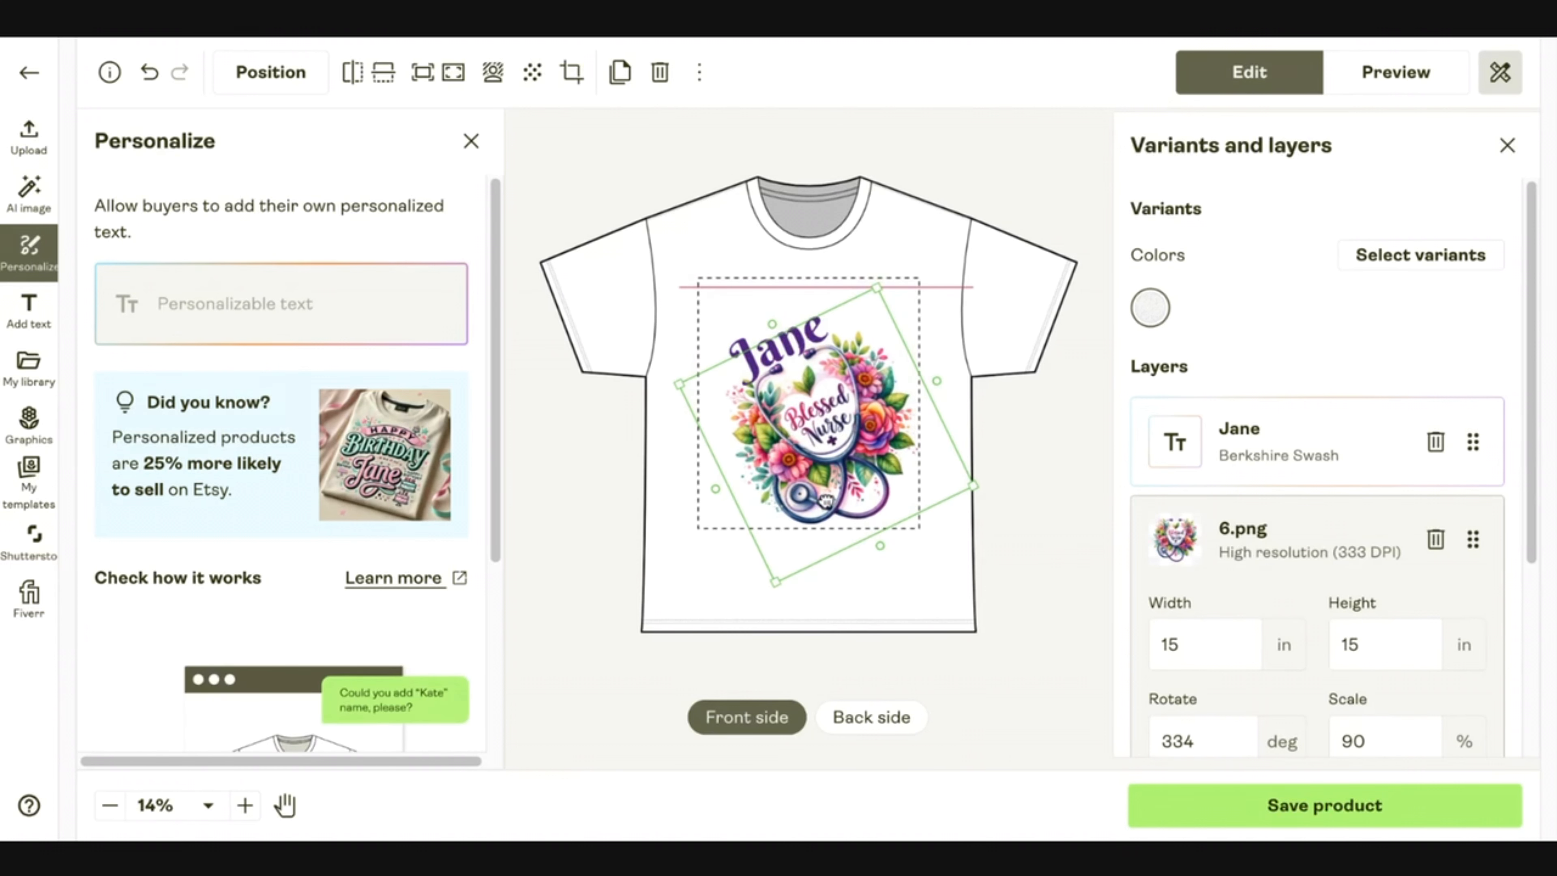
{"action": "left_click", "coordinate": [690, 270]}
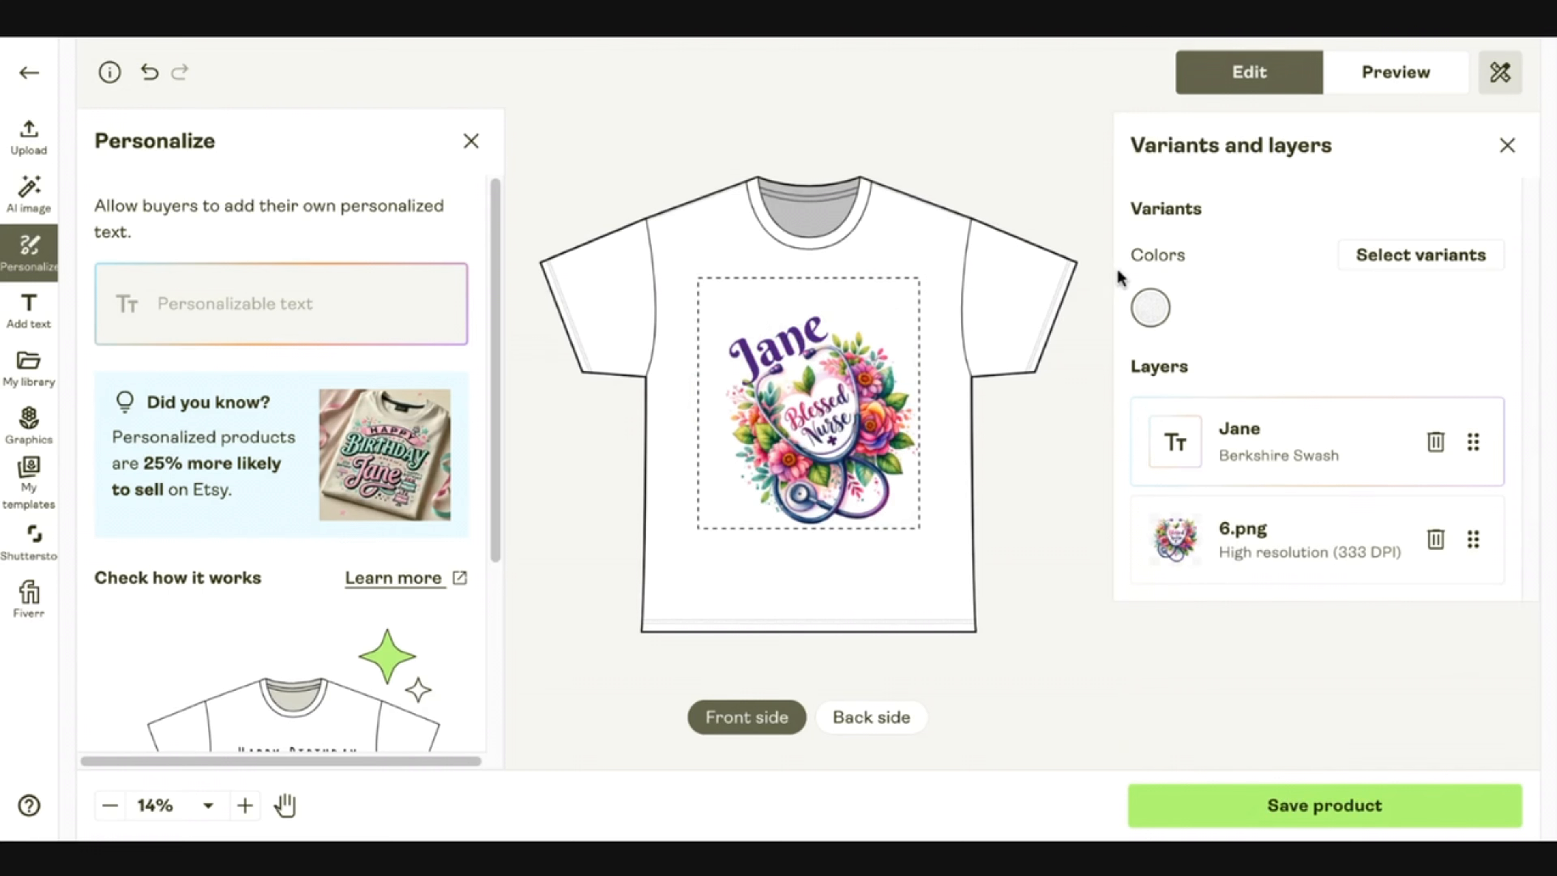
{"action": "left_click", "coordinate": [1386, 86]}
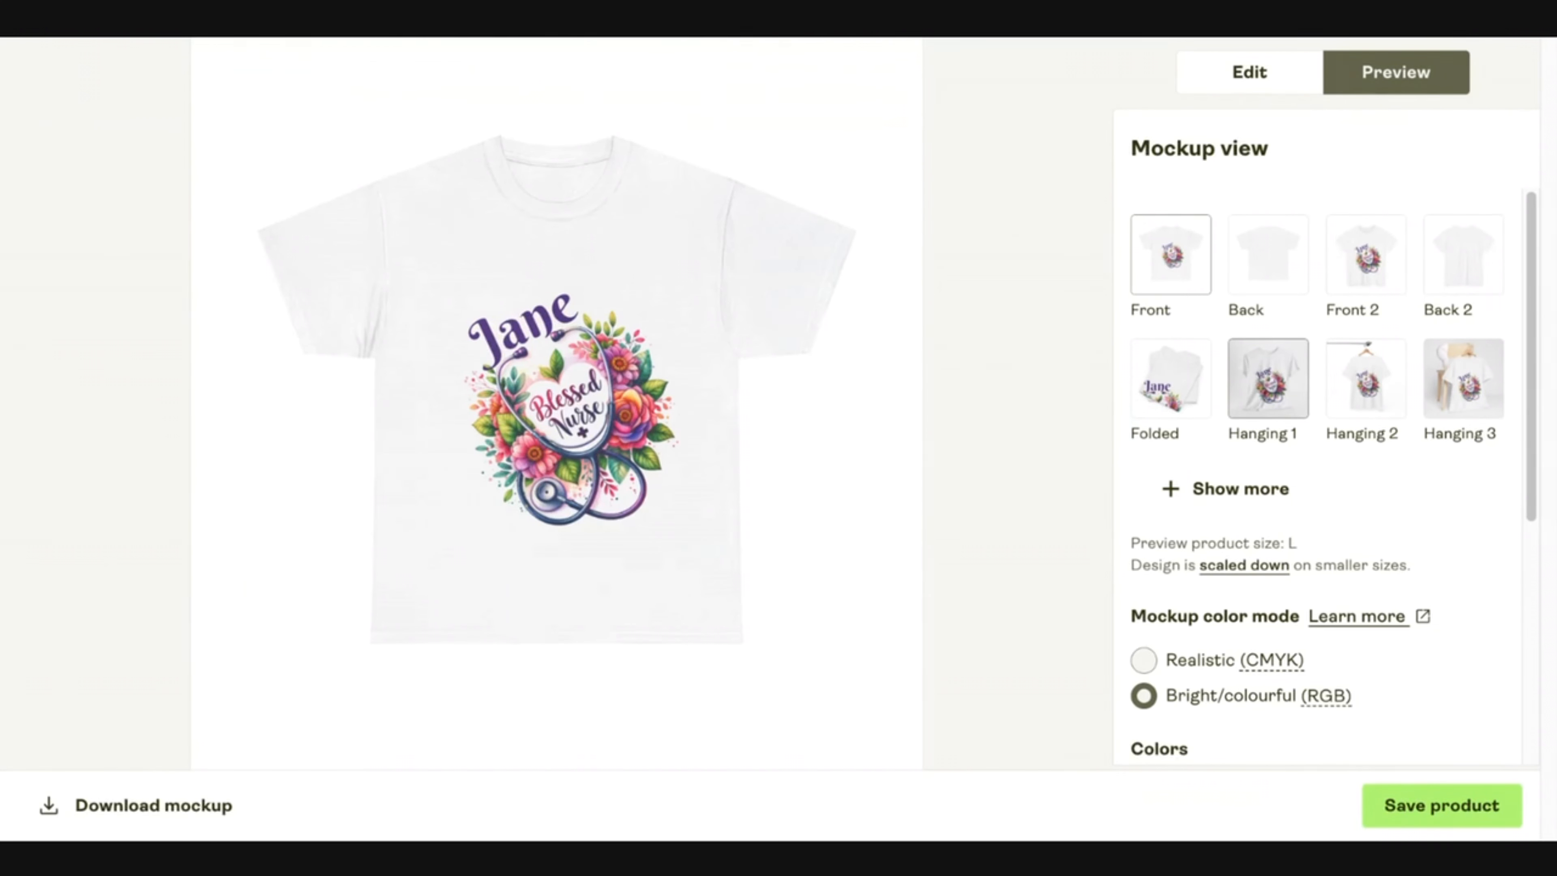
{"action": "left_click", "coordinate": [1254, 76]}
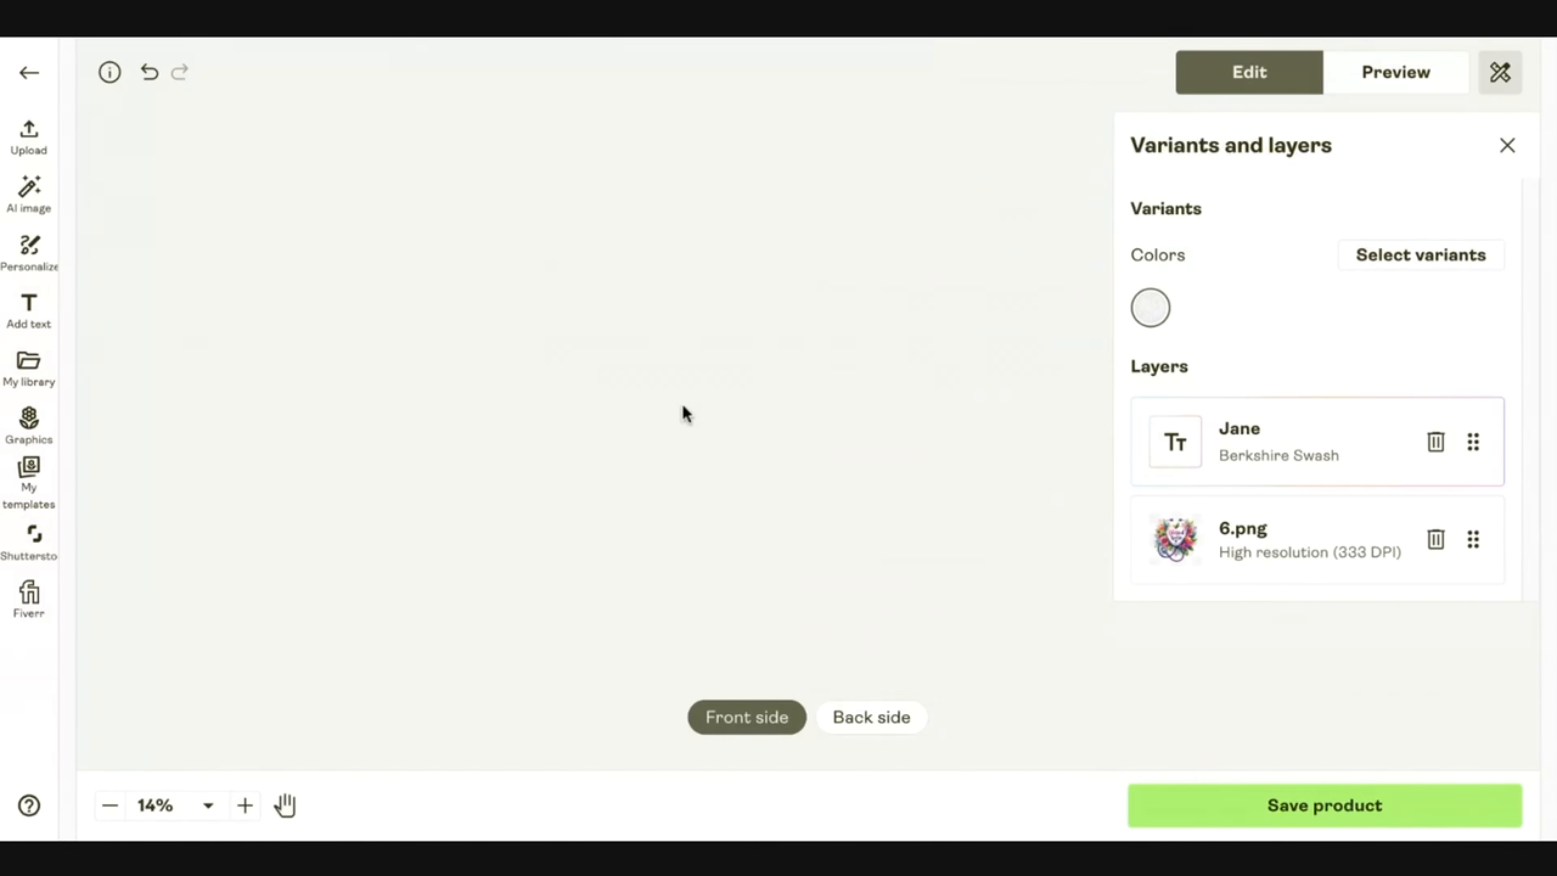
Move the slanted name to the lower part of the print area and place the nurse artwork, slightly reduced, above it
{"action": "left_click_drag", "start_coordinate": [808, 433], "coordinate": [762, 439]}
{"action": "left_click", "coordinate": [812, 336]}
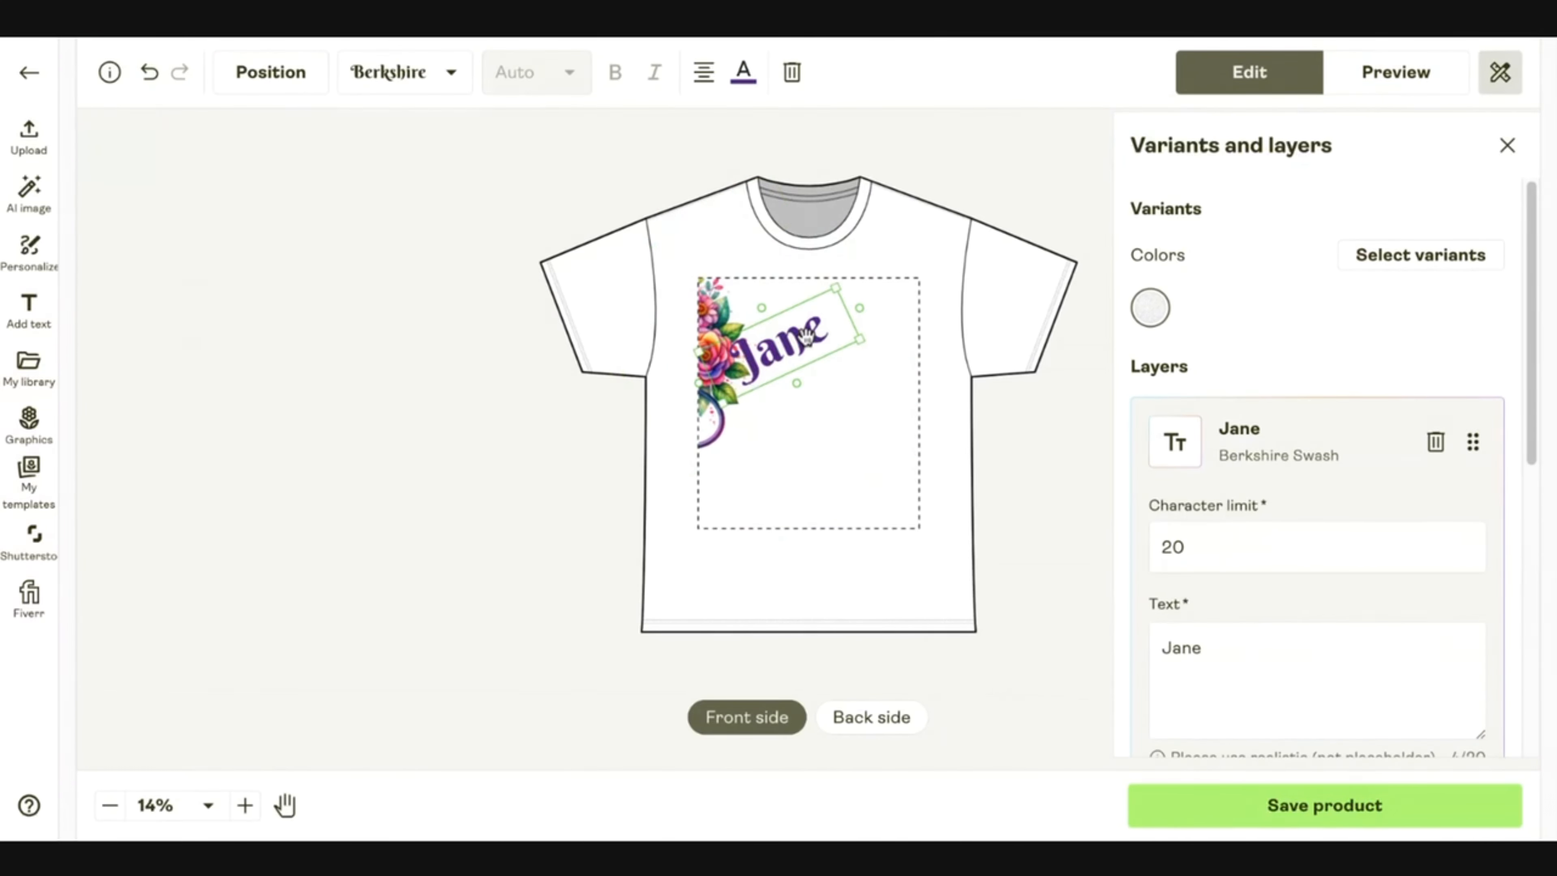
{"action": "left_click_drag", "start_coordinate": [806, 336], "coordinate": [847, 465]}
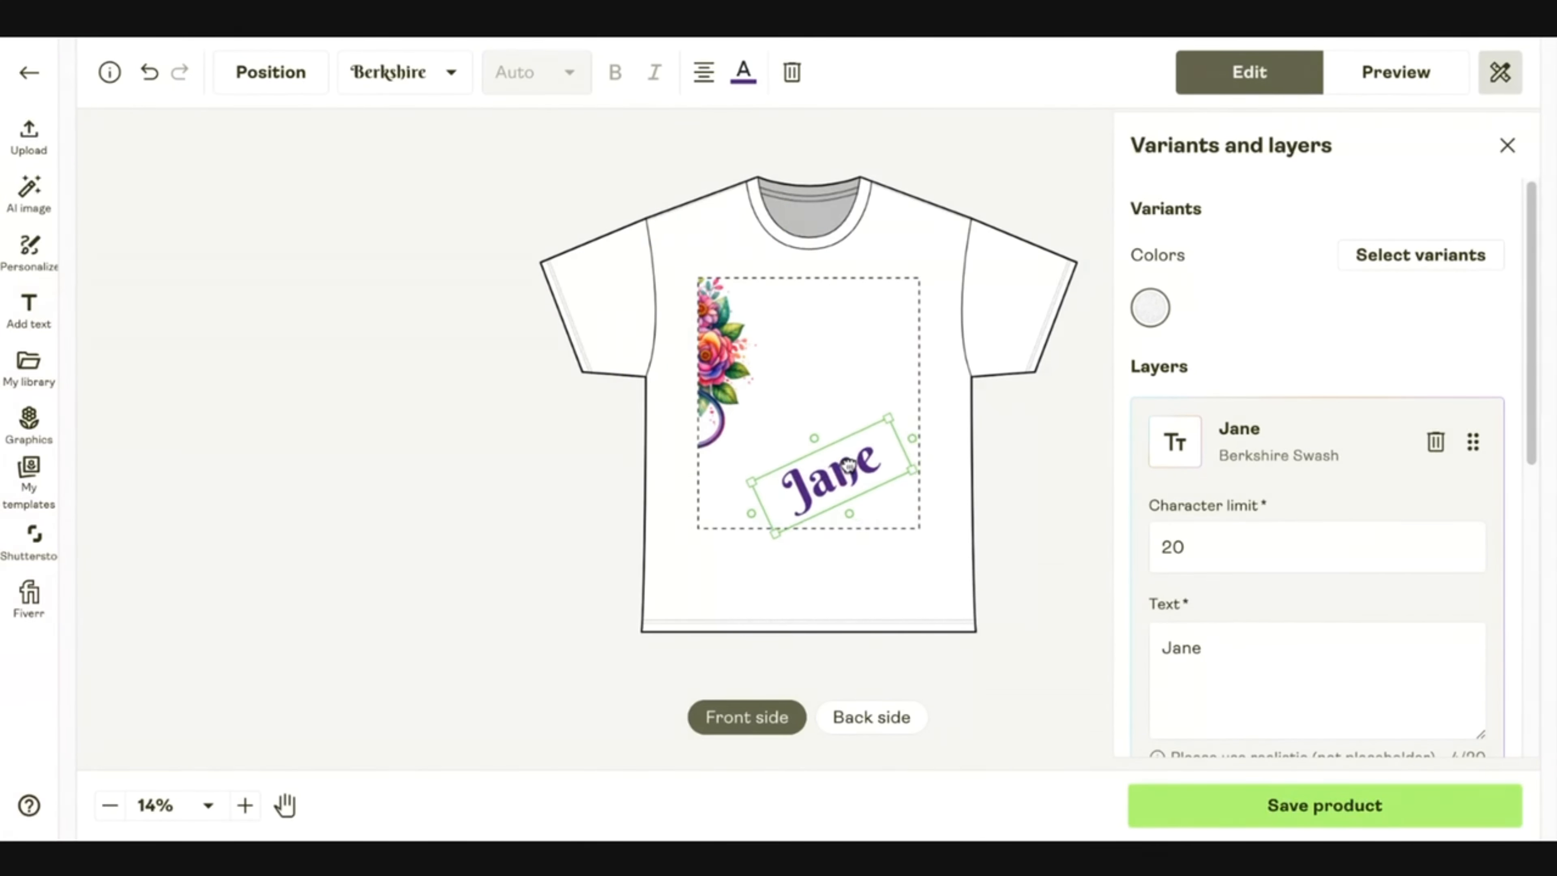
{"action": "left_click_drag", "start_coordinate": [765, 393], "coordinate": [861, 377]}
{"action": "left_click_drag", "start_coordinate": [853, 236], "coordinate": [827, 329]}
{"action": "left_click", "coordinate": [878, 342]}
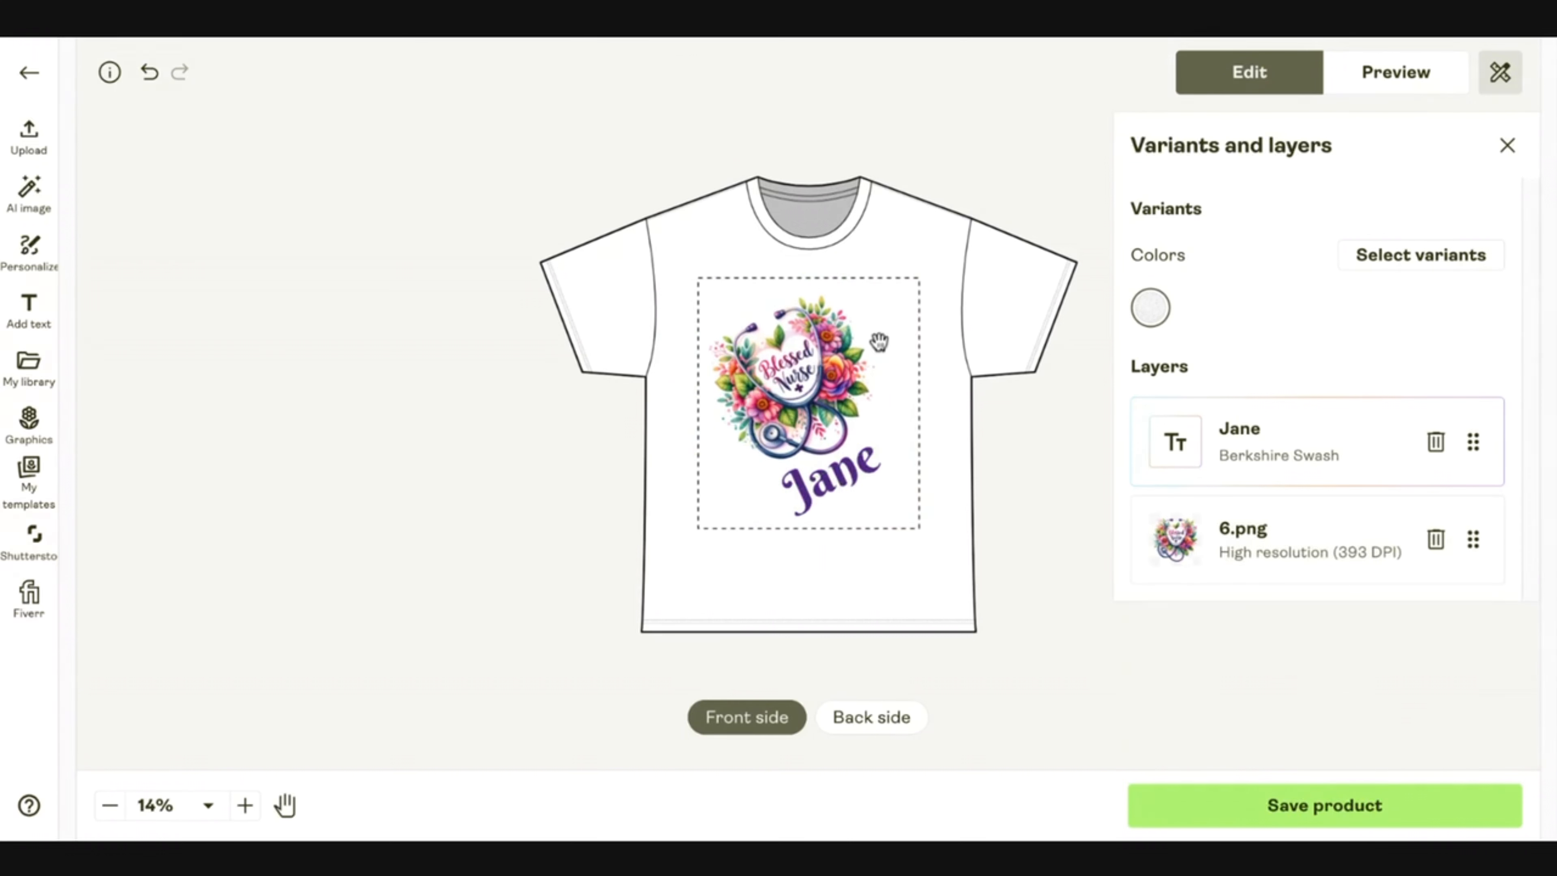
Preview the rearranged design on the Hanging 1 mockup and return to editing
{"action": "left_click", "coordinate": [1392, 88]}
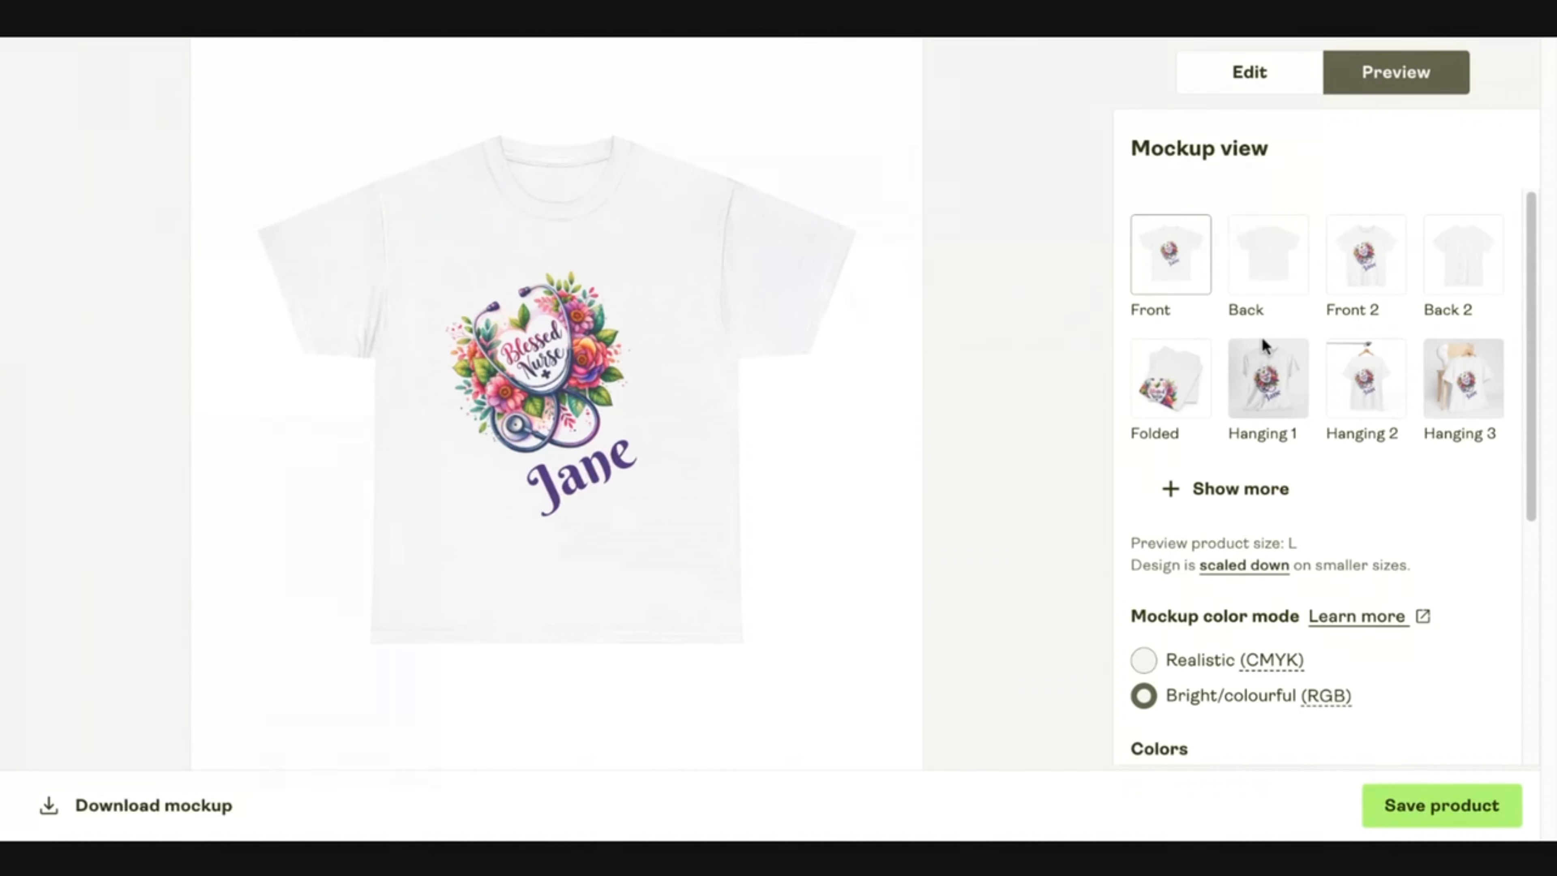
{"action": "left_click", "coordinate": [1273, 377]}
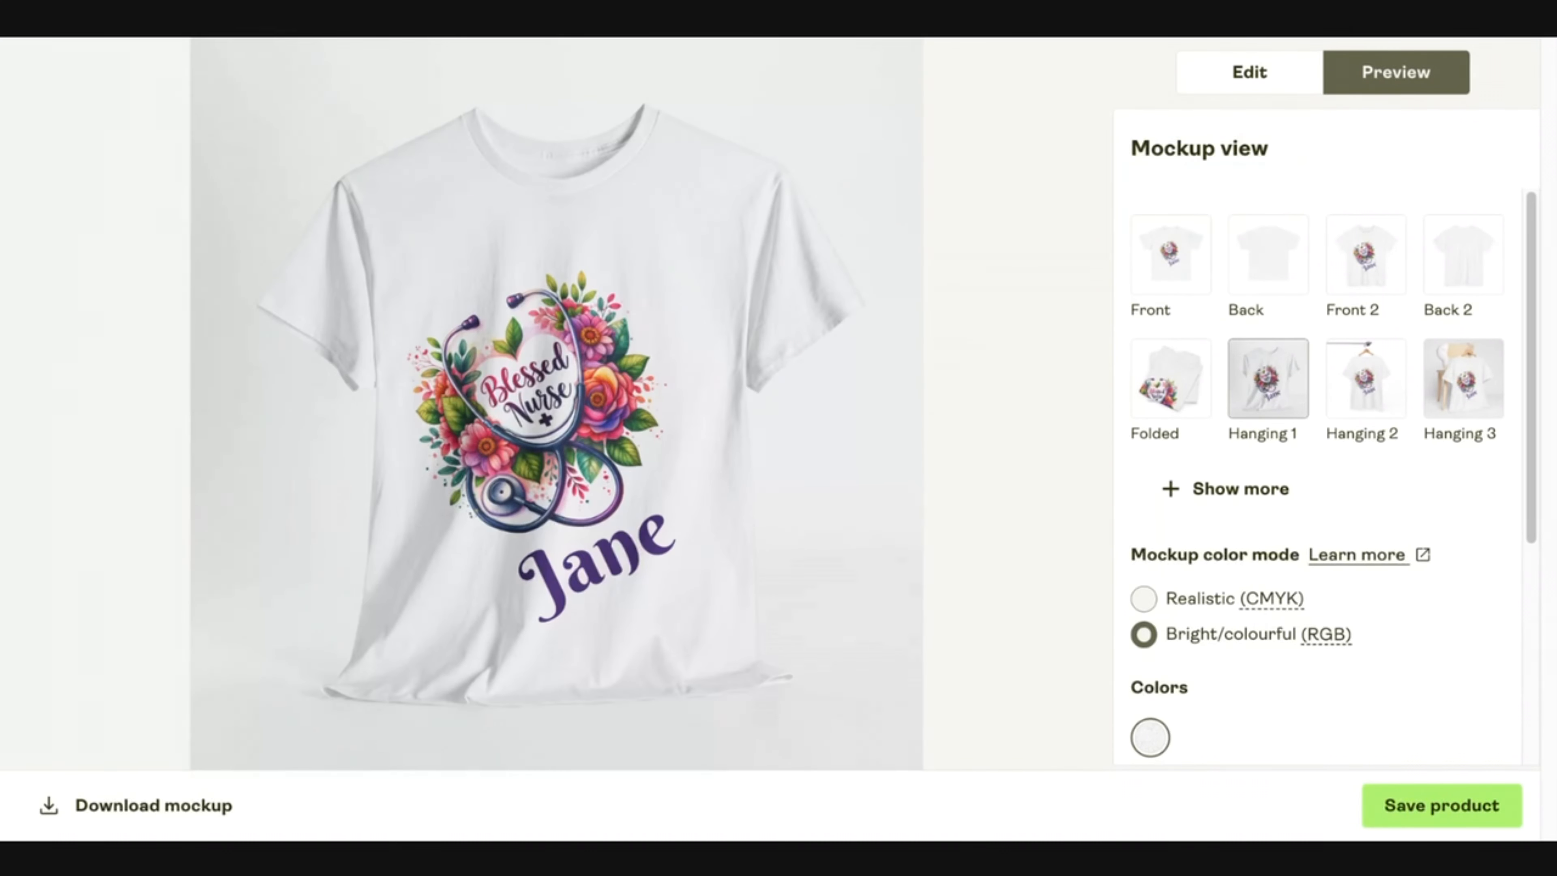
{"action": "left_click", "coordinate": [1271, 95]}
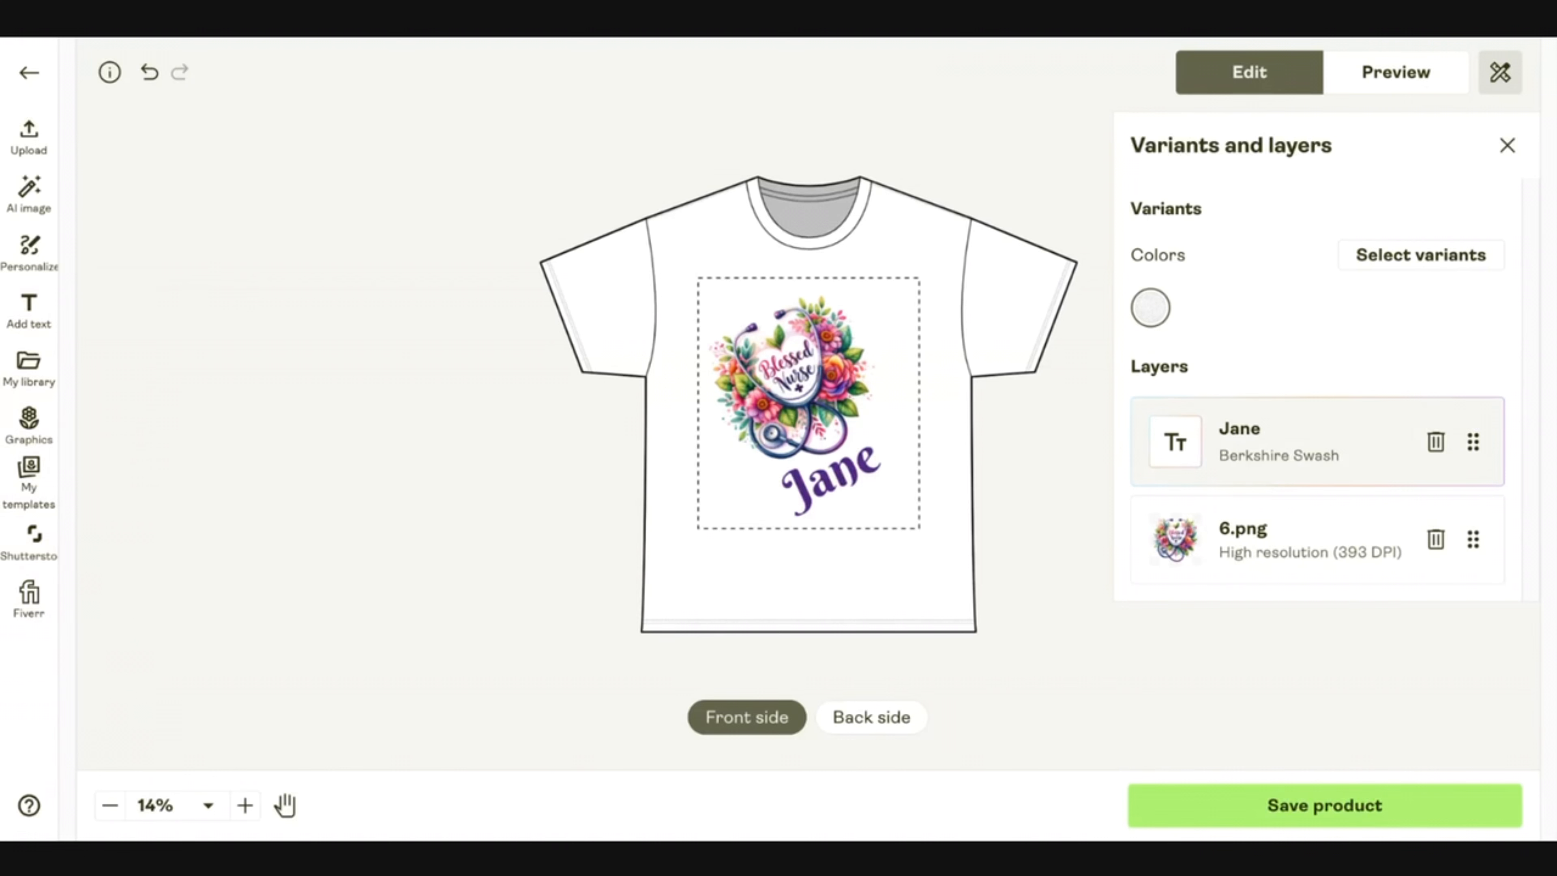
Replace the name layer's text with a 16-character hyphenated double first name
{"action": "left_click", "coordinate": [1279, 451]}
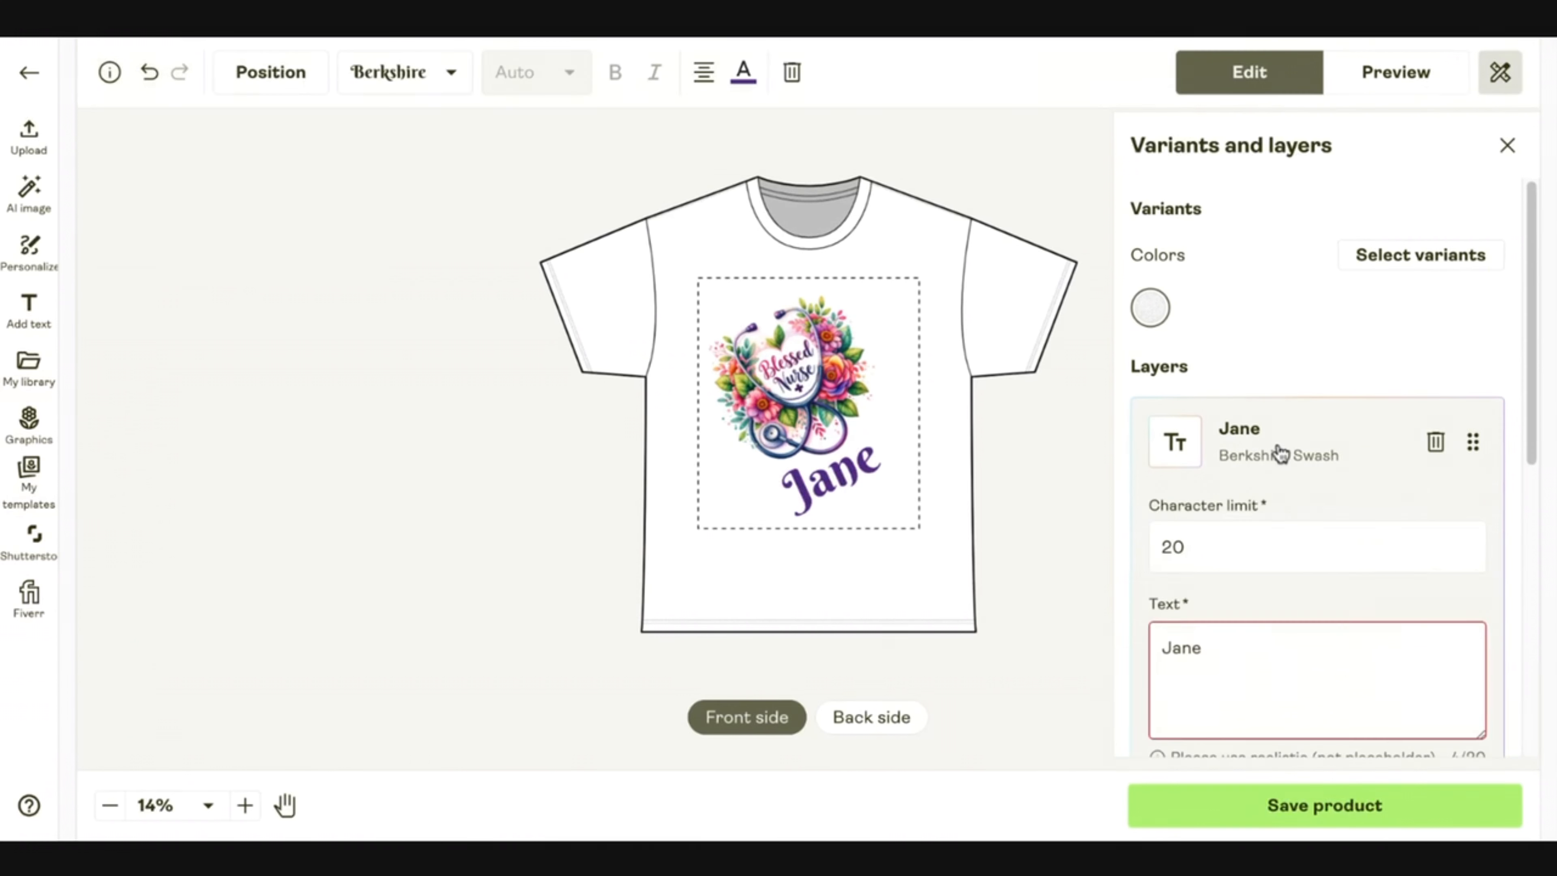
{"action": "left_click", "coordinate": [1266, 651]}
{"action": "left_click_drag", "start_coordinate": [1268, 654], "coordinate": [1153, 649]}
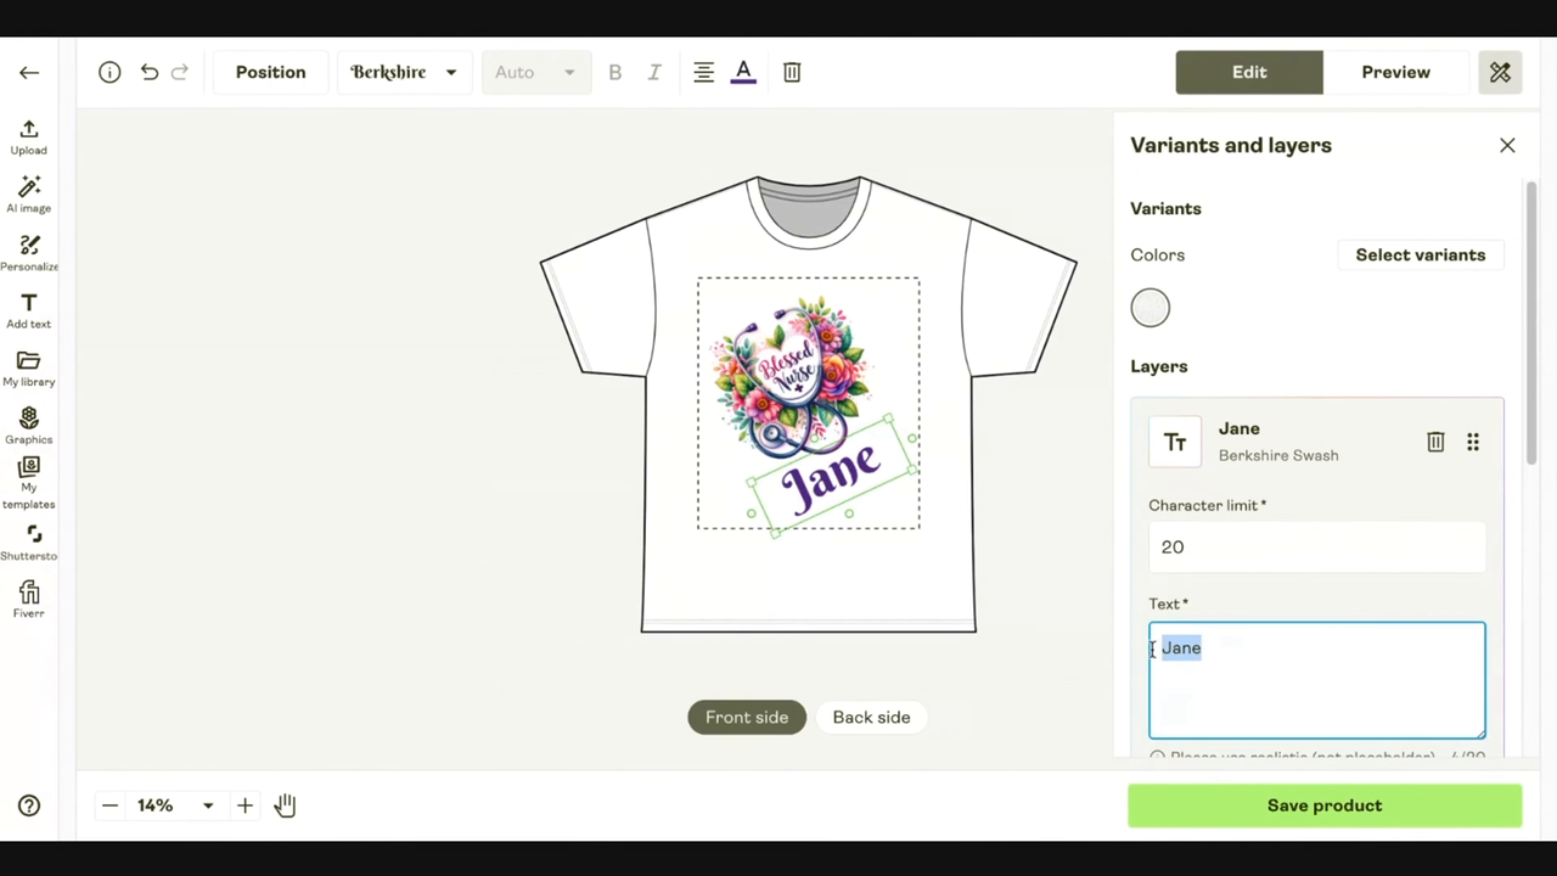
{"action": "type", "text": "Jennifer"}
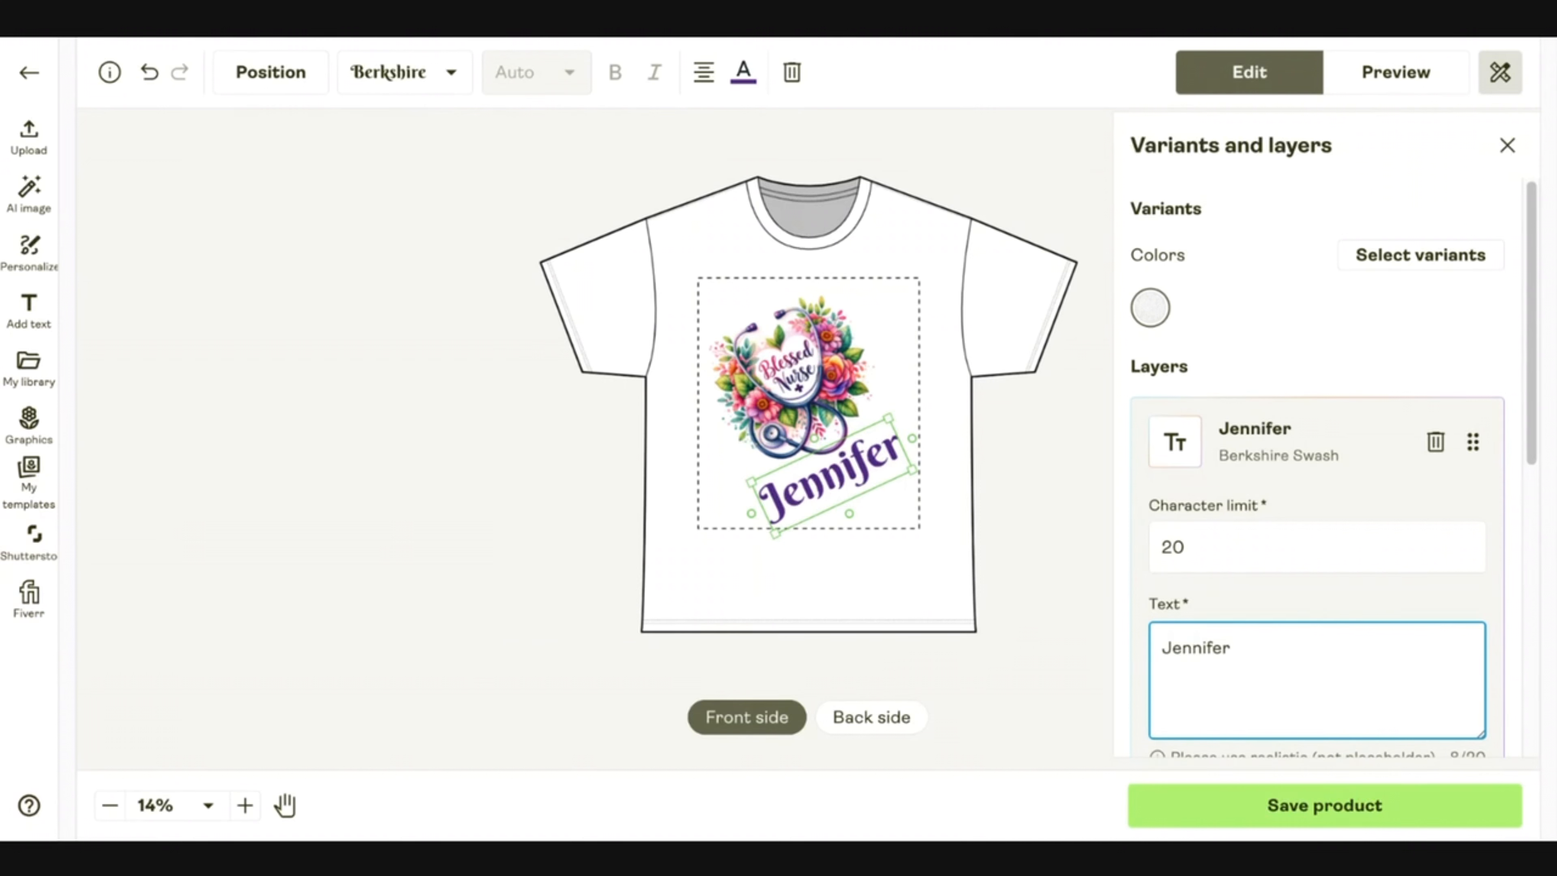
{"action": "type", "text": "-"}
{"action": "scroll", "coordinate": [1333, 470], "scroll_direction": "down", "scroll_amount": 1}
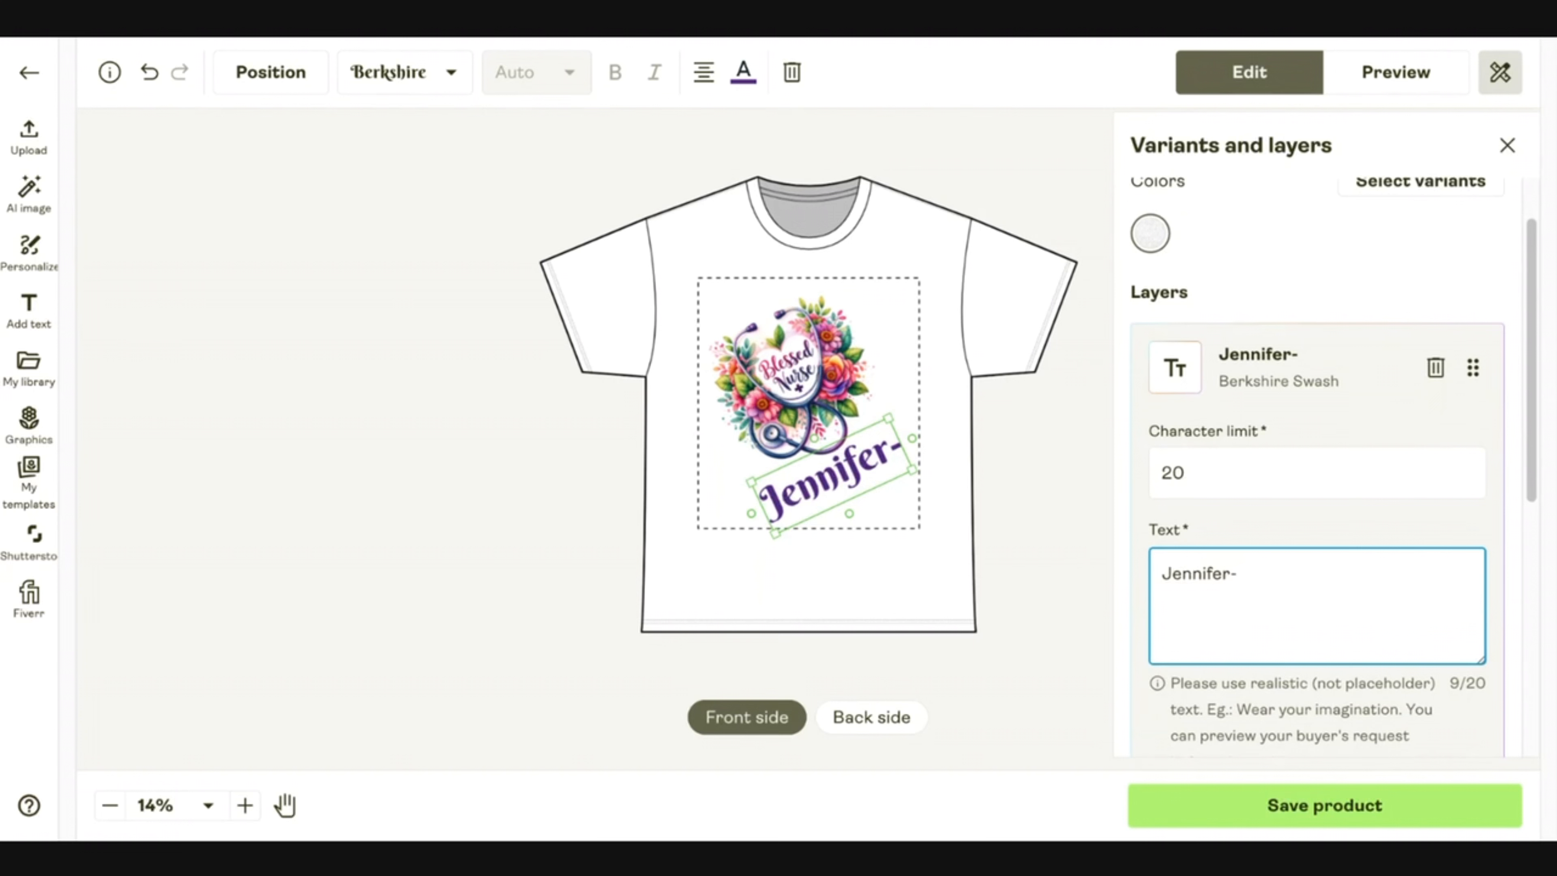
{"action": "type", "text": "Lari"}
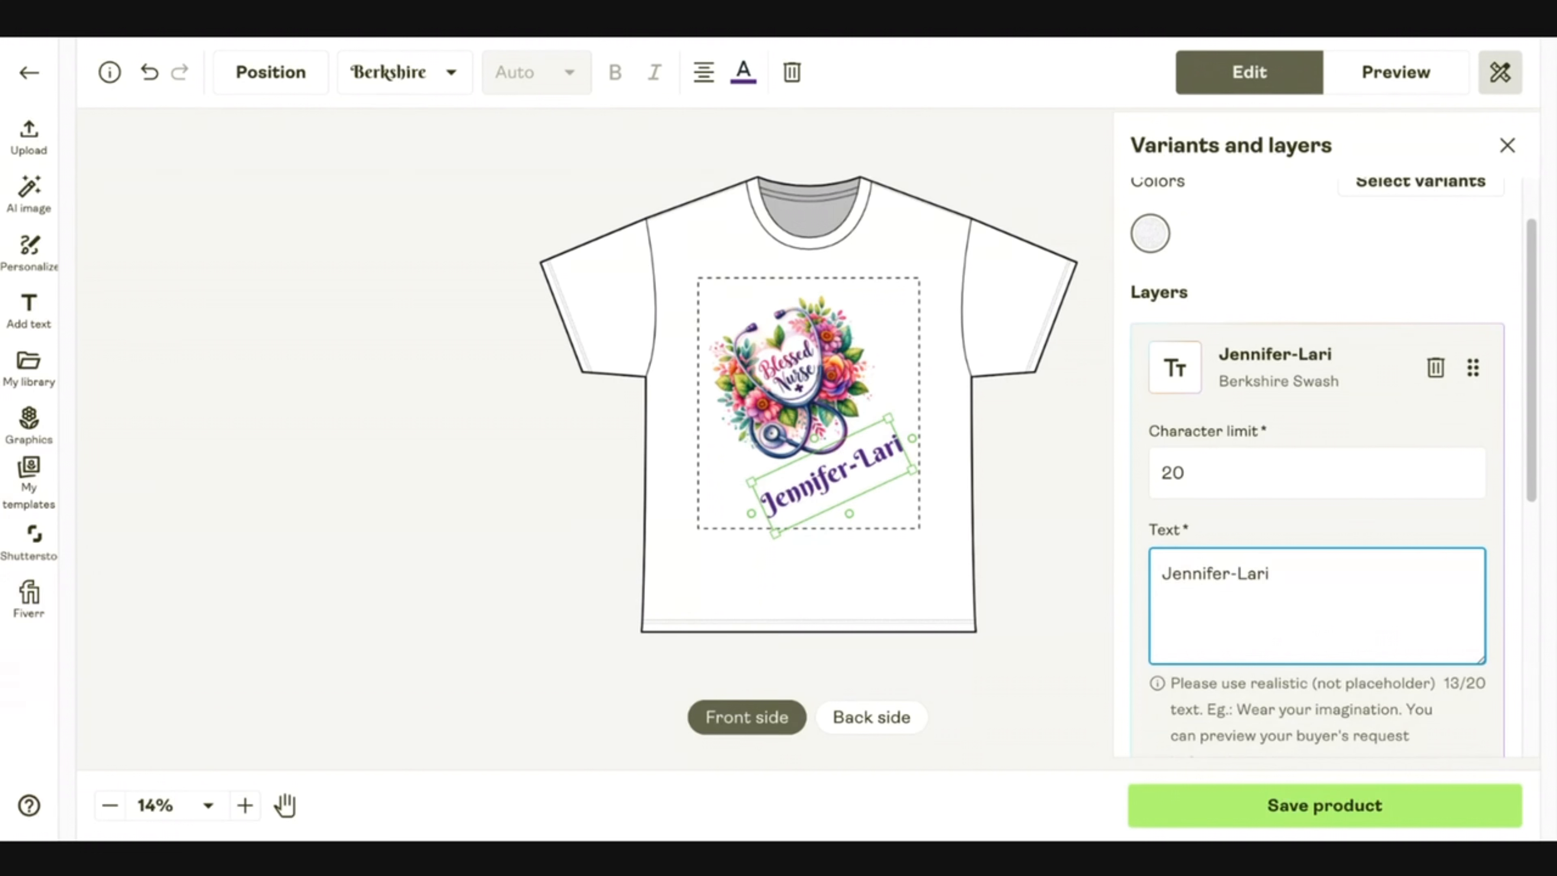
{"action": "type", "text": "ssa"}
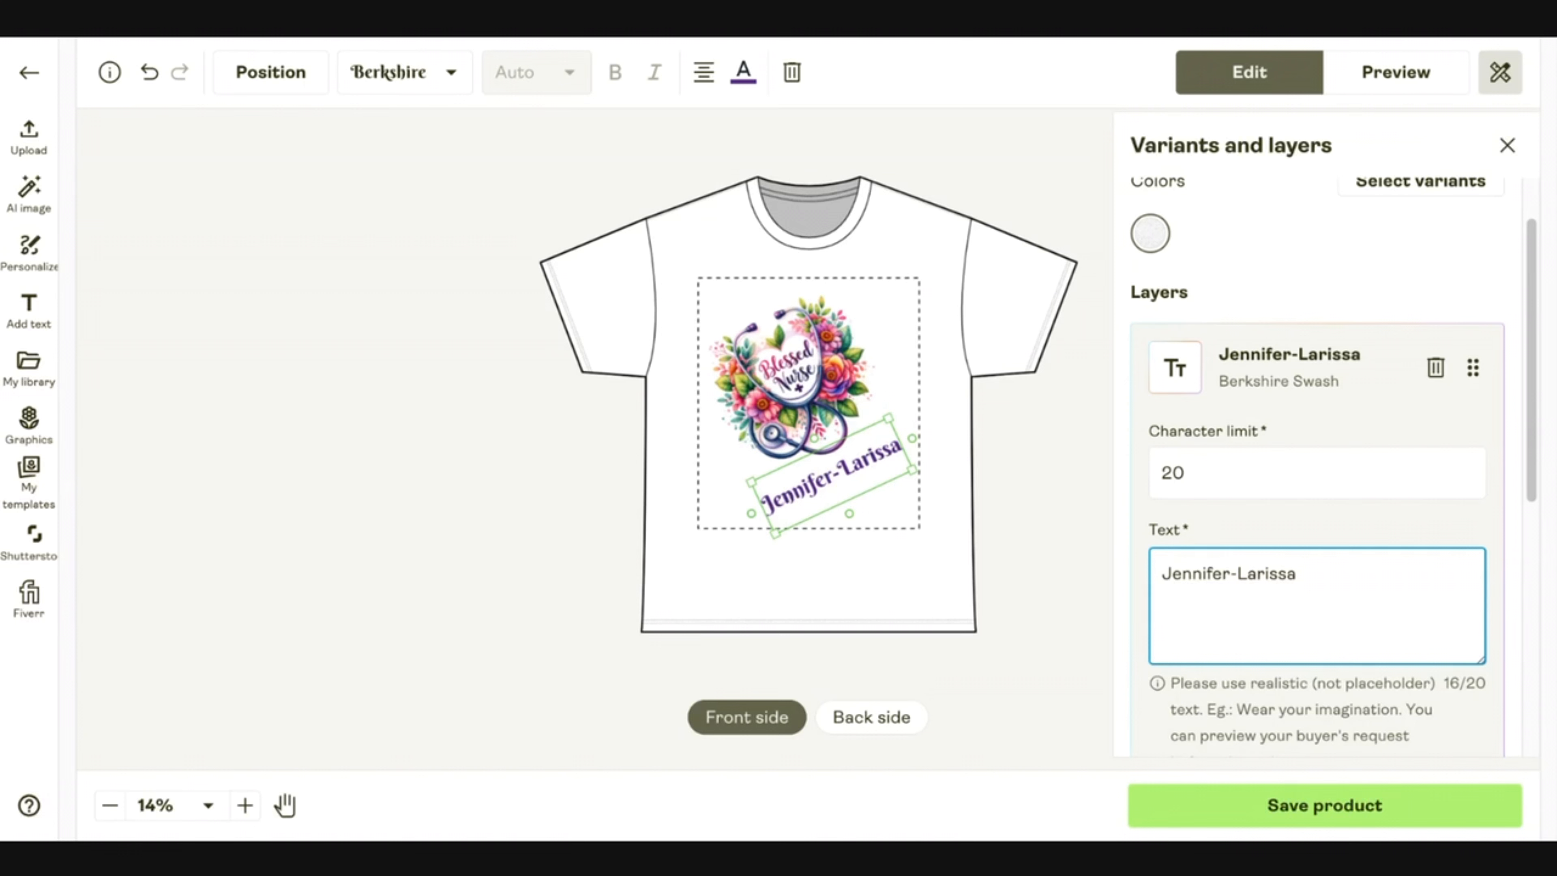
Set the name layer's character limit to 16 and preview the longer name on the front mockup
{"action": "left_click", "coordinate": [1233, 462]}
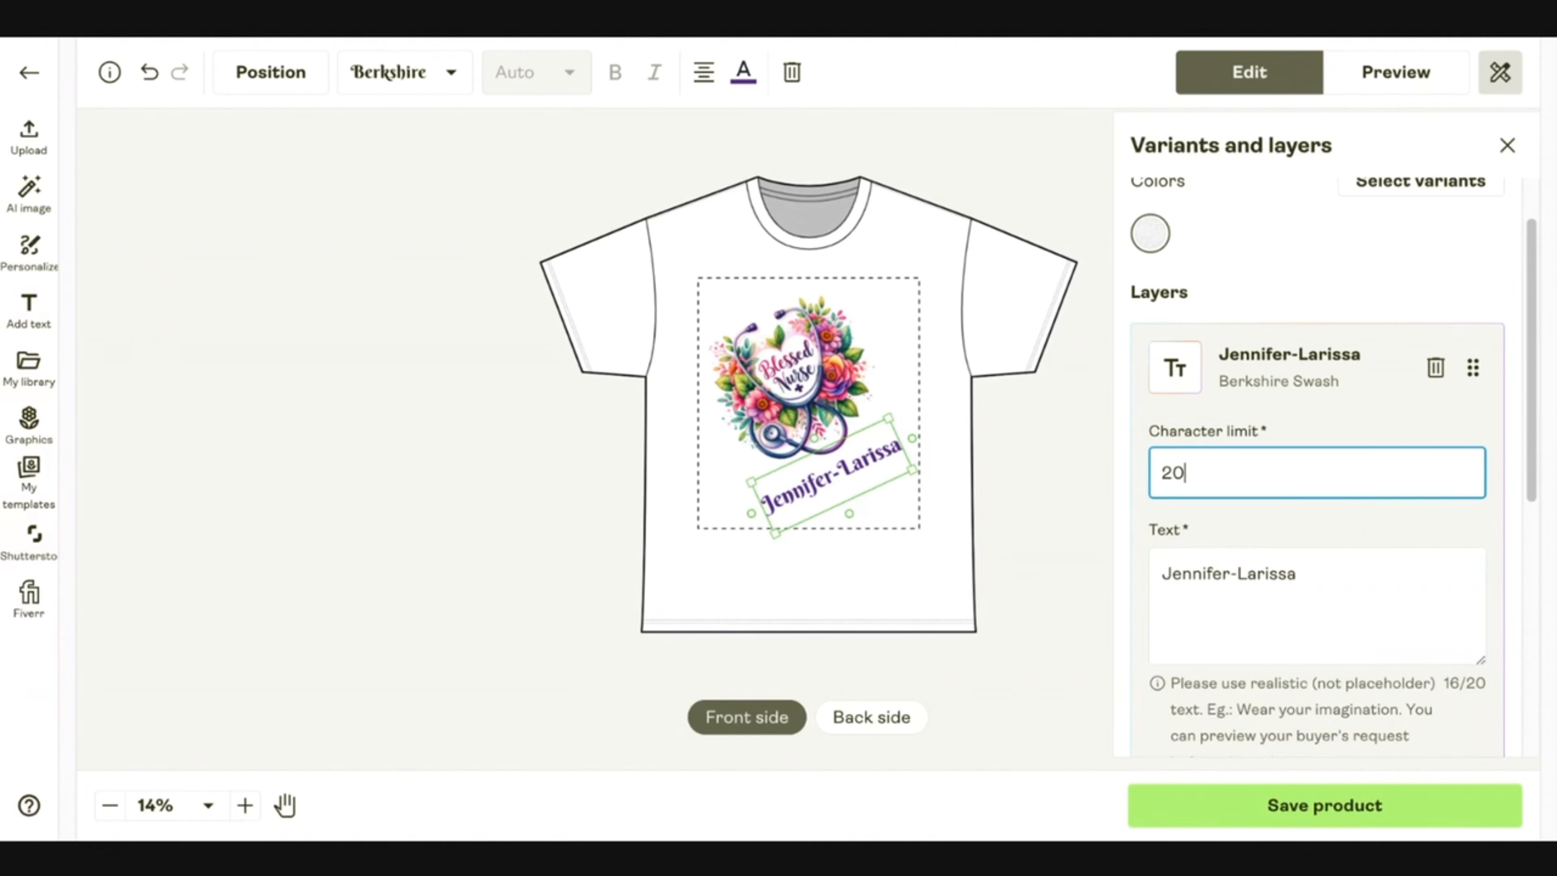
{"action": "key", "text": "BackSpace"}
{"action": "key", "text": "BackSpace"}
{"action": "type", "text": "16"}
{"action": "left_click", "coordinate": [1397, 72]}
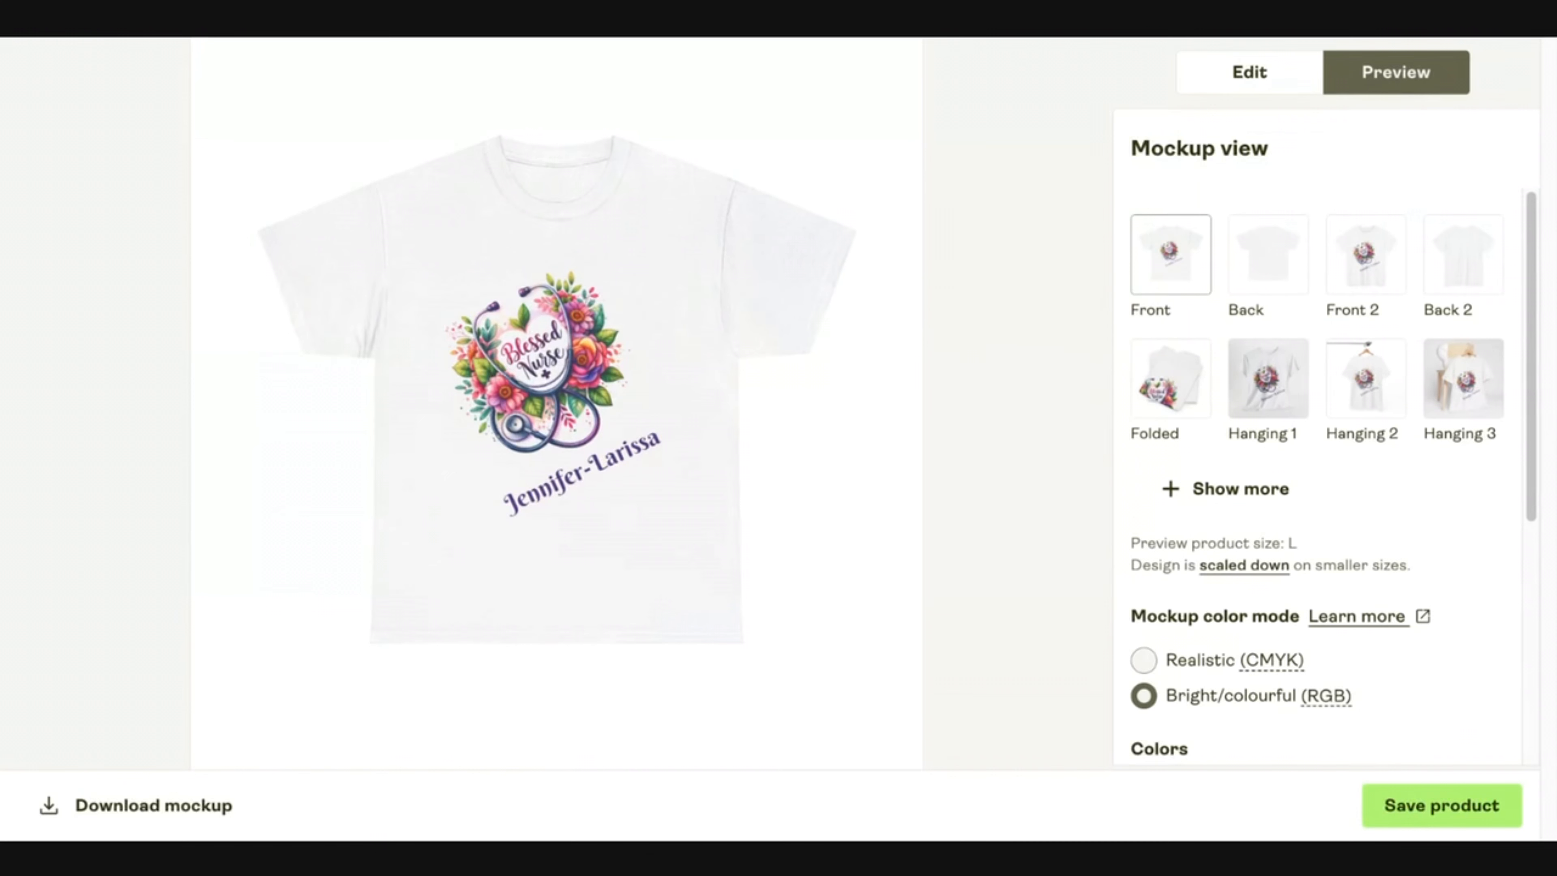
{"action": "left_click", "coordinate": [1248, 70]}
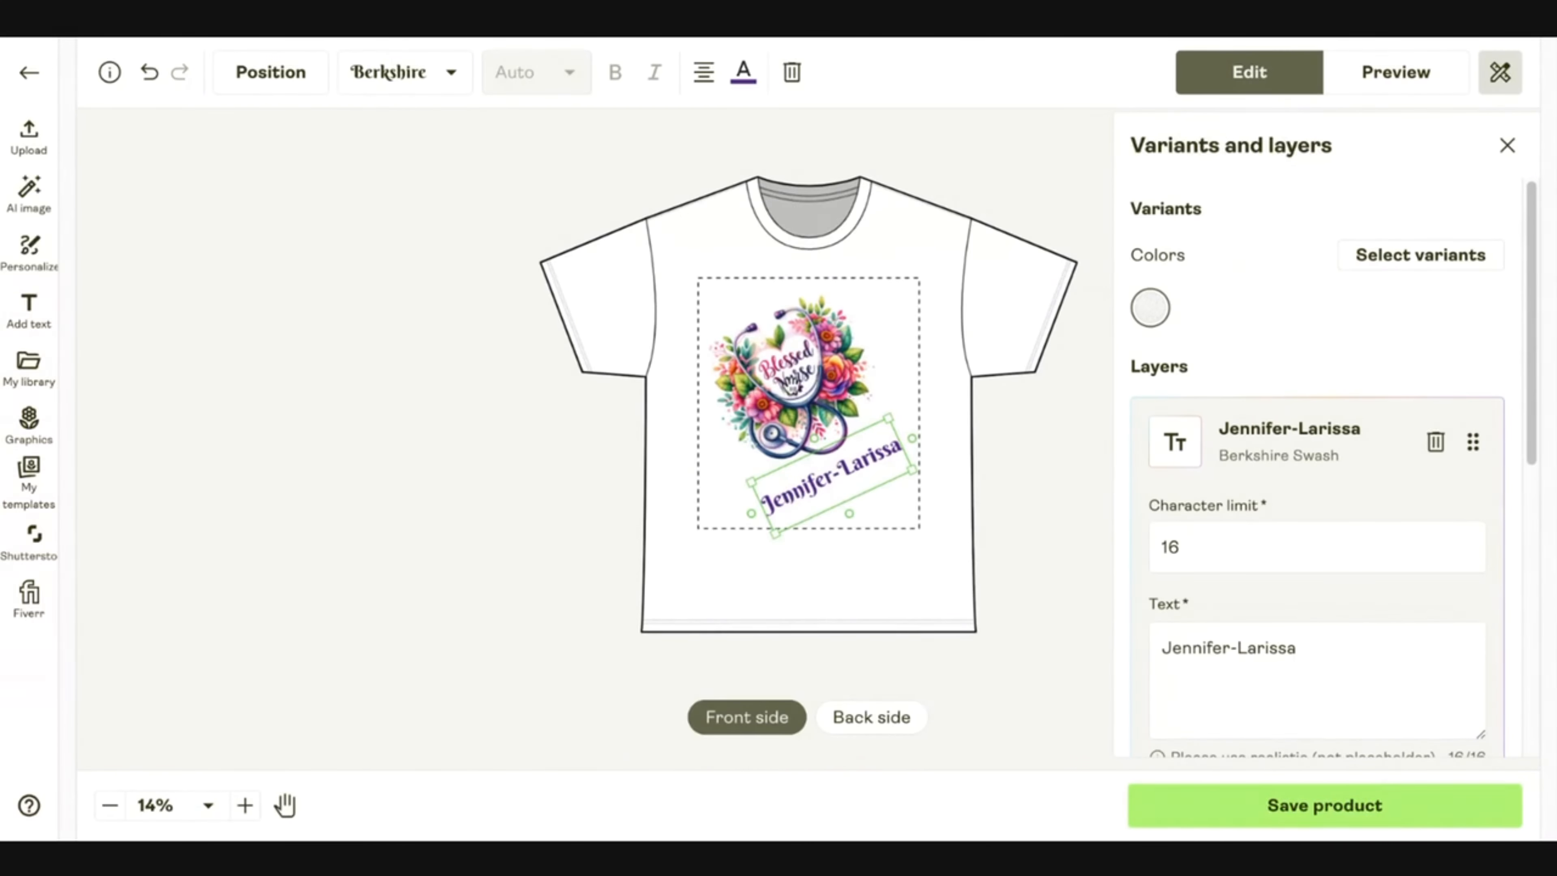
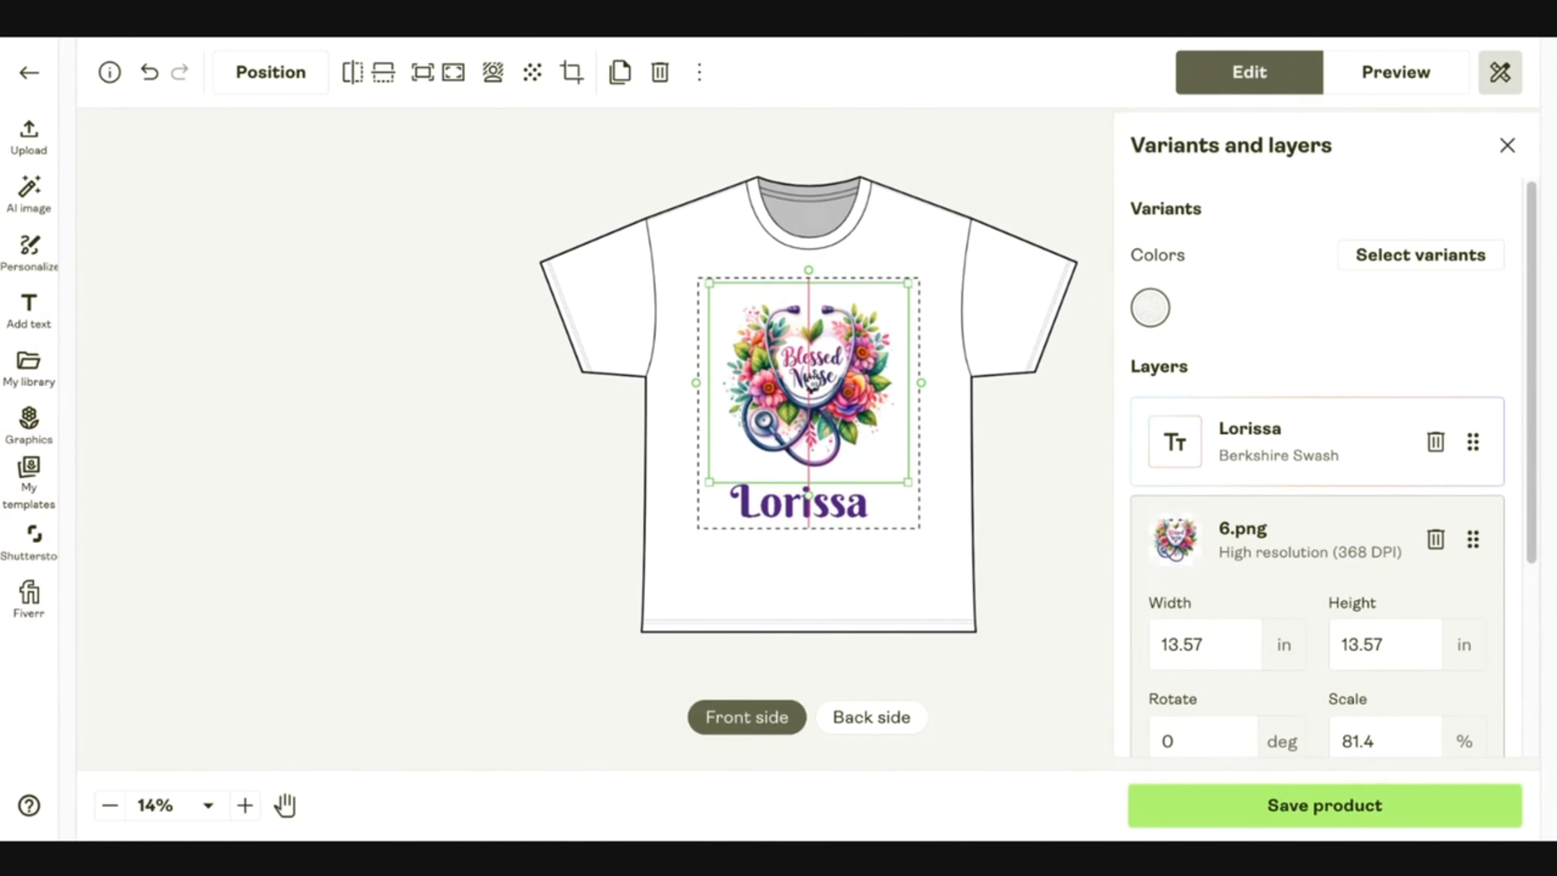
Preview the straightened design with the name below the artwork on the Front and Hanging 1 mockups
{"action": "left_click", "coordinate": [1392, 74]}
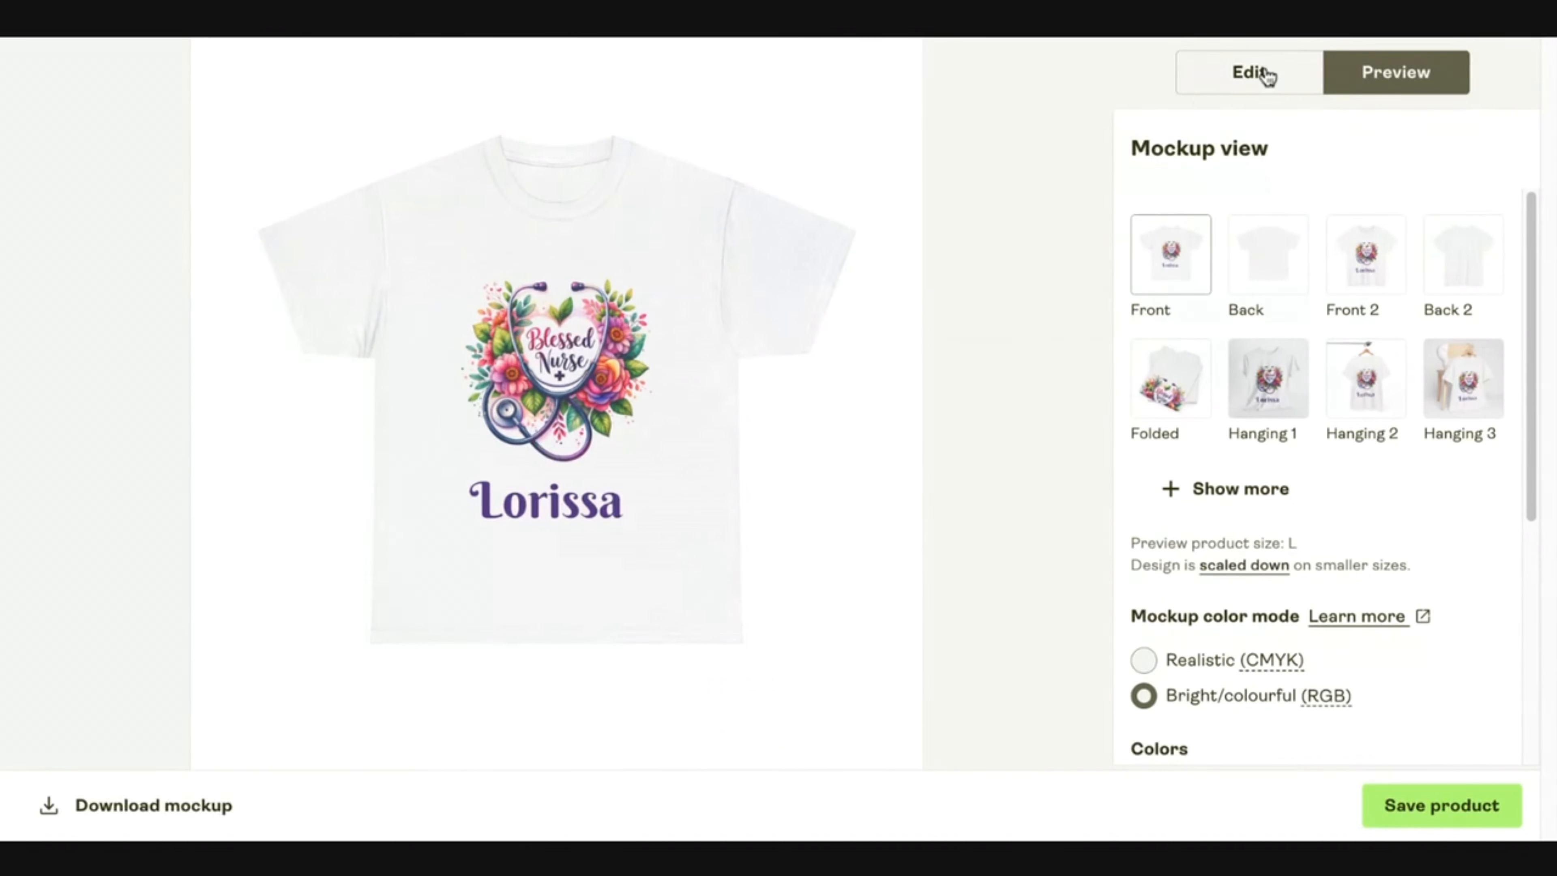
{"action": "left_click", "coordinate": [1254, 372]}
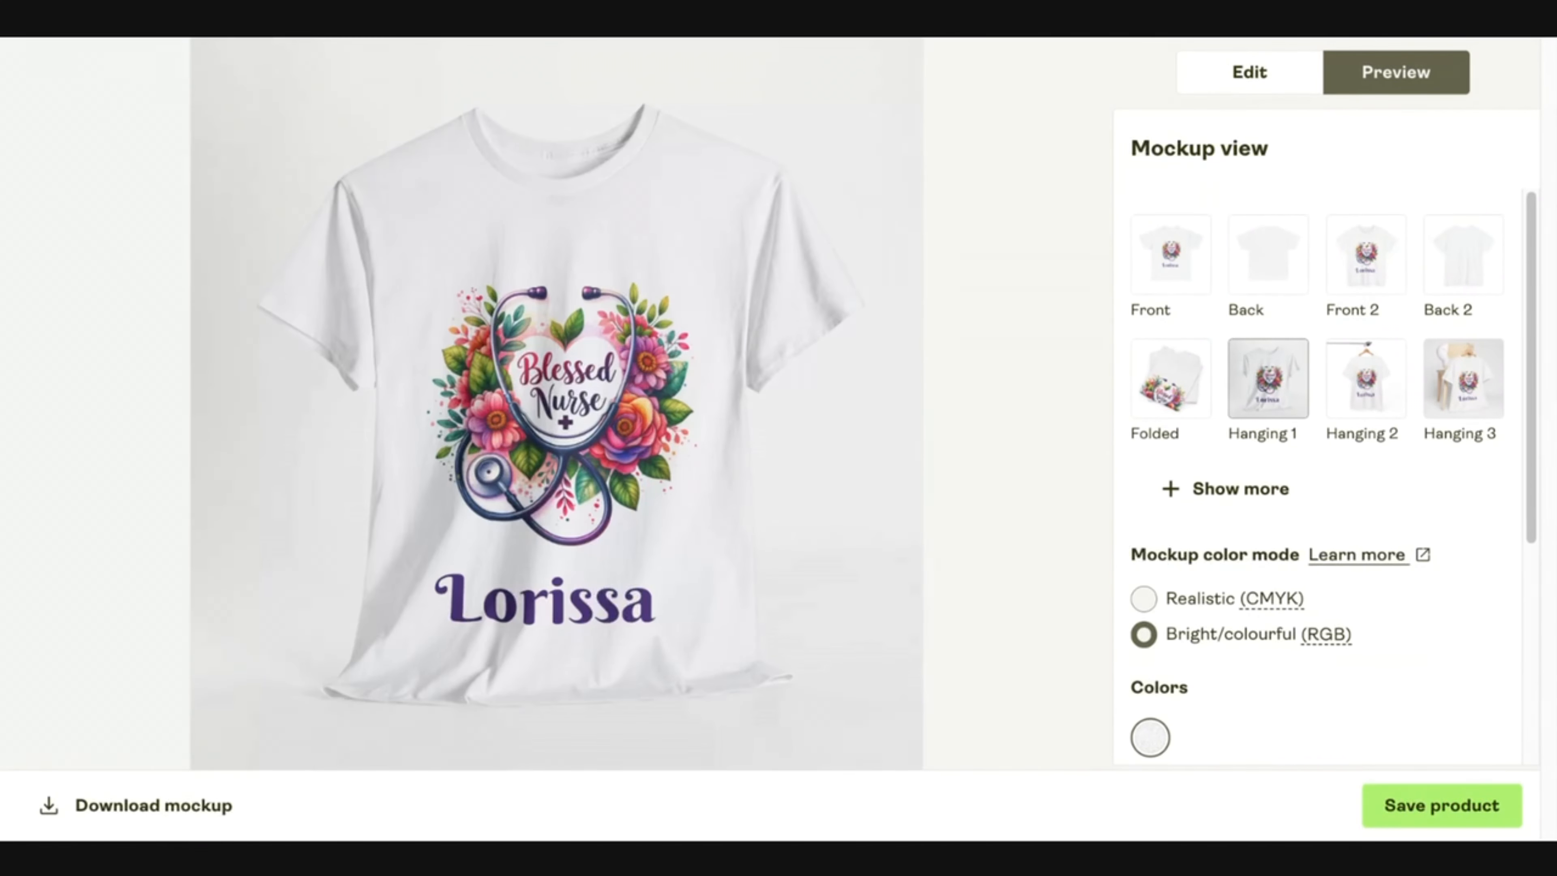
{"action": "left_click", "coordinate": [1262, 93]}
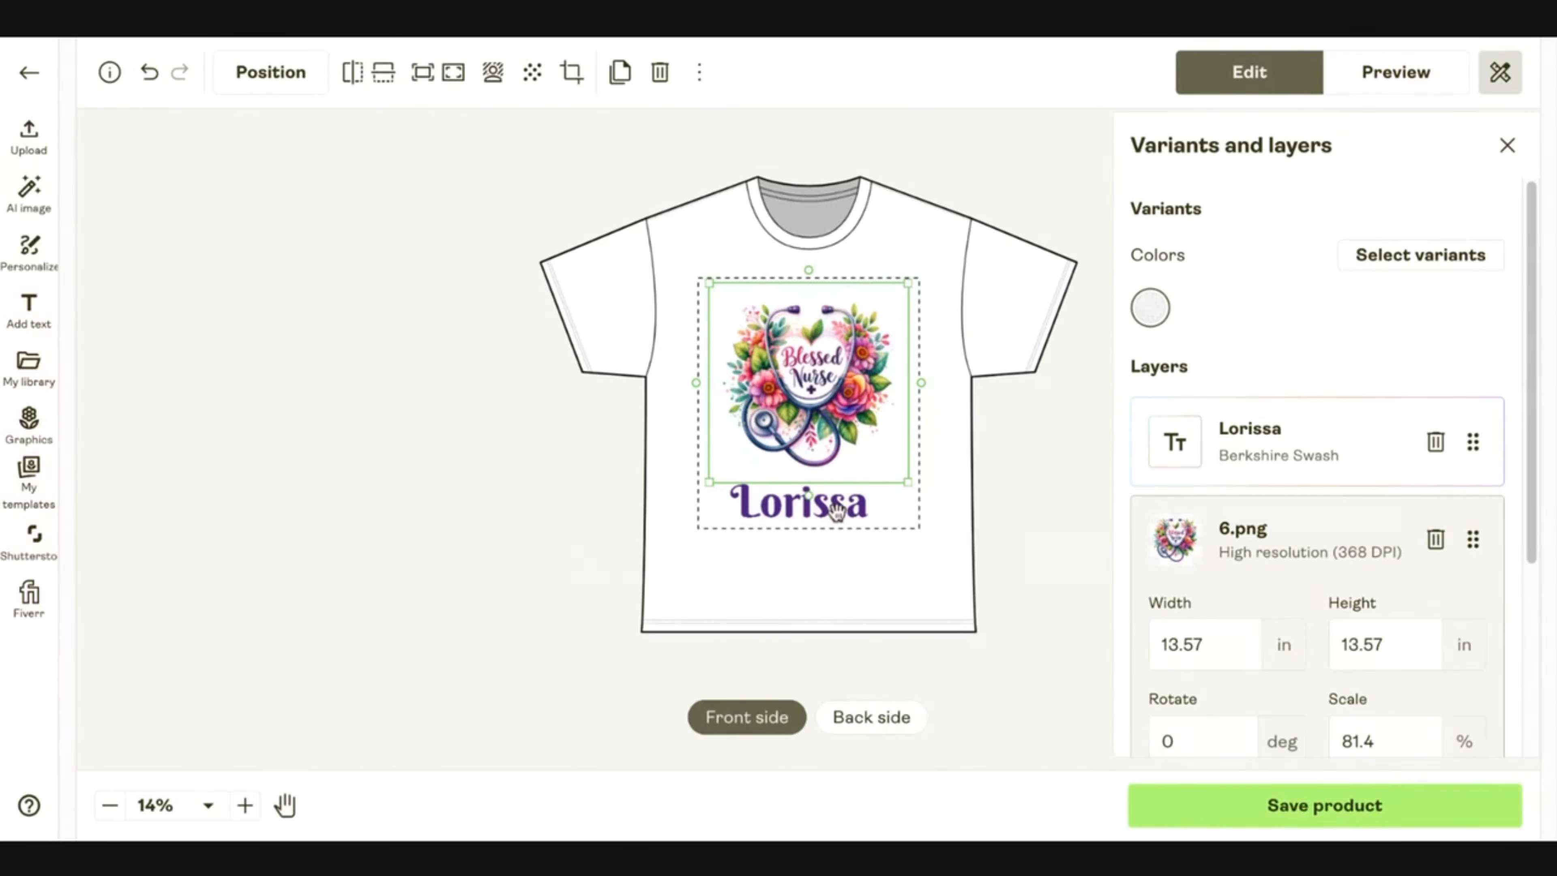
Enlarge the nurse artwork from two opposite corners to span the print area above the name, and preview the front mockup
{"action": "left_click_drag", "start_coordinate": [909, 484], "coordinate": [921, 511]}
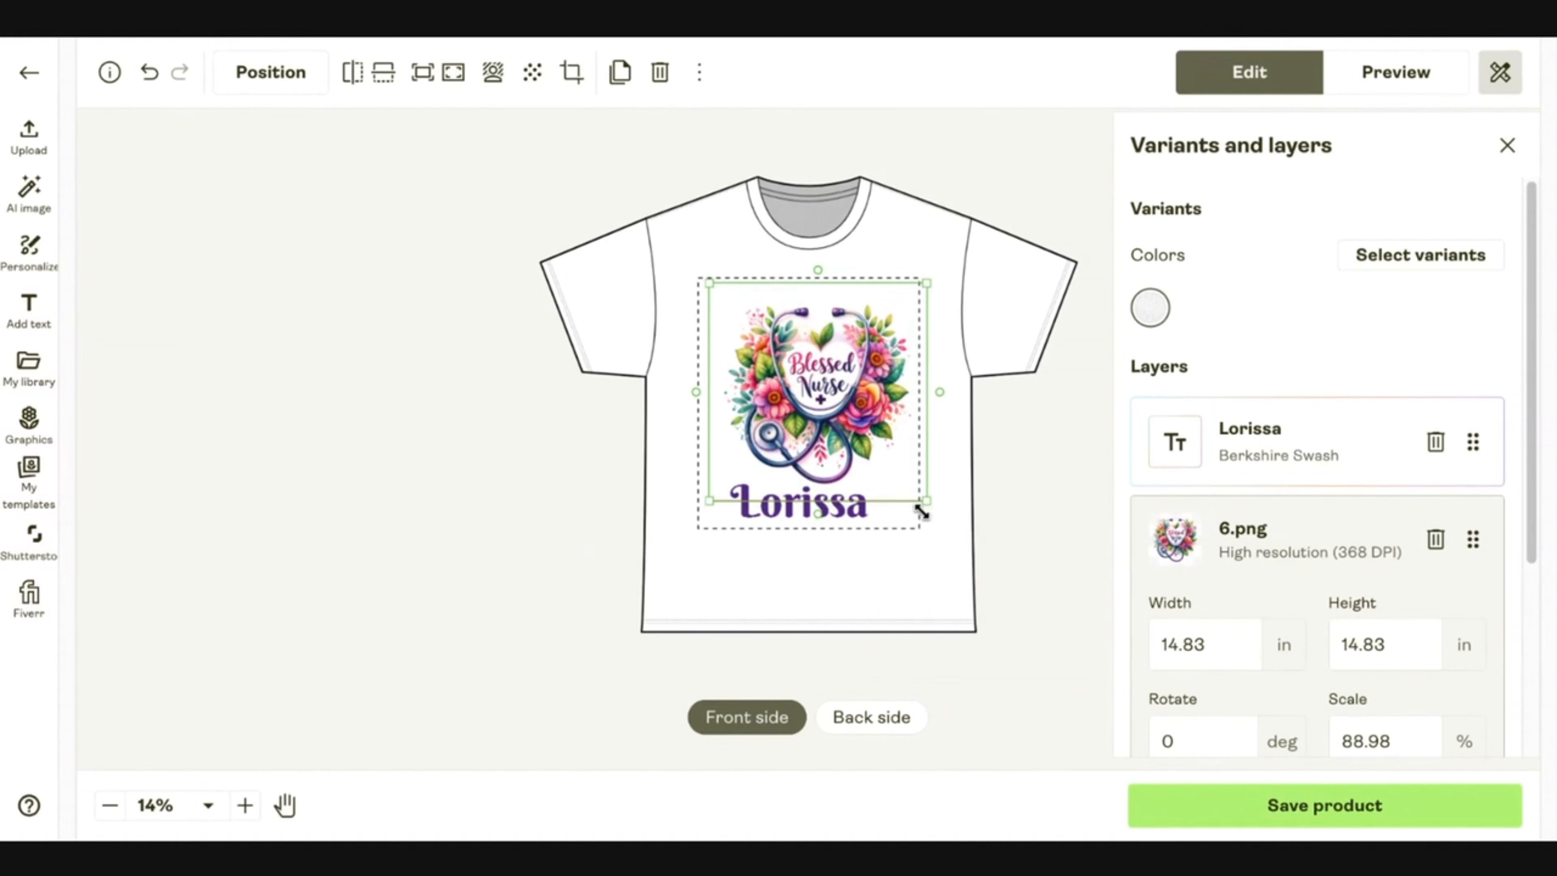
{"action": "left_click", "coordinate": [705, 278]}
{"action": "left_click", "coordinate": [728, 324]}
{"action": "left_click_drag", "start_coordinate": [708, 284], "coordinate": [679, 257]}
{"action": "left_click", "coordinate": [458, 531]}
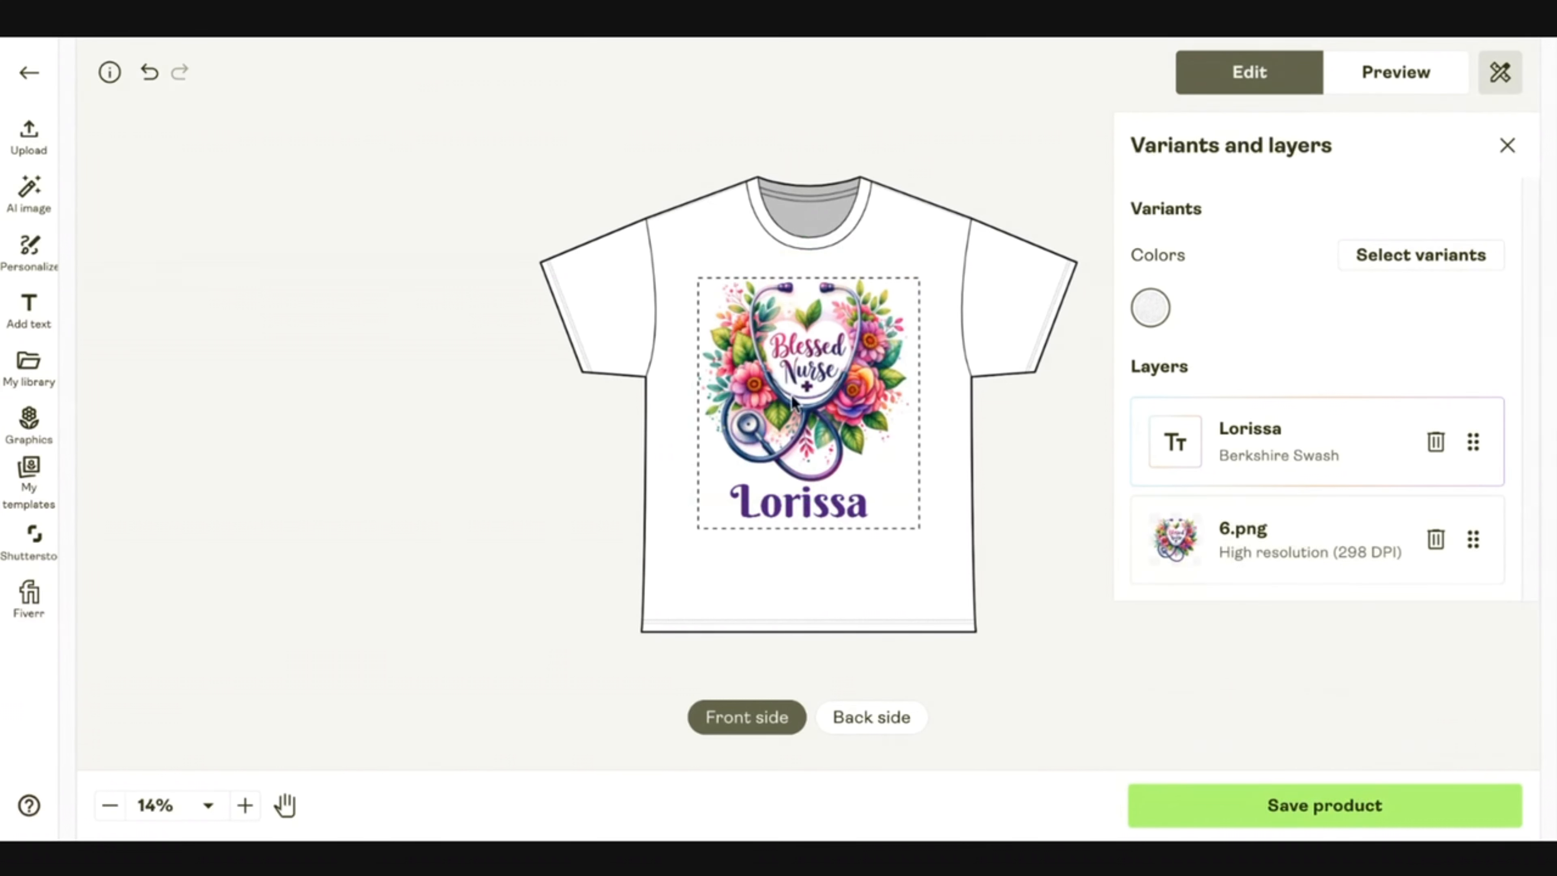
{"action": "left_click", "coordinate": [1397, 72]}
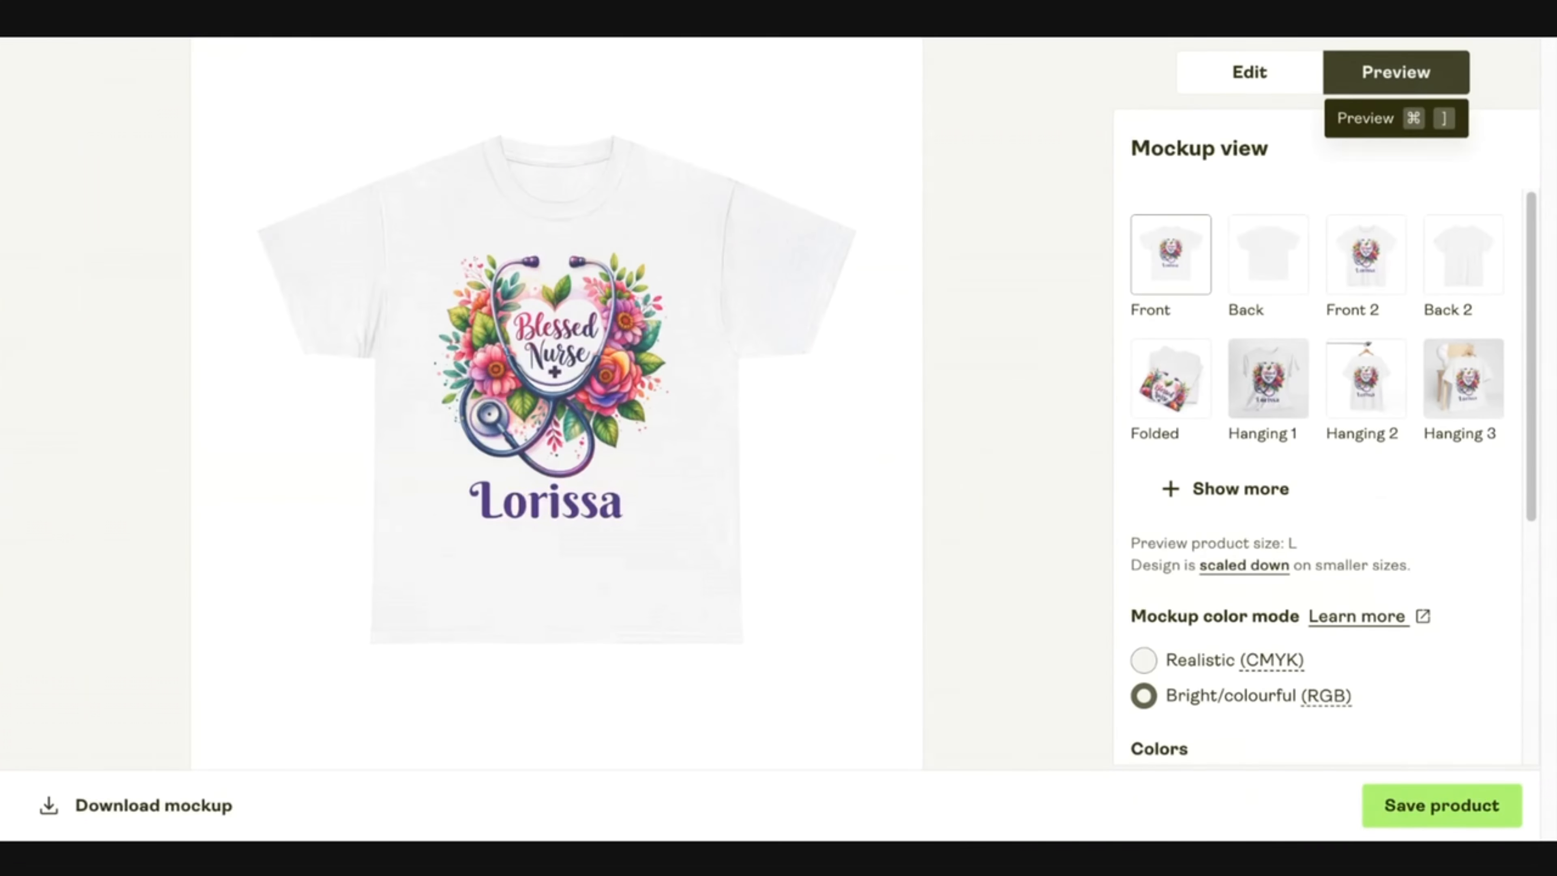
{"action": "left_click", "coordinate": [1247, 71]}
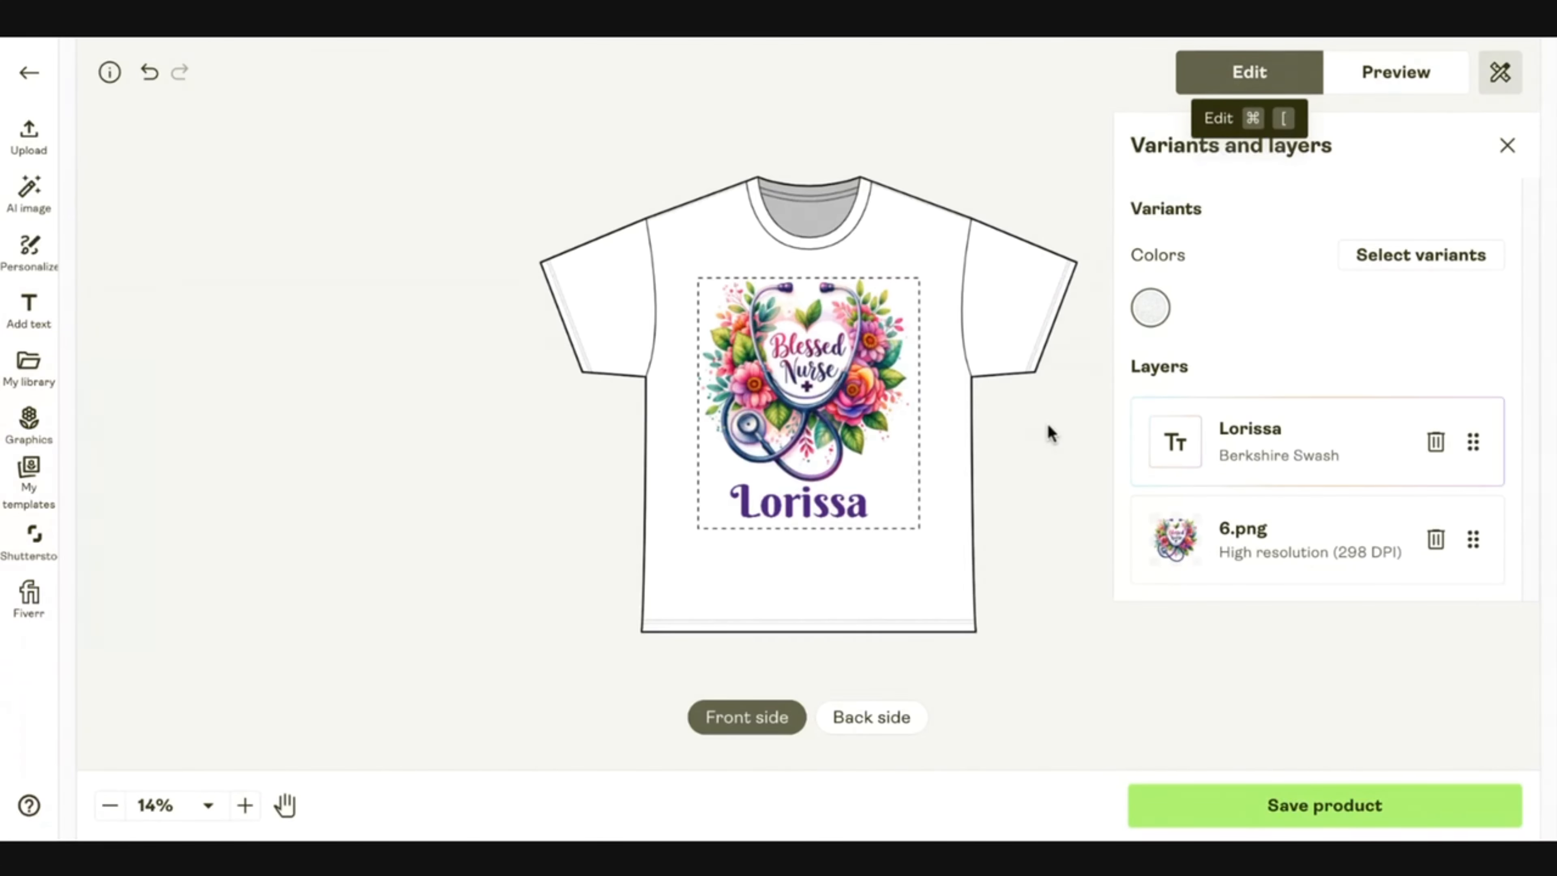
Append a hyphen and a second first name to the name layer's text, keeping within the 16-character limit
{"action": "left_click", "coordinate": [1318, 452]}
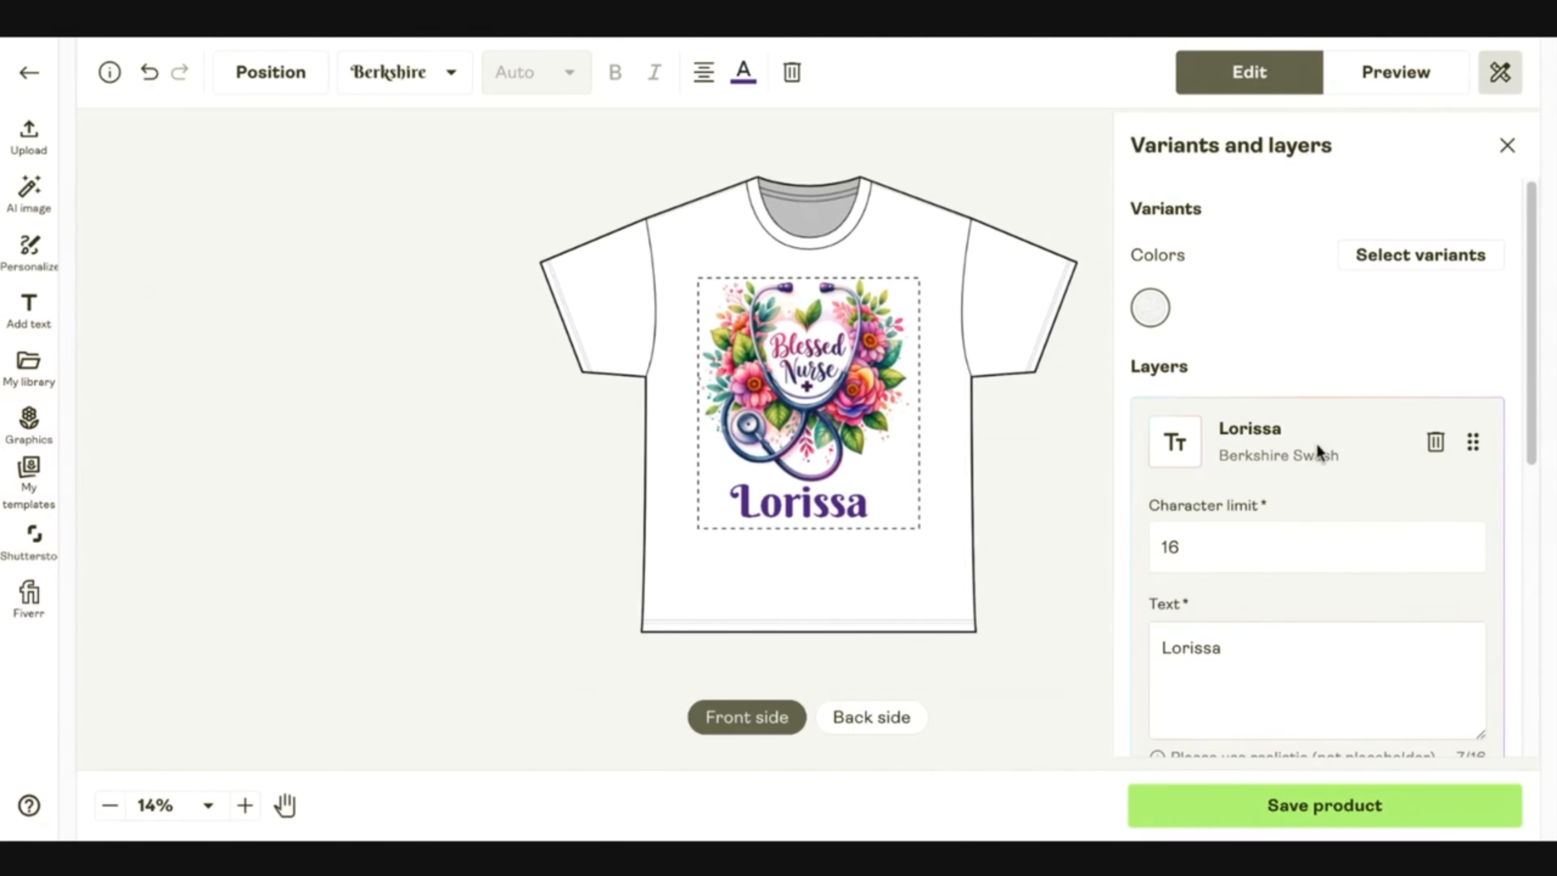
{"action": "left_click", "coordinate": [1257, 643]}
{"action": "type", "text": "-"}
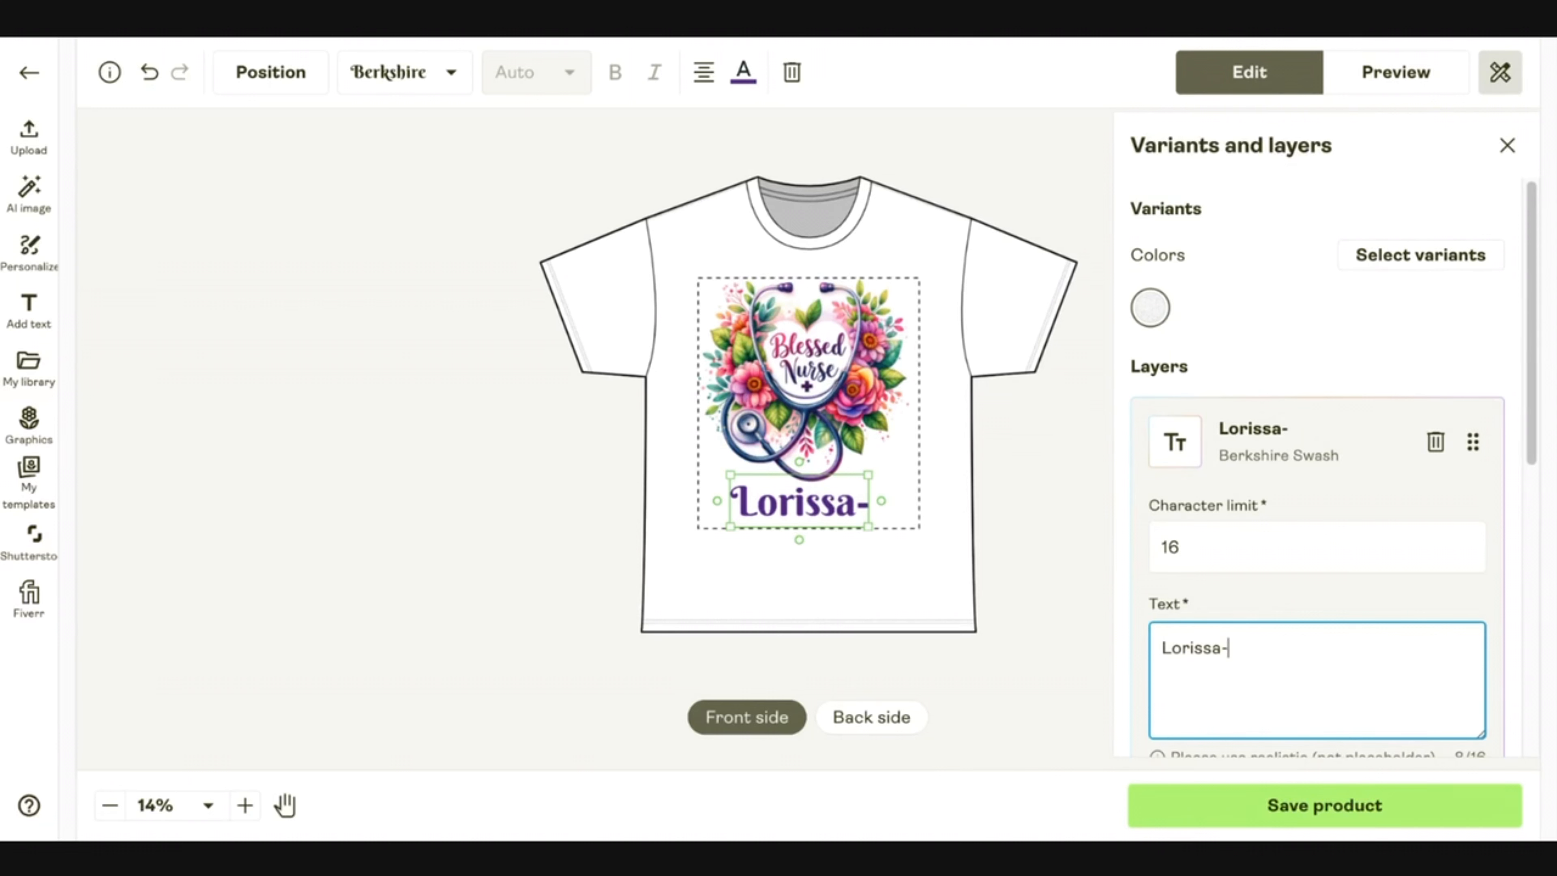
{"action": "type", "text": "Marie"}
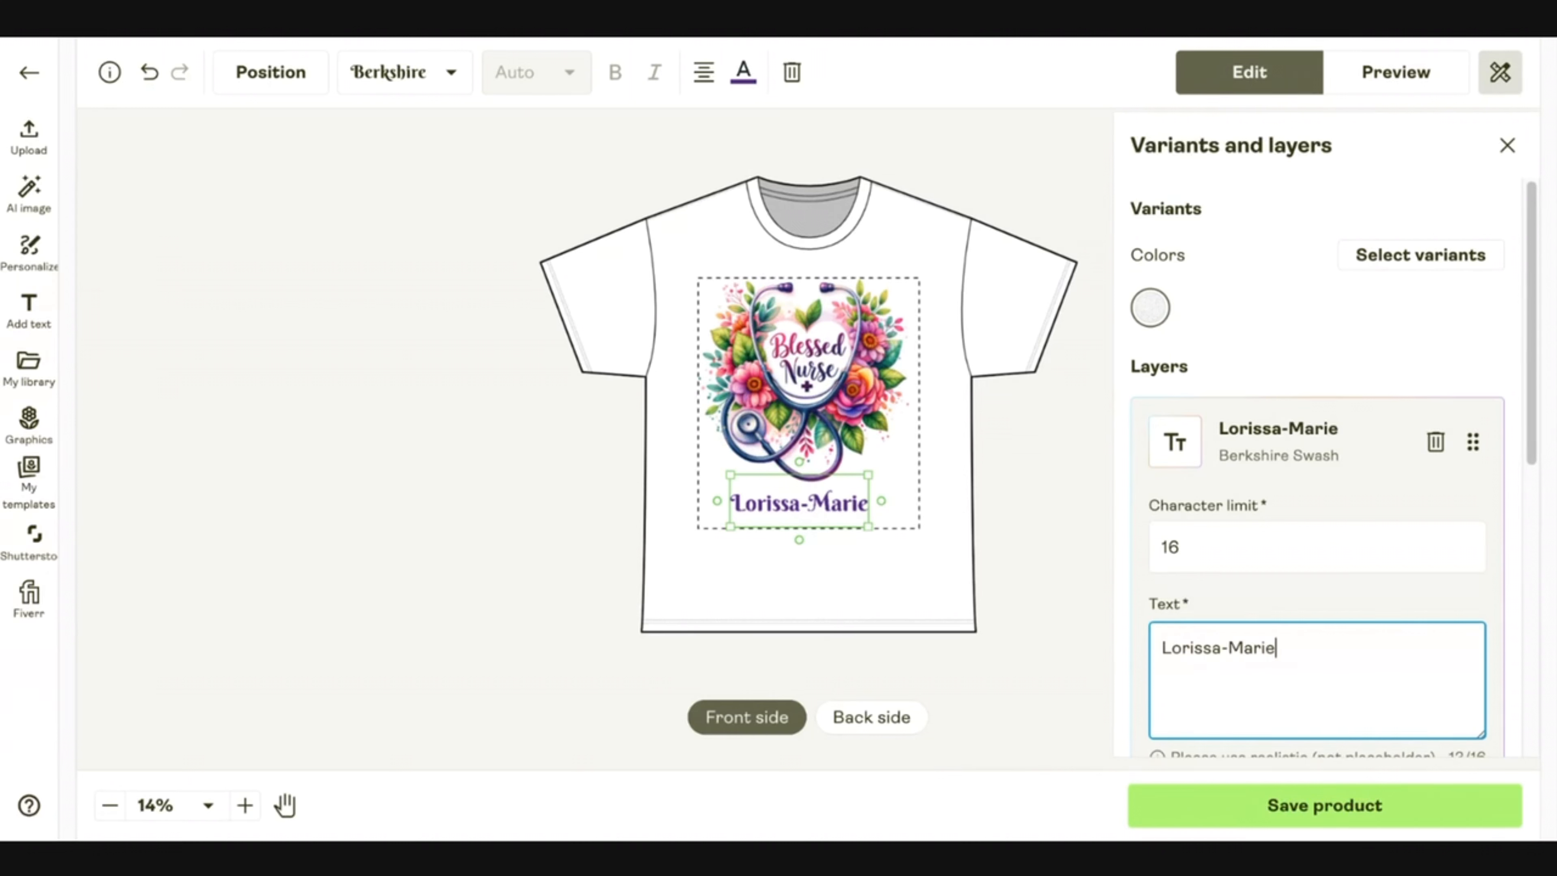
{"action": "scroll", "coordinate": [1080, 529], "scroll_direction": "down", "scroll_amount": 1}
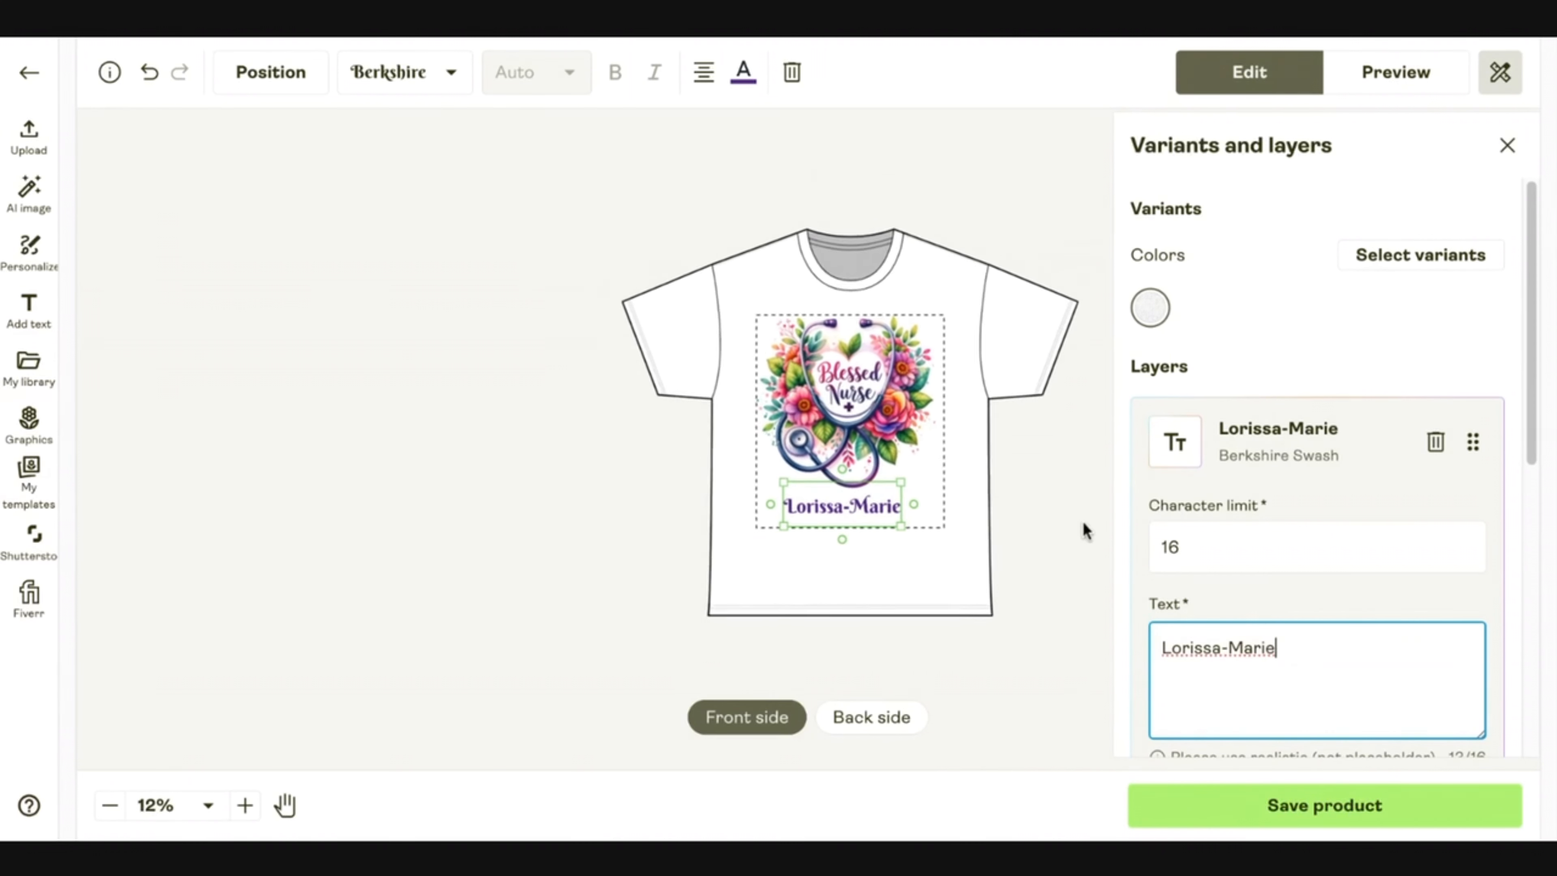
{"action": "scroll", "coordinate": [1292, 556], "scroll_direction": "down", "scroll_amount": 2}
{"action": "scroll", "coordinate": [1293, 553], "scroll_direction": "up", "scroll_amount": 1}
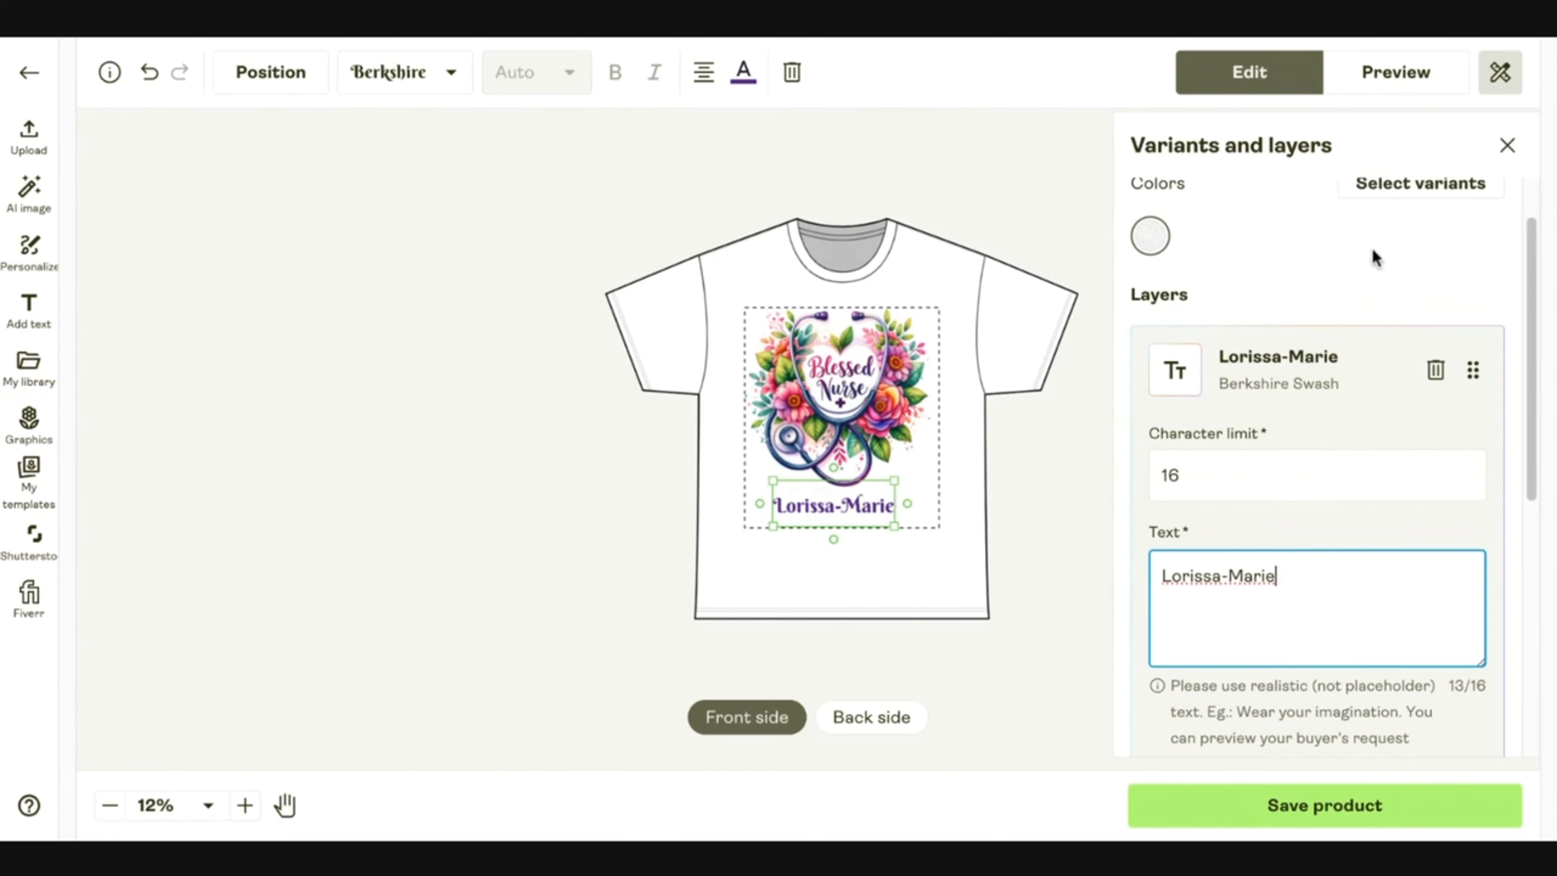
Preview the double-name design on the Front, Back, Front 2, Back 2 and Hanging 1 mockups
{"action": "left_click", "coordinate": [1397, 93]}
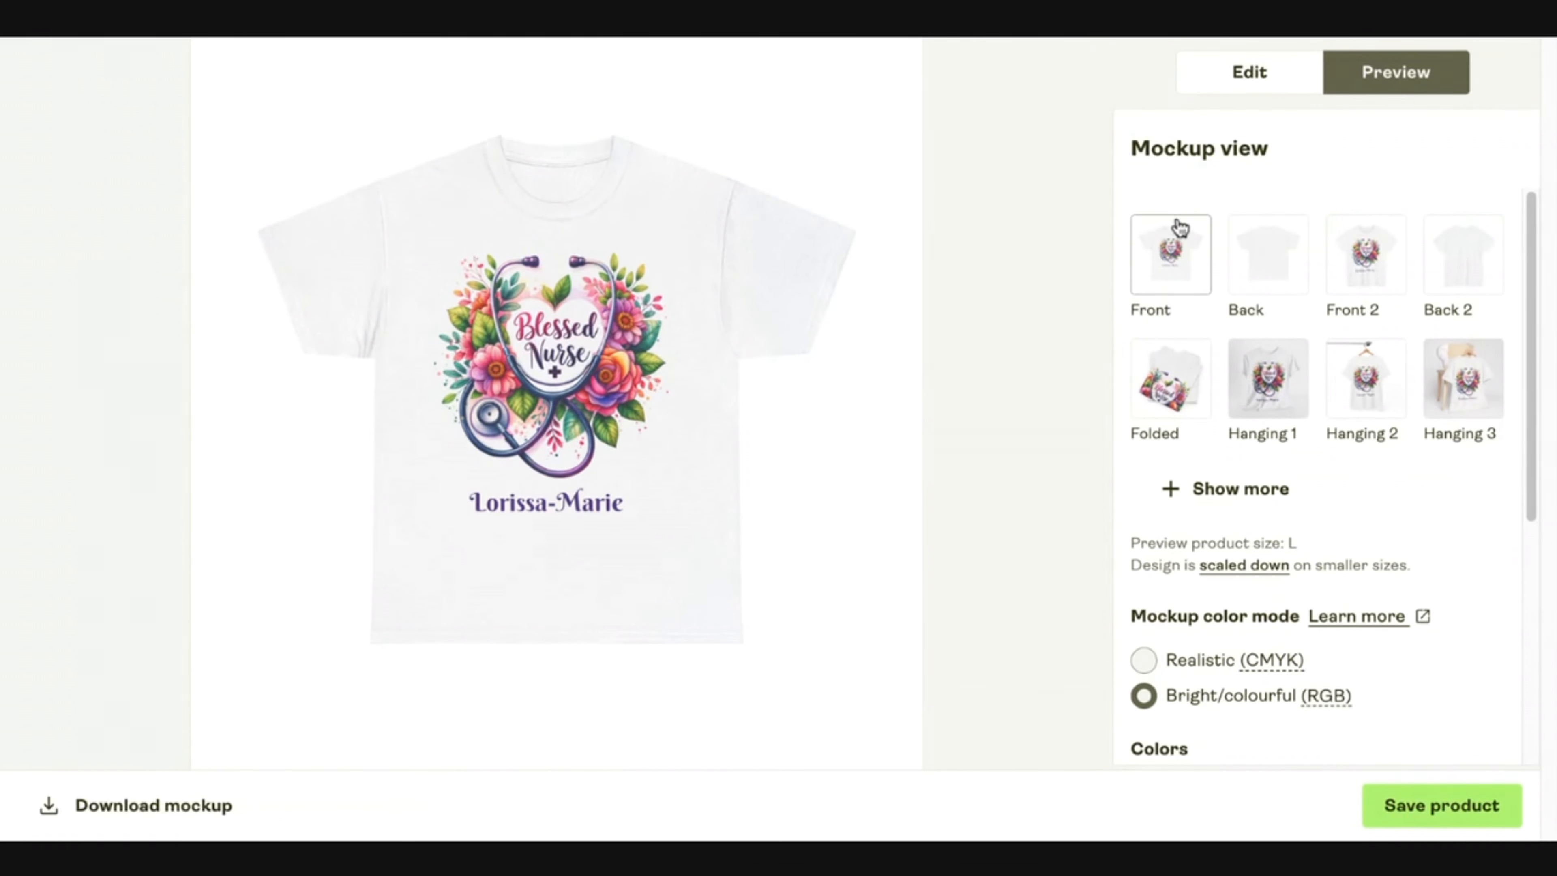
{"action": "left_click", "coordinate": [1261, 394]}
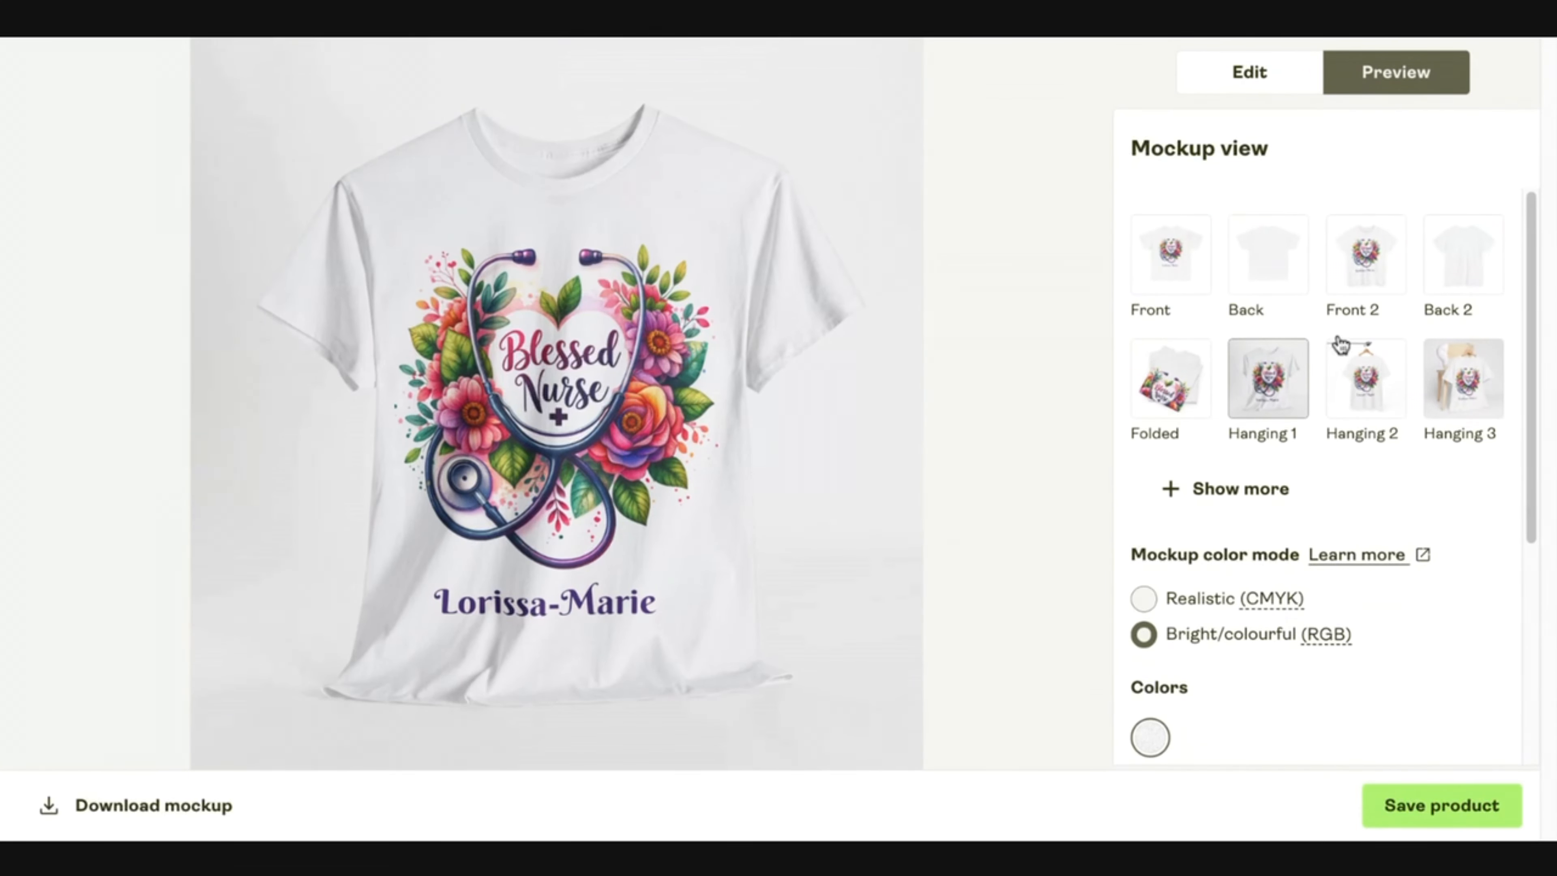
{"action": "left_click", "coordinate": [1303, 257]}
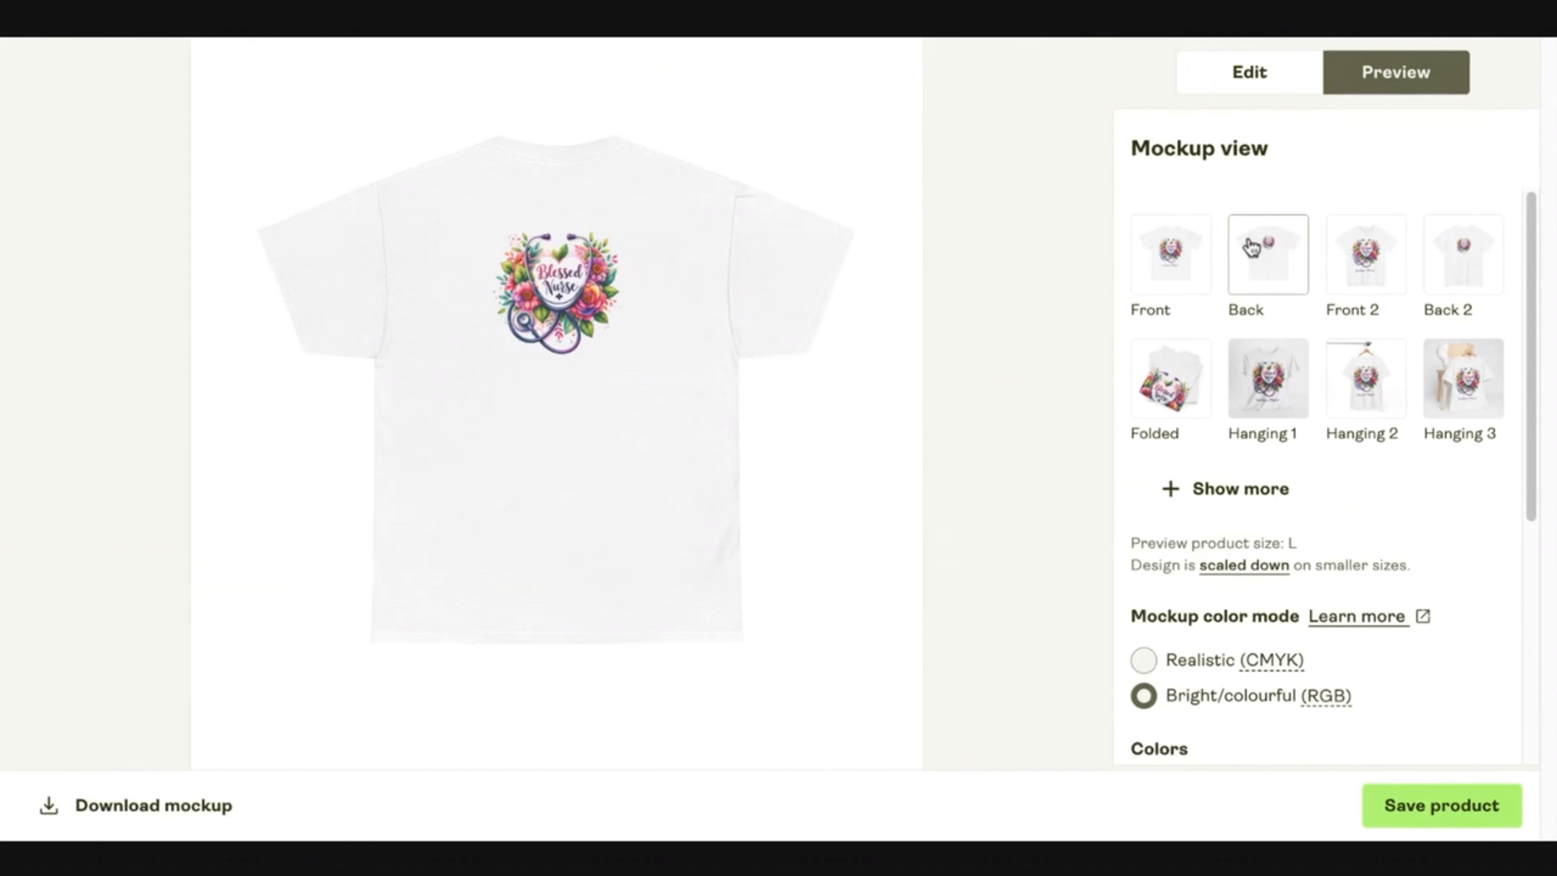
{"action": "left_click", "coordinate": [1181, 263]}
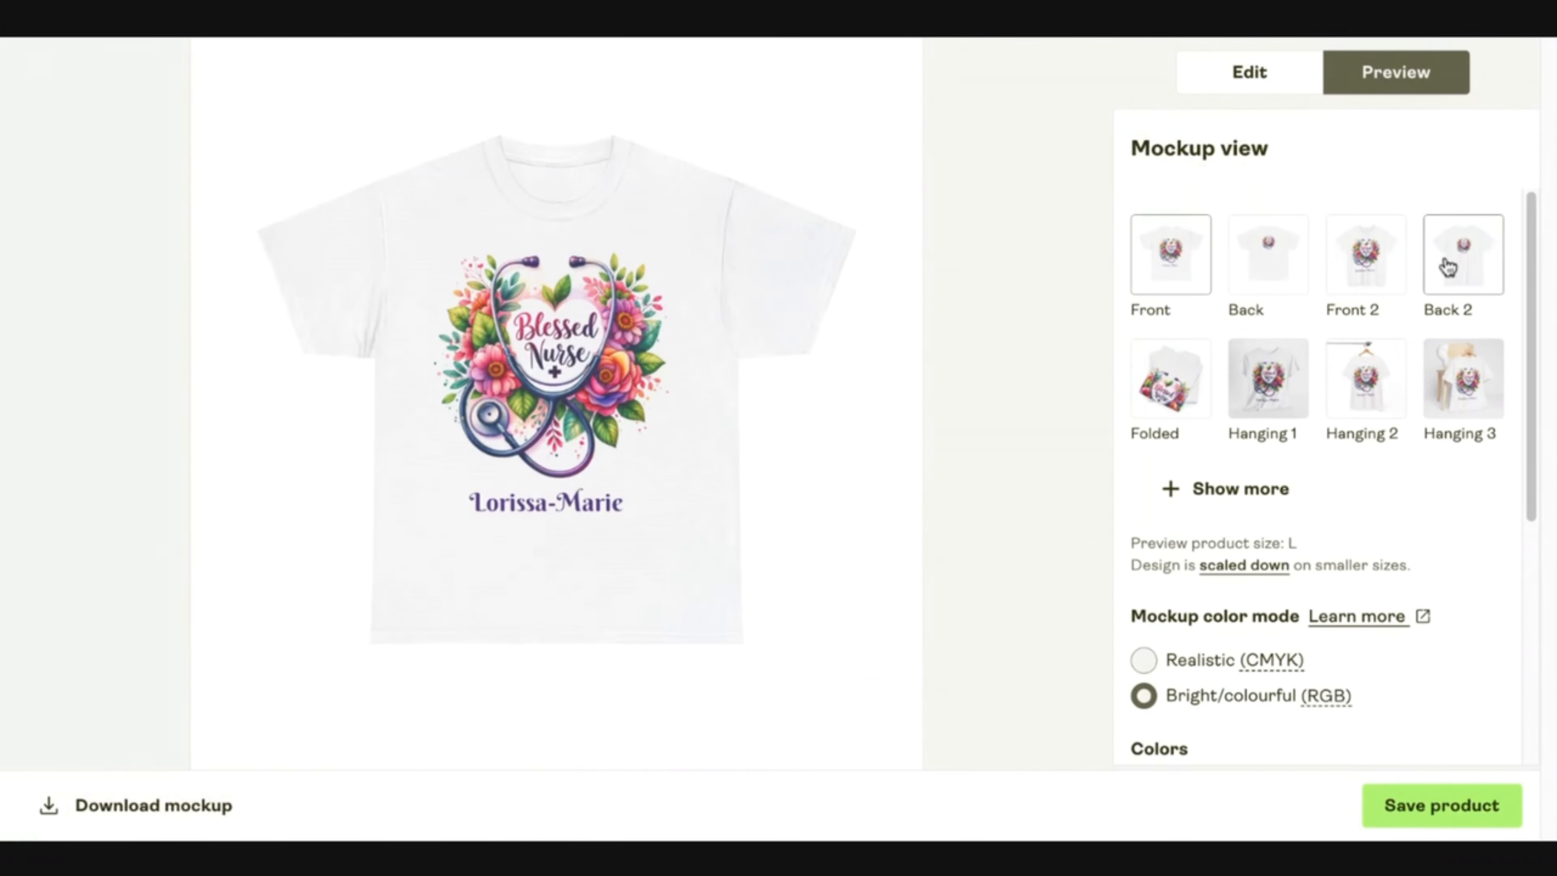
{"action": "left_click", "coordinate": [1448, 267]}
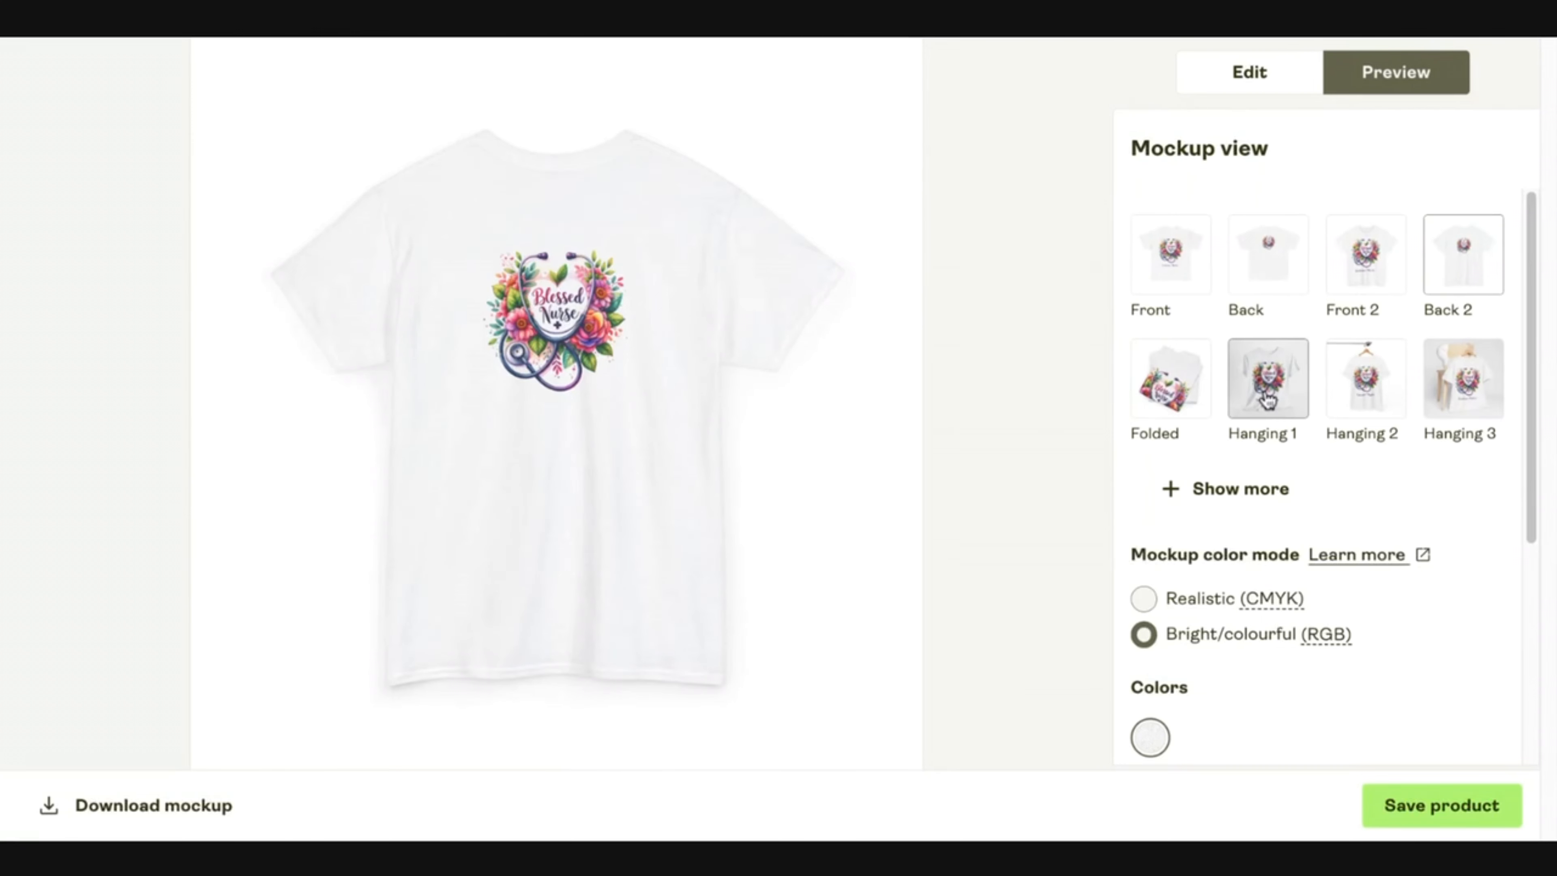
{"action": "left_click", "coordinate": [1267, 397]}
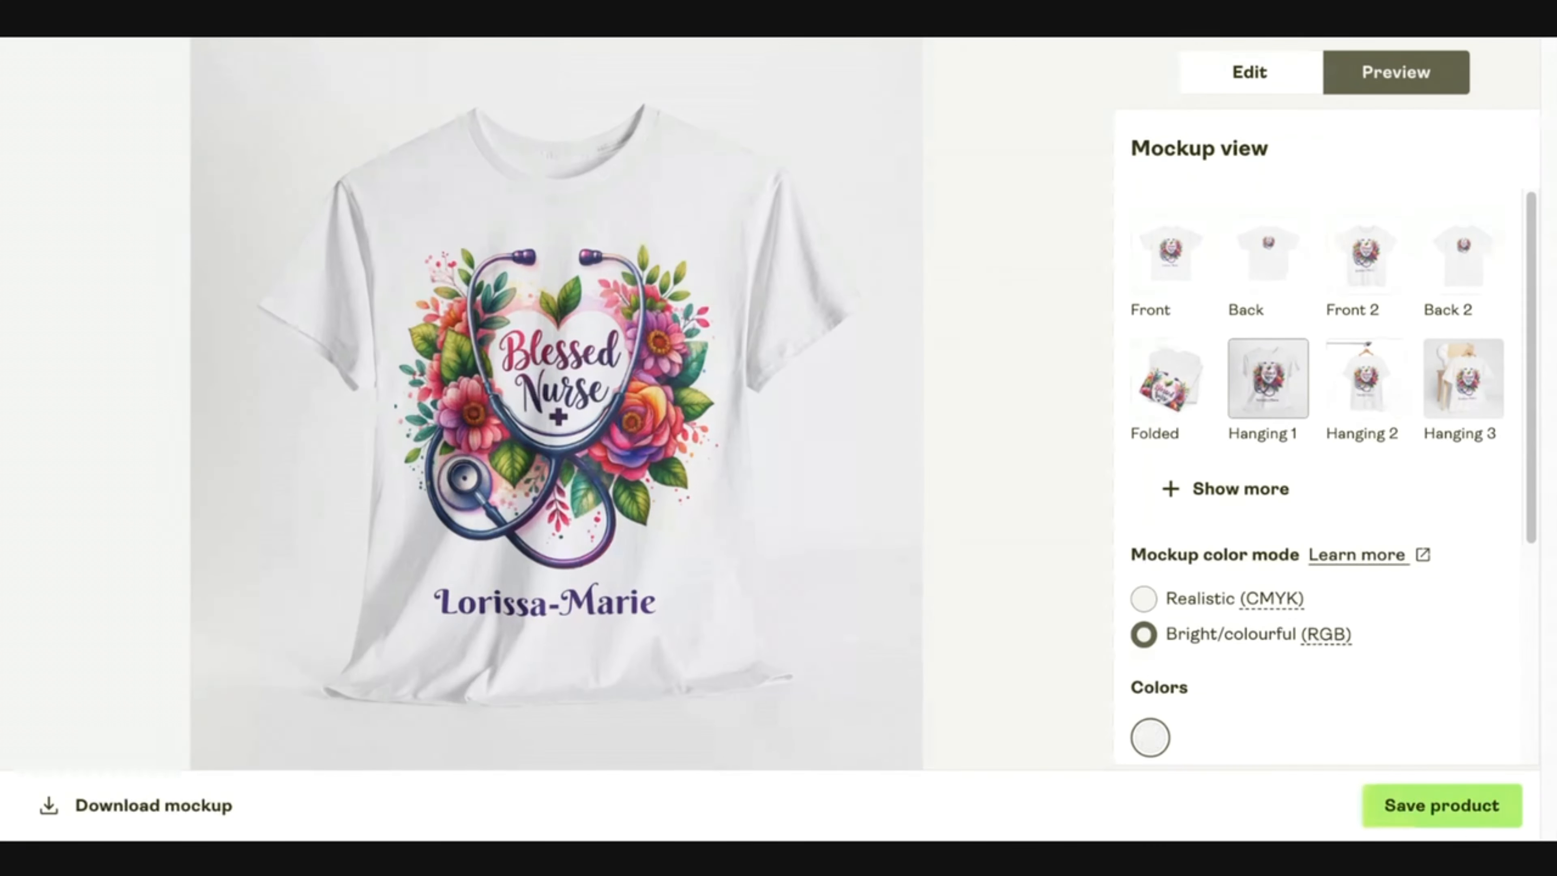
{"action": "left_click", "coordinate": [1373, 273]}
{"action": "left_click", "coordinate": [1278, 276]}
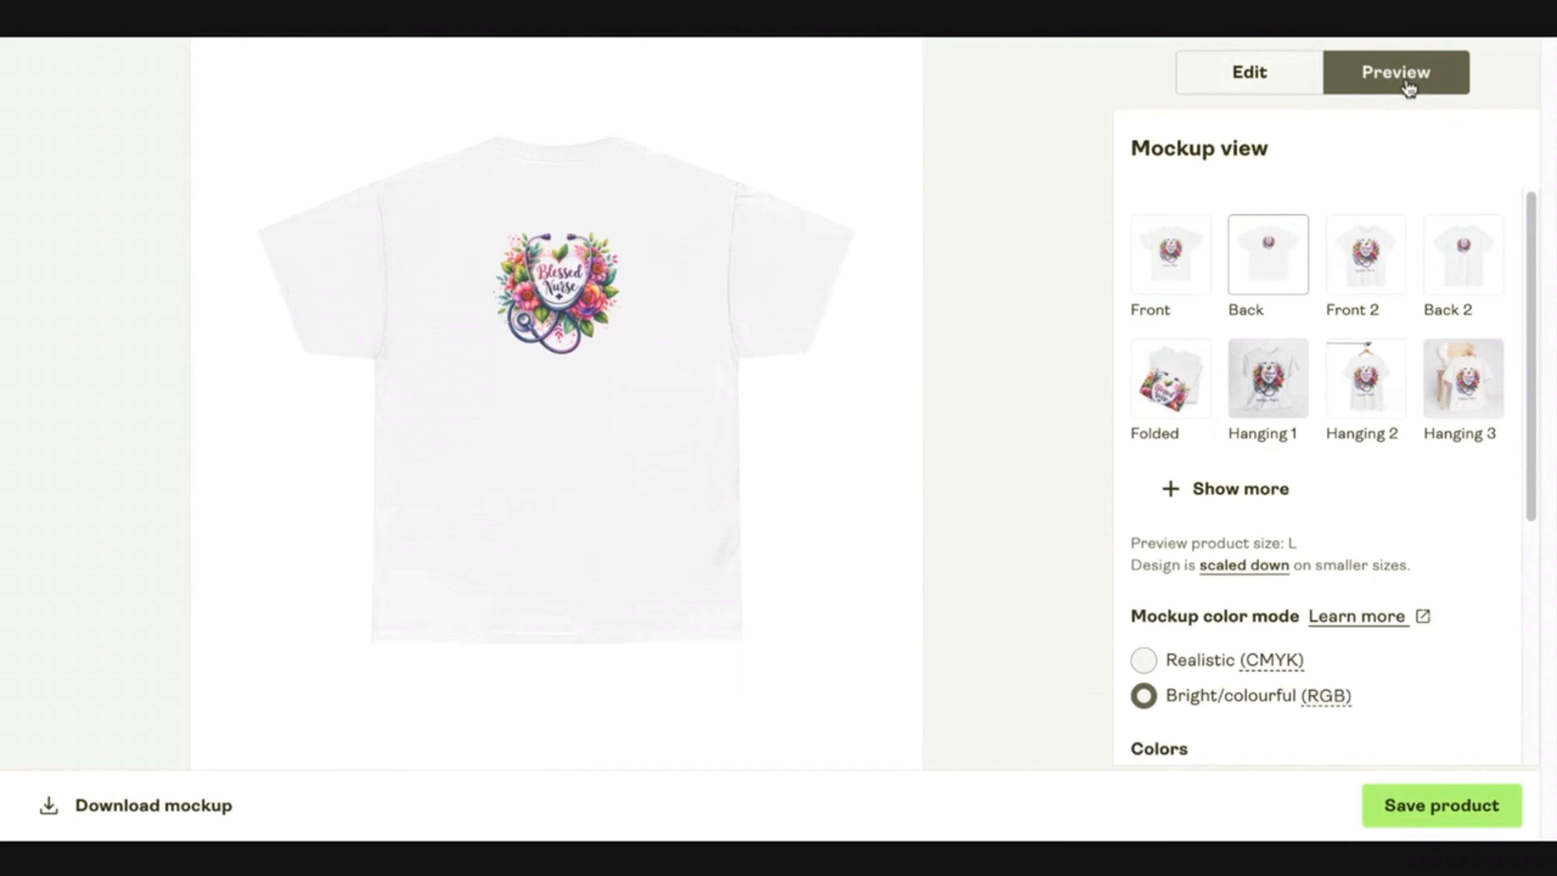
Return to editing the shirt's front side and open the color variant selection
{"action": "left_click", "coordinate": [1248, 86]}
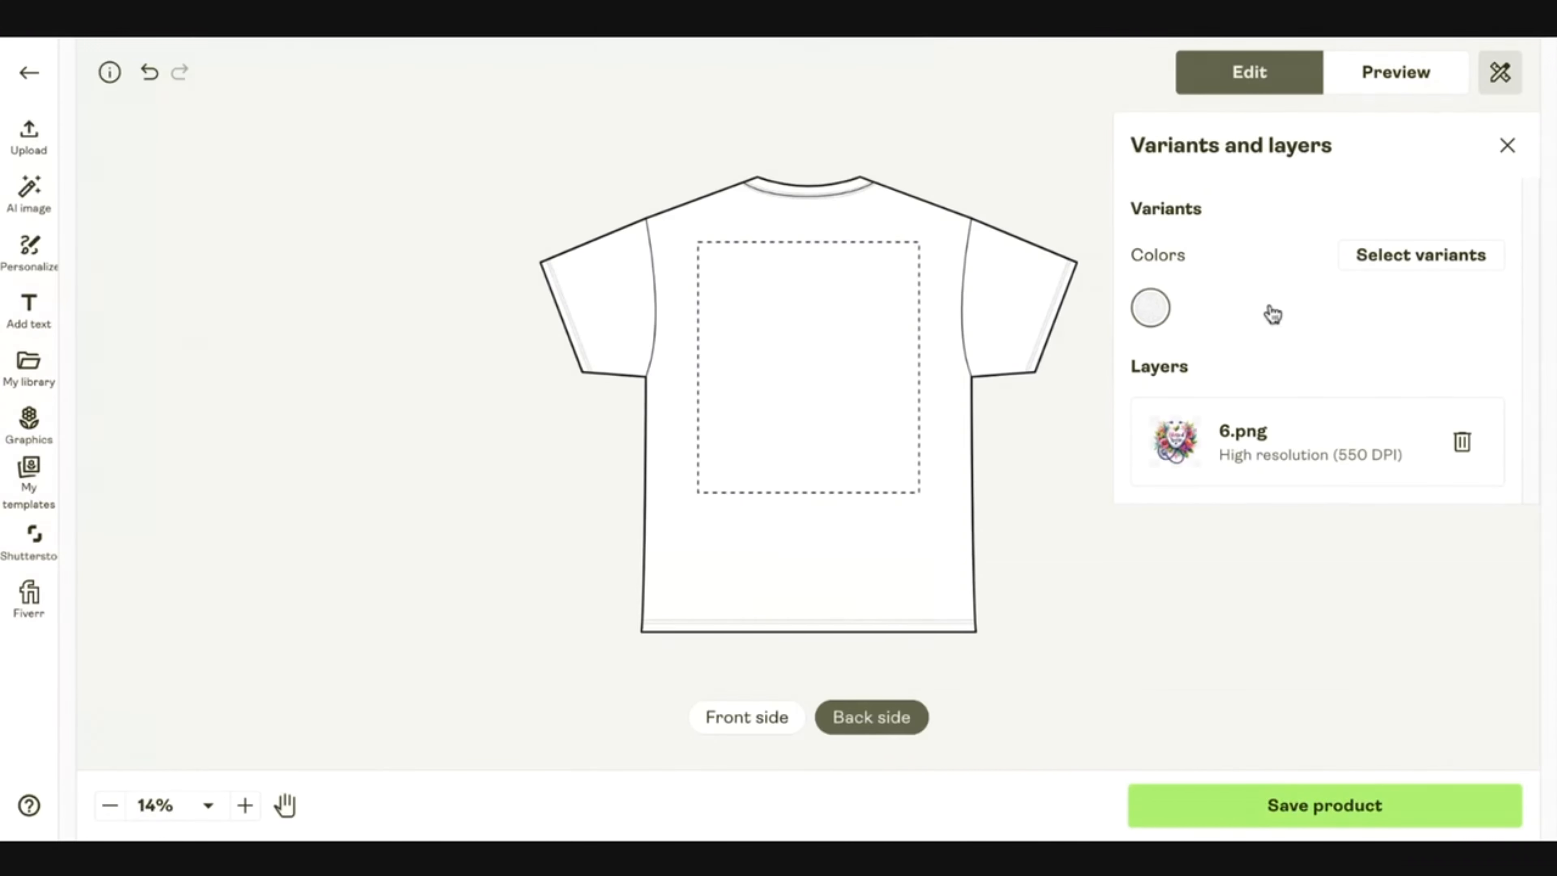
{"action": "left_click", "coordinate": [765, 738]}
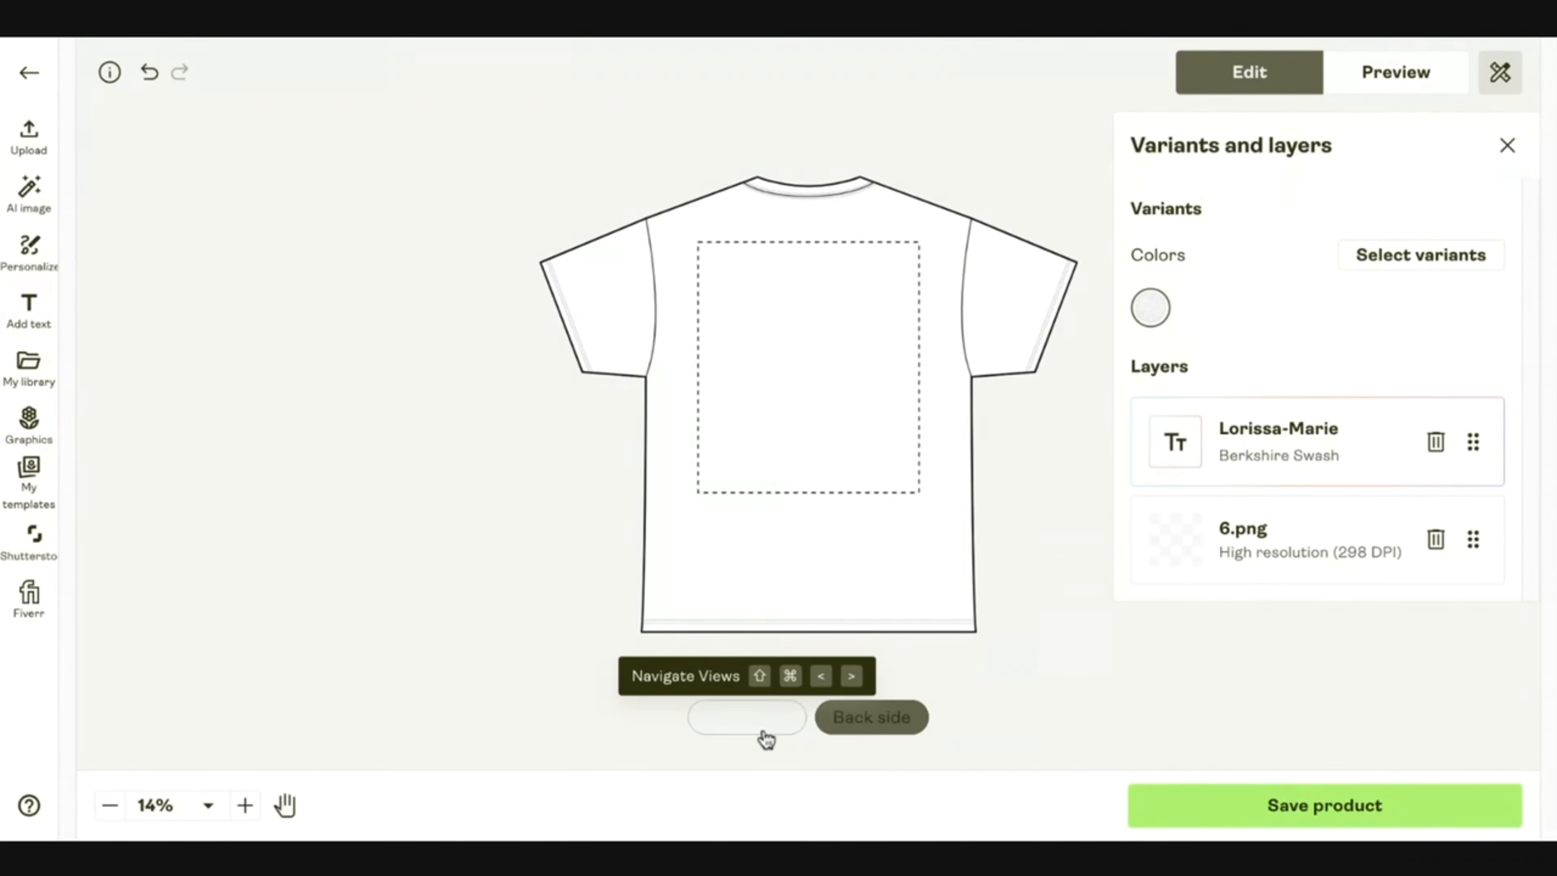
{"action": "left_click", "coordinate": [1409, 256]}
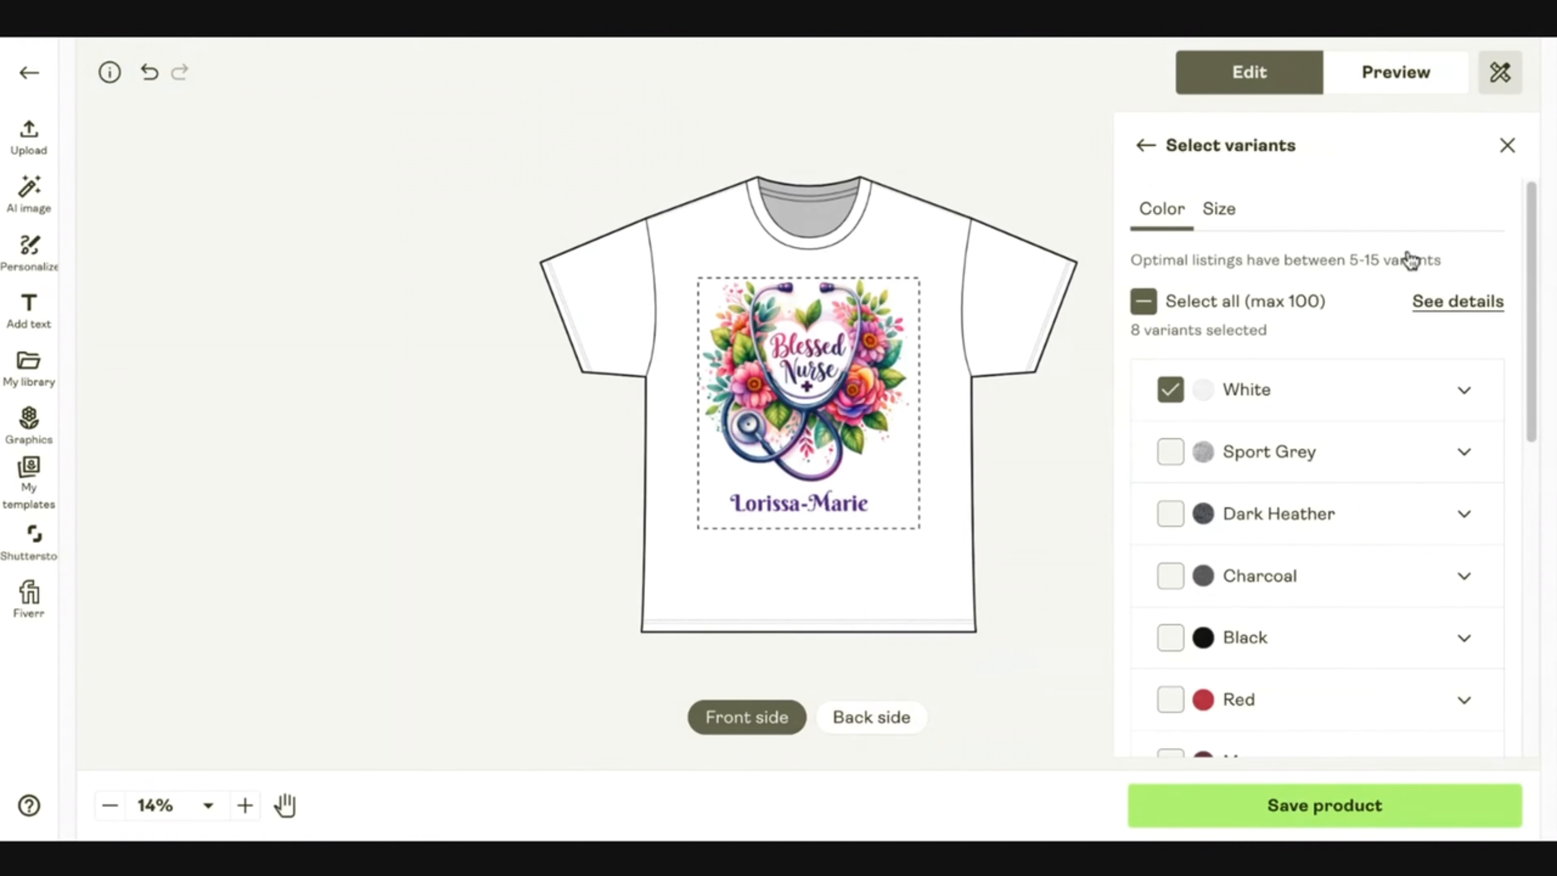
Try the Sport Grey, Dark Heather and Charcoal shirt colors against the design, deselecting each one after checking it
{"action": "left_click", "coordinate": [1170, 454]}
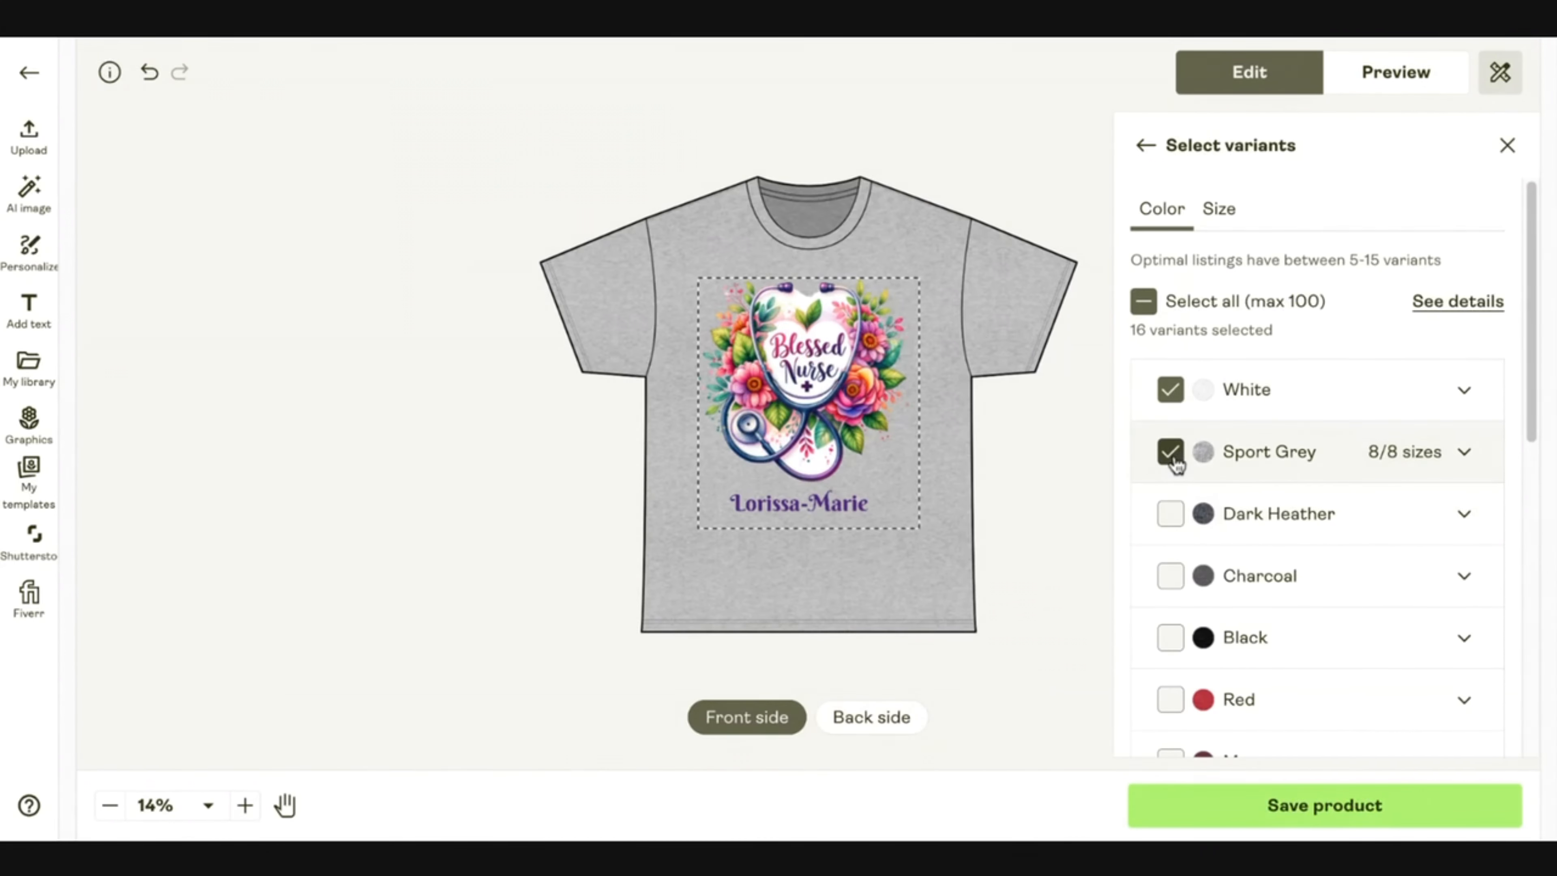
{"action": "left_click", "coordinate": [882, 721]}
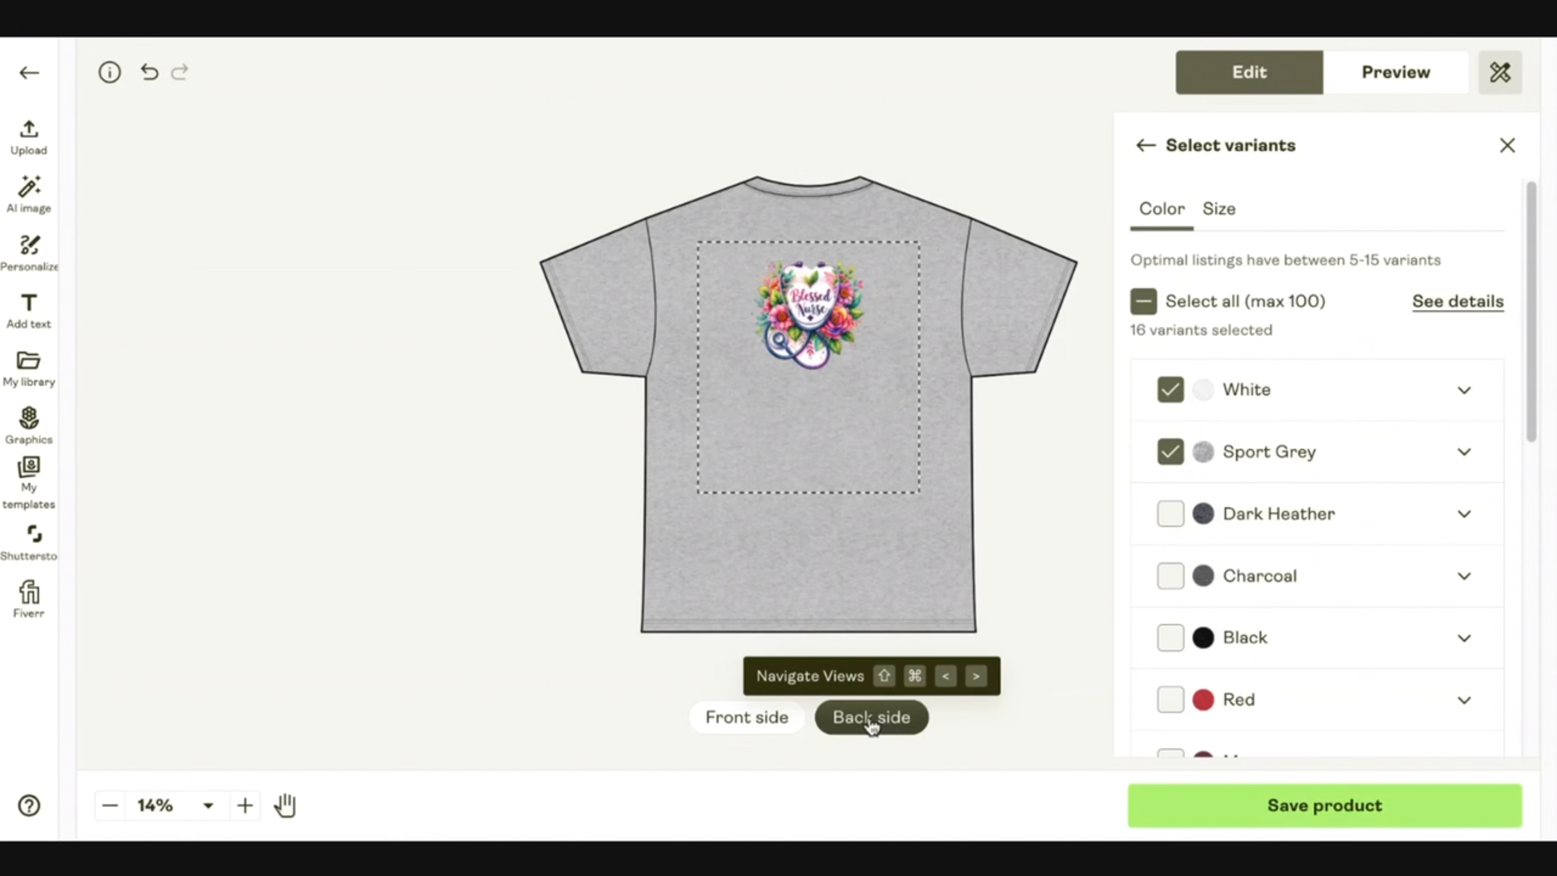
{"action": "left_click", "coordinate": [791, 719]}
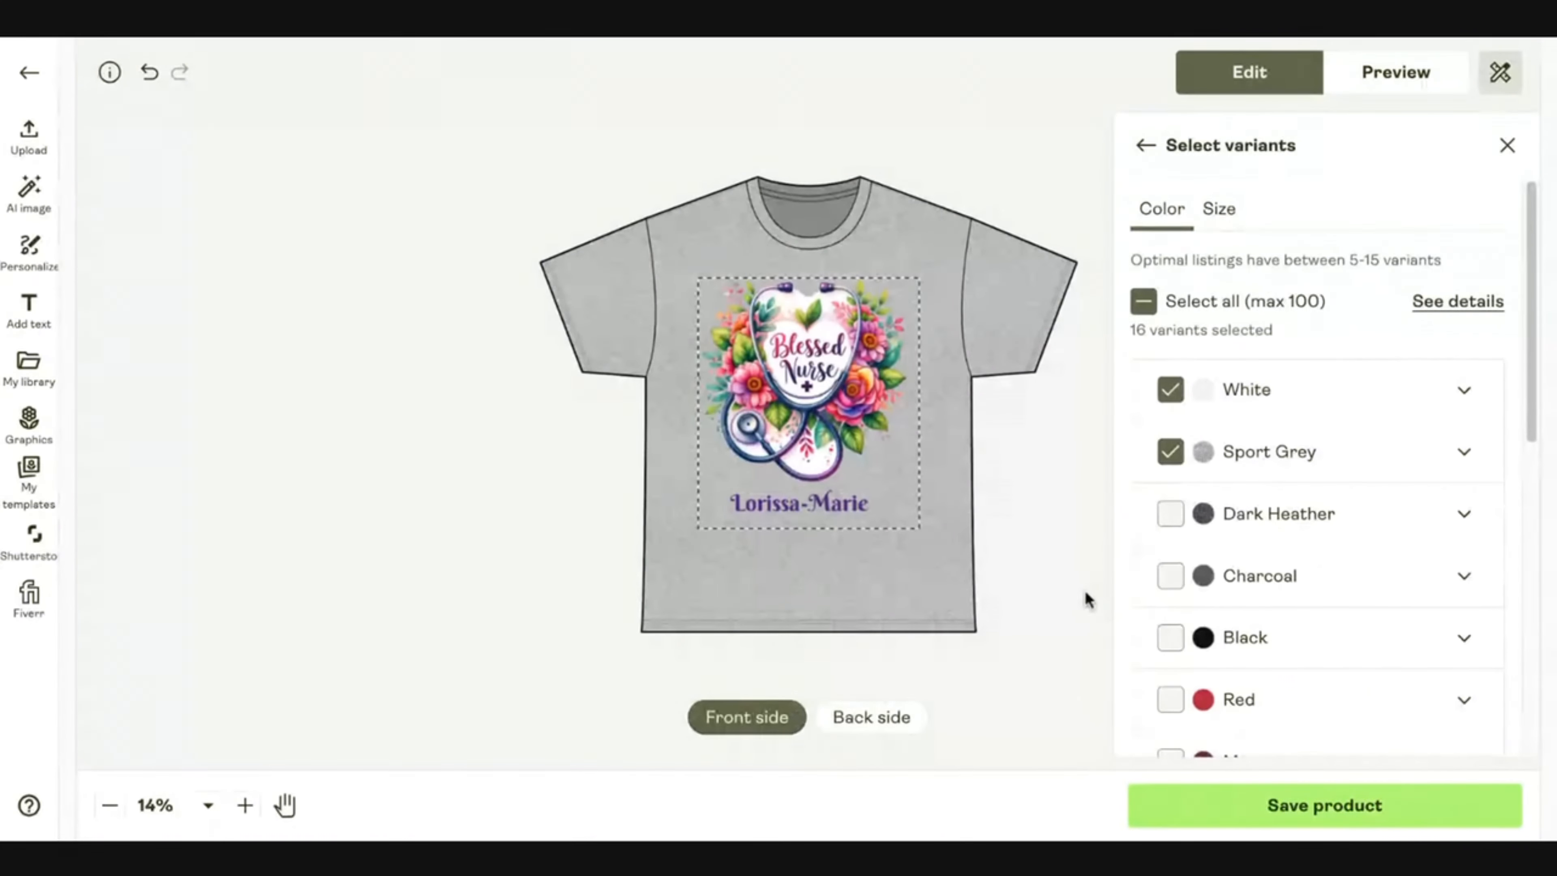
{"action": "left_click", "coordinate": [1170, 452]}
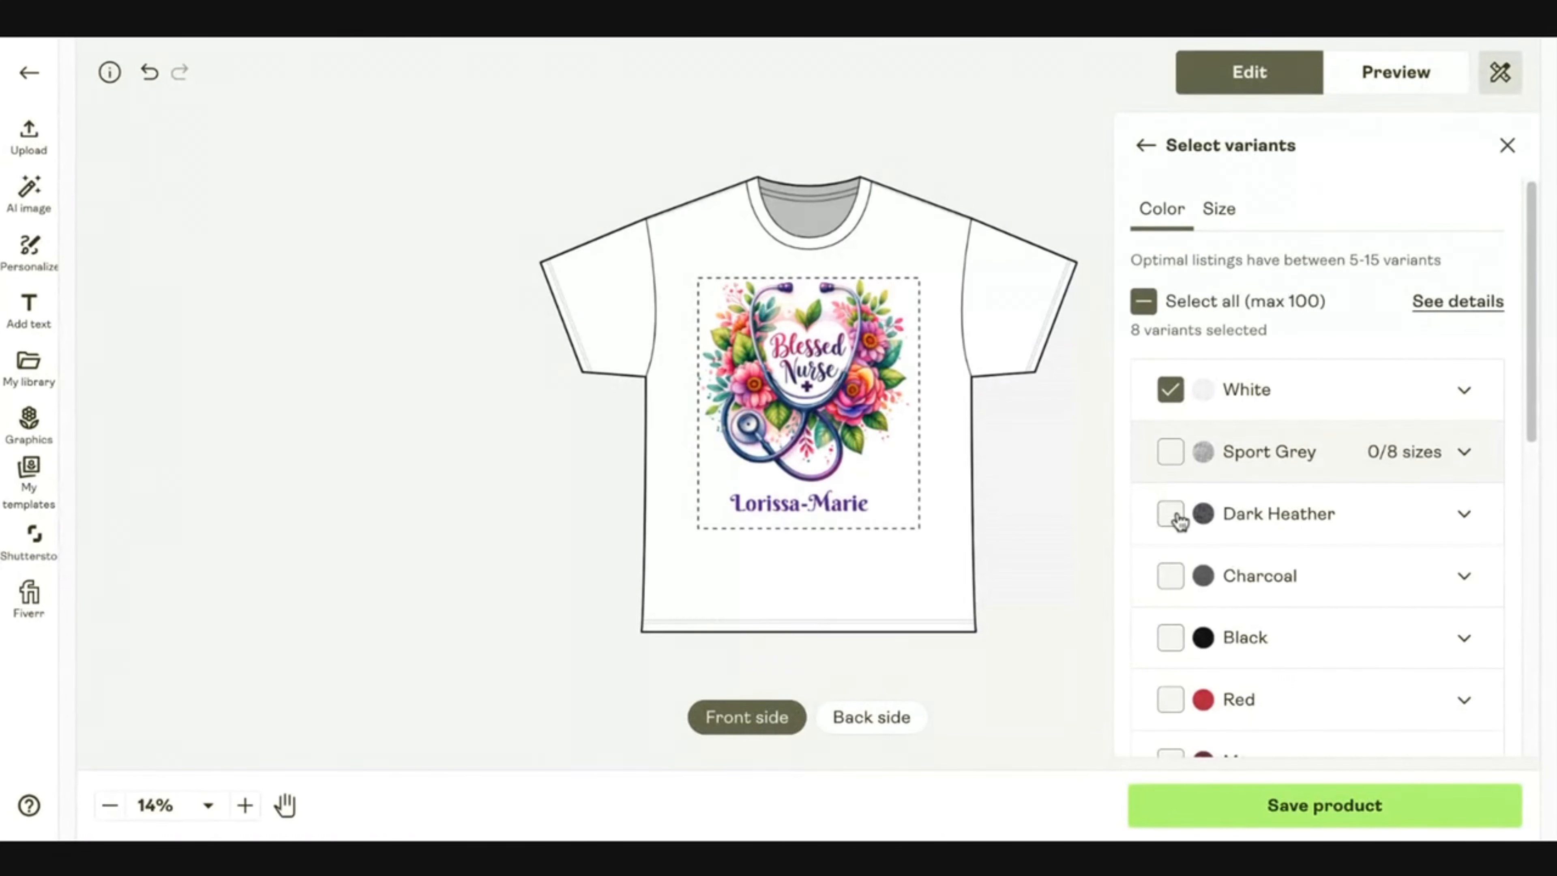
{"action": "left_click", "coordinate": [1171, 514]}
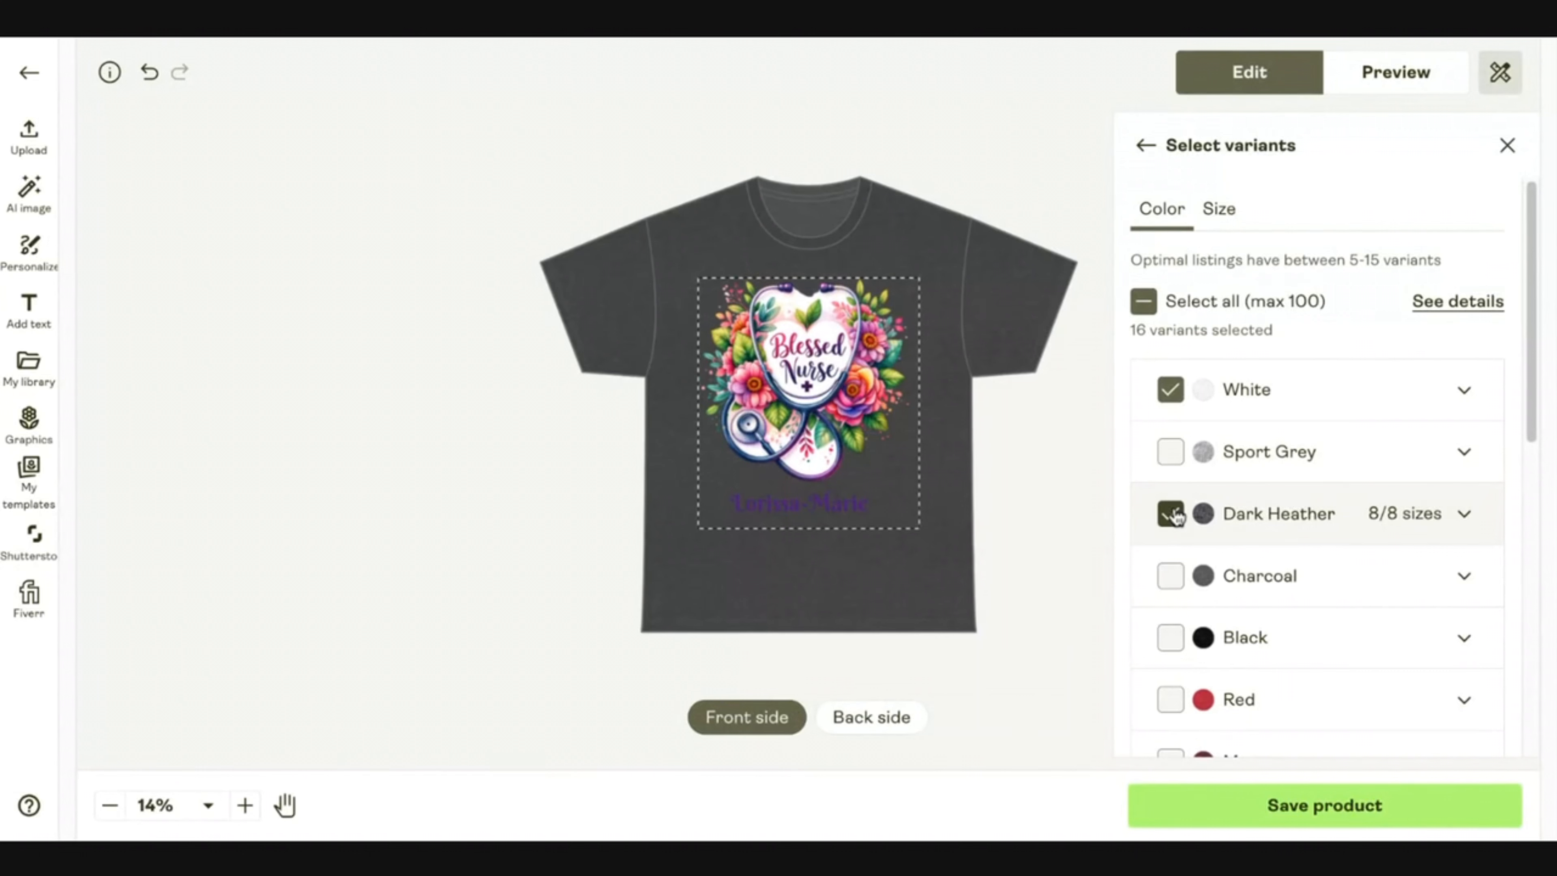
{"action": "left_click", "coordinate": [1171, 514]}
{"action": "left_click", "coordinate": [1170, 576]}
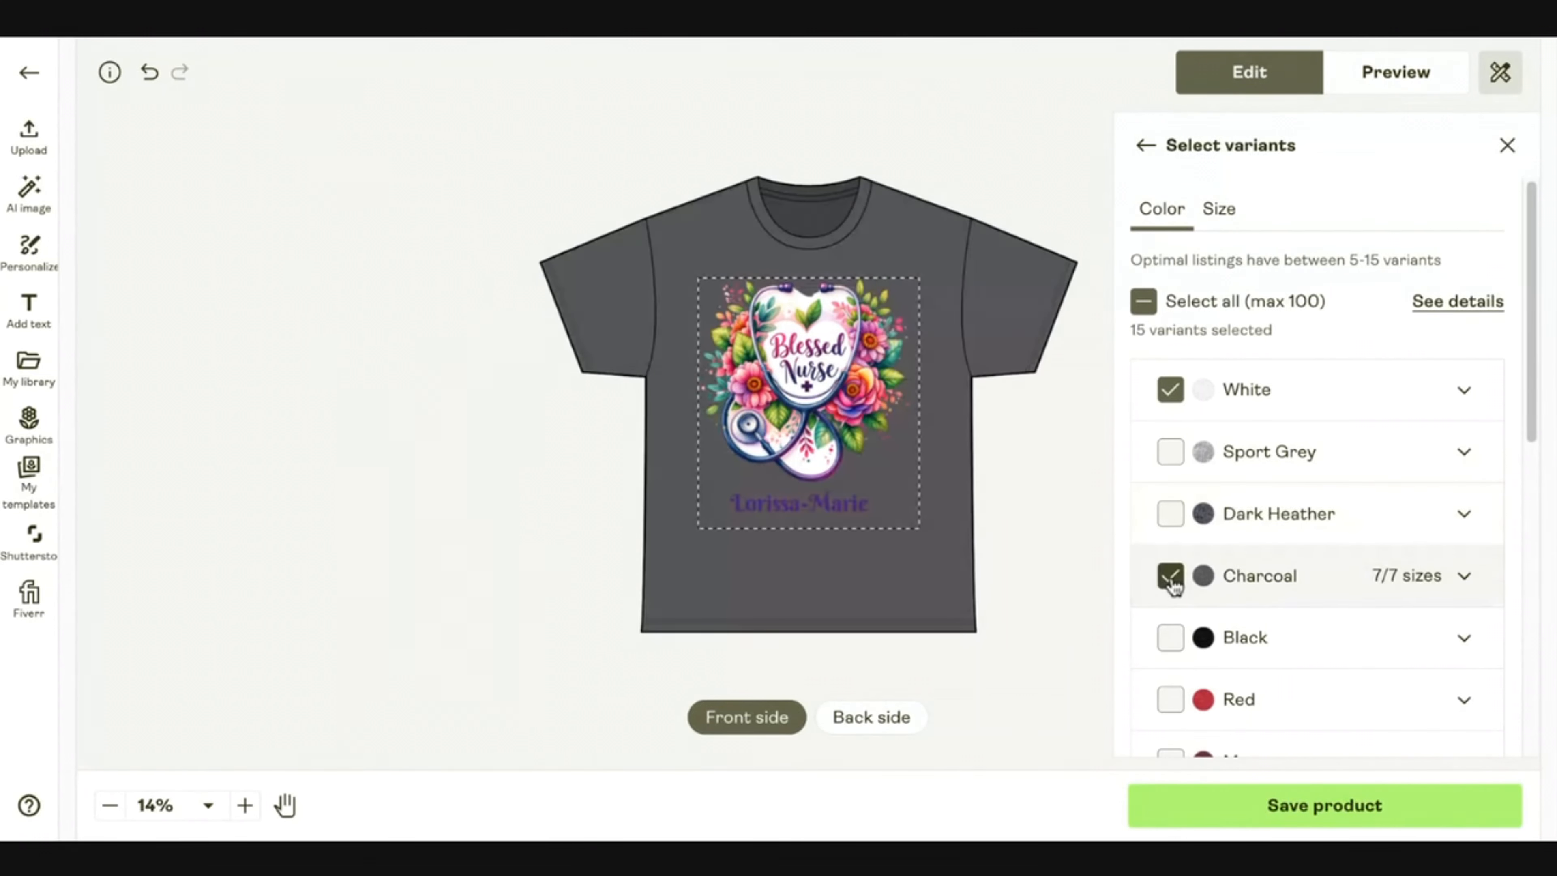
{"action": "scroll", "coordinate": [1173, 585], "scroll_direction": "down", "scroll_amount": 3}
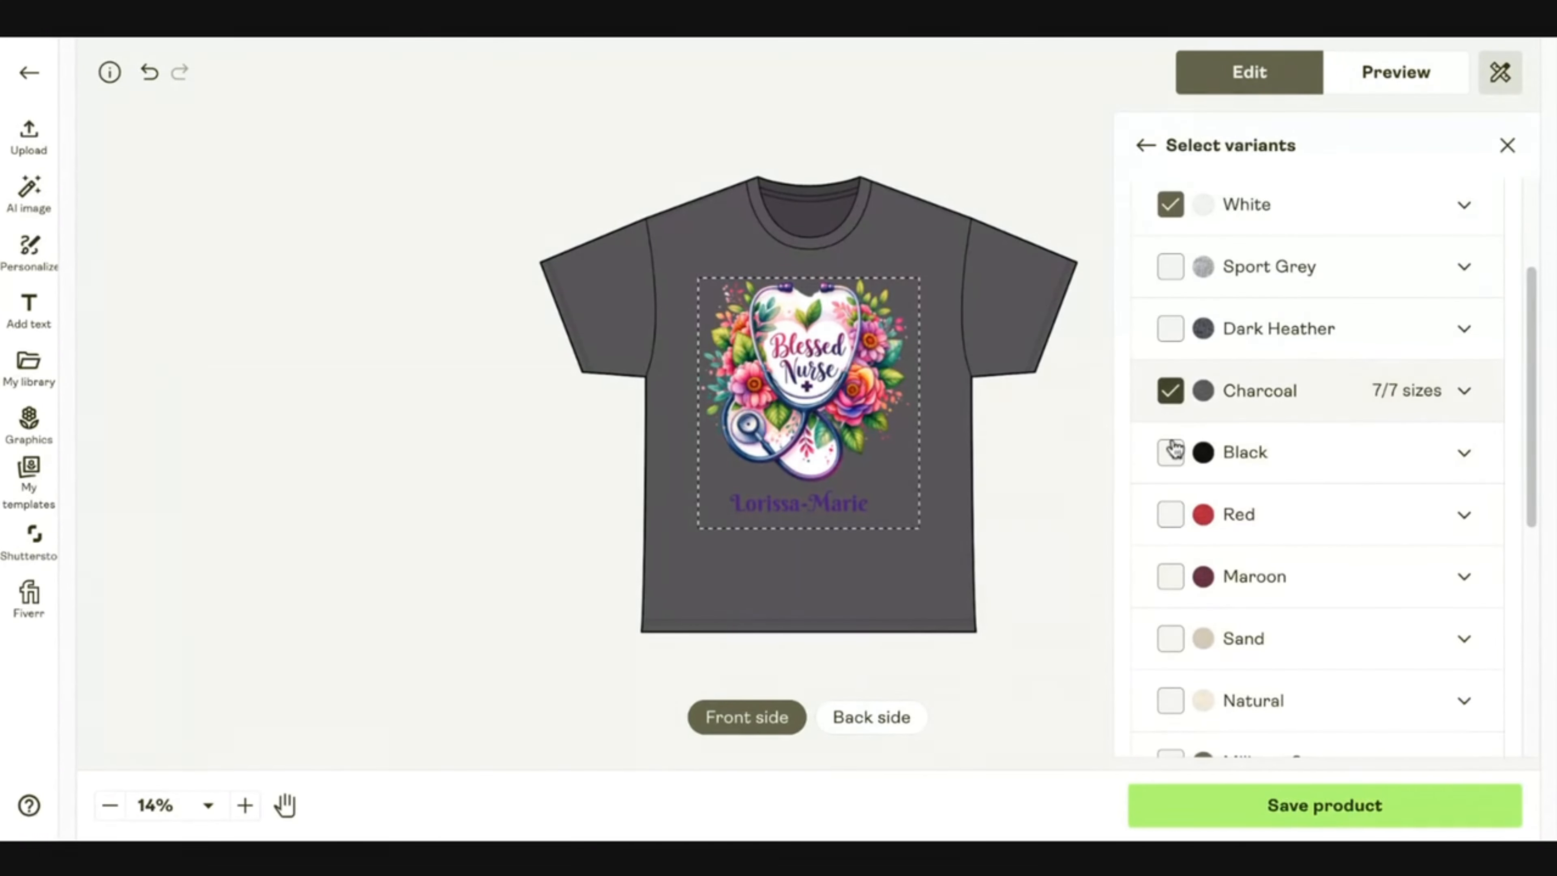
{"action": "left_click", "coordinate": [1170, 393]}
Add the Sand and Natural color variants and check the Natural shirt's back and front sides
{"action": "left_click", "coordinate": [1170, 640]}
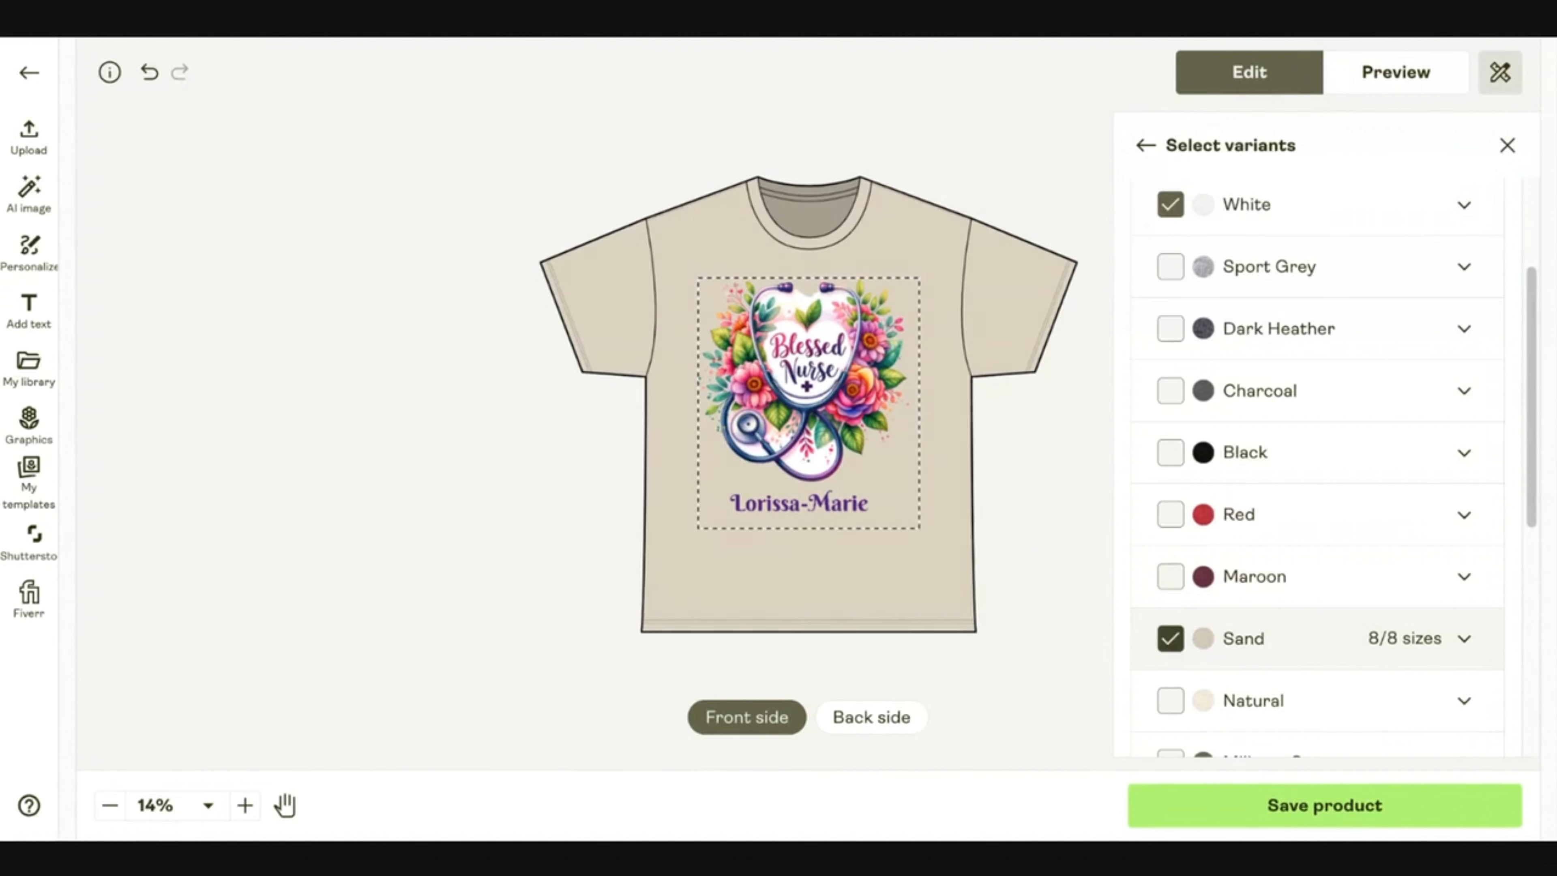
{"action": "left_click", "coordinate": [1172, 703]}
{"action": "scroll", "coordinate": [1171, 699], "scroll_direction": "down", "scroll_amount": 1}
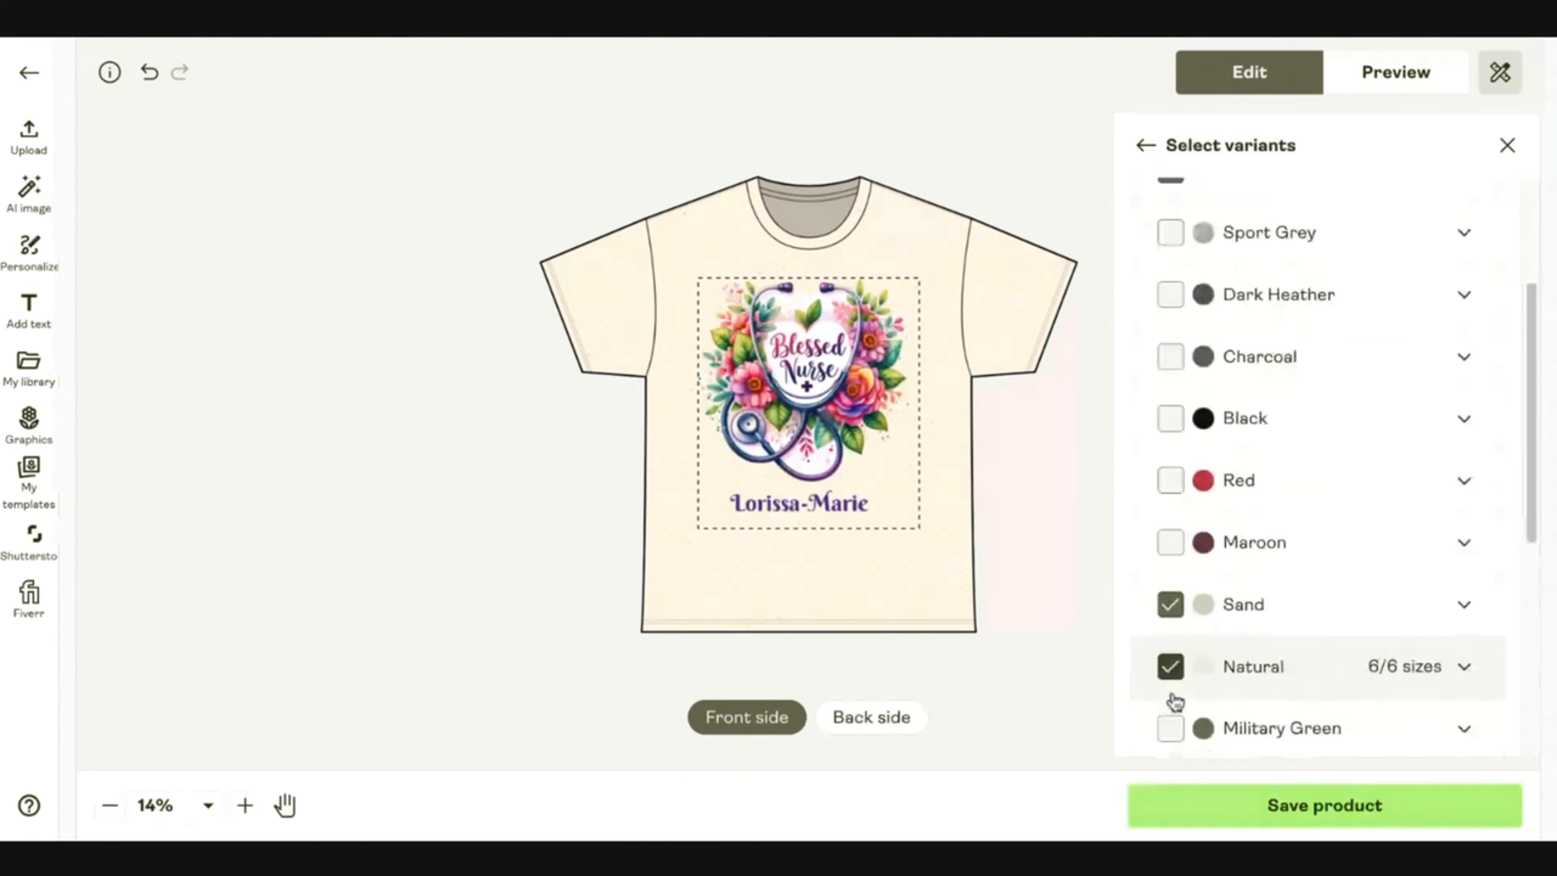
{"action": "left_click", "coordinate": [887, 733]}
{"action": "left_click", "coordinate": [758, 727]}
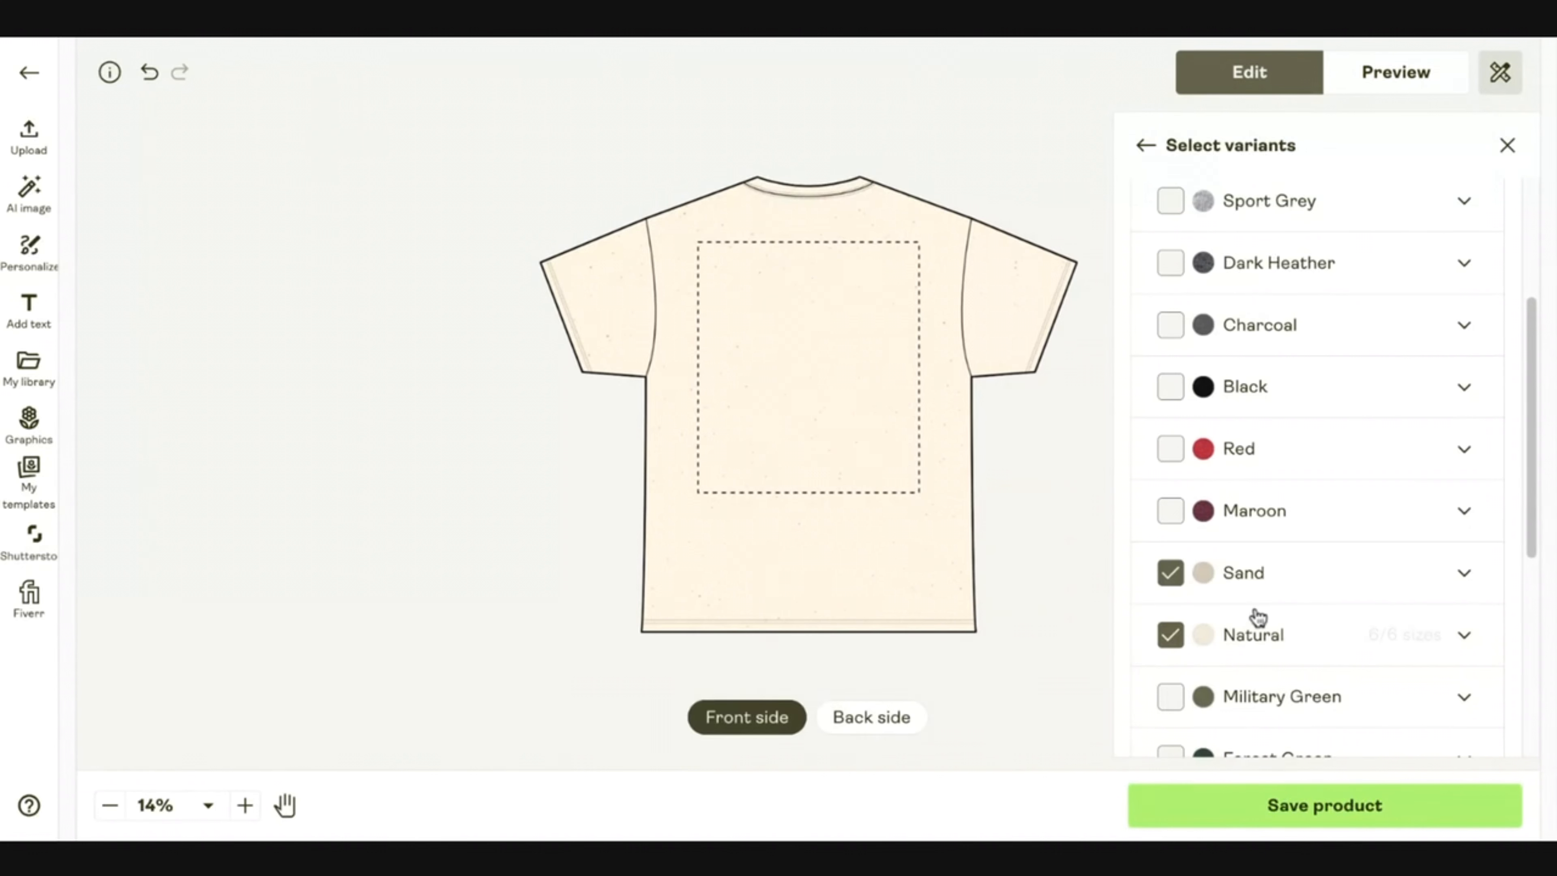
Add the Light Blue color variant and check the design on its back and front sides
{"action": "scroll", "coordinate": [1255, 617], "scroll_direction": "down", "scroll_amount": 2}
{"action": "left_click", "coordinate": [1170, 635]}
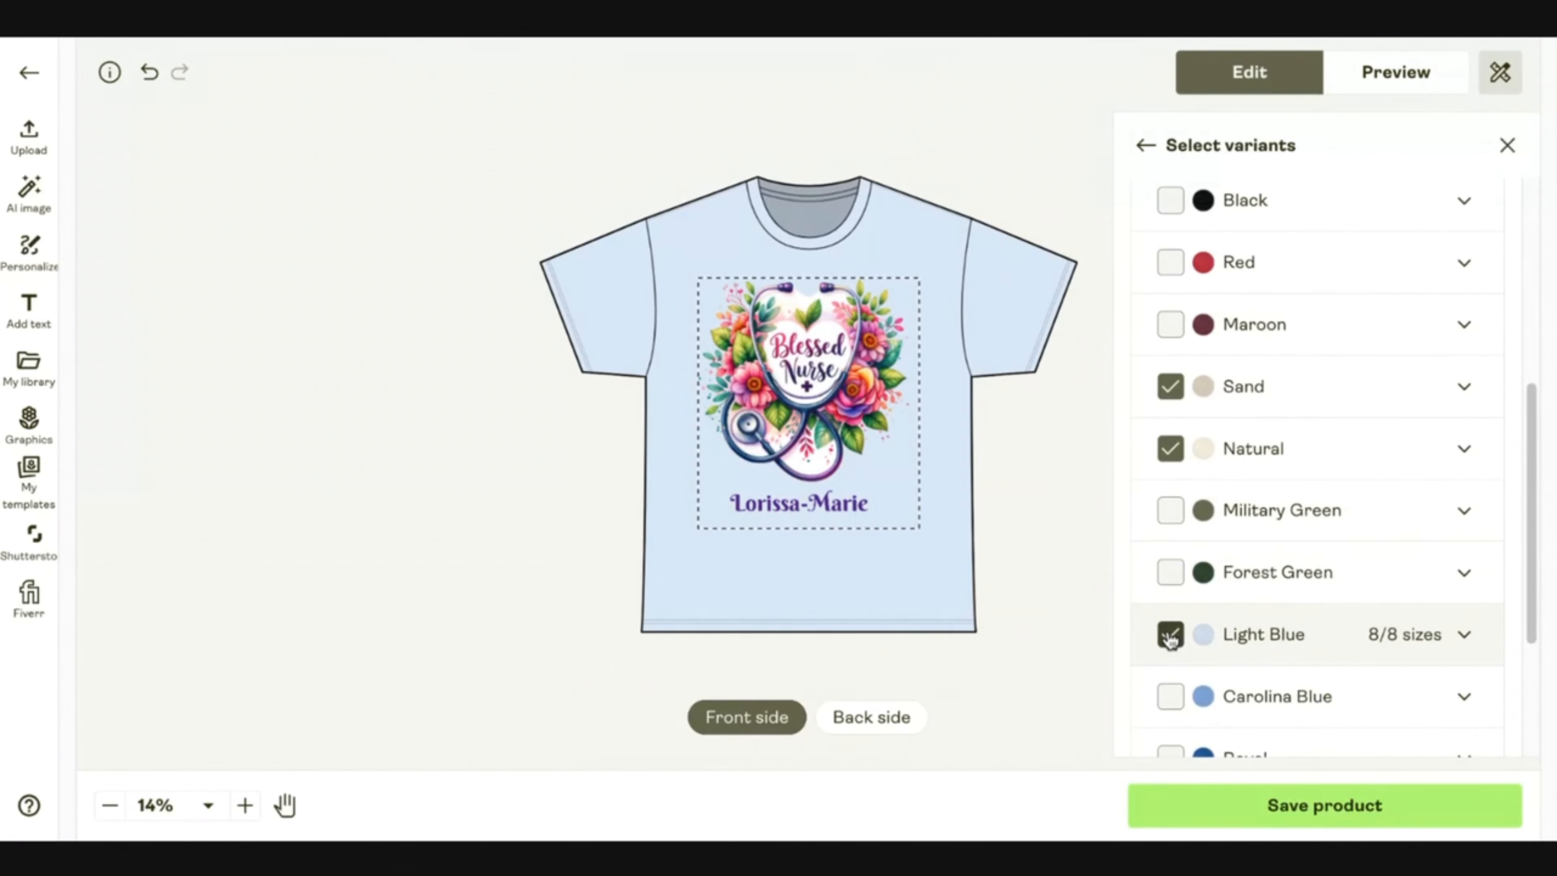
{"action": "left_click", "coordinate": [886, 734]}
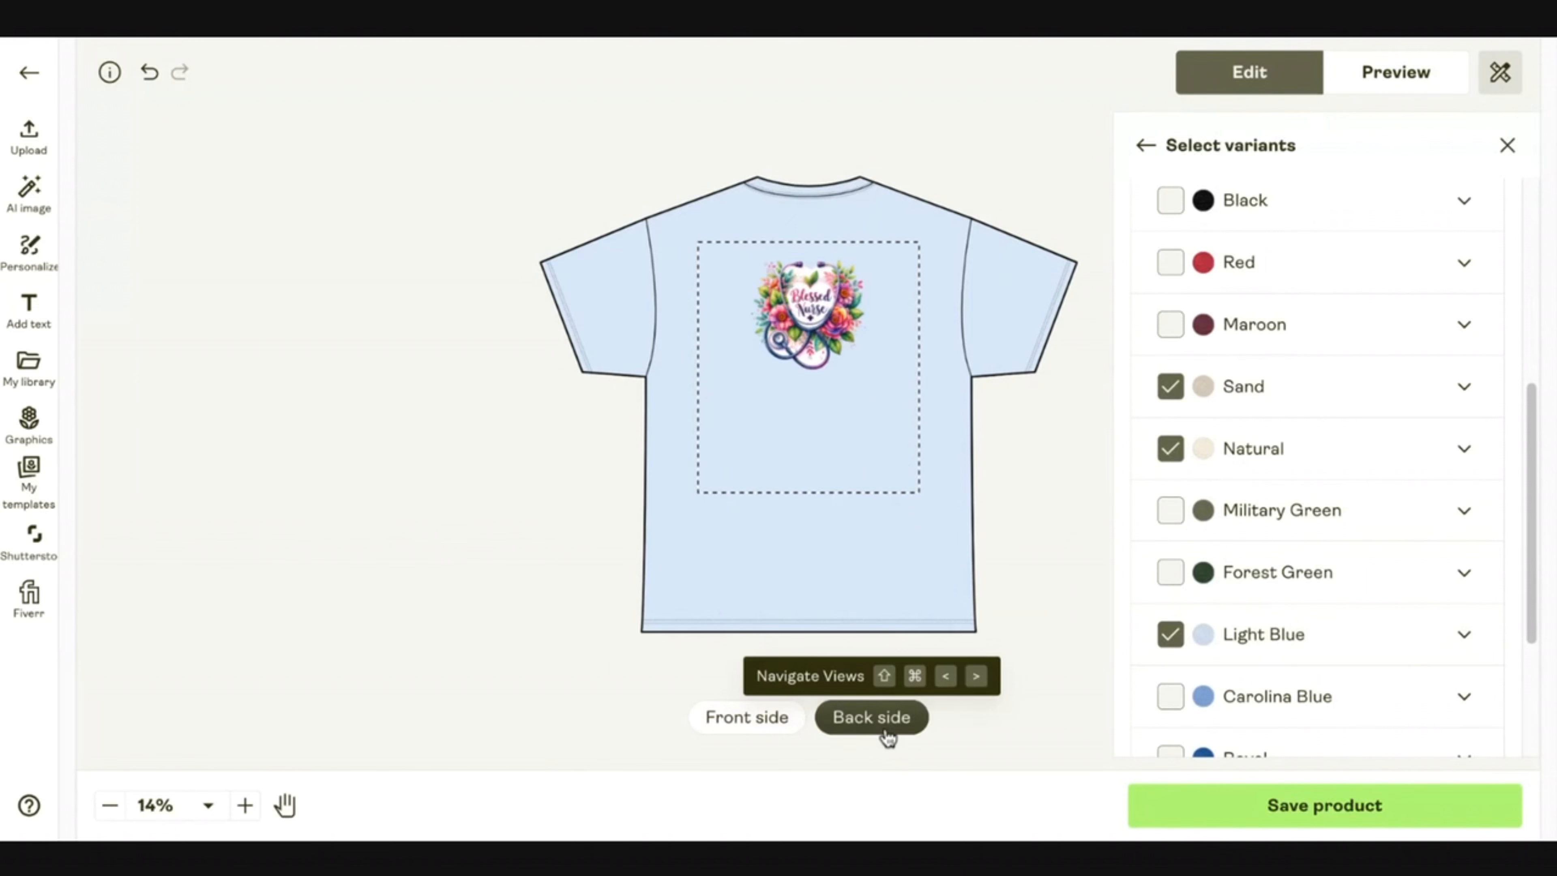
{"action": "left_click", "coordinate": [770, 715]}
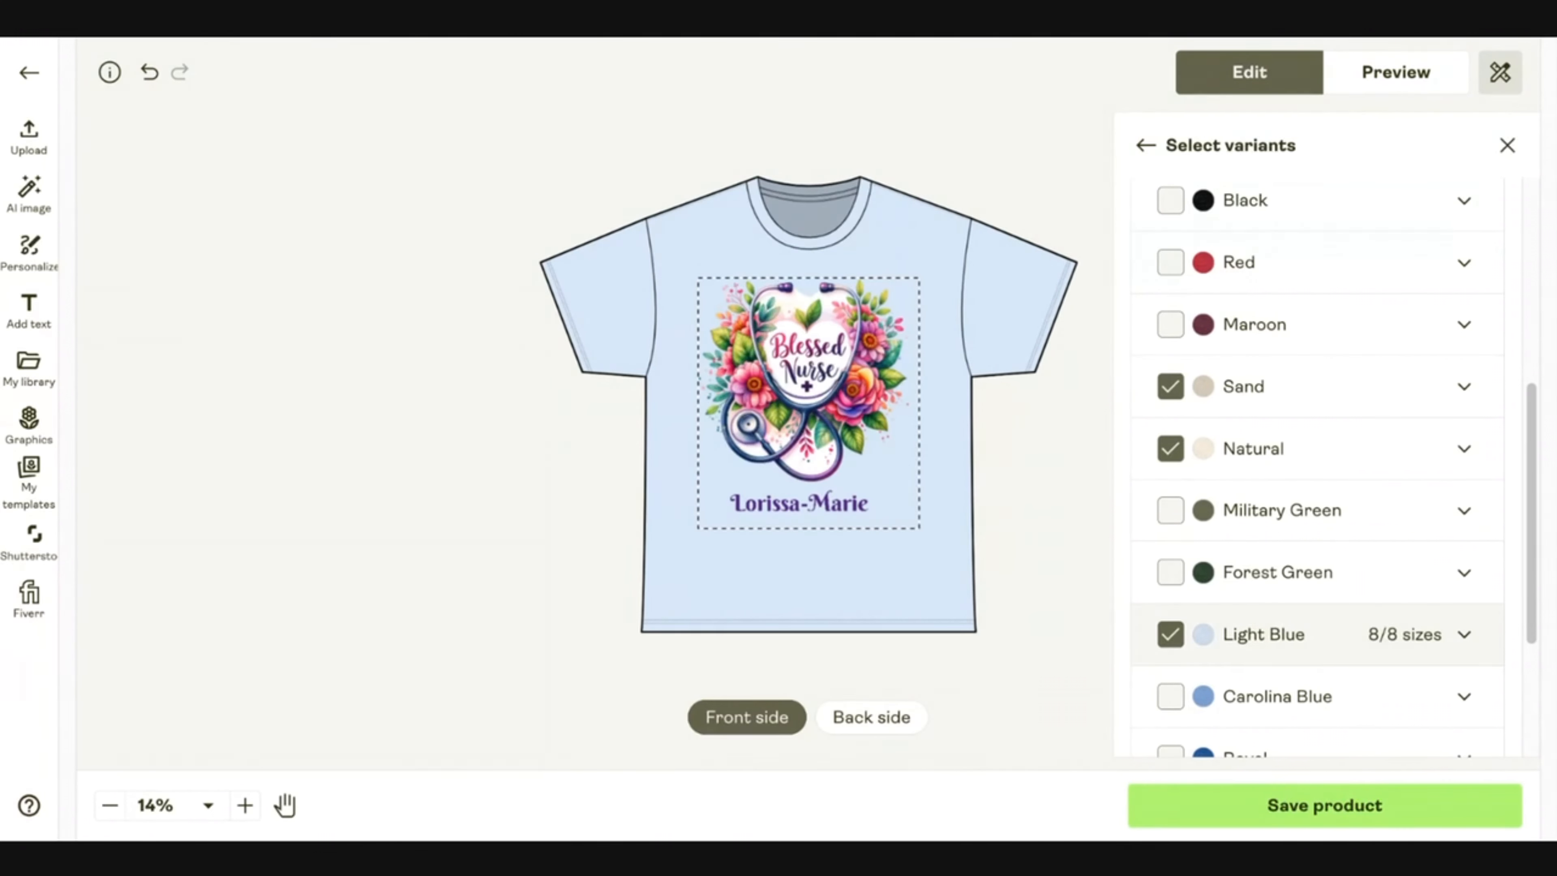
Add the Light Pink color variant and check the design on its back and front sides
{"action": "scroll", "coordinate": [1176, 613], "scroll_direction": "down", "scroll_amount": 2}
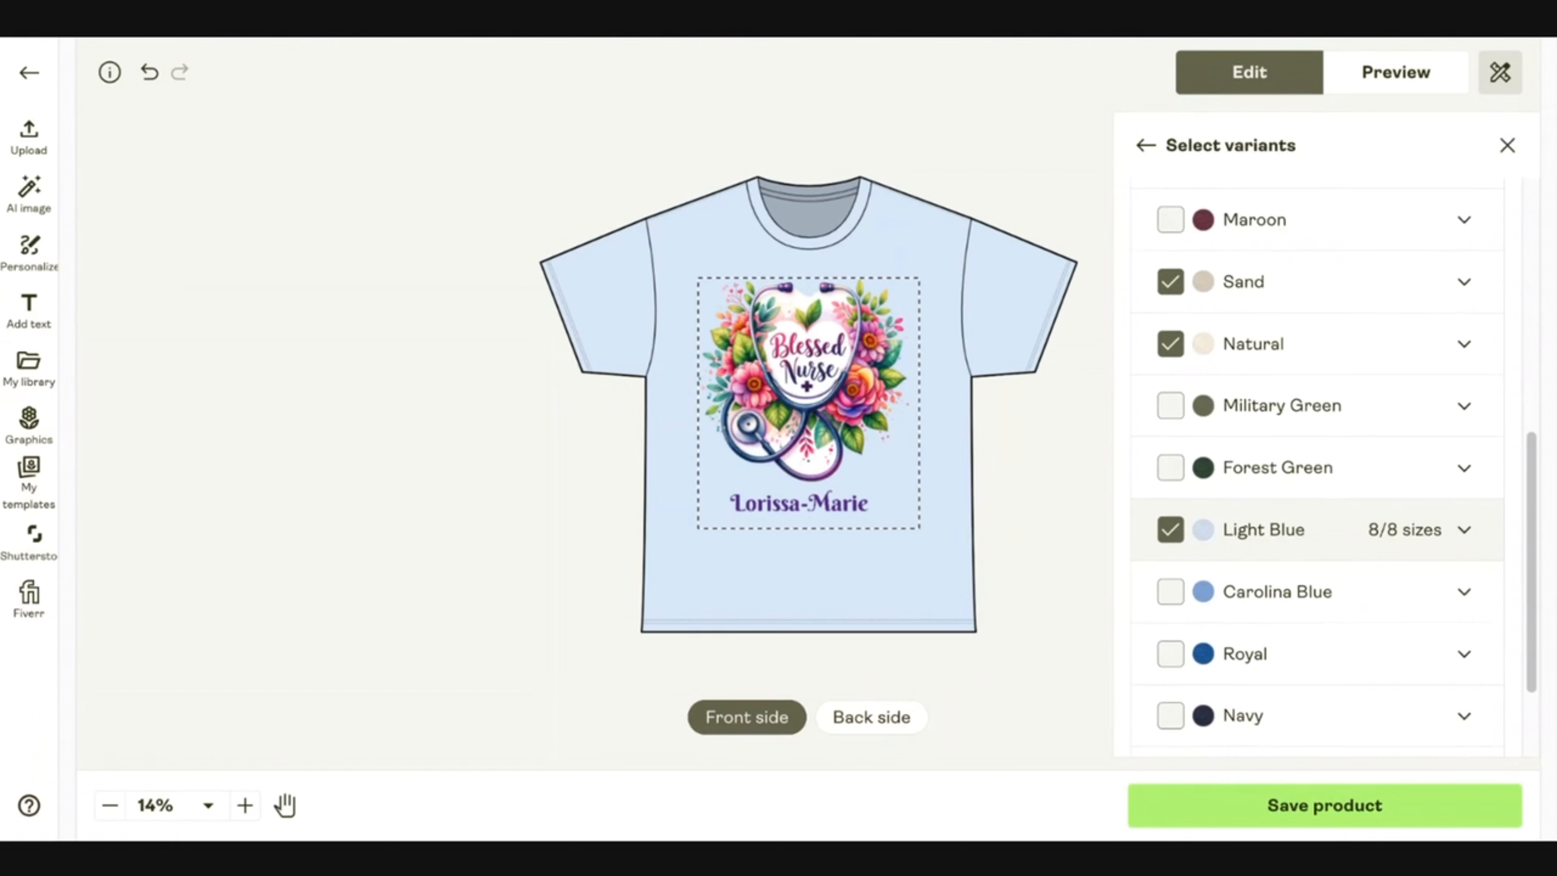
{"action": "scroll", "coordinate": [1176, 579], "scroll_direction": "down", "scroll_amount": 2}
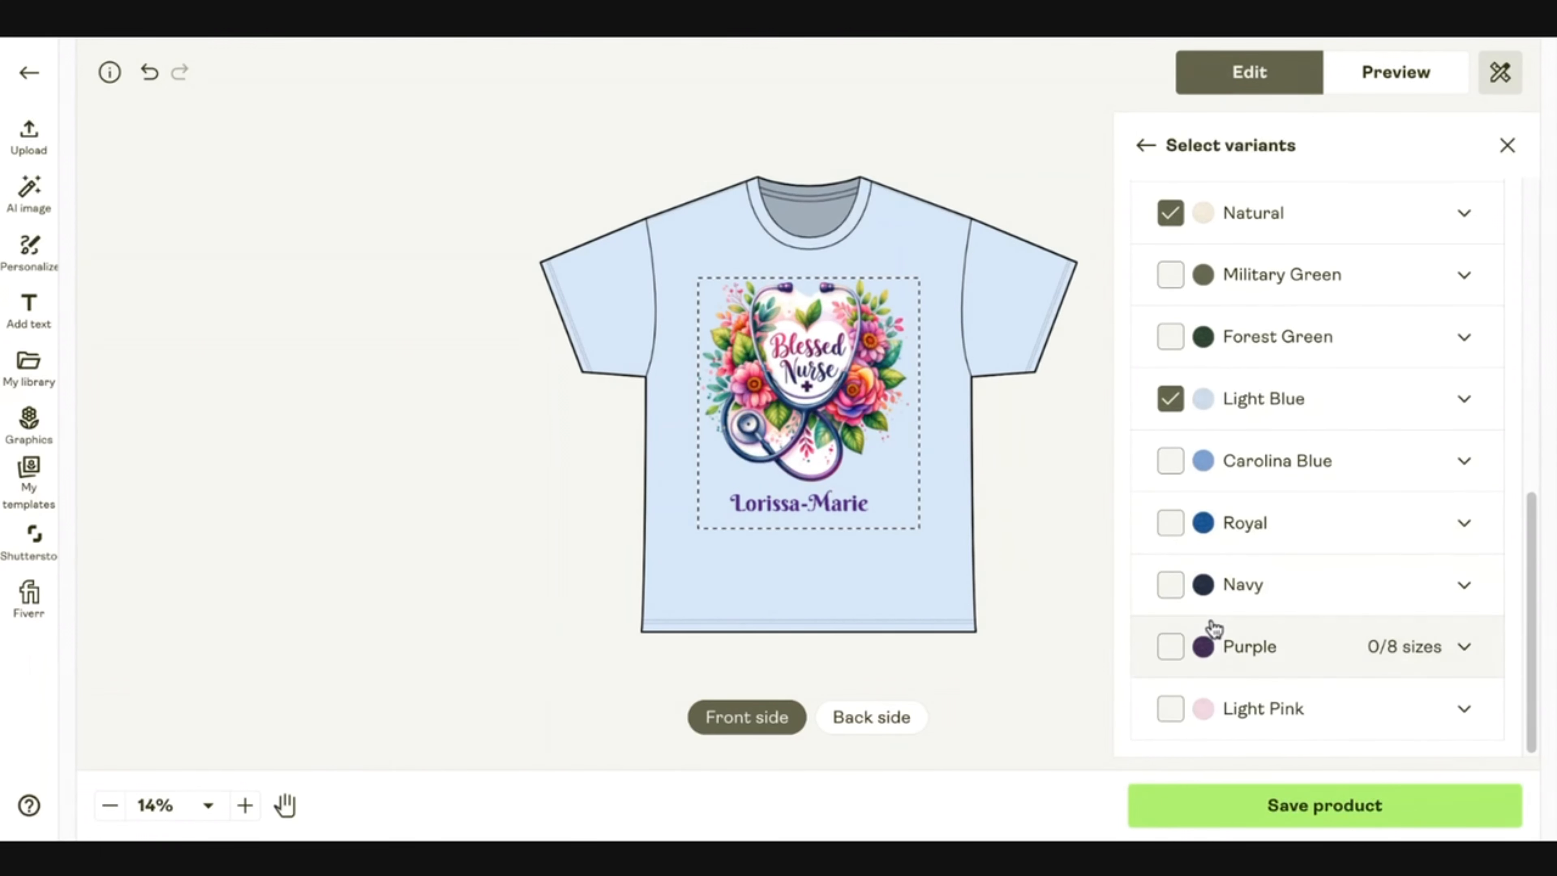
{"action": "left_click", "coordinate": [1170, 708]}
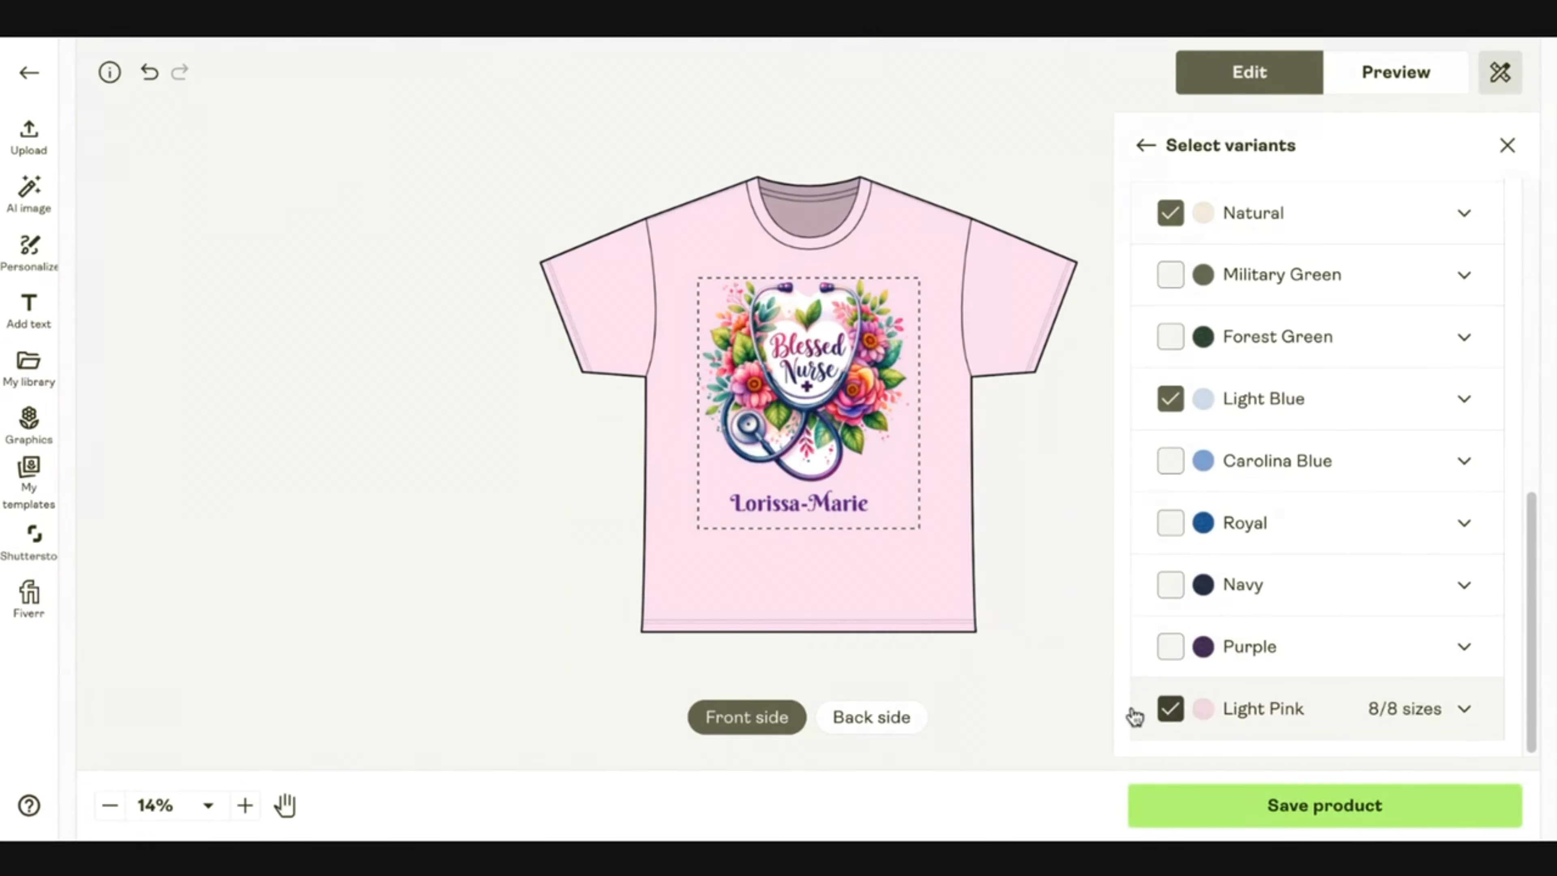
{"action": "left_click", "coordinate": [871, 724]}
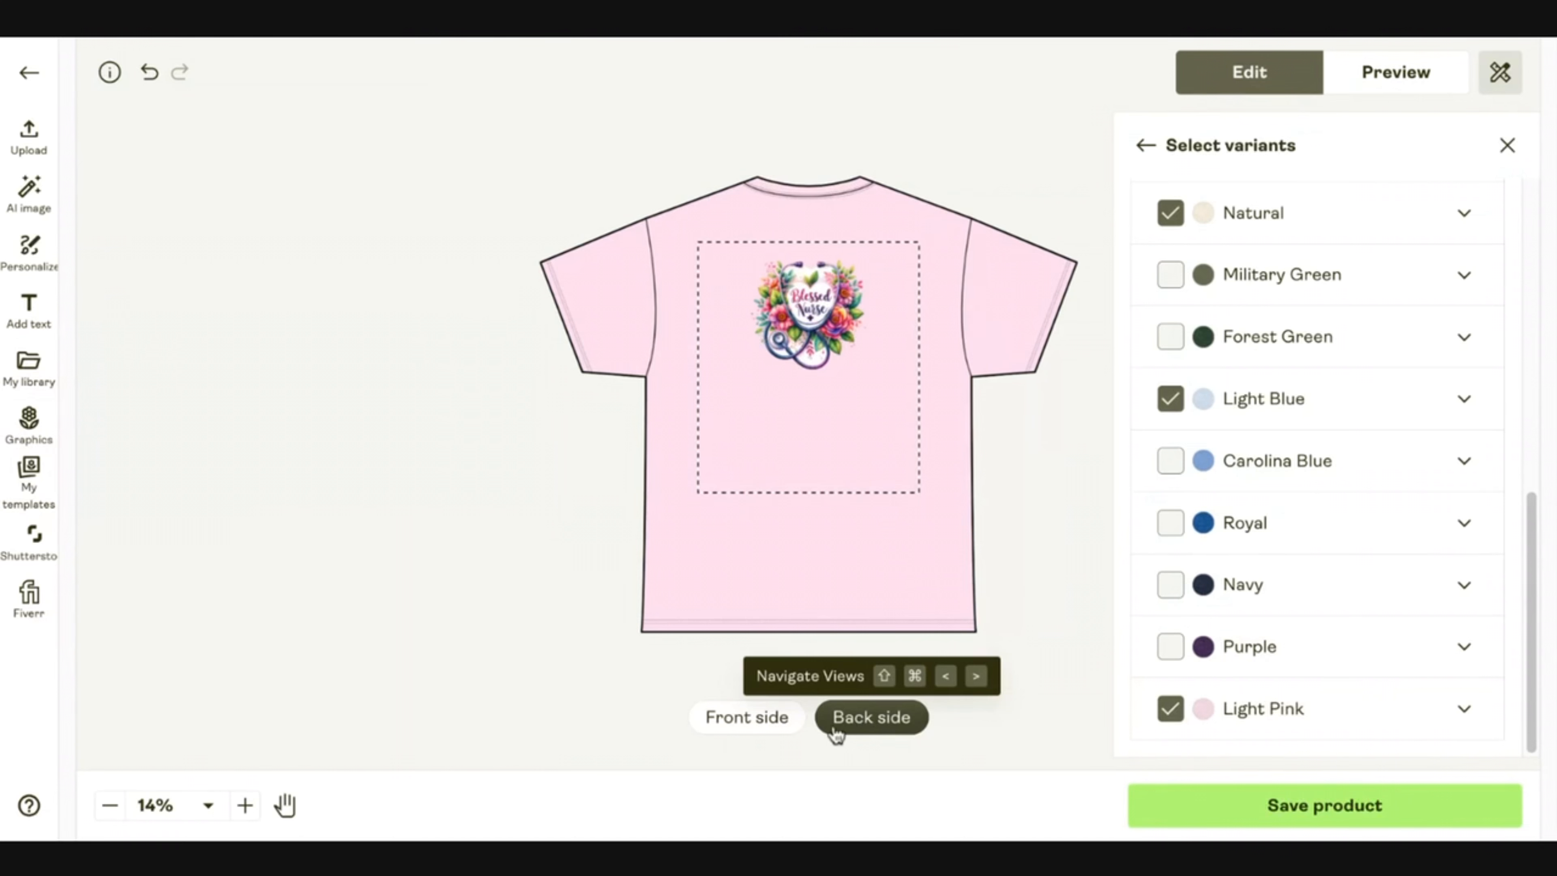
{"action": "left_click", "coordinate": [760, 720]}
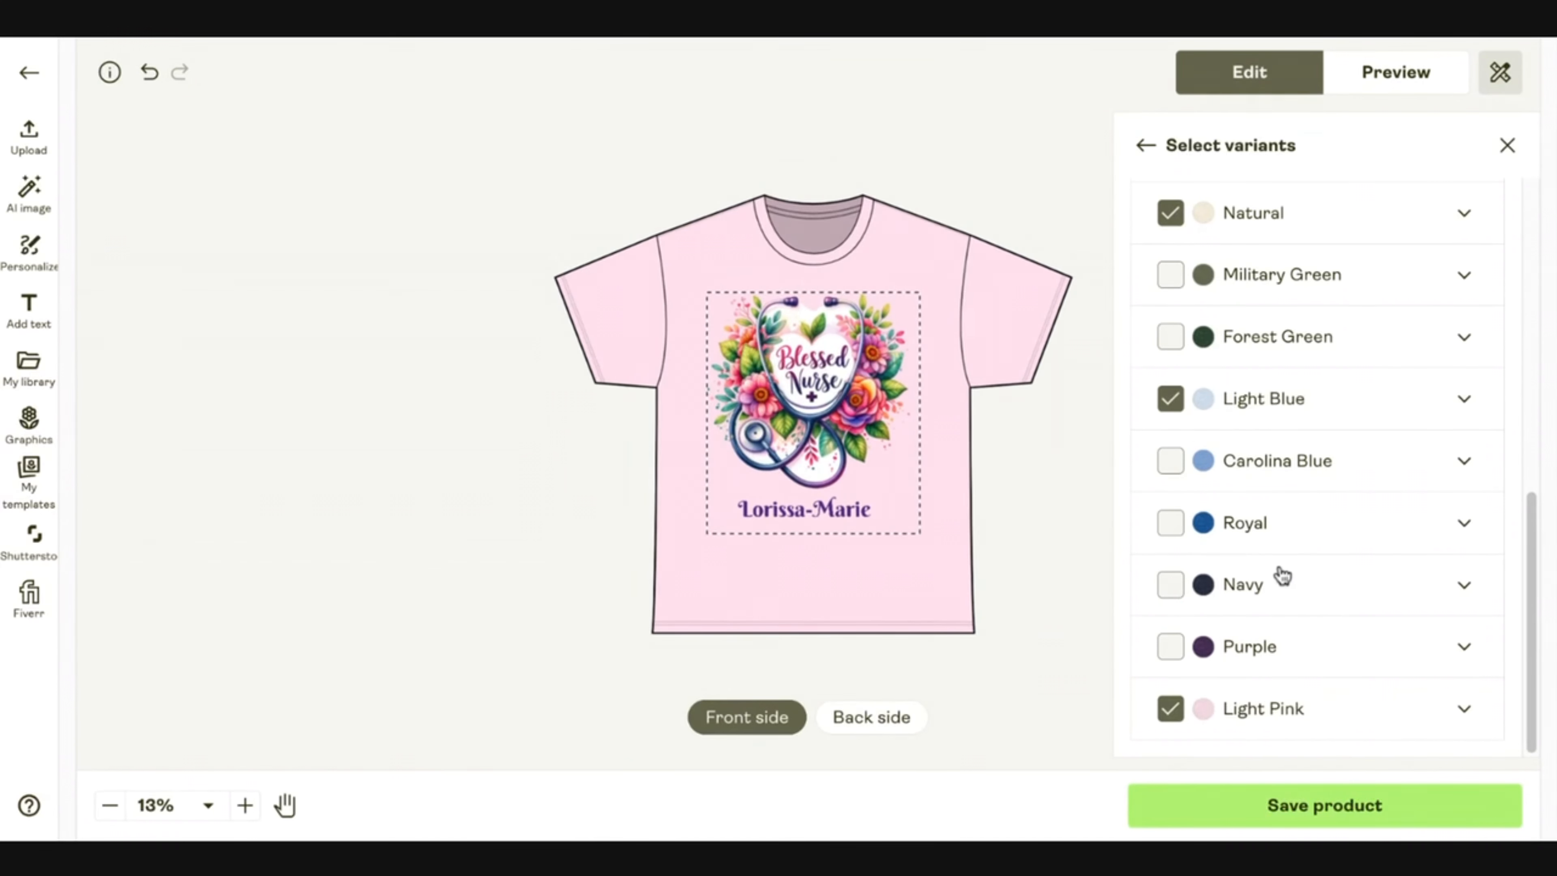
Preview the Light Pink shirt on the Front and Hanging 1 mockups
{"action": "left_click", "coordinate": [1416, 81]}
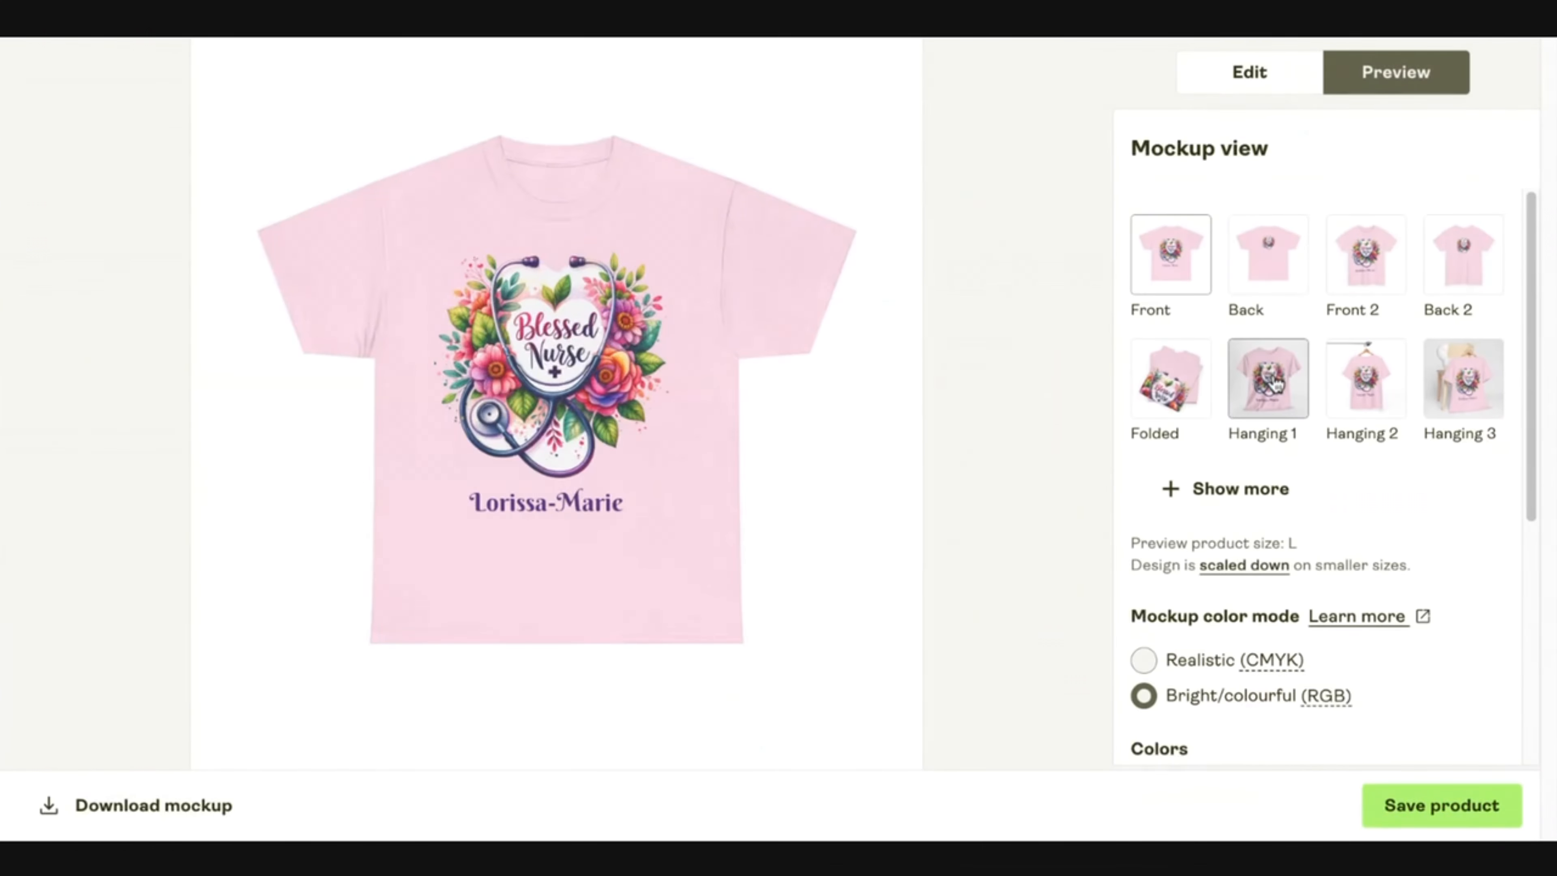
{"action": "left_click", "coordinate": [1277, 383]}
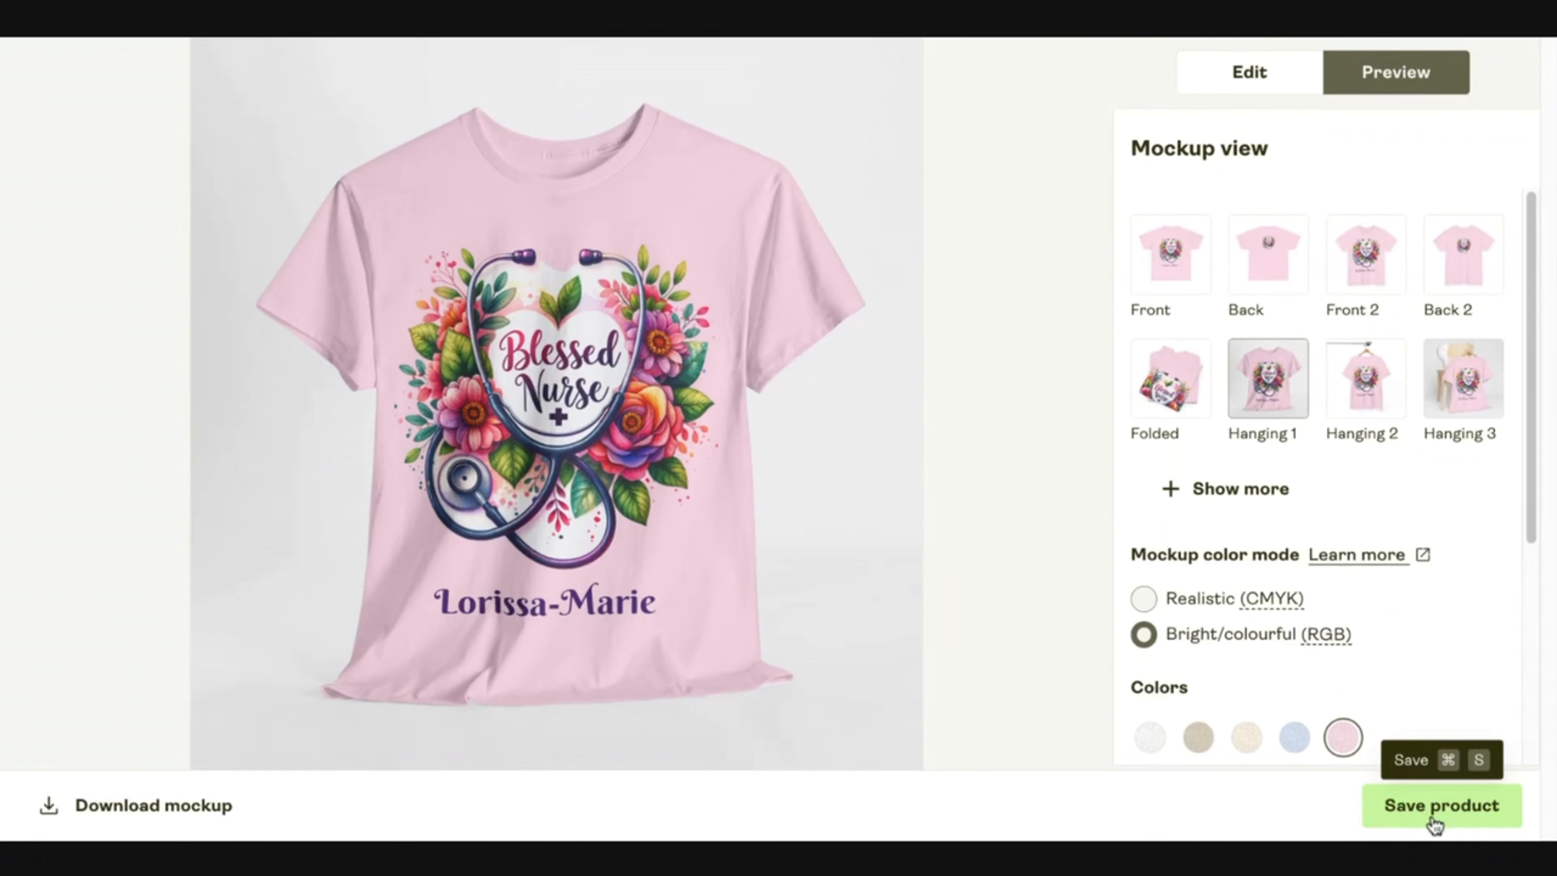
Preview the Hanging 1 mockup in White, Sand, Natural, Light Blue and Light Pink
{"action": "left_click", "coordinate": [1151, 738]}
{"action": "left_click", "coordinate": [1197, 739]}
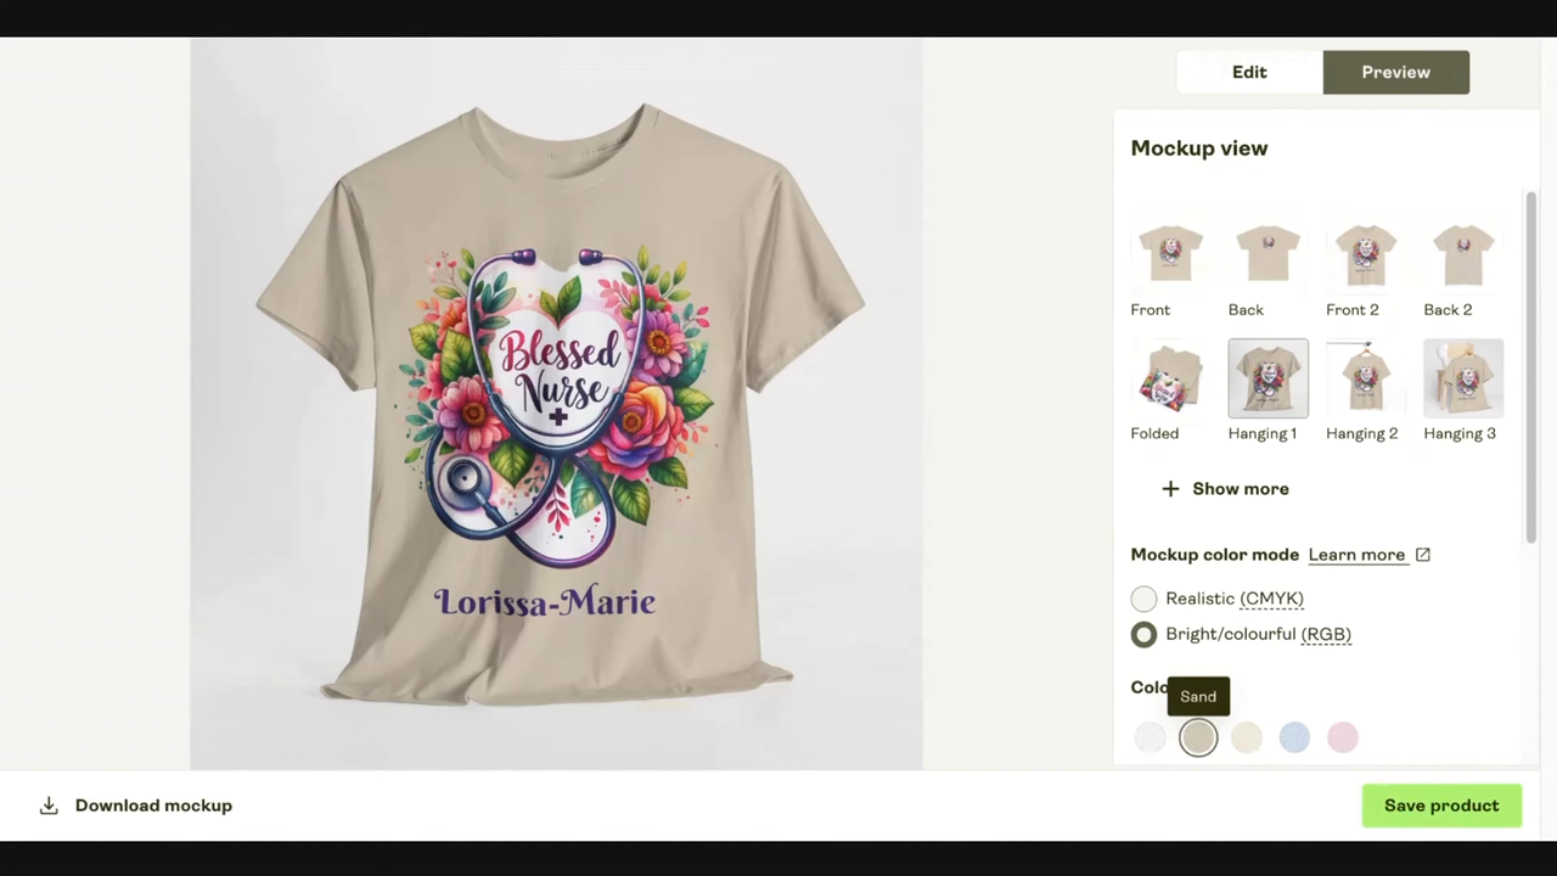
{"action": "left_click", "coordinate": [1242, 739]}
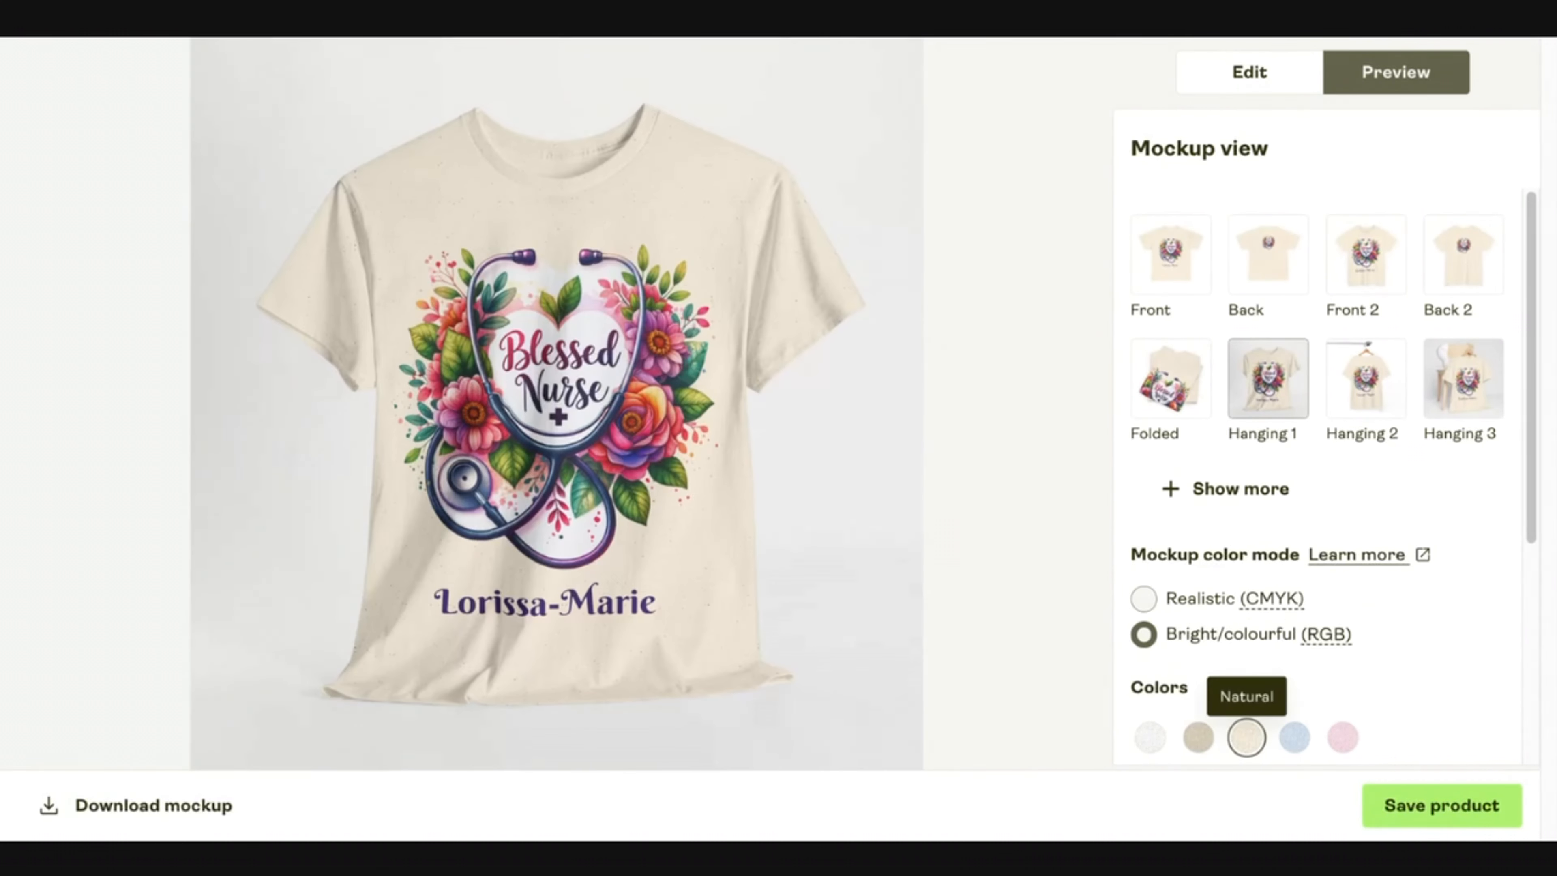
{"action": "left_click", "coordinate": [1295, 739]}
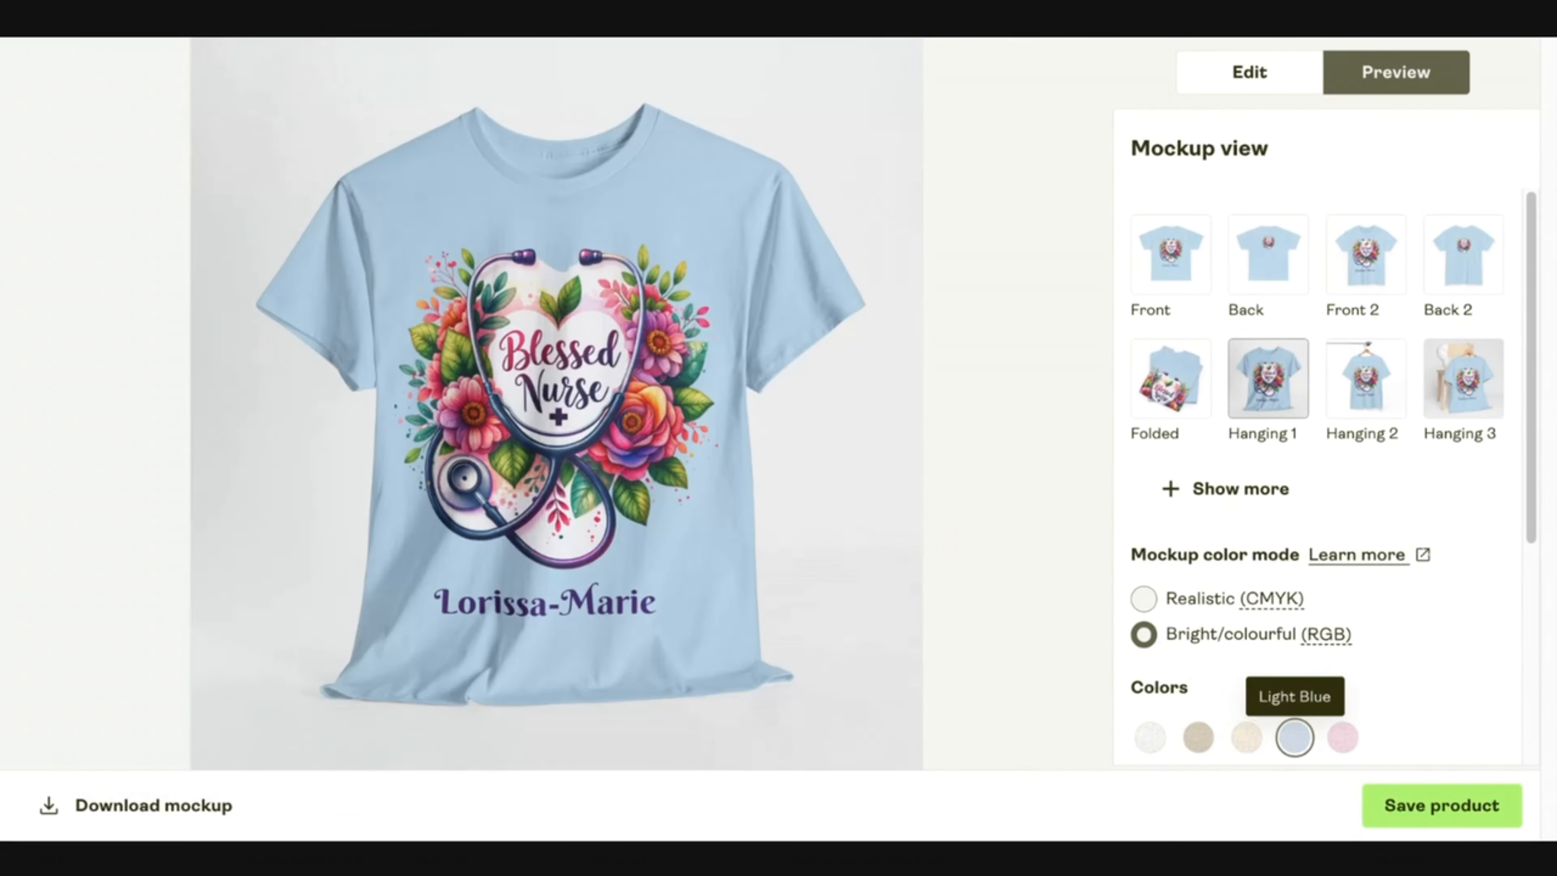
{"action": "left_click", "coordinate": [1352, 742]}
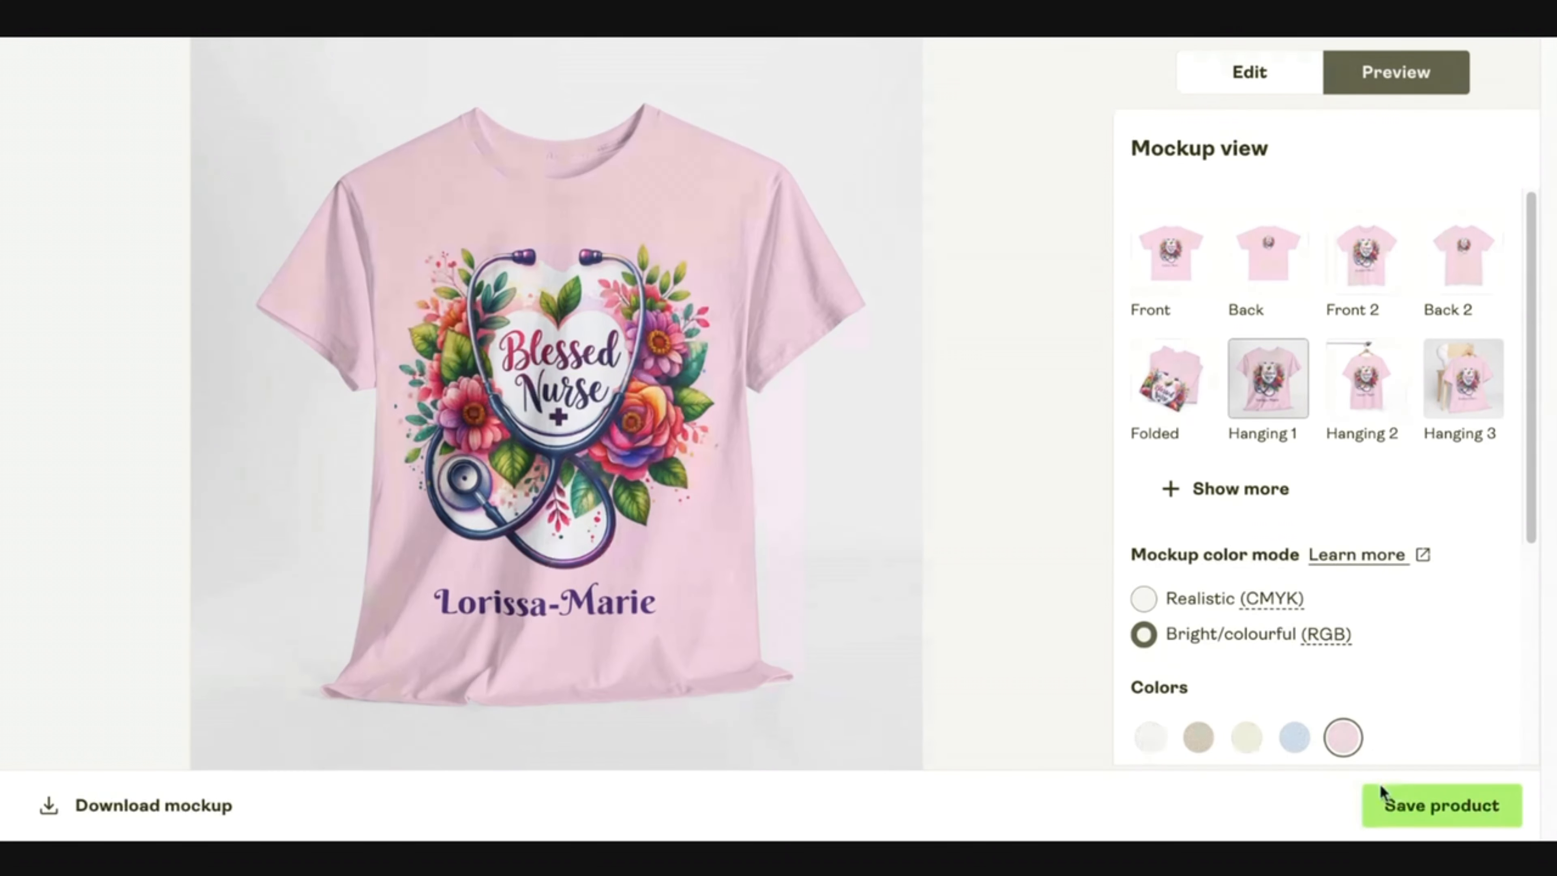
Return to editing the shirt, nudge the name text slightly right beneath the artwork, and save the product
{"action": "left_click", "coordinate": [1232, 76]}
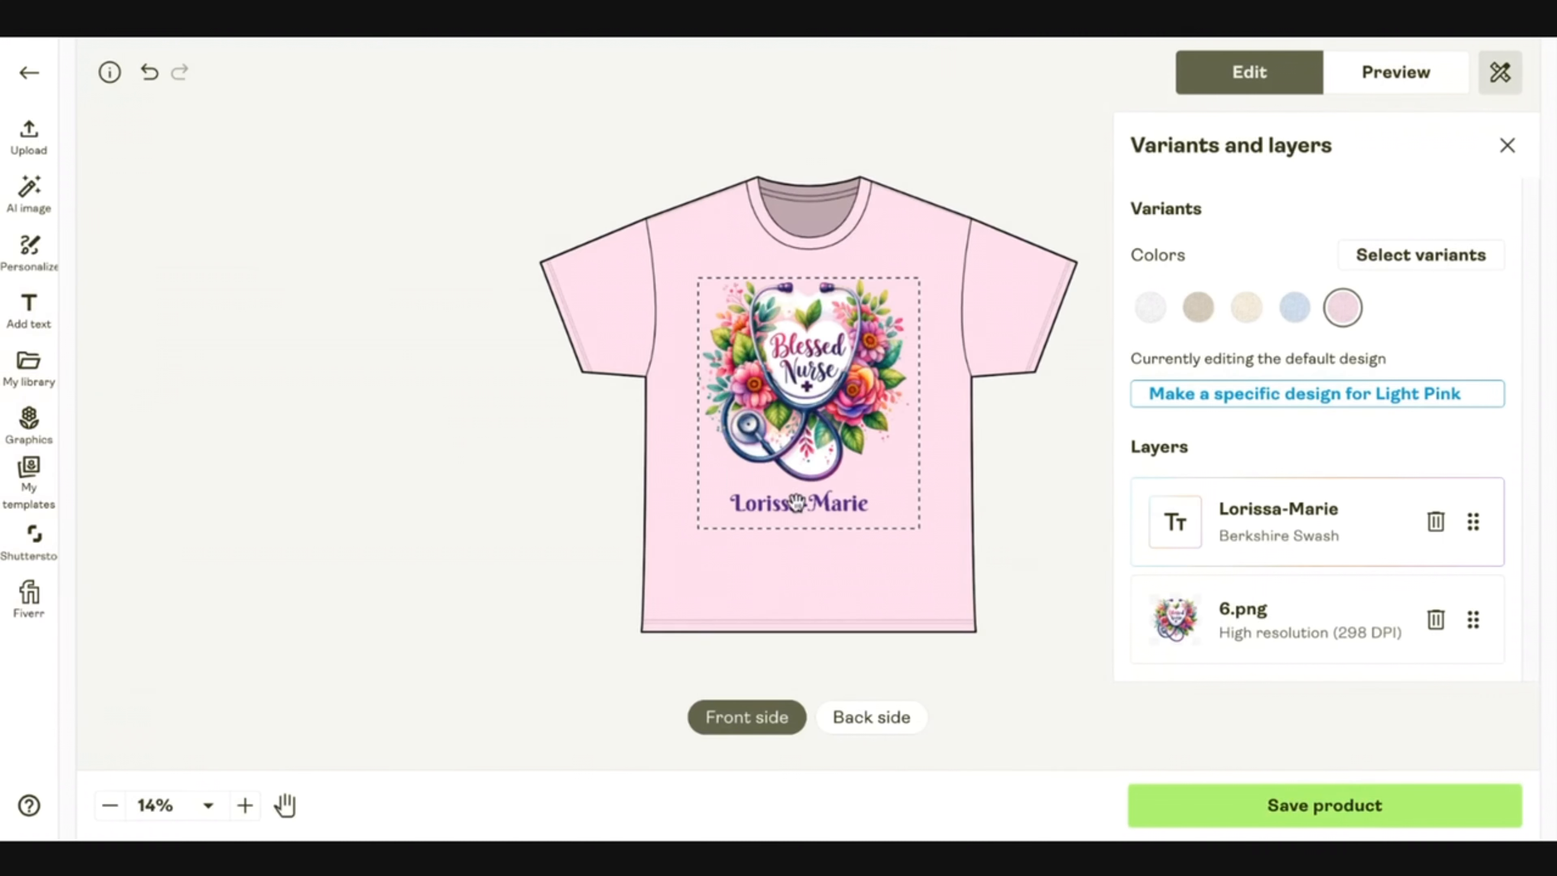
{"action": "left_click", "coordinate": [797, 502]}
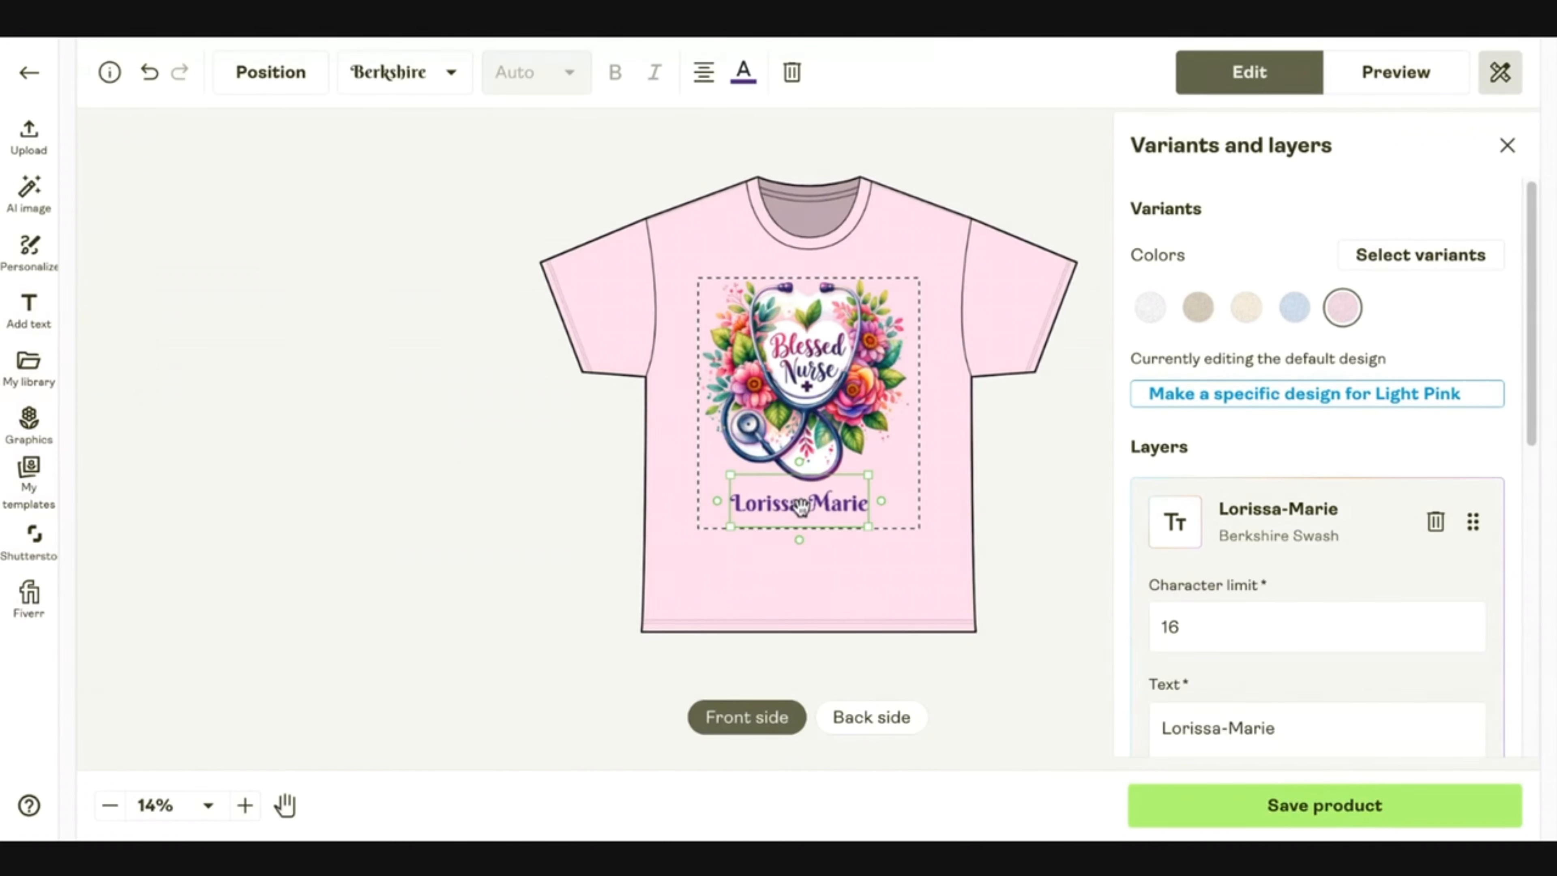
{"action": "left_click_drag", "start_coordinate": [796, 503], "coordinate": [801, 504]}
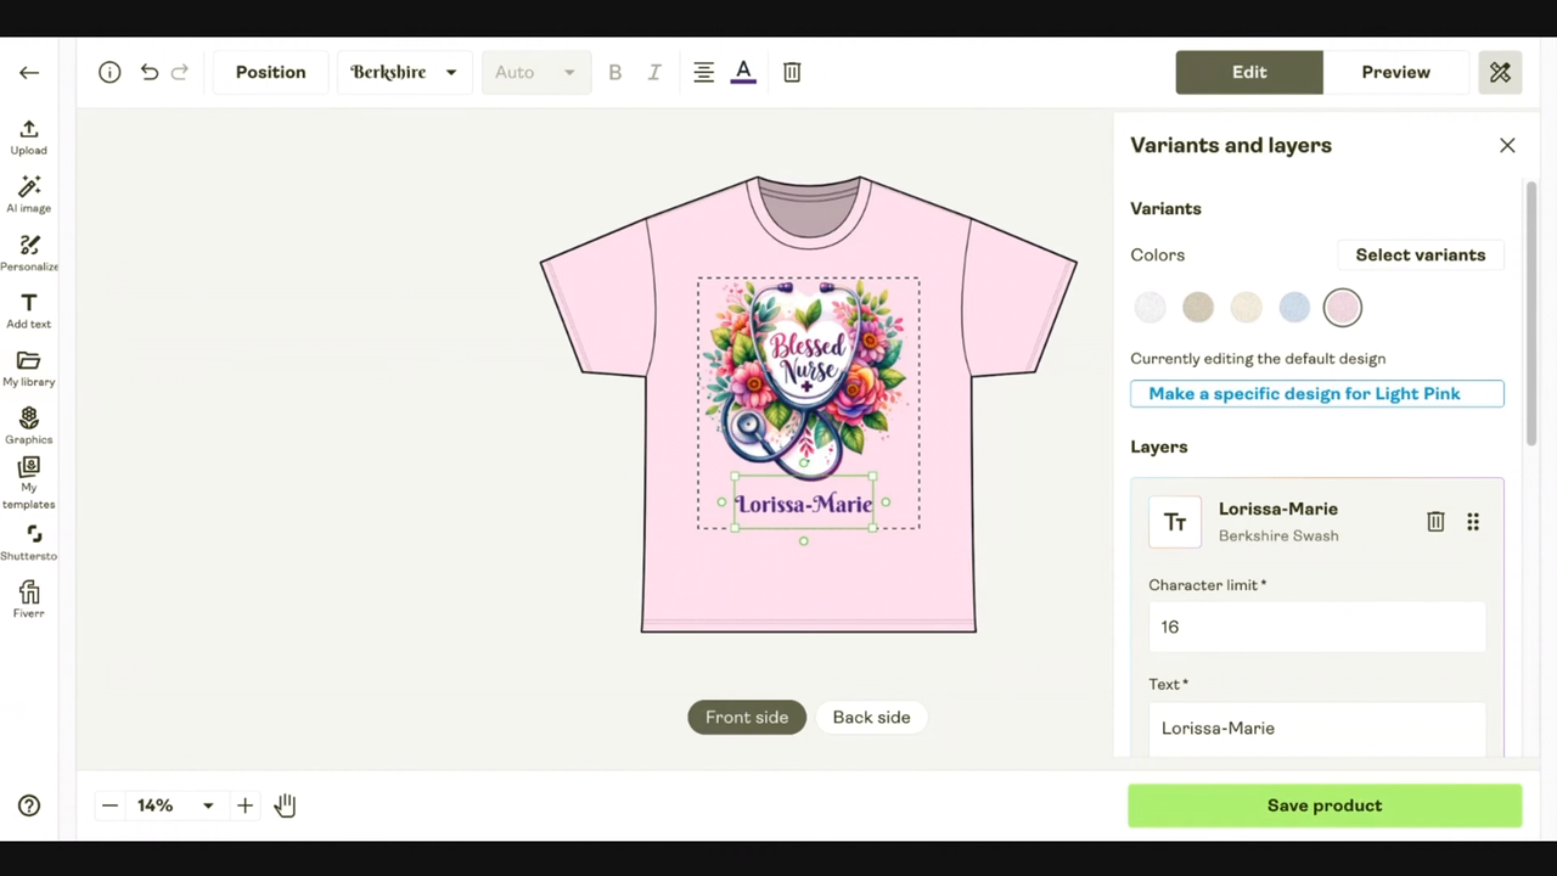
{"action": "left_click", "coordinate": [513, 554]}
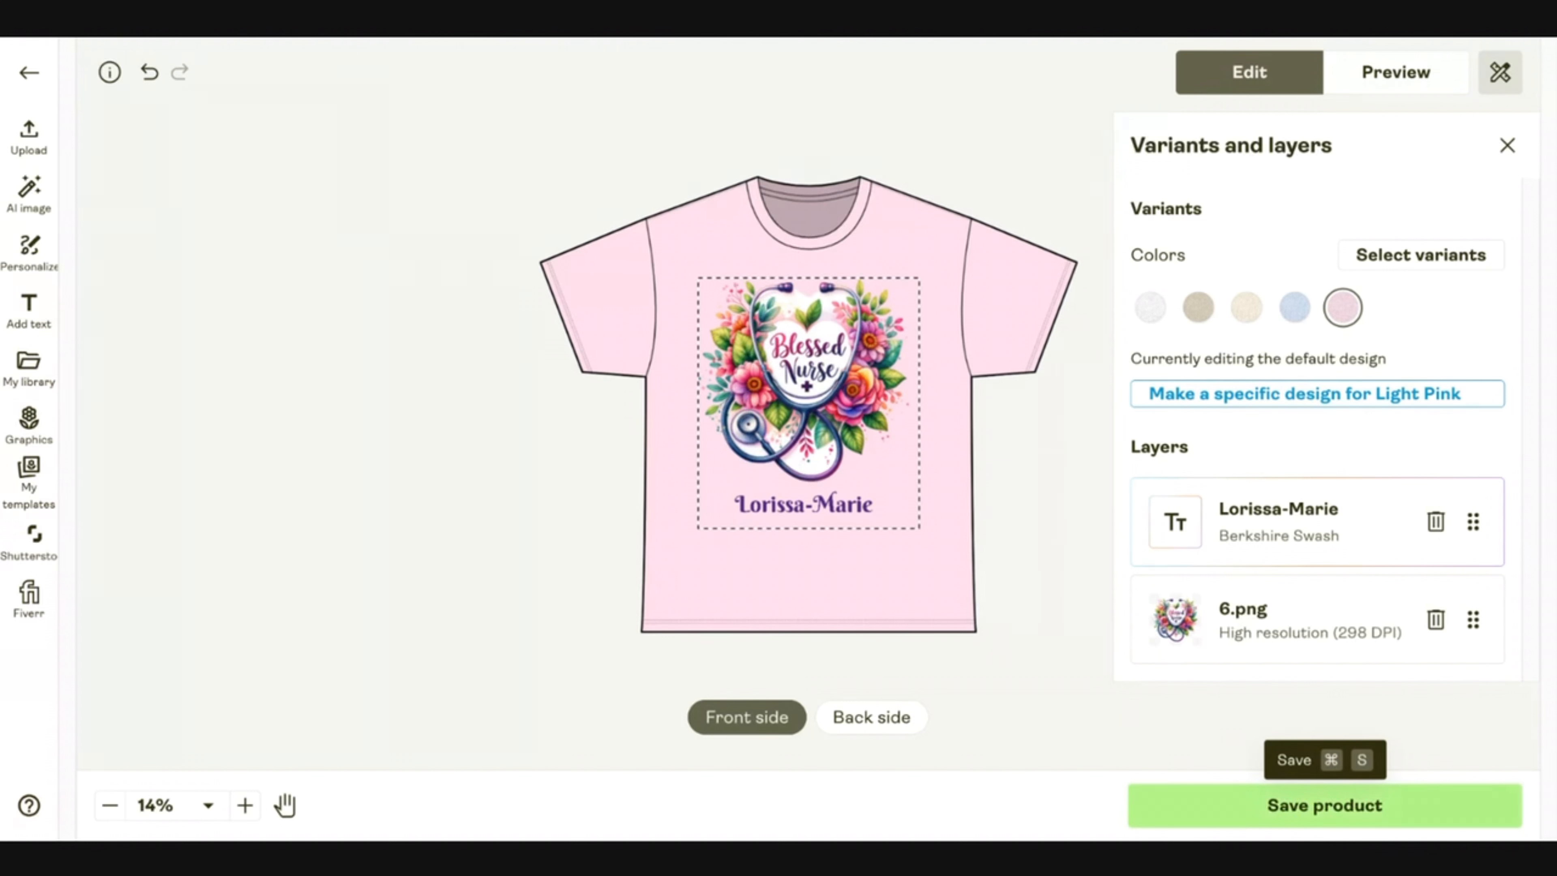
{"action": "left_click", "coordinate": [1324, 805]}
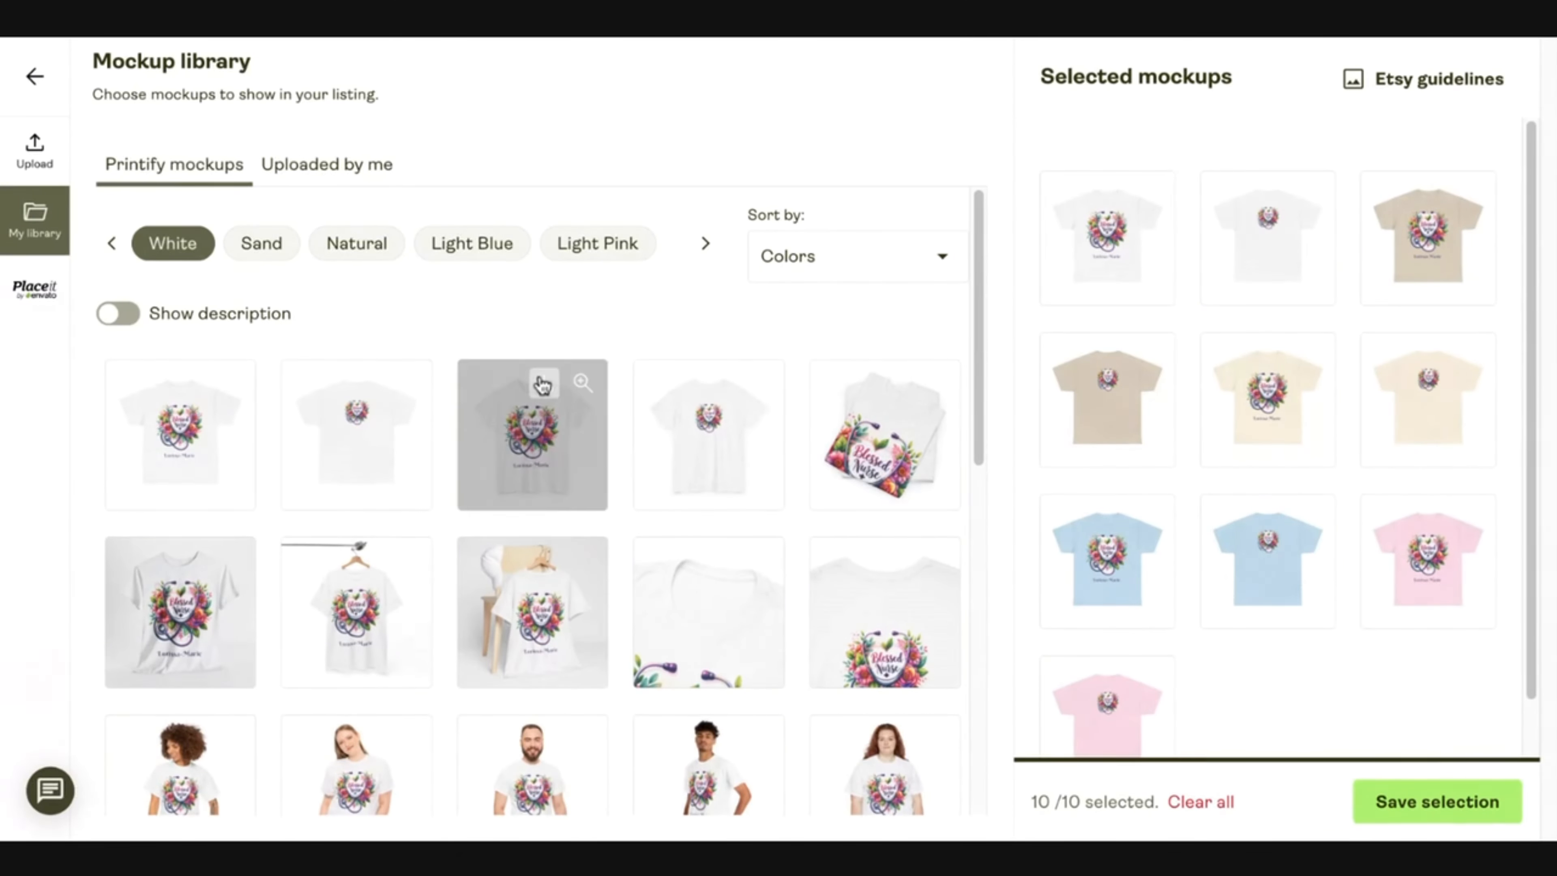
Browse the available White shirt mockups in the mockup library
{"action": "scroll", "coordinate": [565, 516], "scroll_direction": "down", "scroll_amount": 10}
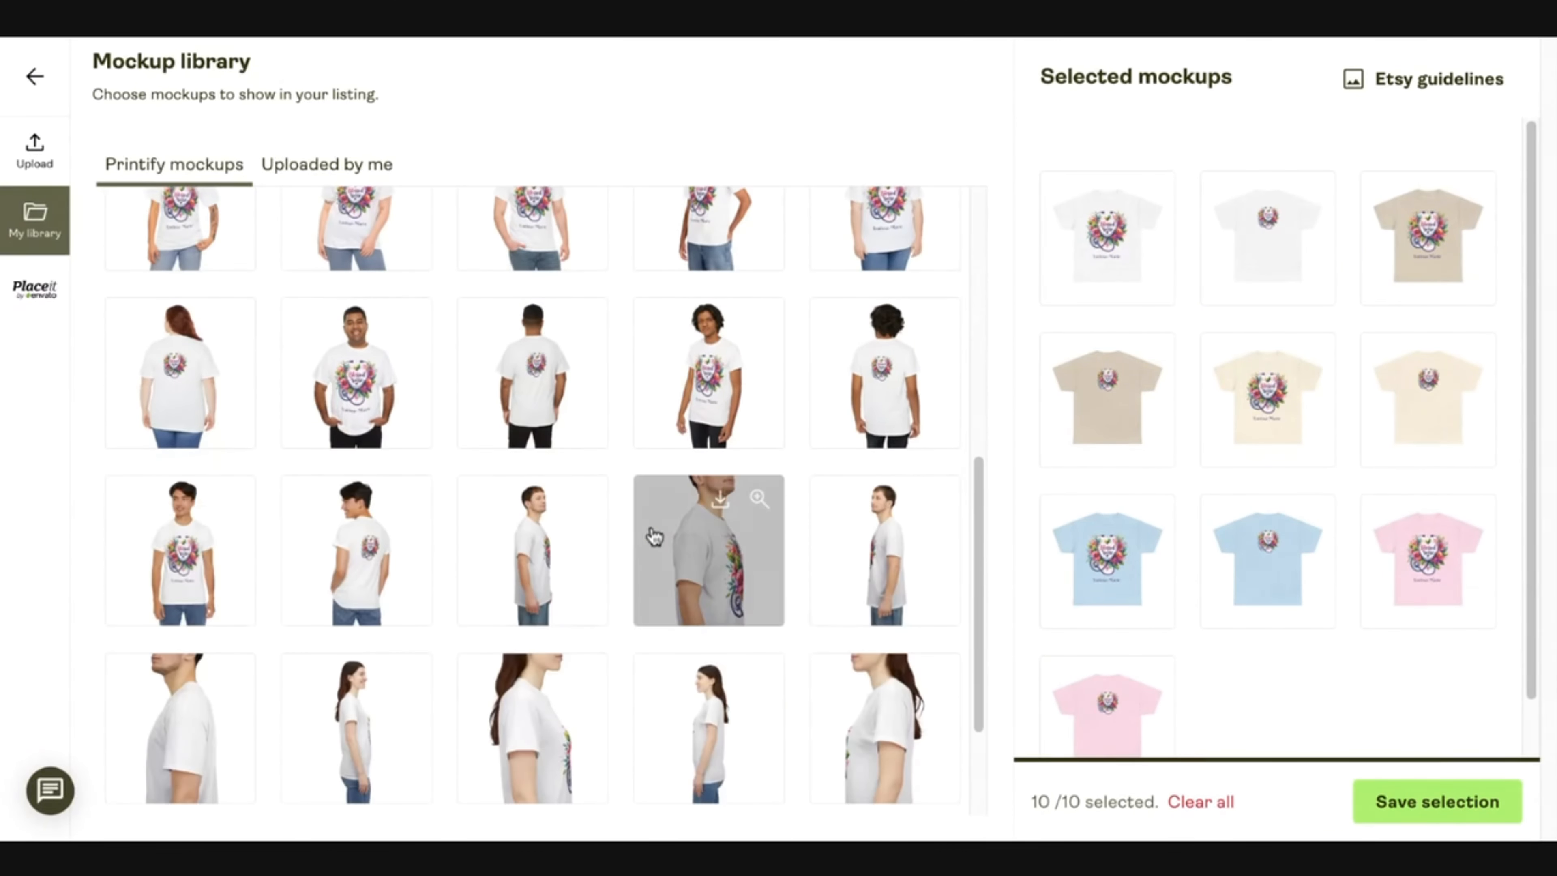
{"action": "scroll", "coordinate": [657, 536], "scroll_direction": "down", "scroll_amount": 3}
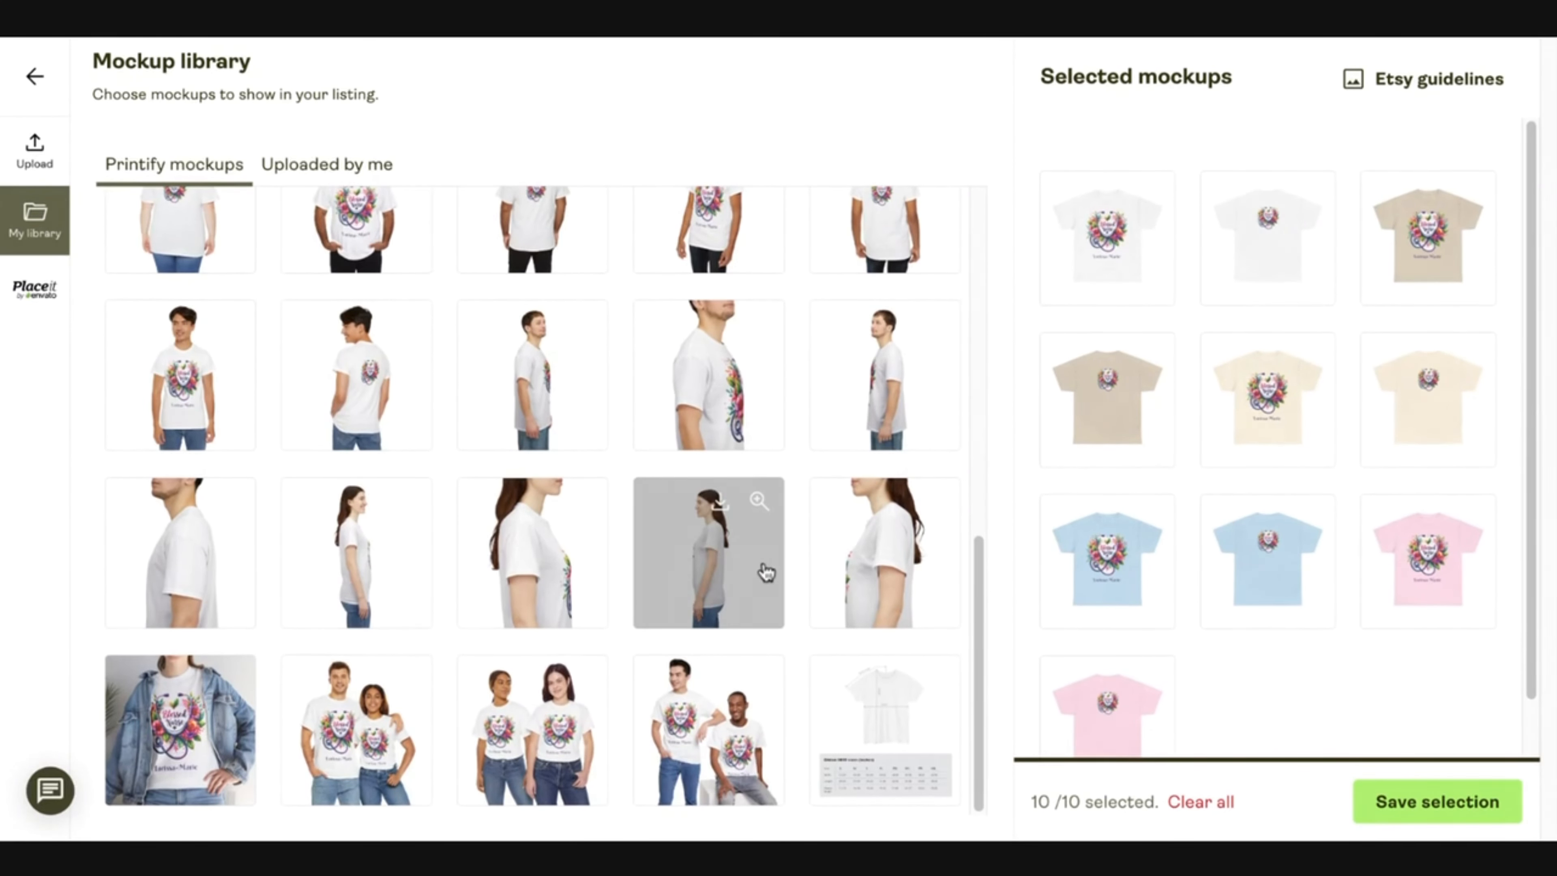
{"action": "scroll", "coordinate": [466, 445], "scroll_direction": "up", "scroll_amount": 7}
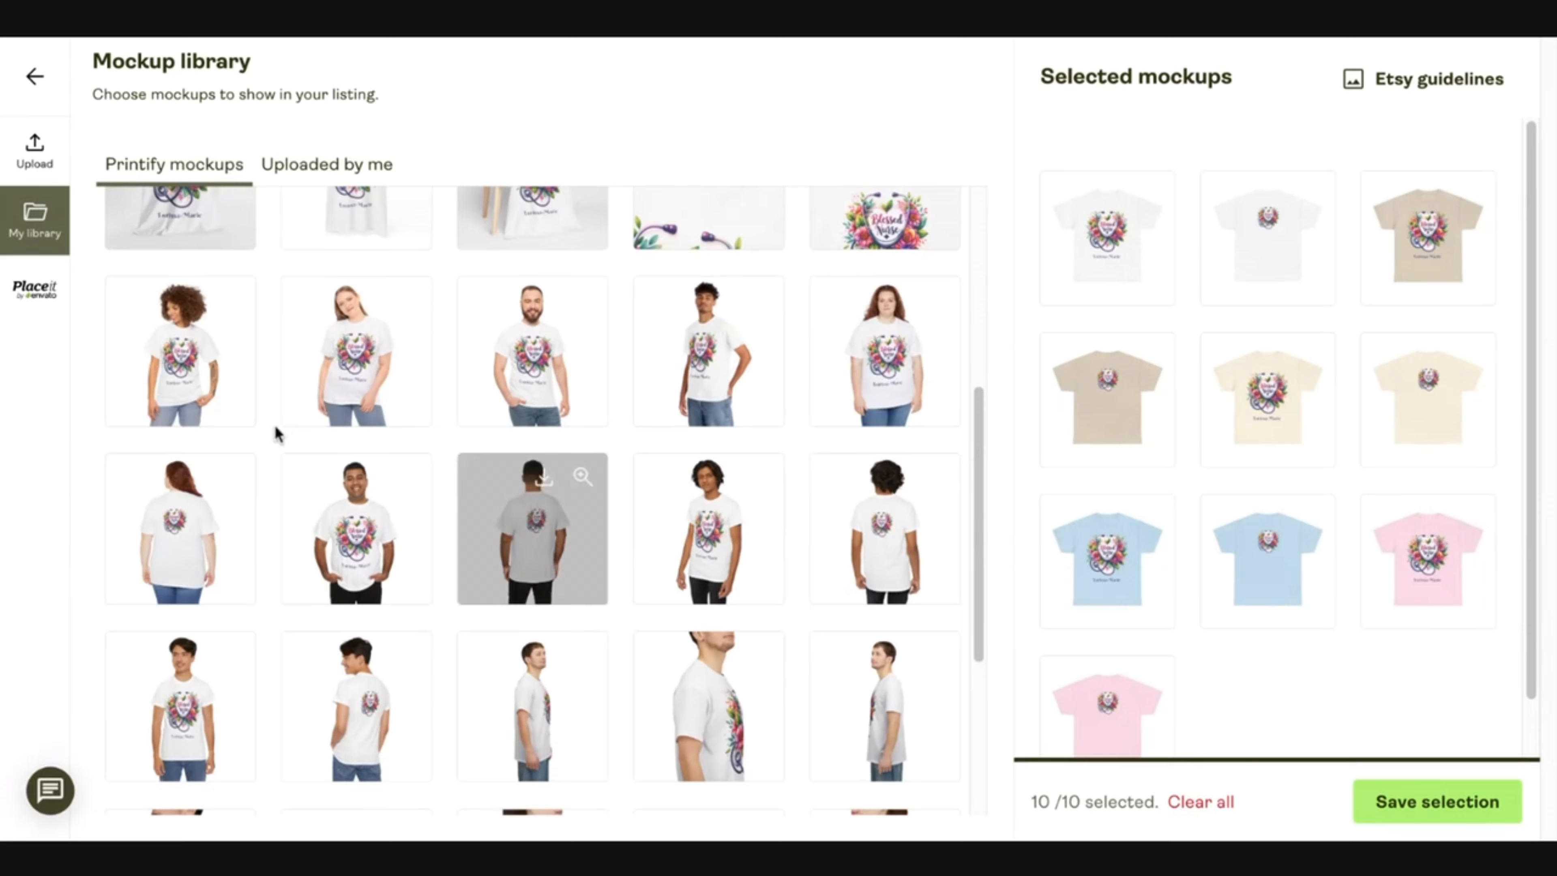
{"action": "scroll", "coordinate": [227, 384], "scroll_direction": "up", "scroll_amount": 4}
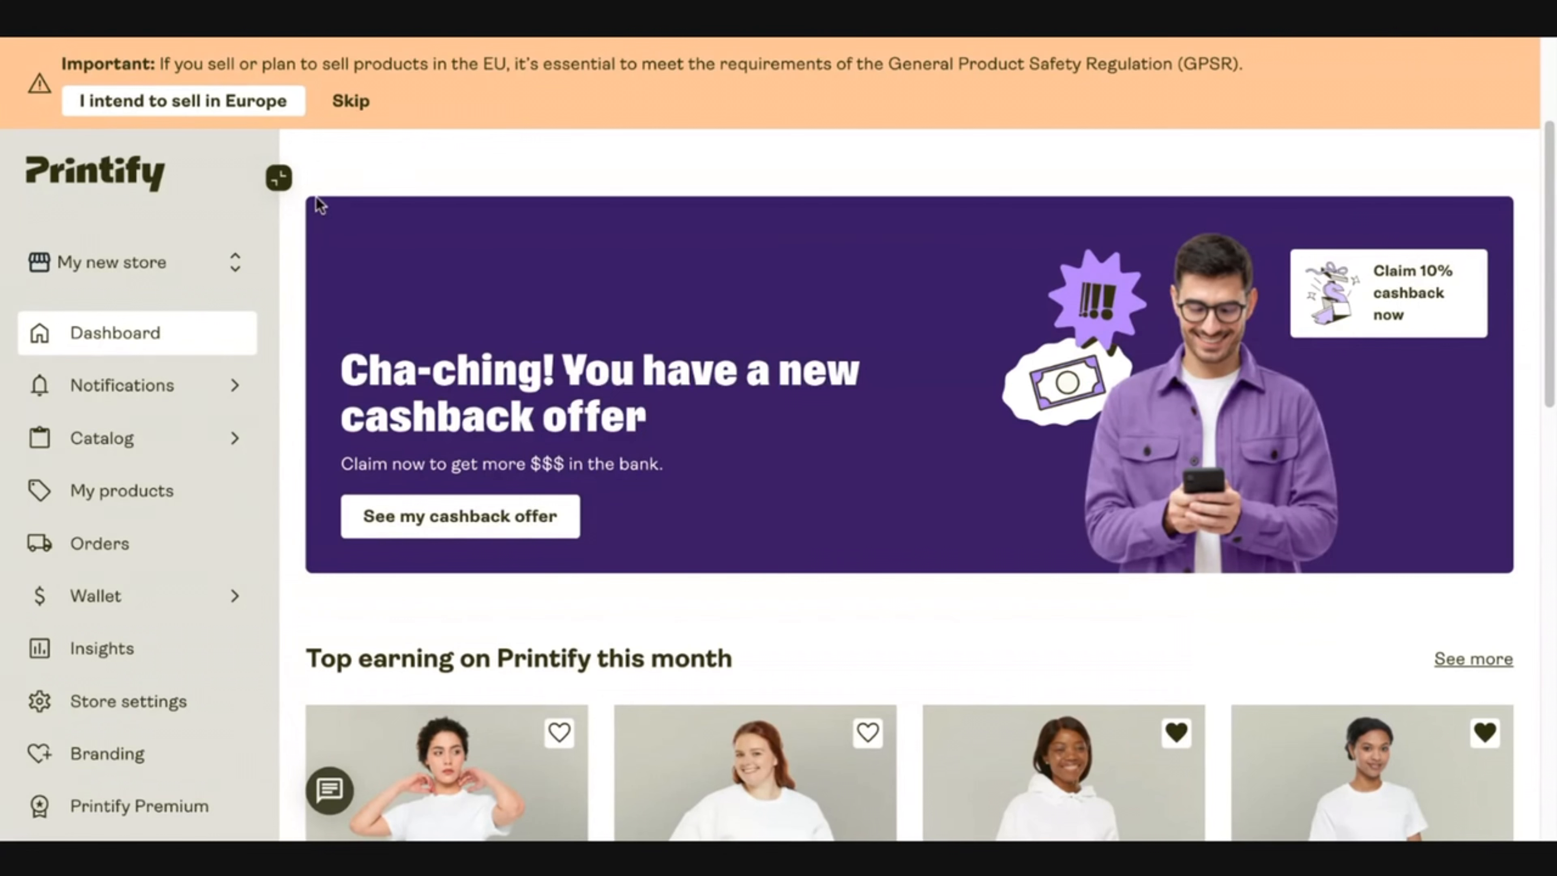
Browse the catalog's Bottles & Tumblers category and open the Slim Water Bottle product from the favorites
{"action": "left_click", "coordinate": [131, 443]}
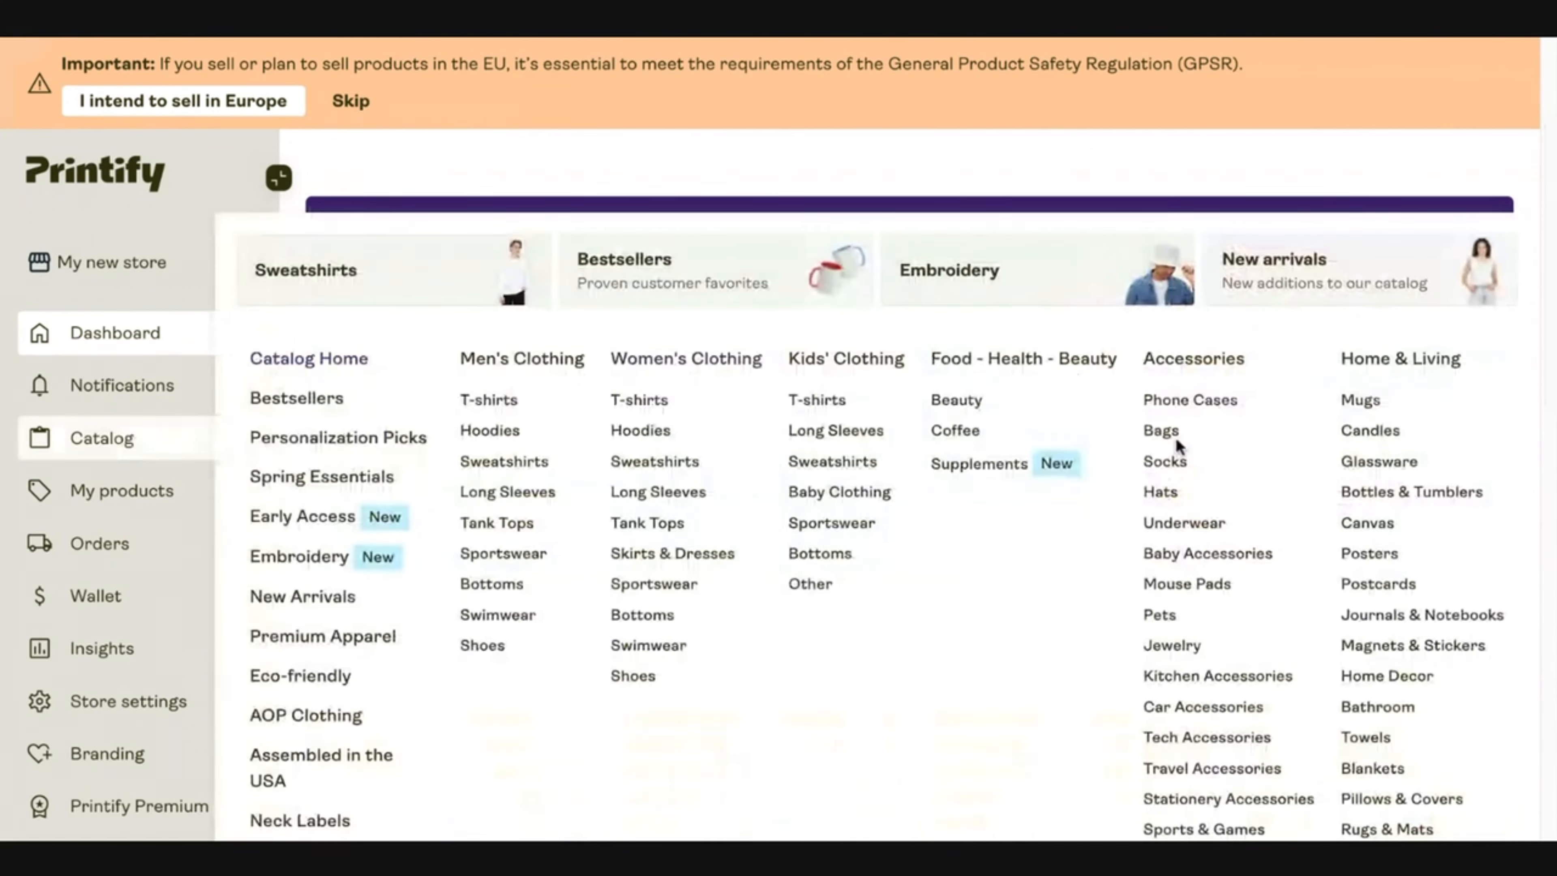
{"action": "left_click", "coordinate": [1362, 494]}
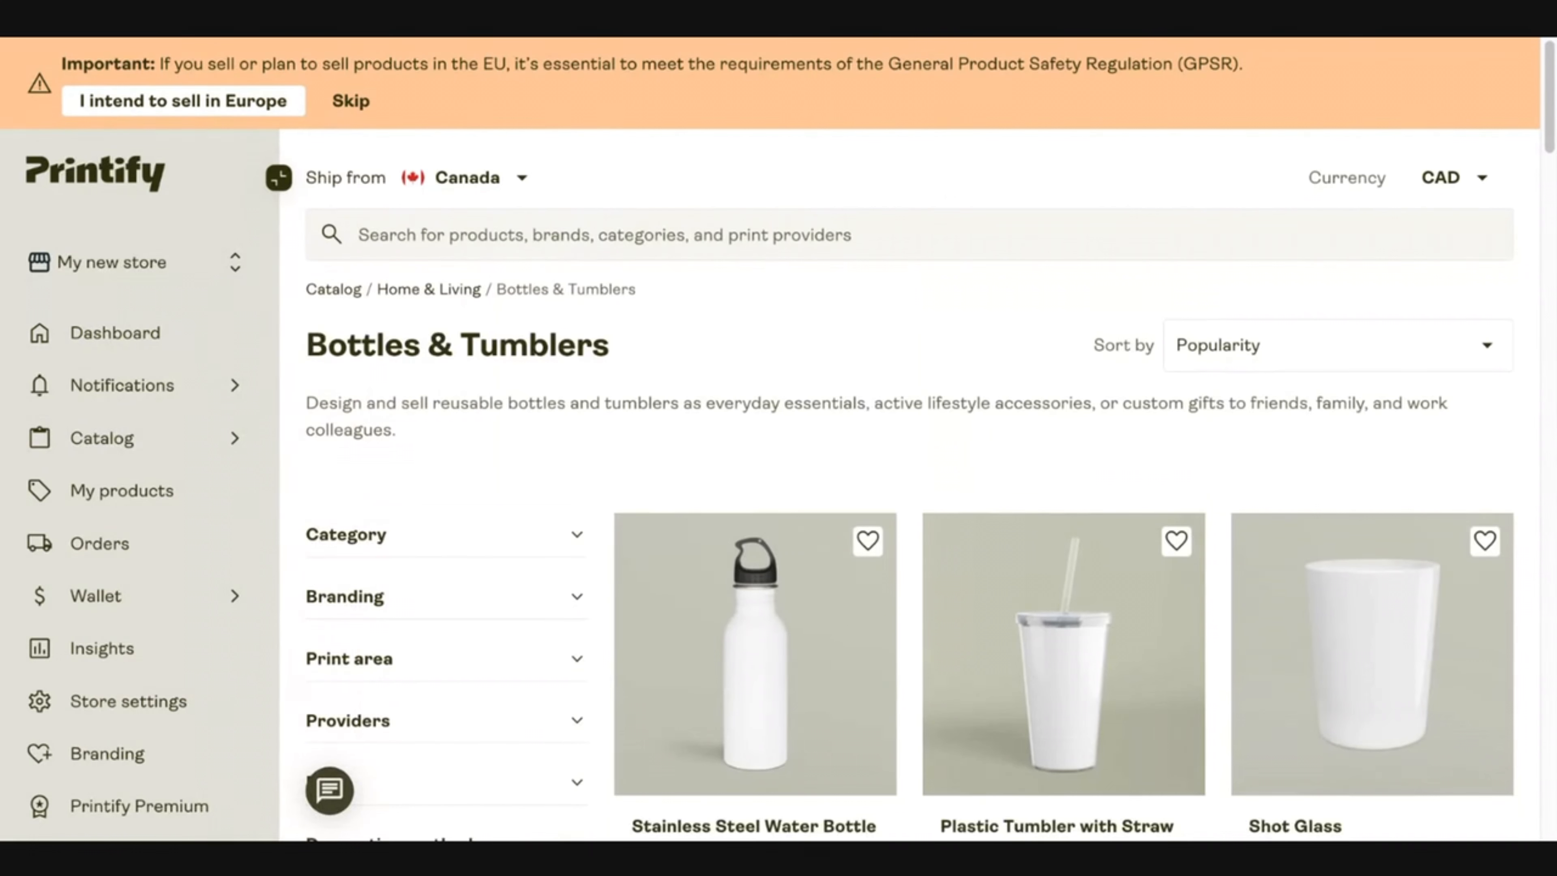
{"action": "scroll", "coordinate": [1064, 650], "scroll_direction": "down", "scroll_amount": 8}
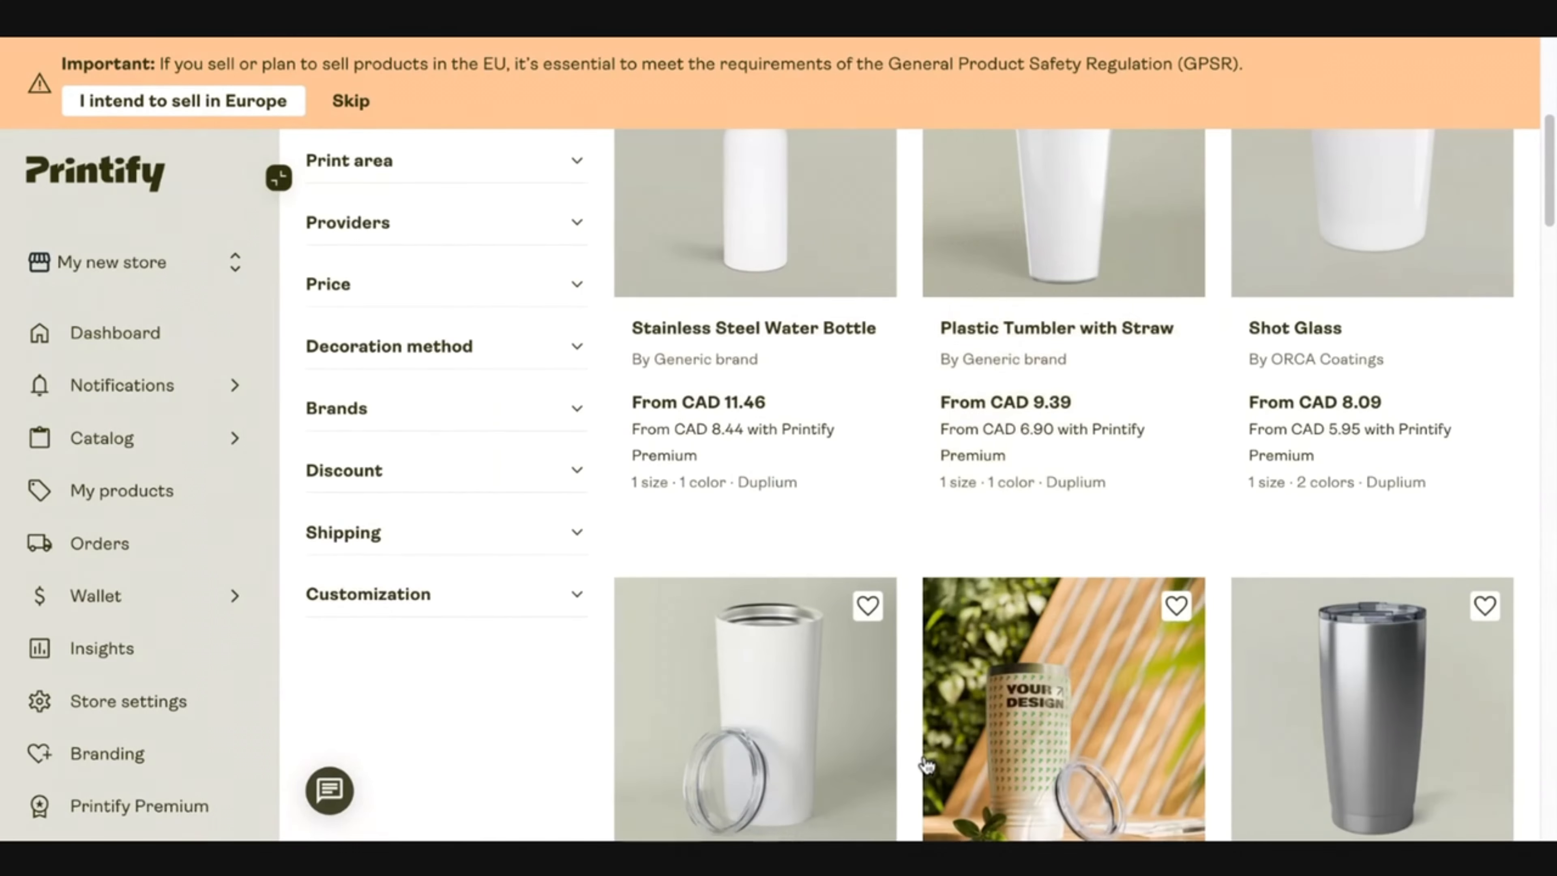
{"action": "scroll", "coordinate": [1064, 490], "scroll_direction": "up", "scroll_amount": 3}
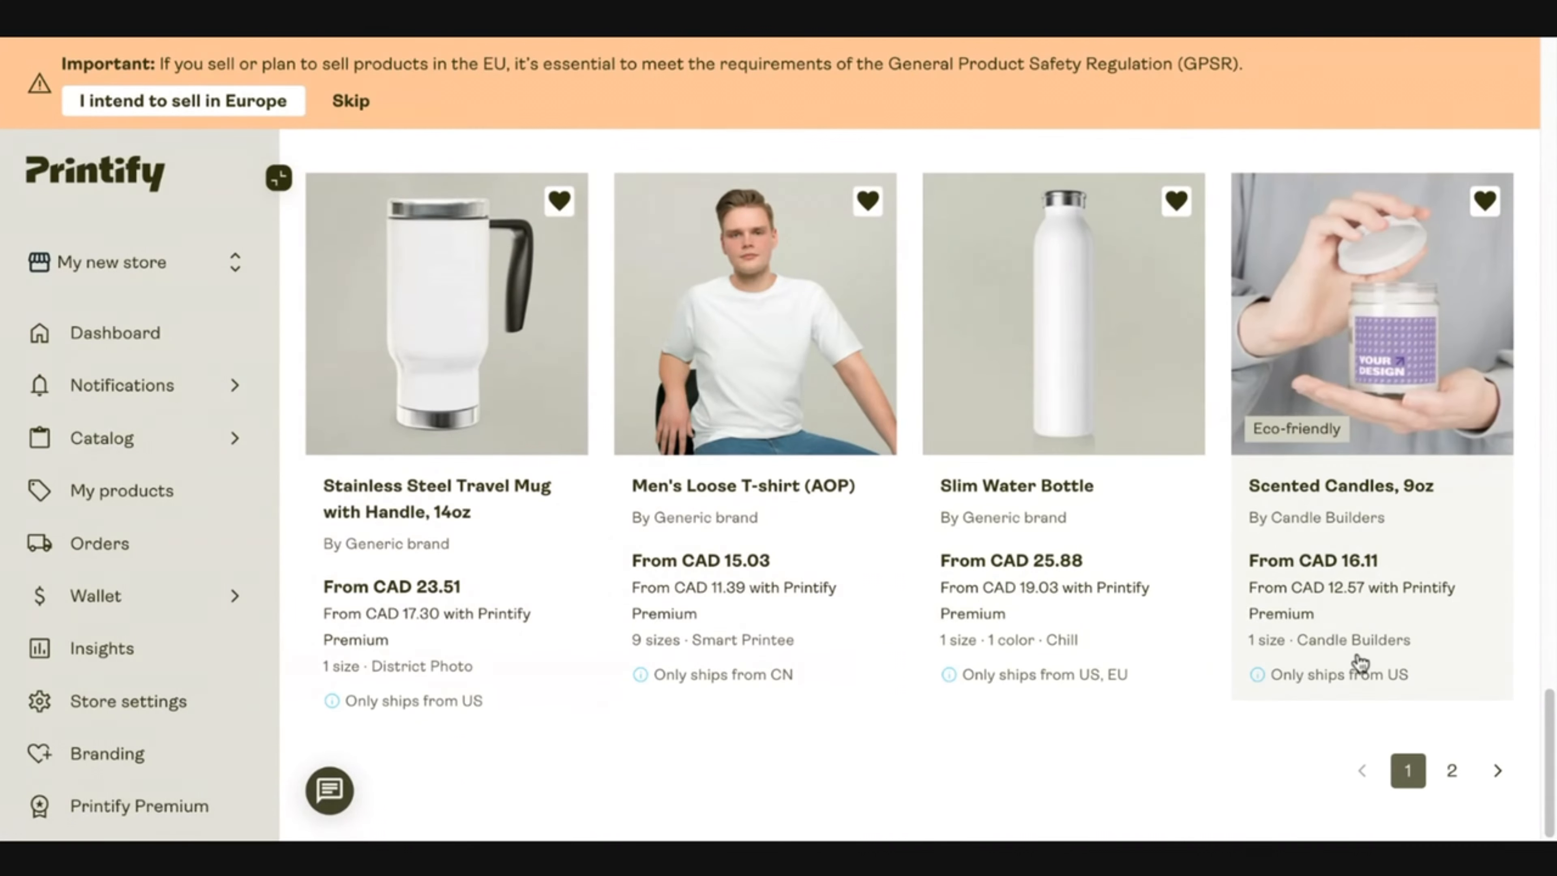
{"action": "left_click", "coordinate": [1056, 420]}
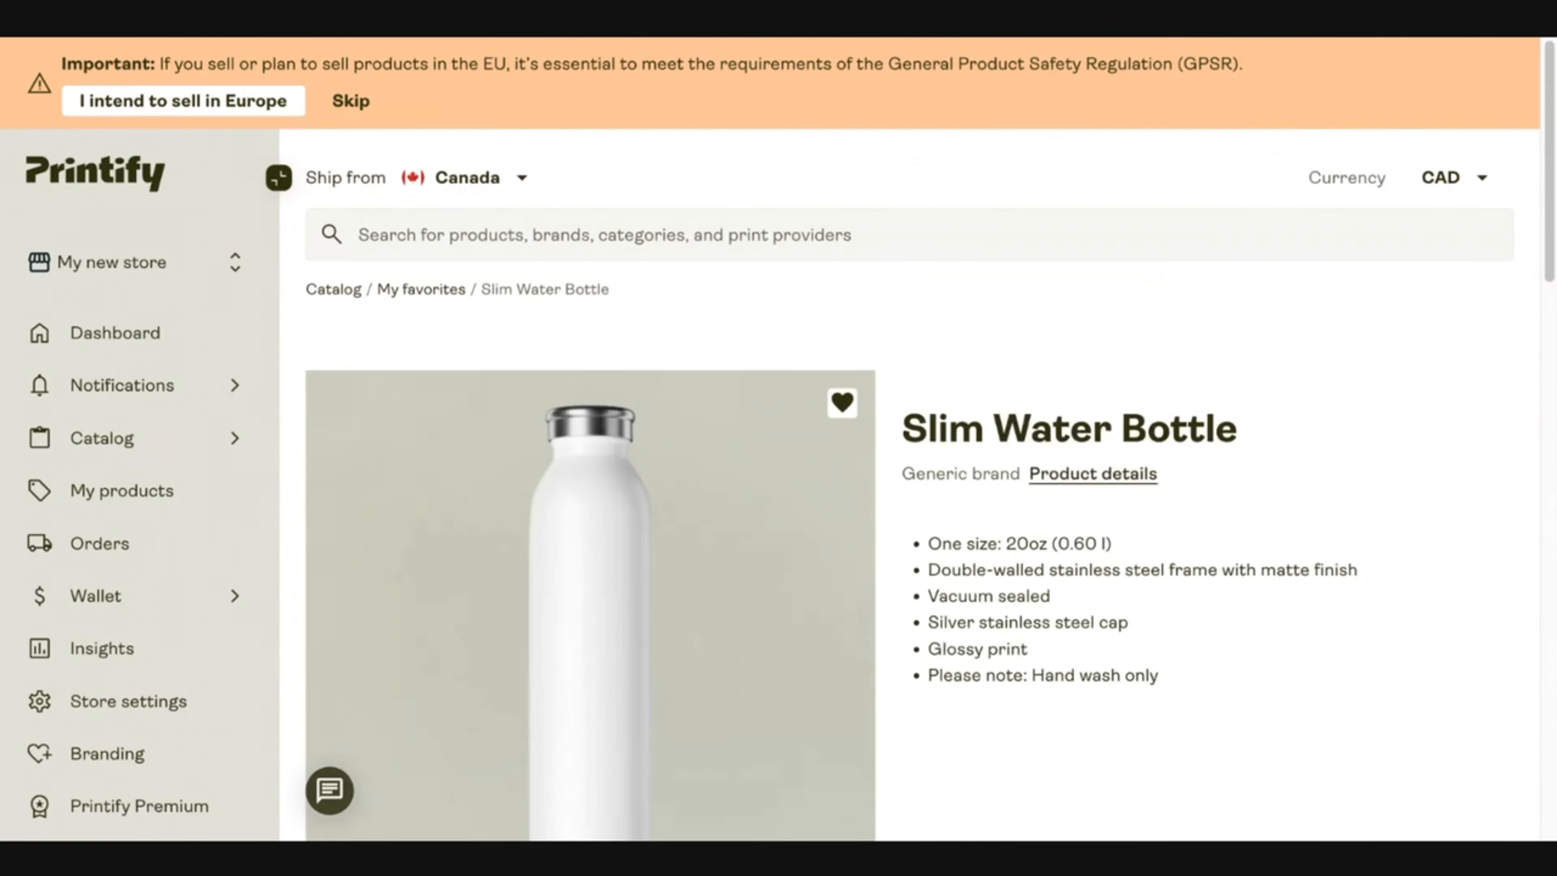
Review the Slim Water Bottle's images and provider details, and start designing it with the provider Chill
{"action": "scroll", "coordinate": [1013, 566], "scroll_direction": "down", "scroll_amount": 4}
{"action": "scroll", "coordinate": [1014, 568], "scroll_direction": "down", "scroll_amount": 2}
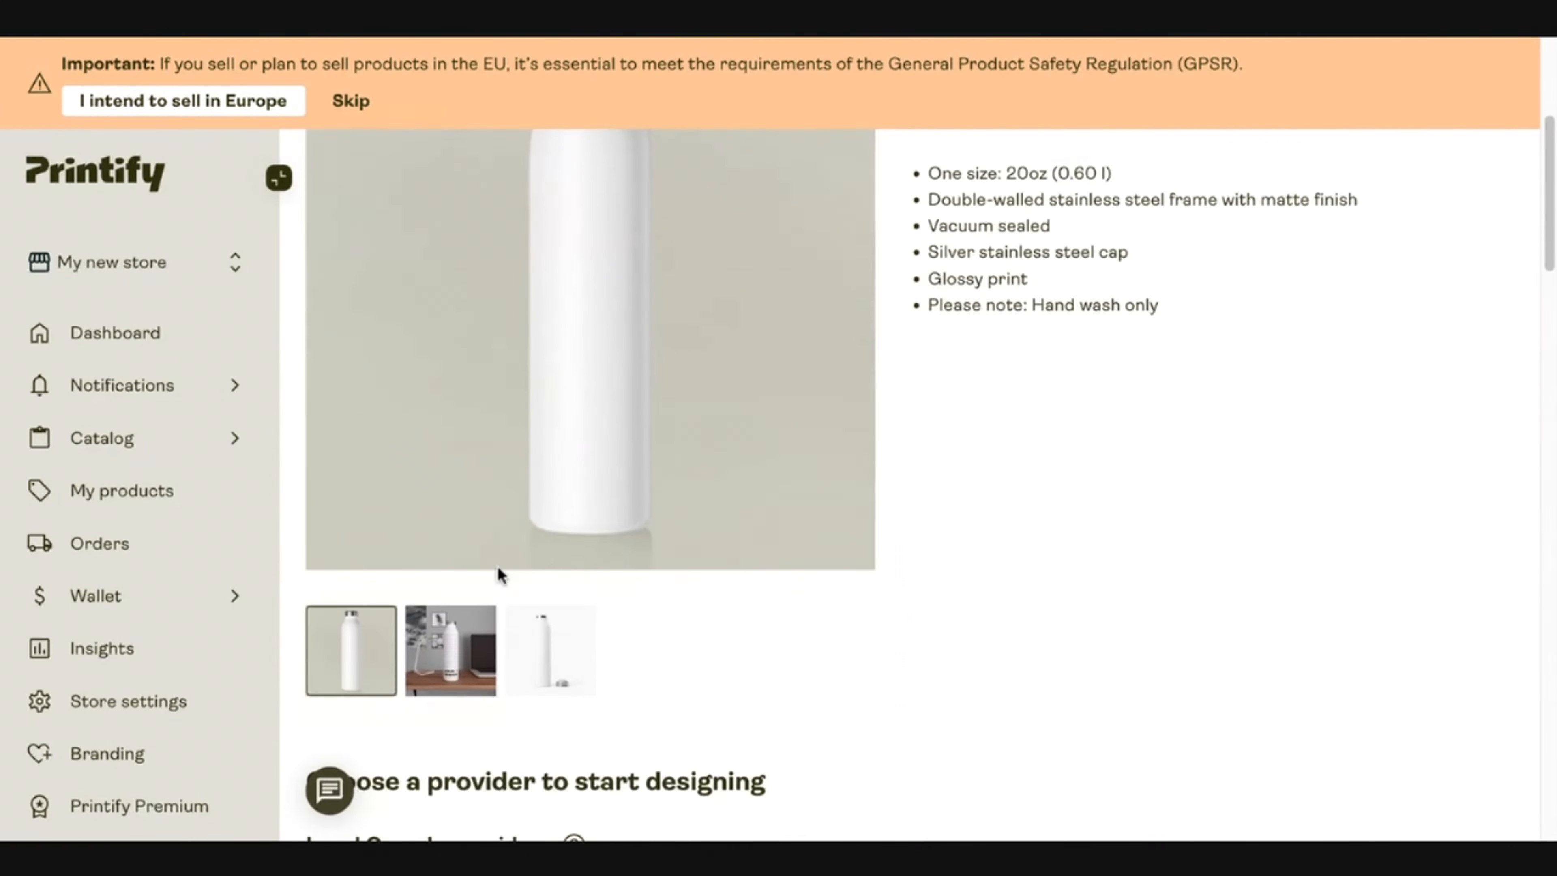
{"action": "left_click", "coordinate": [431, 670]}
{"action": "scroll", "coordinate": [431, 670], "scroll_direction": "up", "scroll_amount": 2}
{"action": "scroll", "coordinate": [431, 670], "scroll_direction": "down", "scroll_amount": 10}
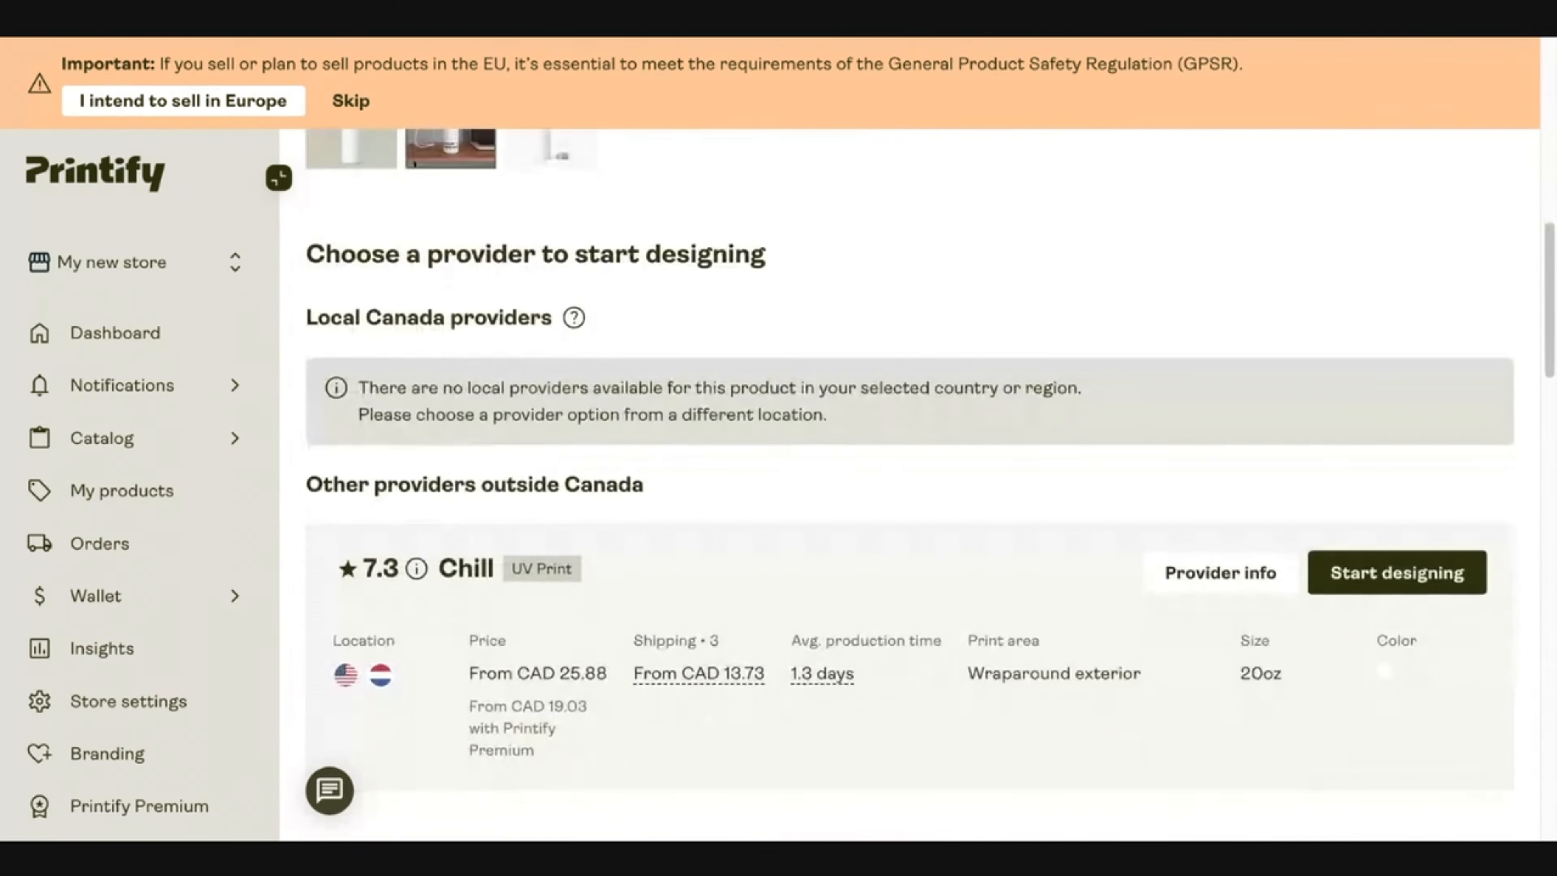
{"action": "scroll", "coordinate": [890, 595], "scroll_direction": "down", "scroll_amount": 2}
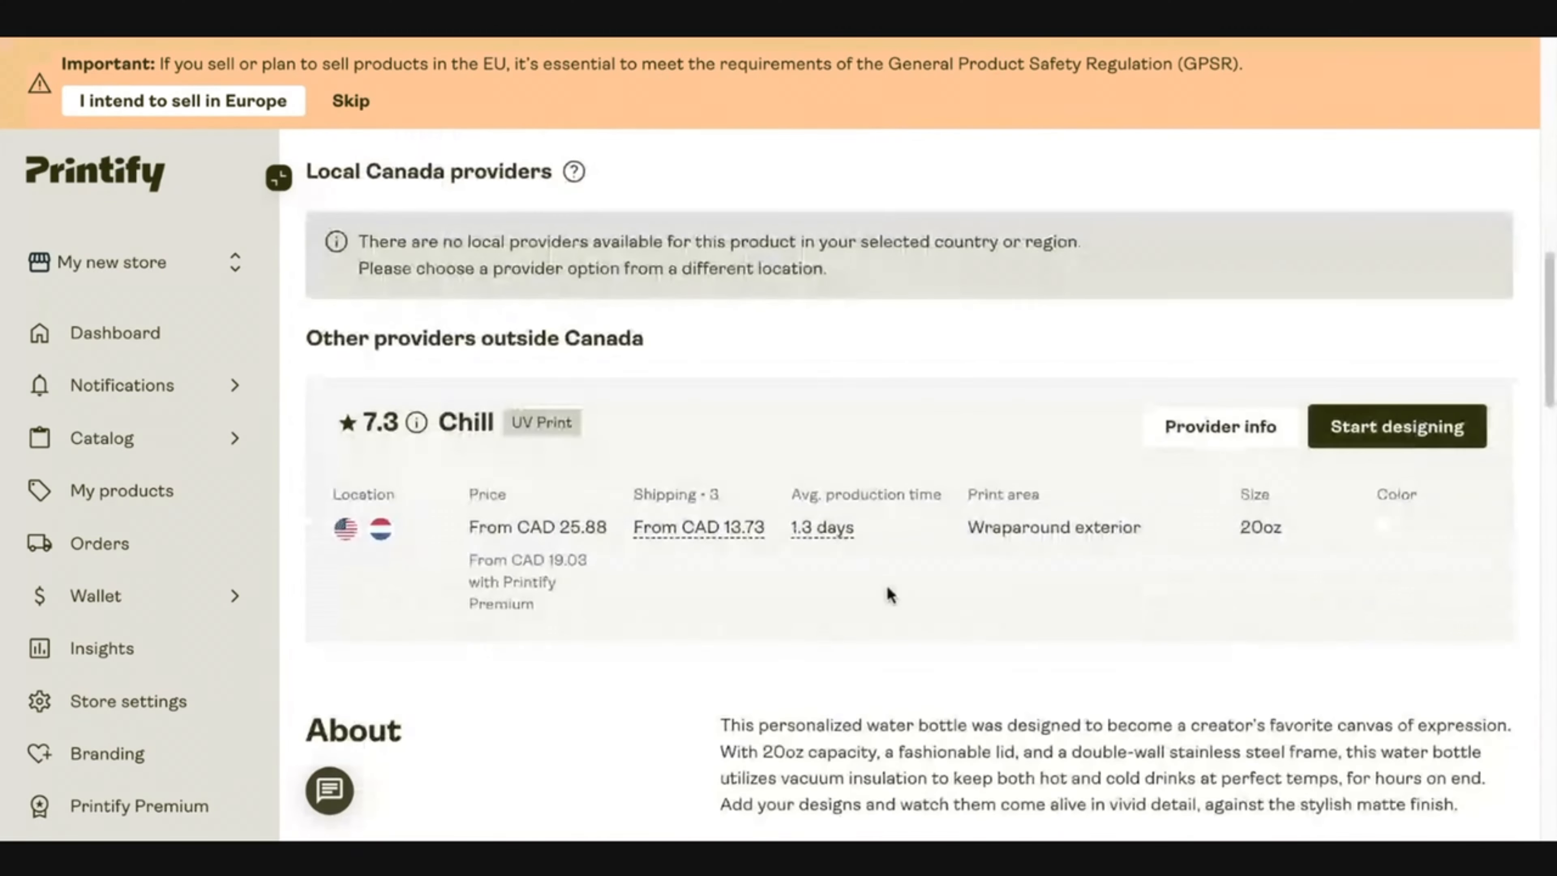
{"action": "left_click", "coordinate": [1437, 432]}
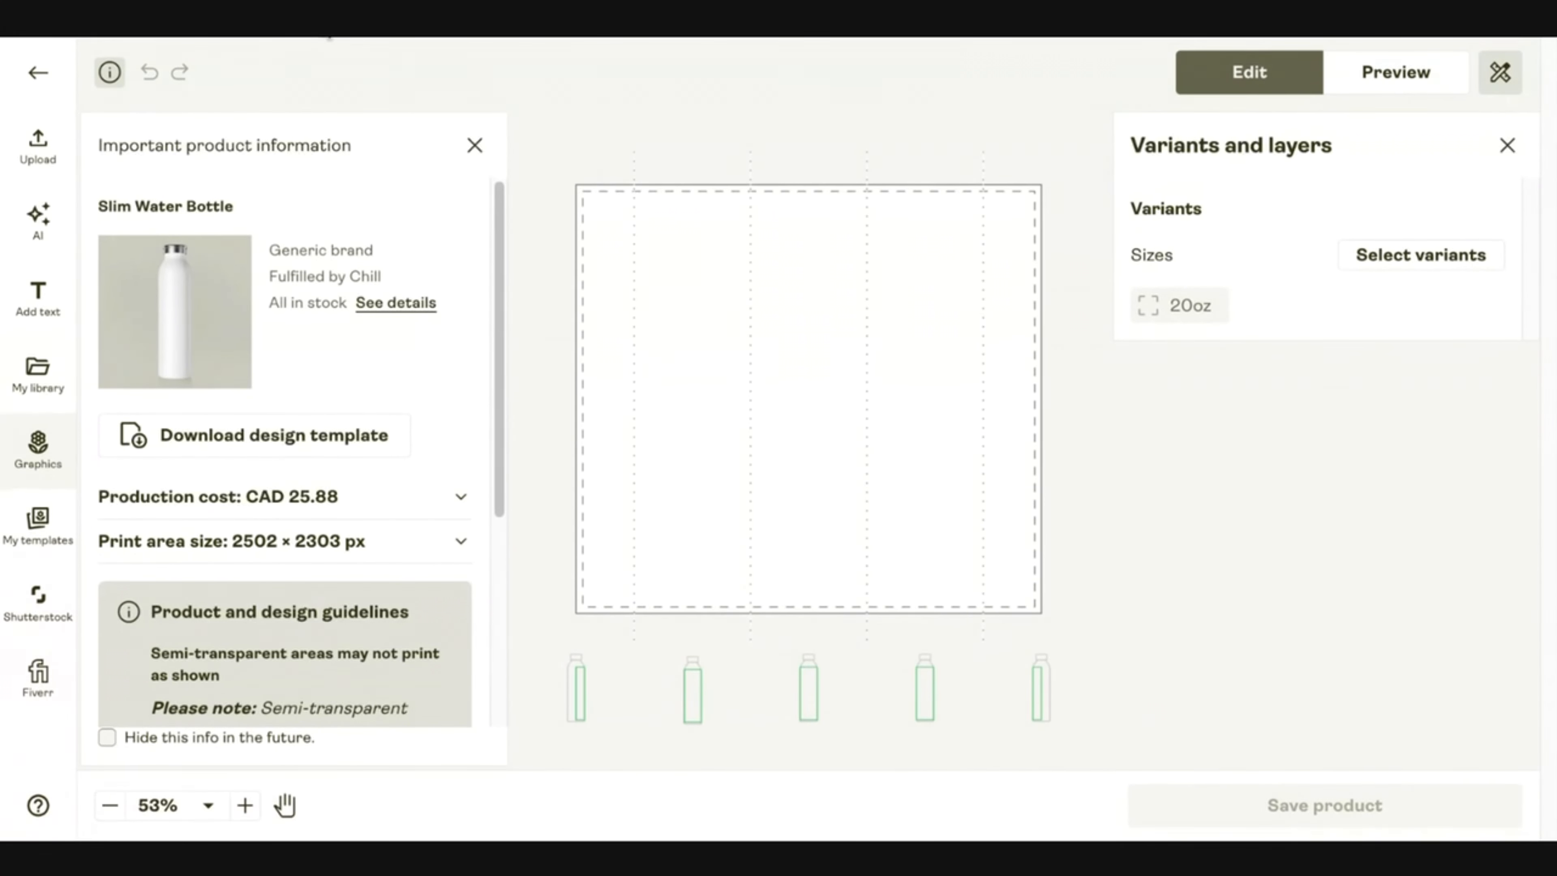
Upload the floral stethoscope nurse artwork from the device and place it across the bottle's wraparound print area
{"action": "left_click", "coordinate": [42, 370]}
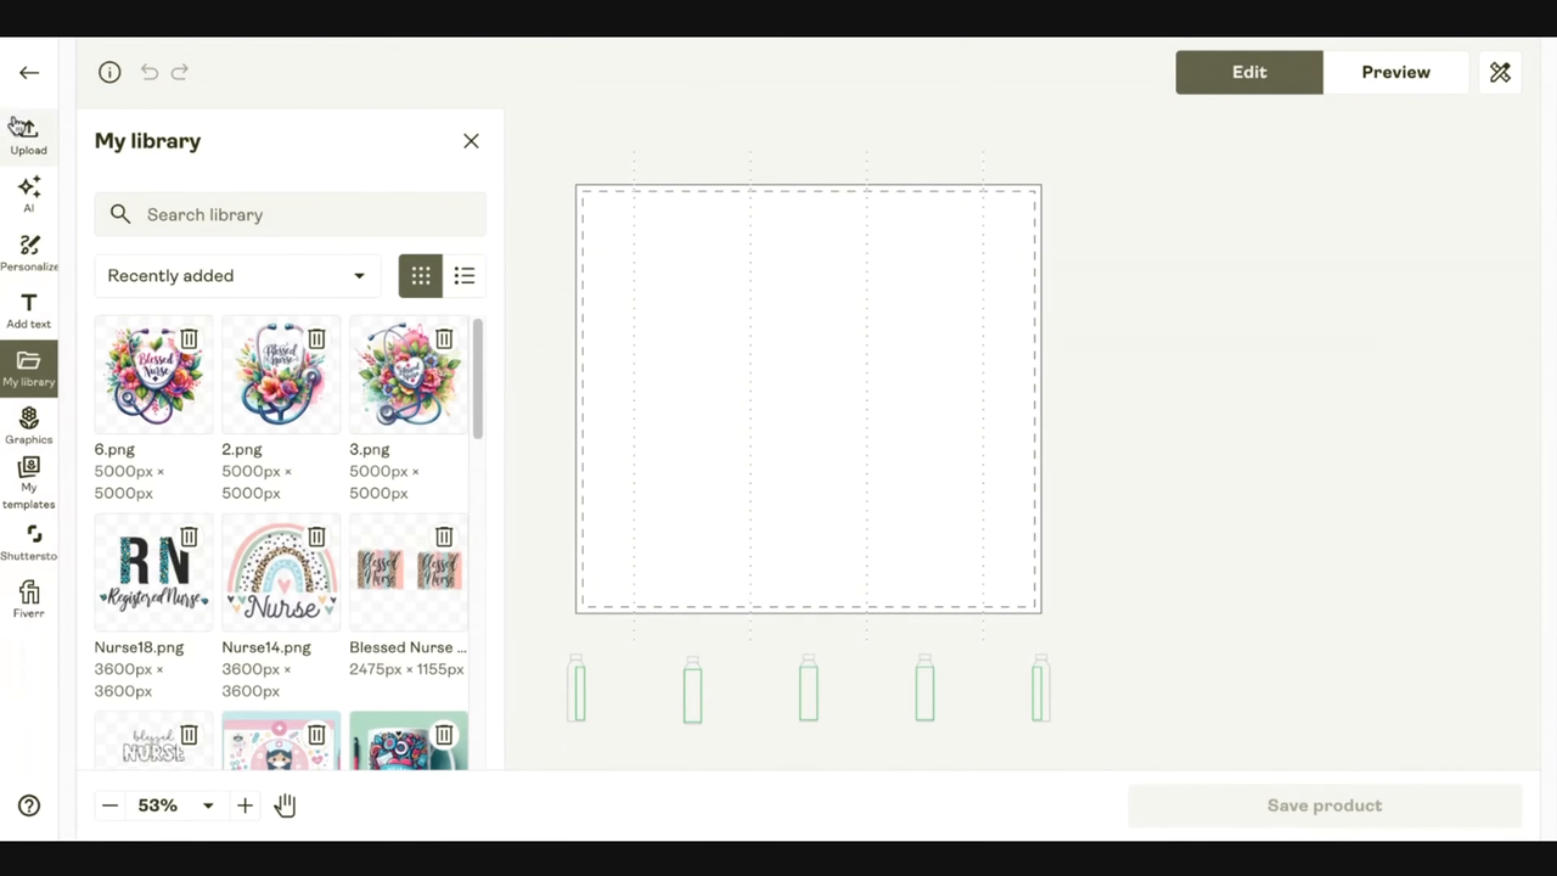
{"action": "left_click", "coordinate": [29, 138]}
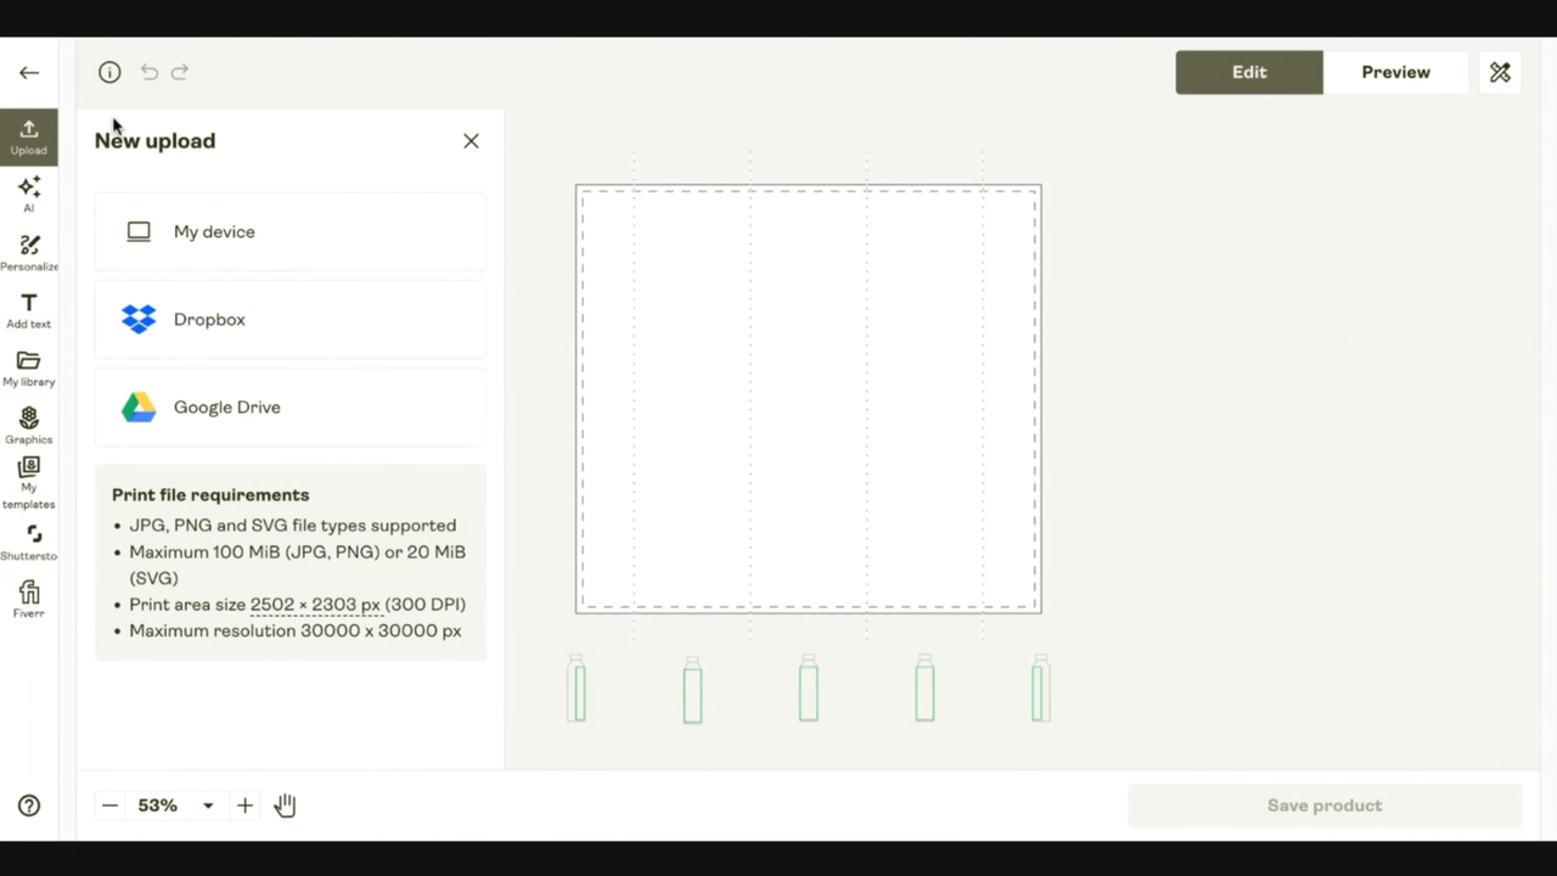
{"action": "left_click", "coordinate": [252, 258]}
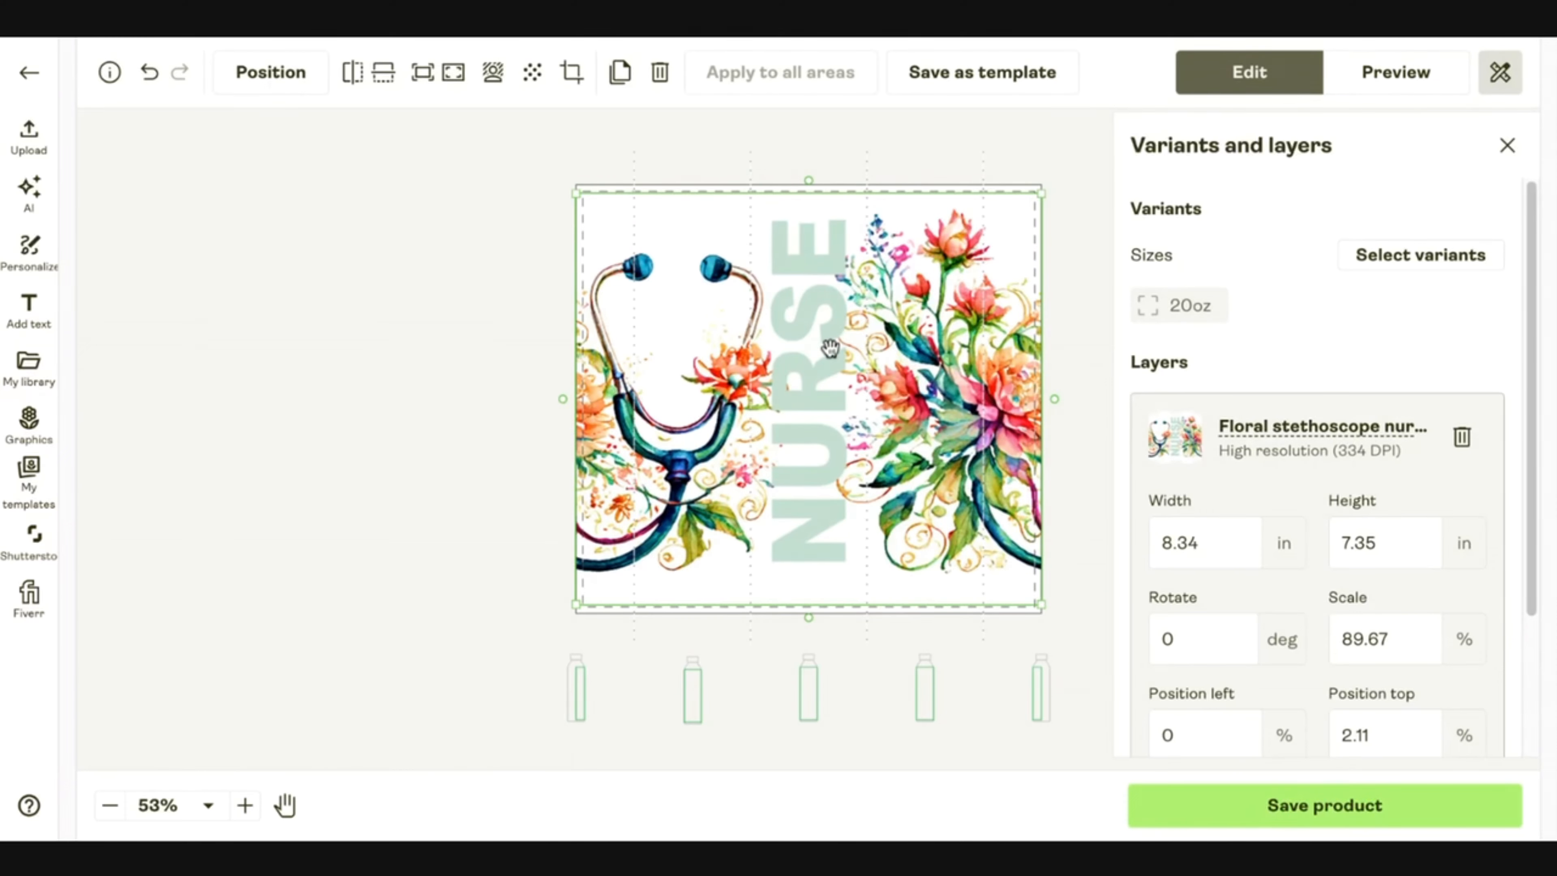
{"action": "mouse_move", "coordinate": [831, 344]}
{"action": "left_mouse_down"}
{"action": "mouse_move", "coordinate": [777, 348]}
{"action": "mouse_move", "coordinate": [821, 351]}
{"action": "left_mouse_up"}
Add a personalizable text layer to the bottle and set its character limit to 18
{"action": "left_click", "coordinate": [29, 250]}
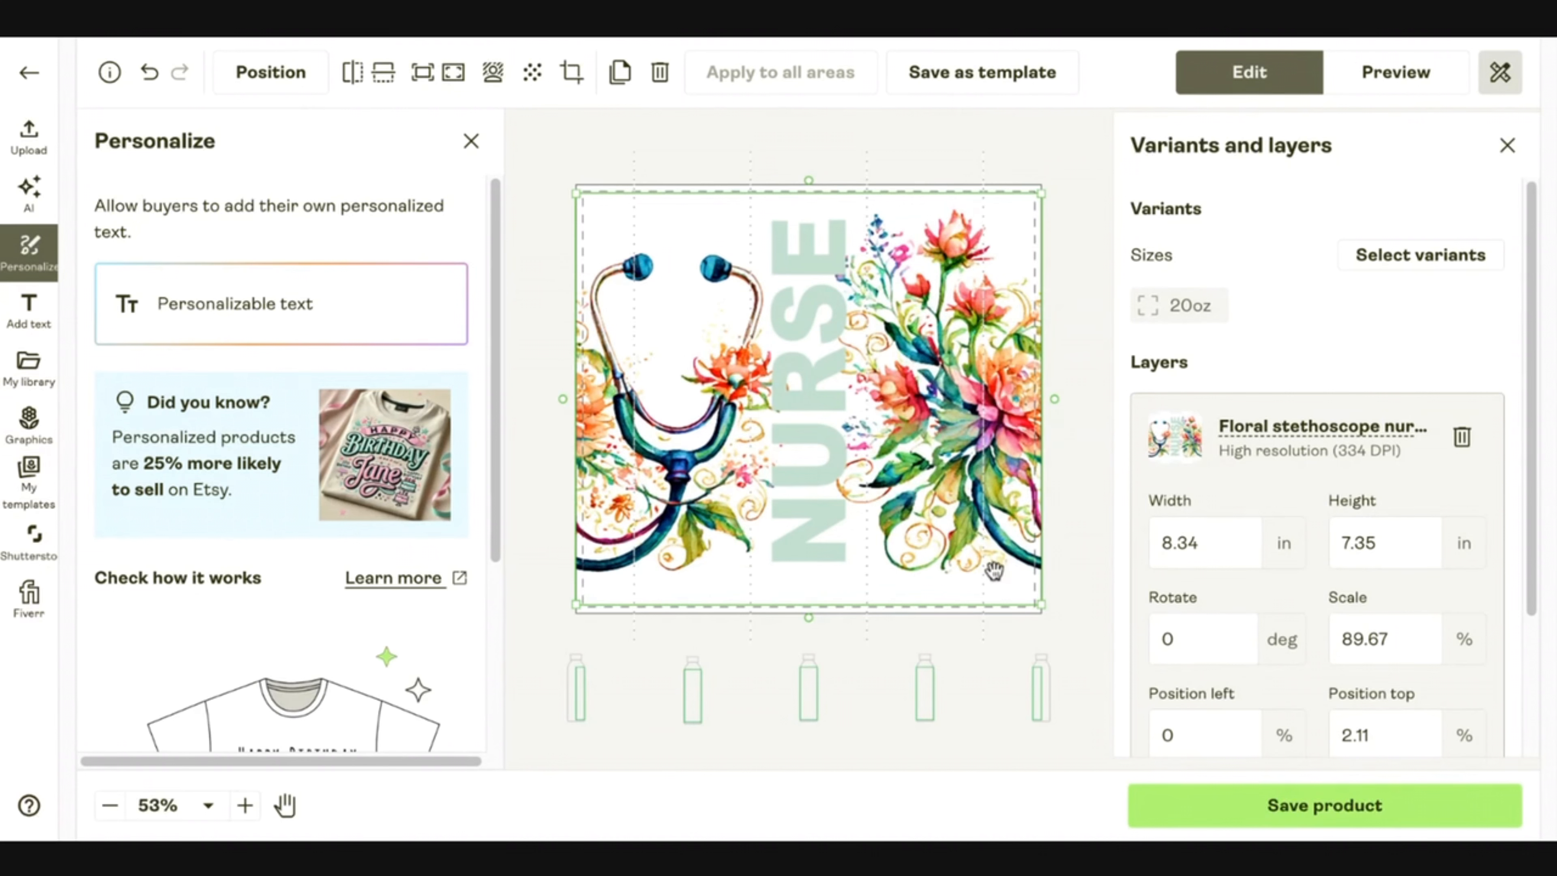
{"action": "scroll", "coordinate": [1318, 490], "scroll_direction": "down", "scroll_amount": 3}
{"action": "left_click", "coordinate": [342, 302]}
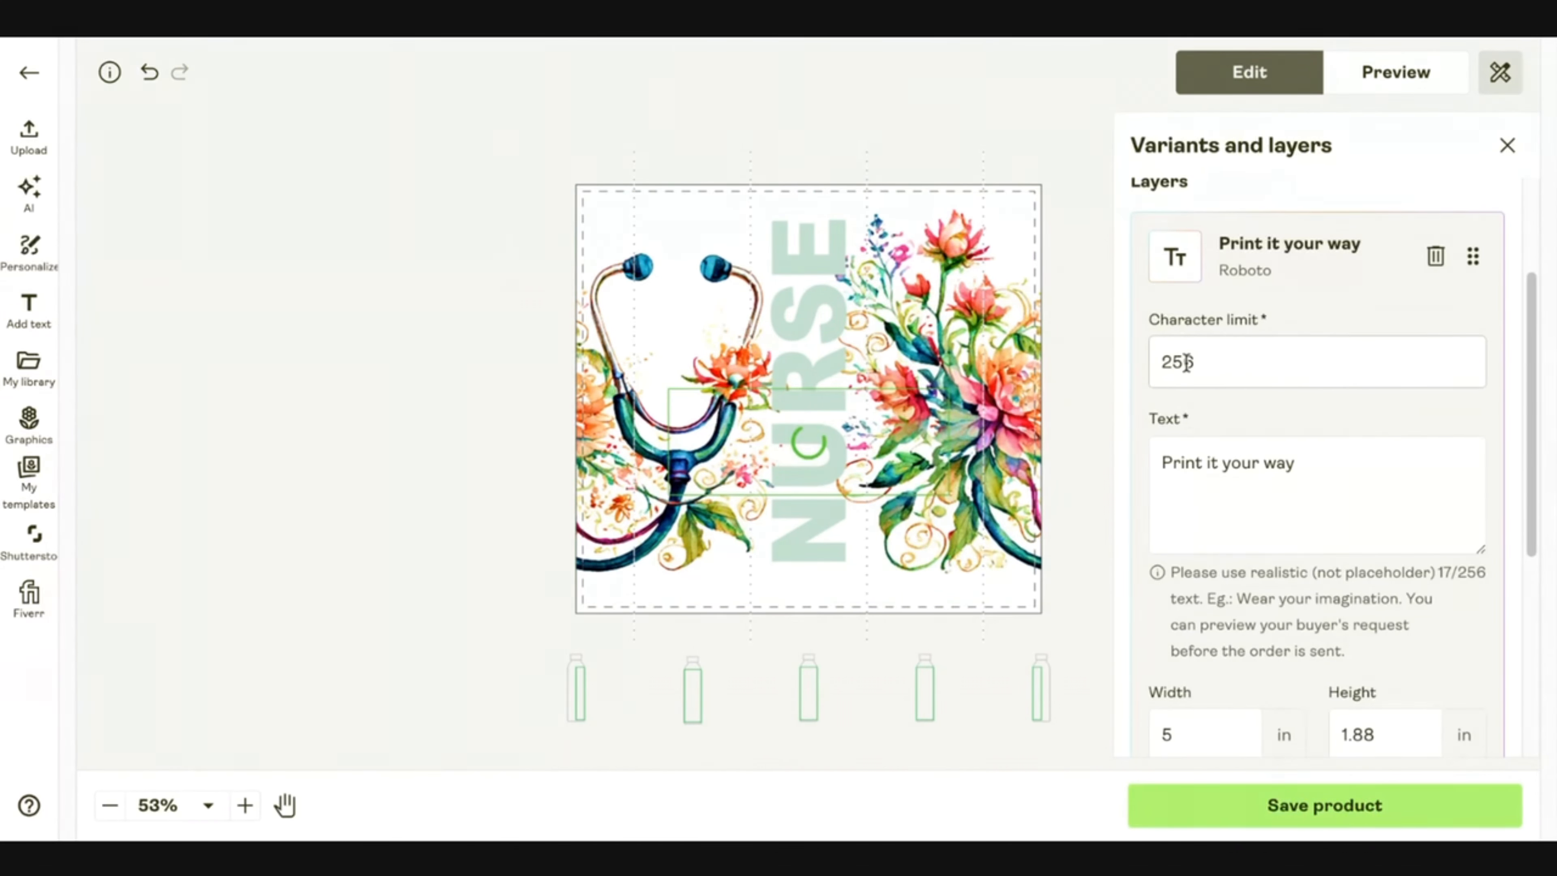
{"action": "double_click", "coordinate": [1162, 365]}
{"action": "type", "text": "18"}
Replace the personalizable layer's placeholder text with a hyphenated sample customer name
{"action": "left_click", "coordinate": [1317, 469]}
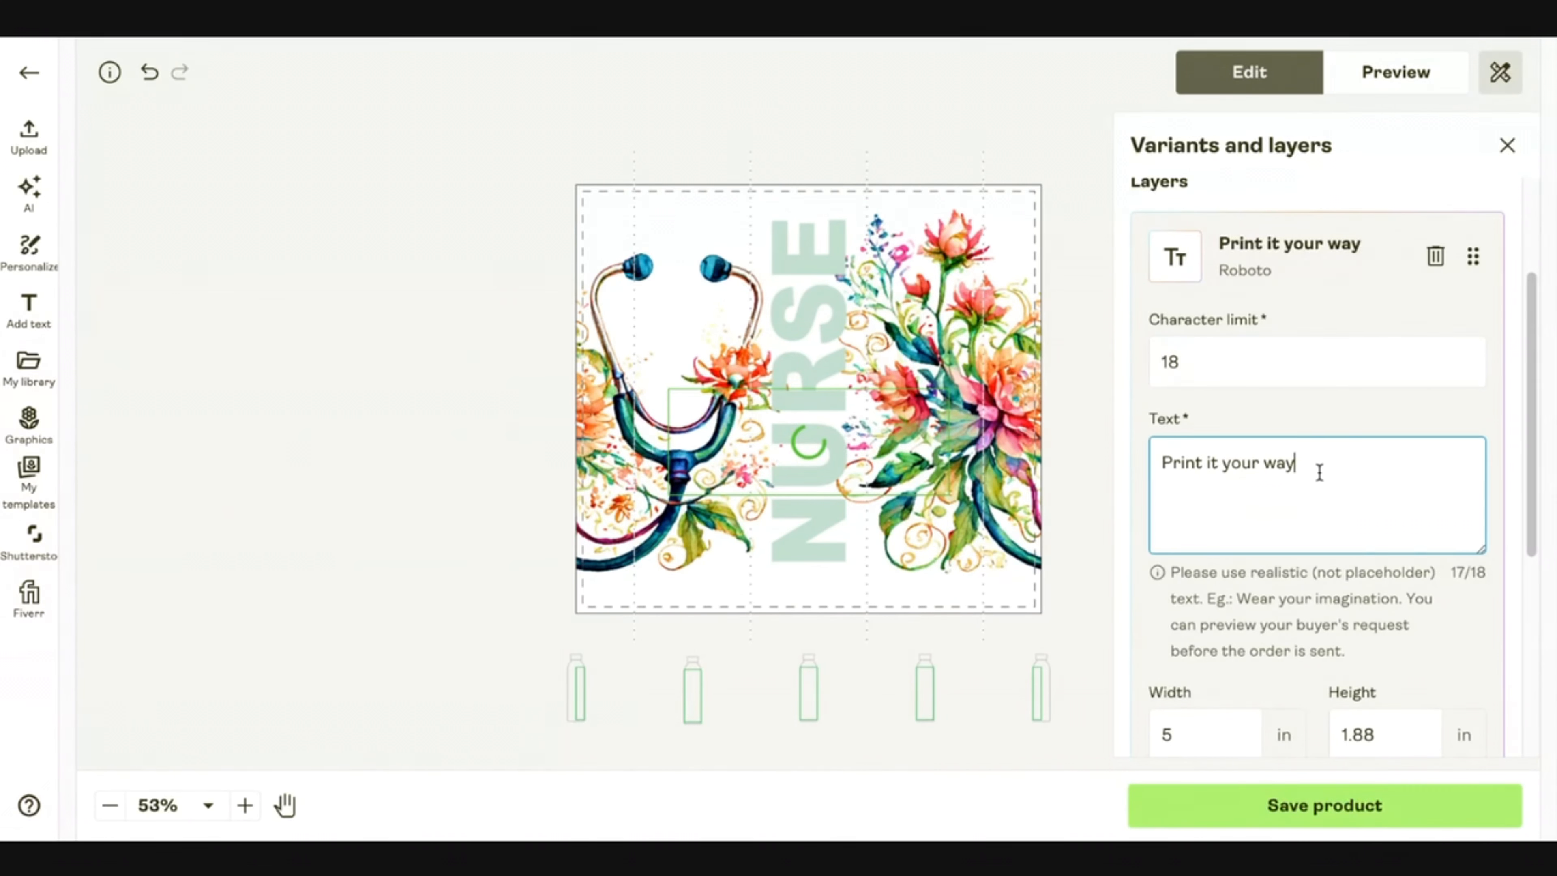
{"action": "left_click_drag", "start_coordinate": [1317, 469], "coordinate": [1150, 461]}
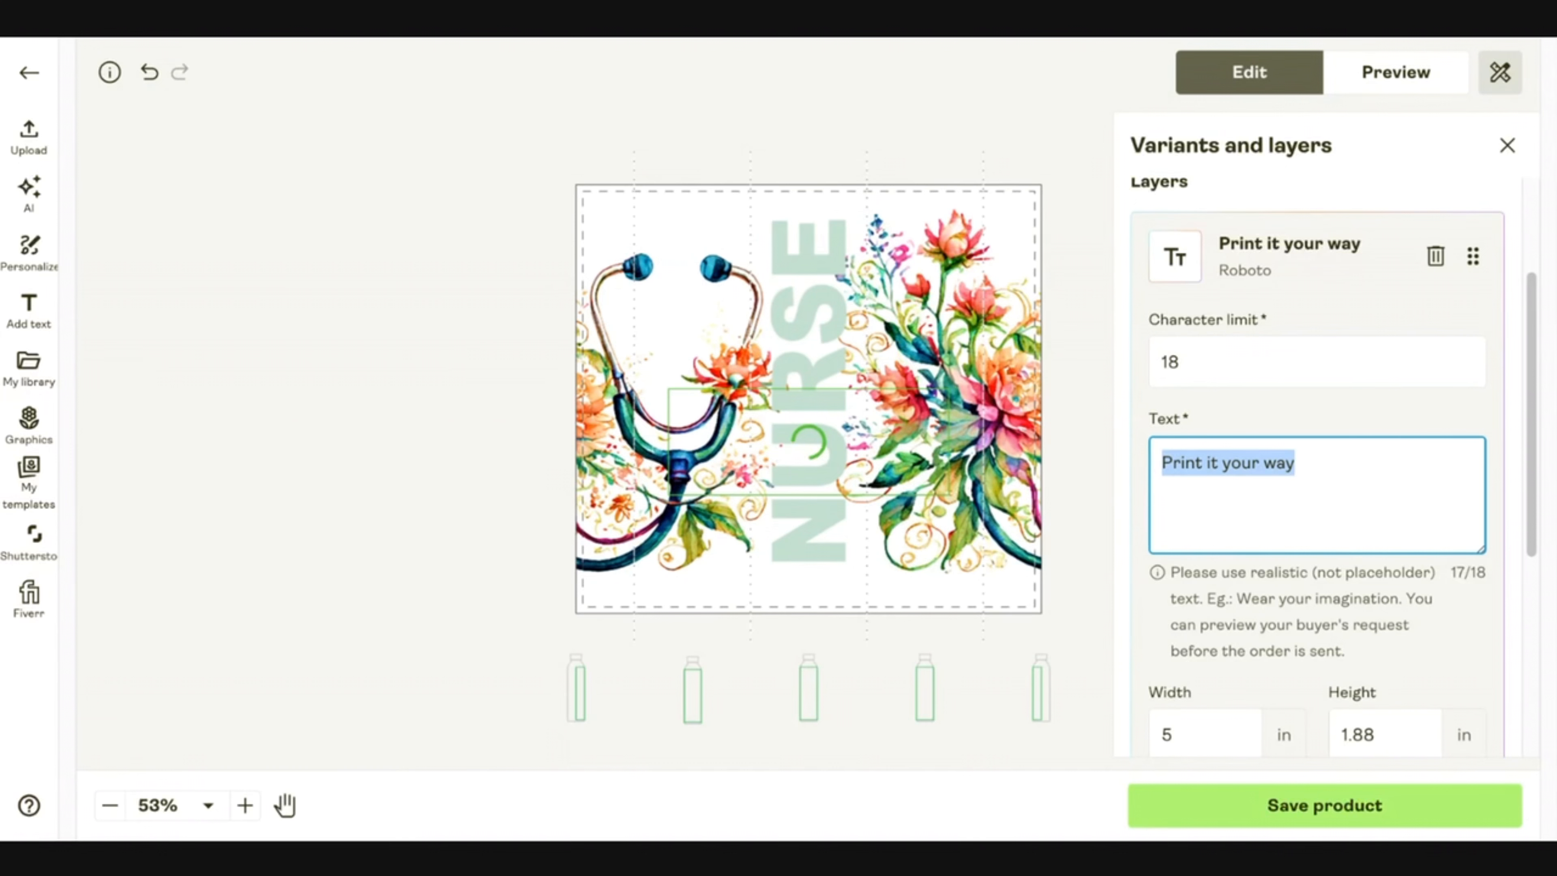
{"action": "type", "text": "Johnny"}
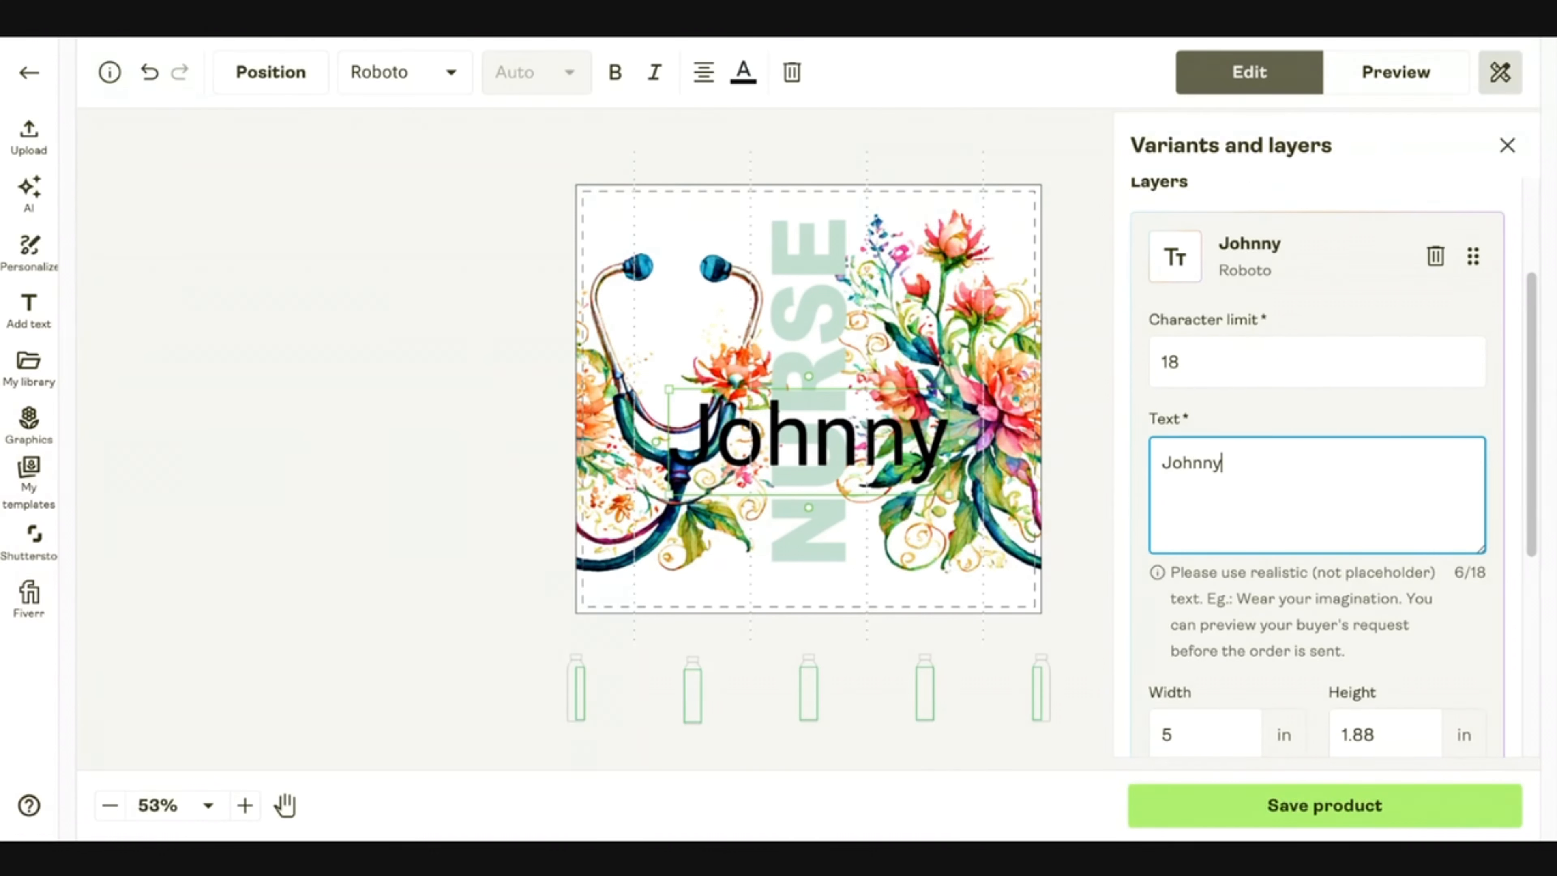
{"action": "type", "text": "-Bravo"}
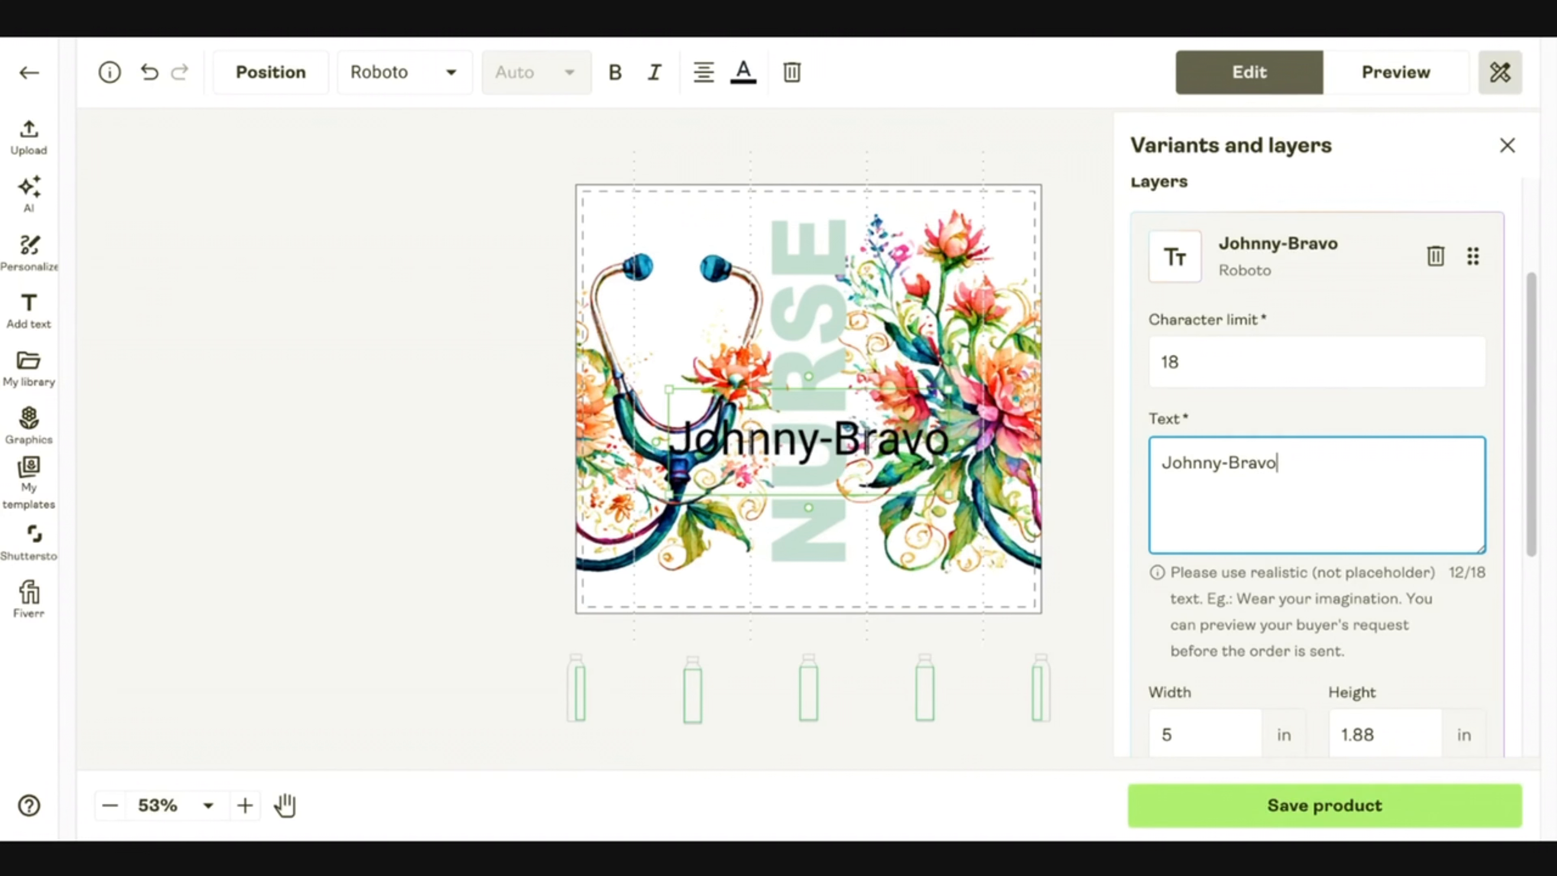
{"action": "type", "text": " d"}
{"action": "key", "text": "BackSpace"}
{"action": "type", "text": "cado"}
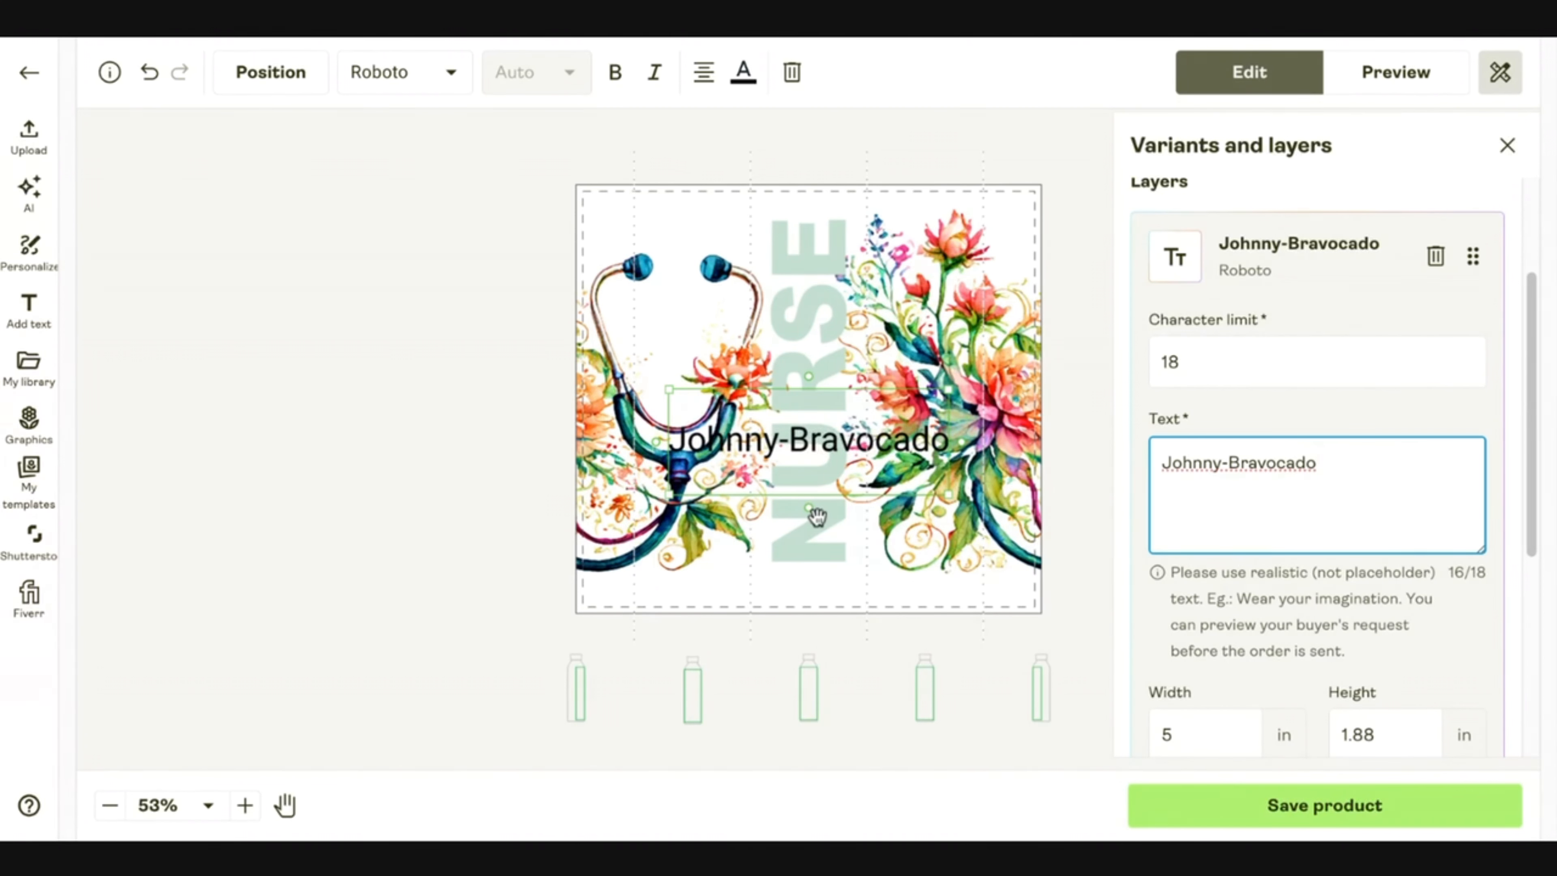
Rotate the name text to read vertically upward, and realign the floral nurse artwork to fill the bottle's print area
{"action": "left_click_drag", "start_coordinate": [817, 517], "coordinate": [916, 472]}
{"action": "left_click", "coordinate": [678, 440]}
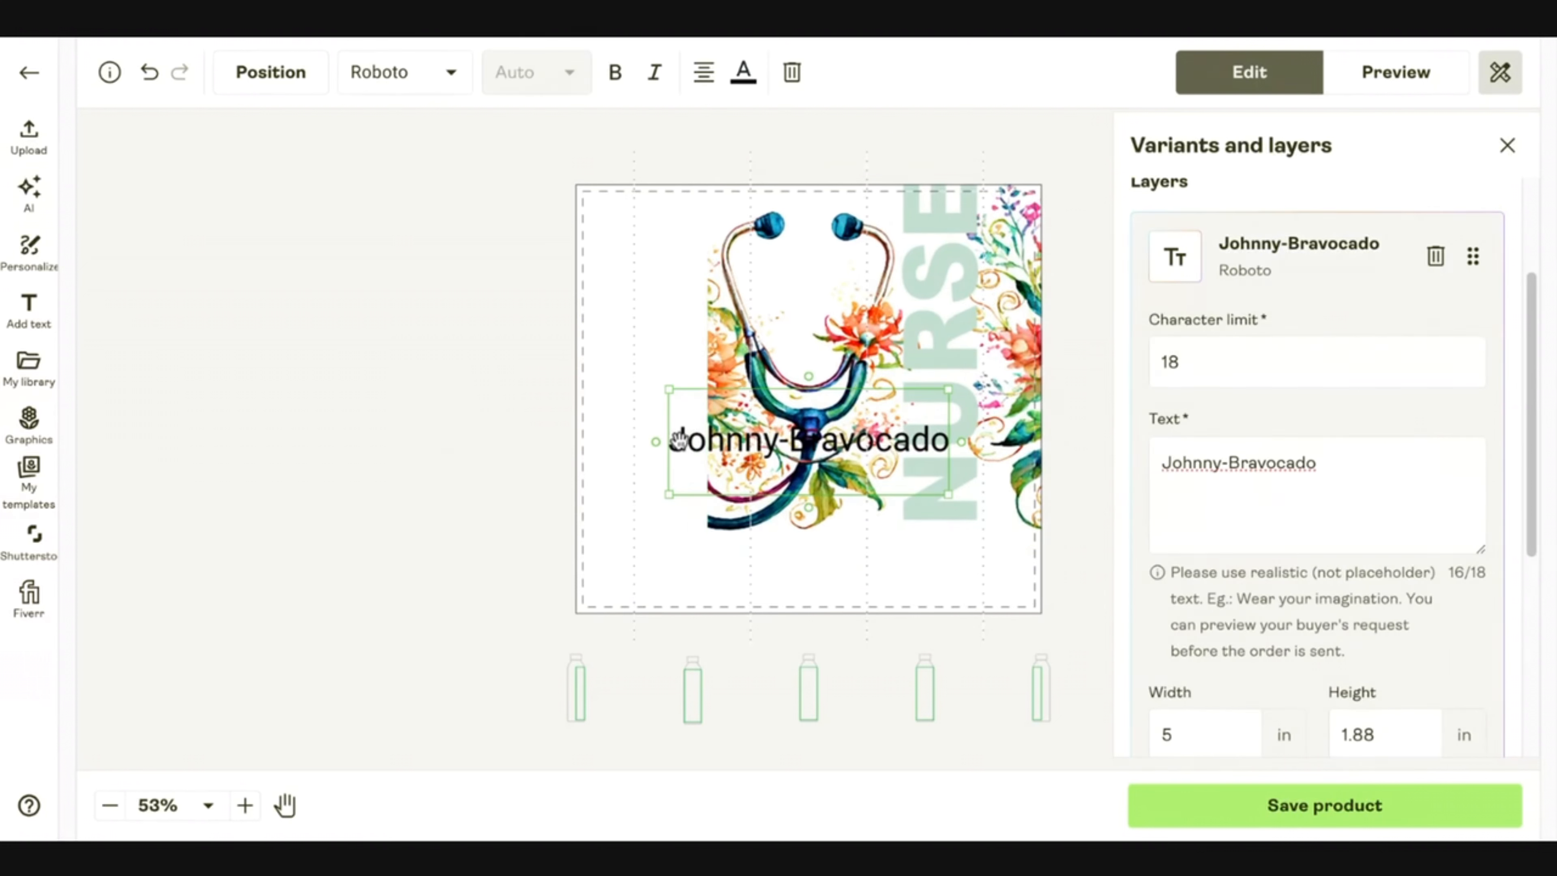
{"action": "left_click_drag", "start_coordinate": [643, 444], "coordinate": [810, 595]}
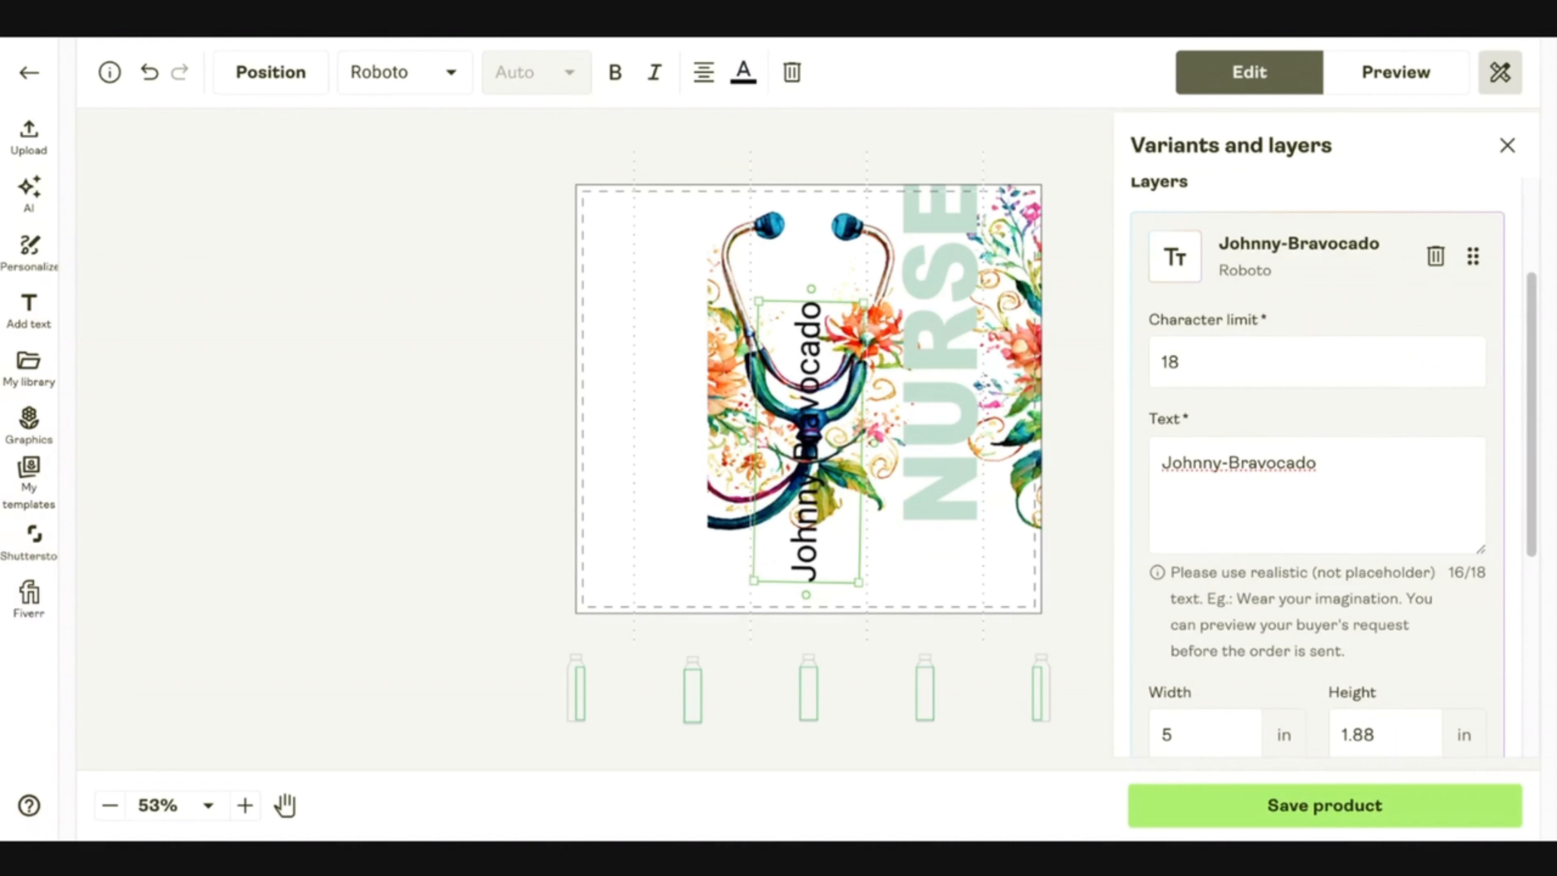
{"action": "left_click_drag", "start_coordinate": [714, 416], "coordinate": [592, 457]}
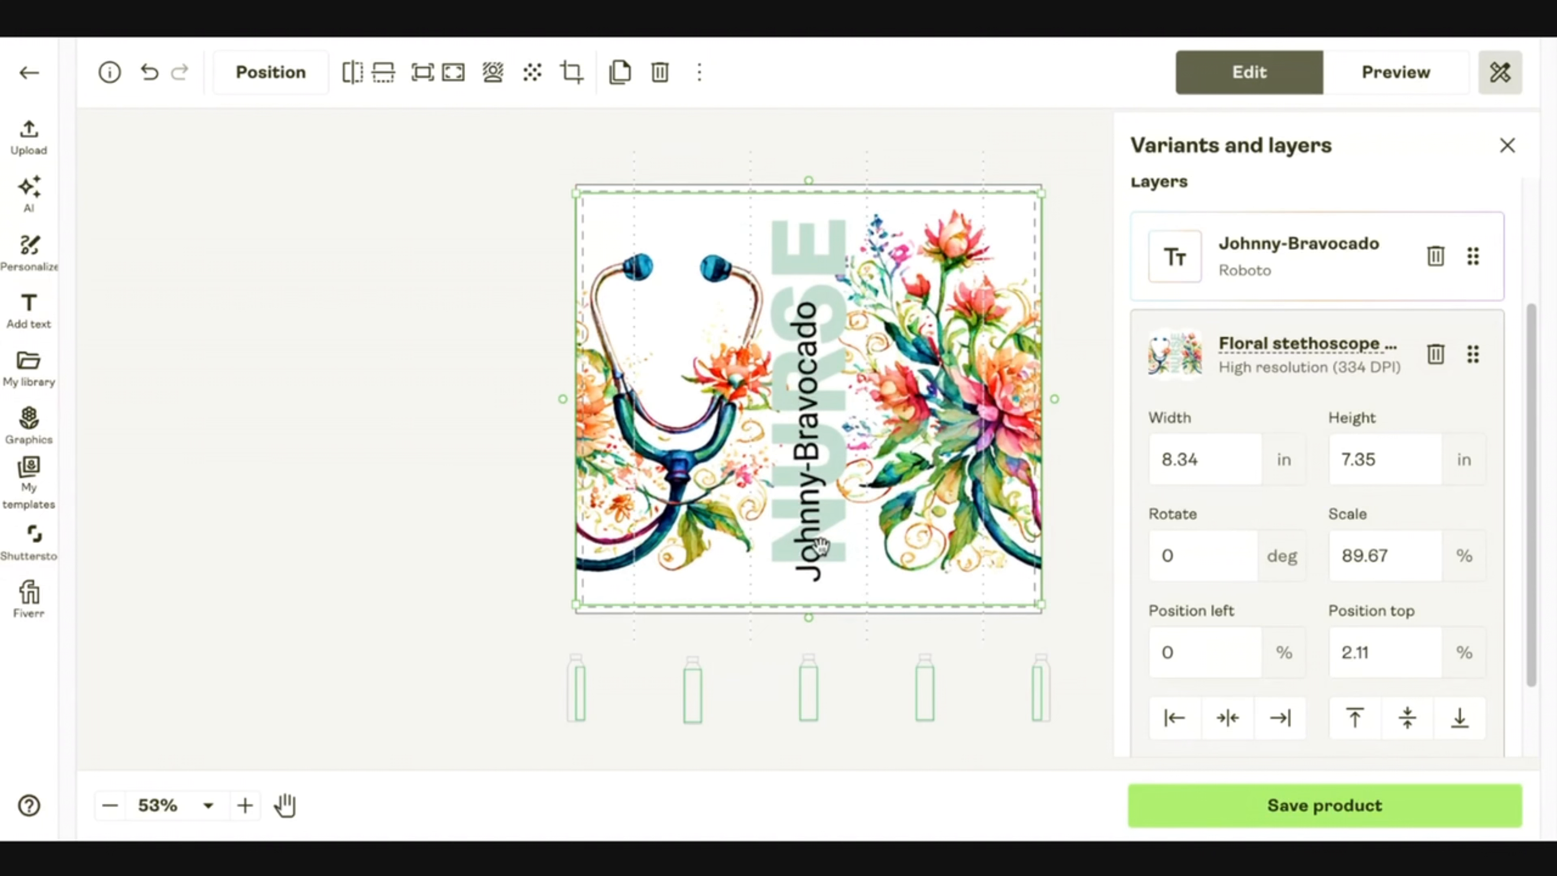
Move the vertical name text up so it sits centred over the word NURSE in the bottle artwork
{"action": "left_click", "coordinate": [1272, 285]}
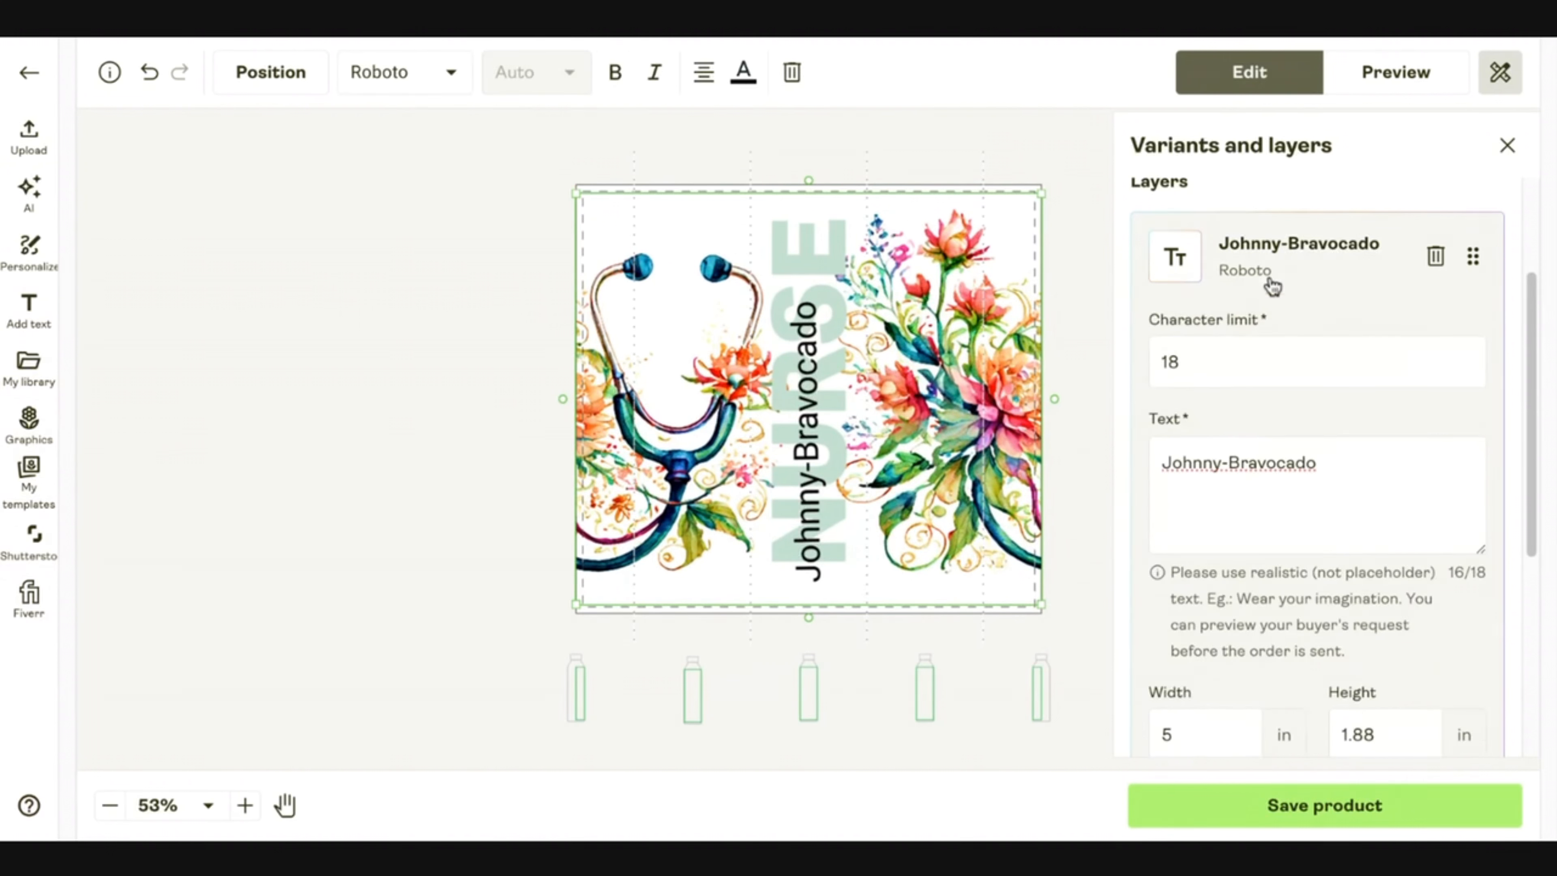
{"action": "left_click_drag", "start_coordinate": [824, 411], "coordinate": [829, 366]}
{"action": "left_click", "coordinate": [360, 300]}
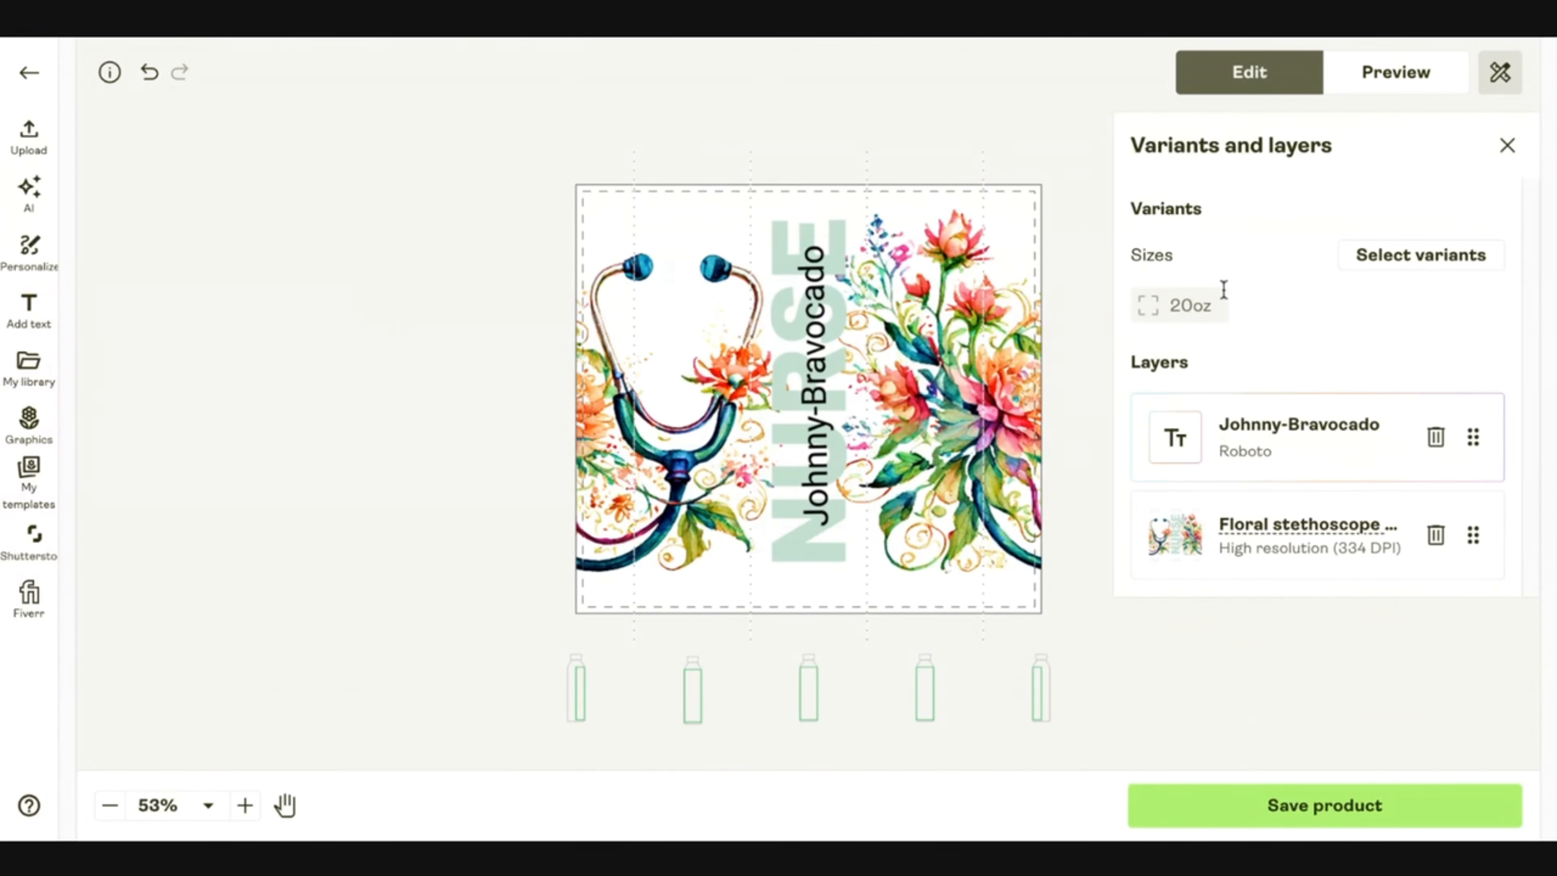
Review the bottle's variant options and preview the design on the front mockup
{"action": "left_click", "coordinate": [1406, 252]}
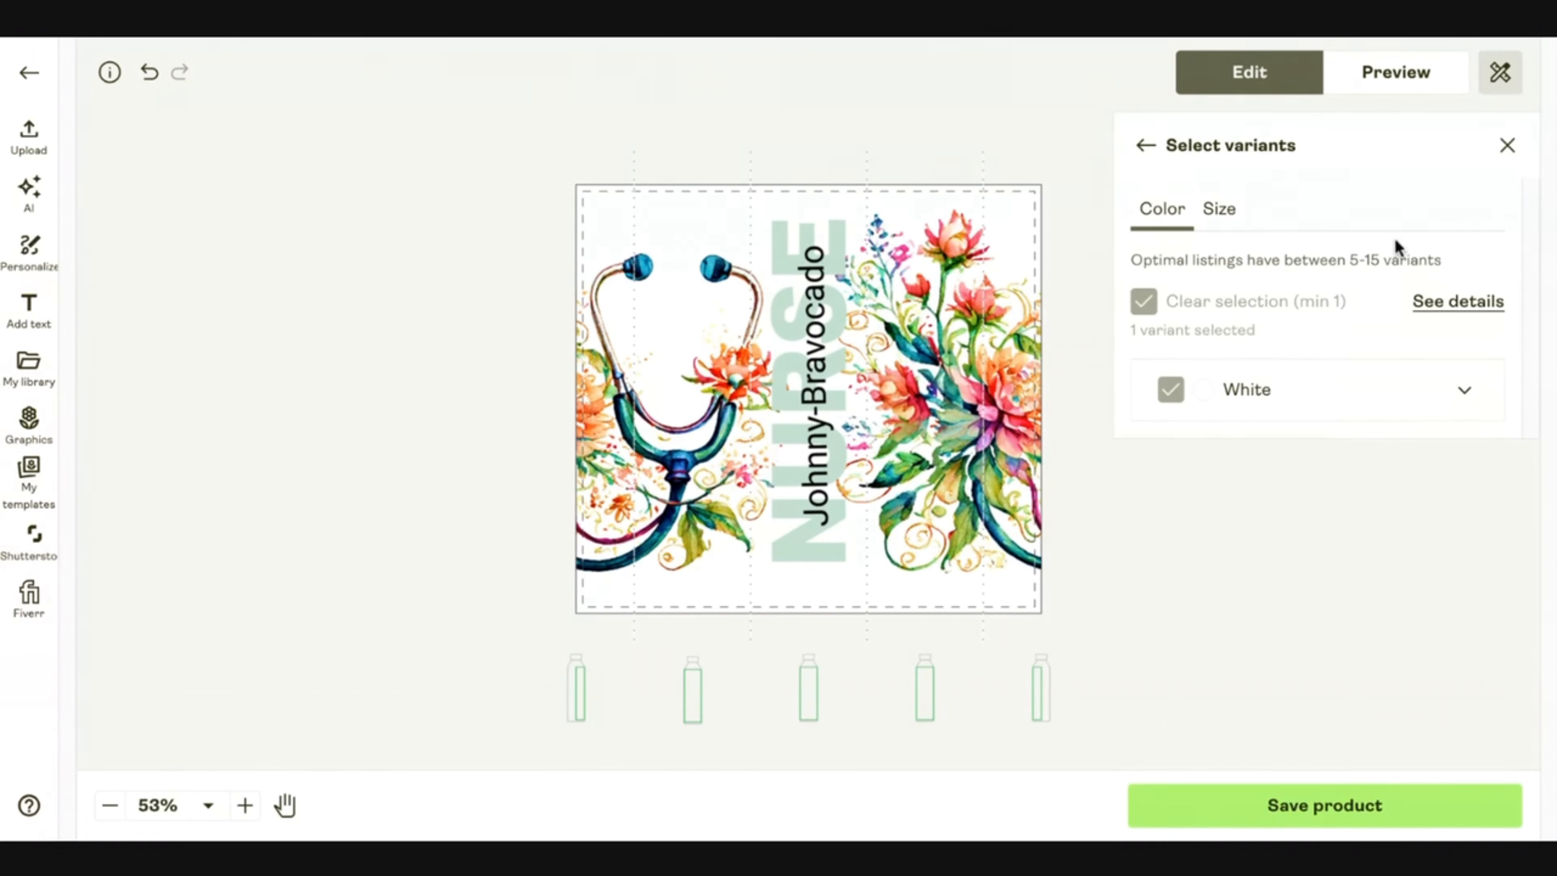
{"action": "left_click", "coordinate": [1368, 81]}
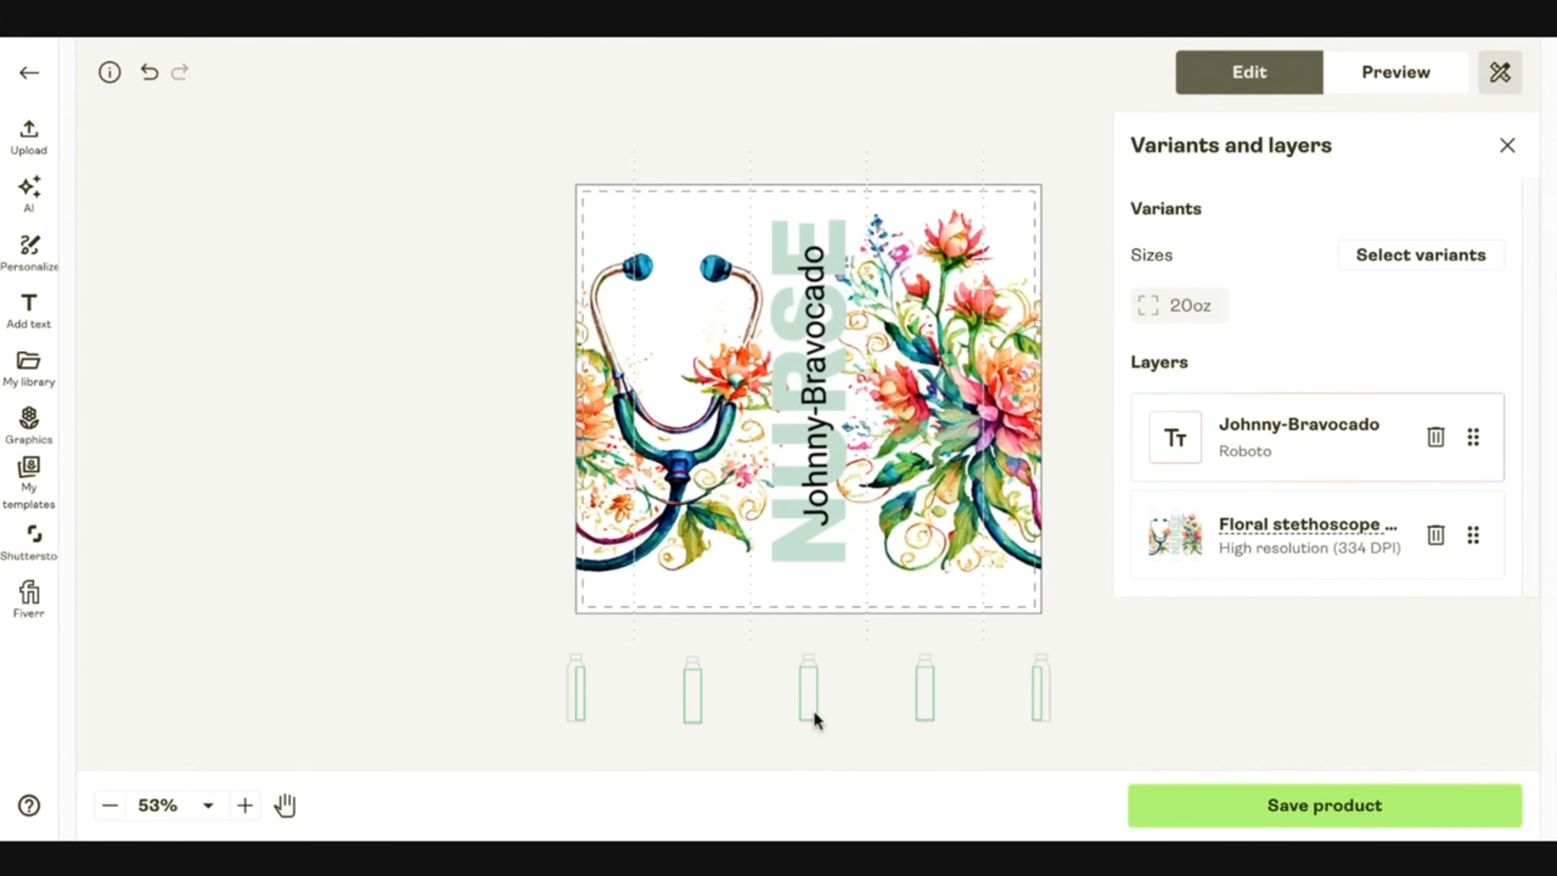
{"action": "left_click", "coordinate": [1403, 80]}
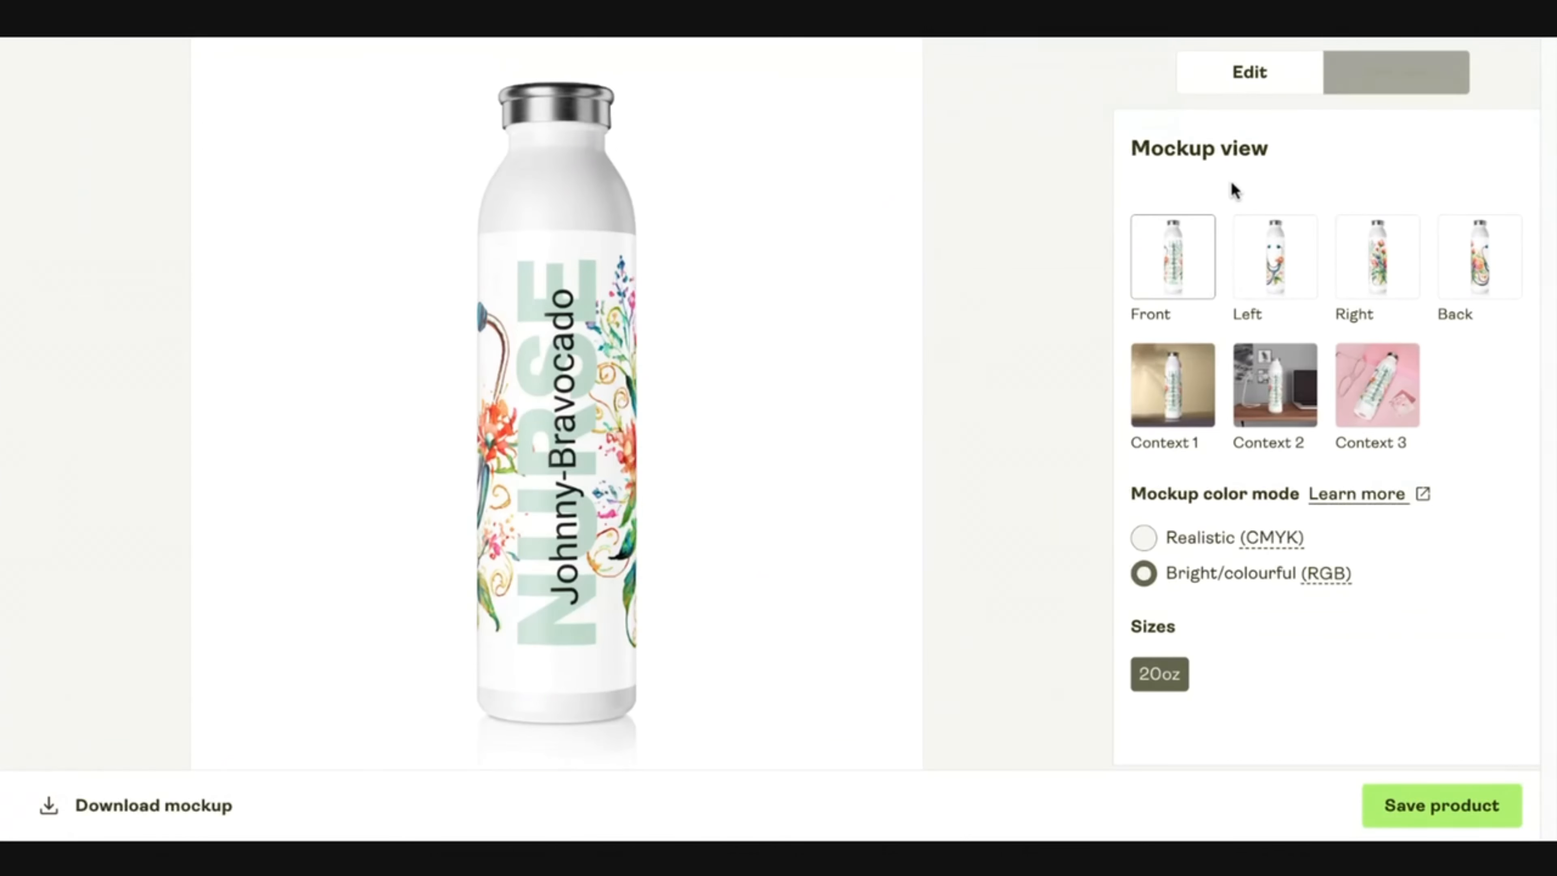
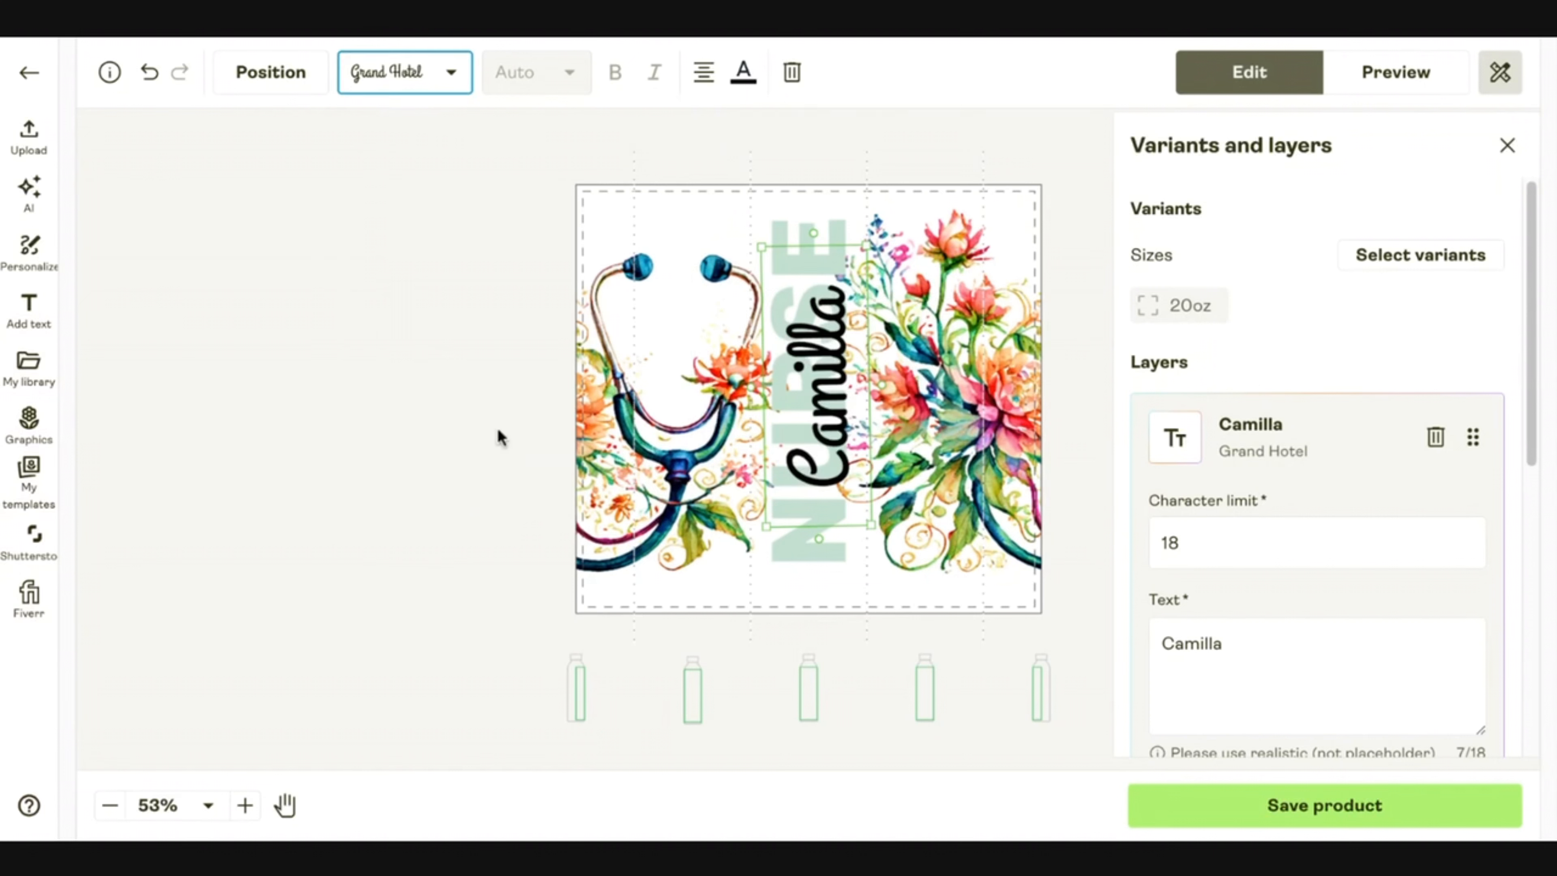
Change the personalizable name text's font to Cookie from the Handwriting fonts
{"action": "left_click", "coordinate": [445, 78]}
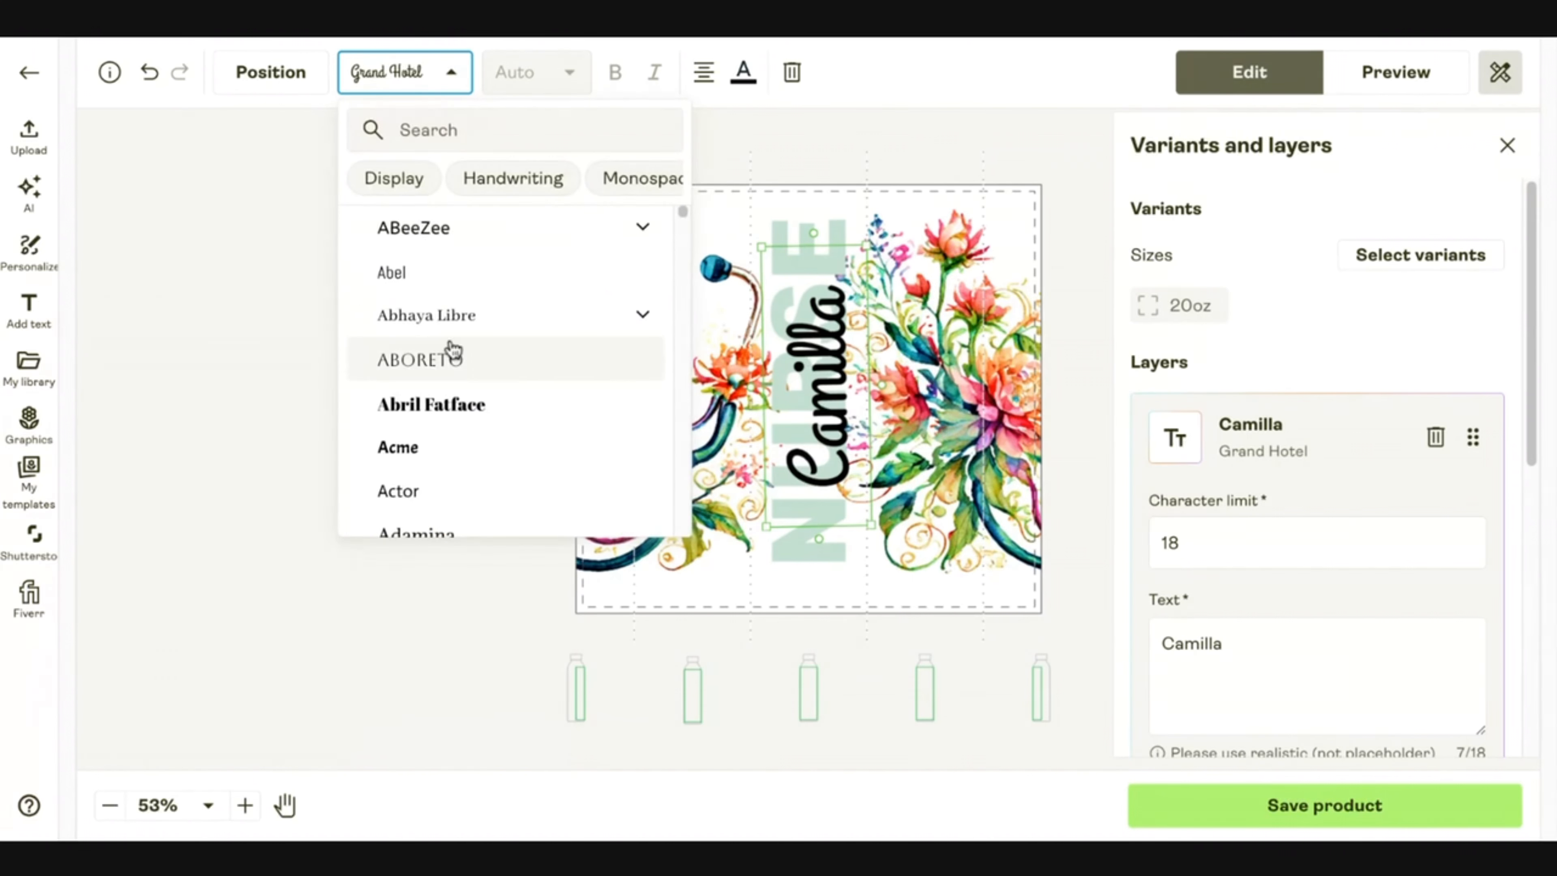
{"action": "scroll", "coordinate": [448, 351], "scroll_direction": "down", "scroll_amount": 3}
{"action": "left_click", "coordinate": [494, 184]}
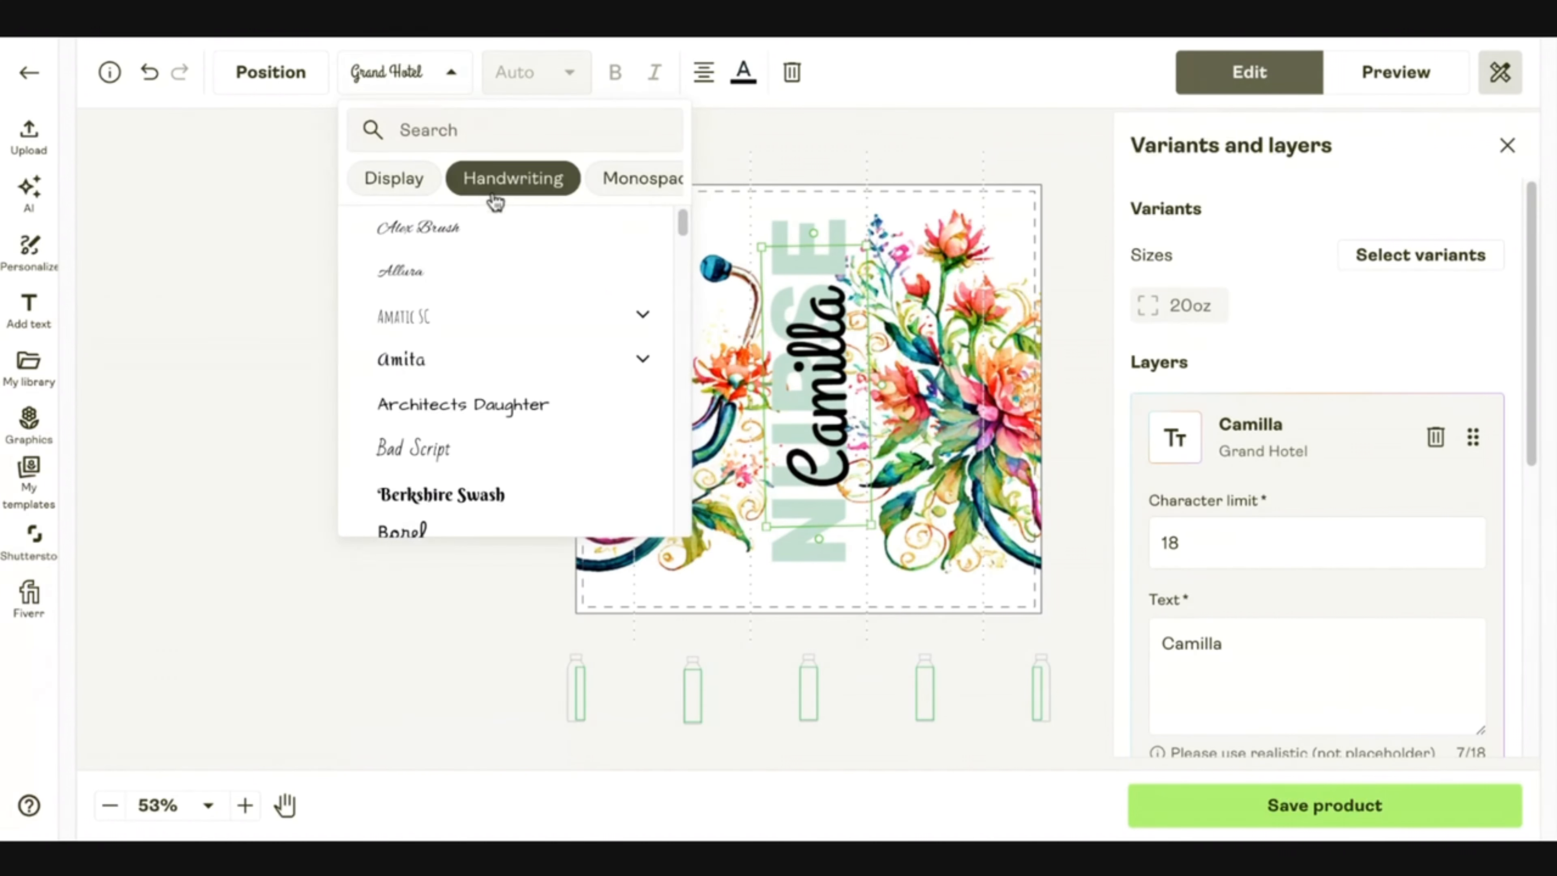
{"action": "scroll", "coordinate": [498, 361], "scroll_direction": "down", "scroll_amount": 3}
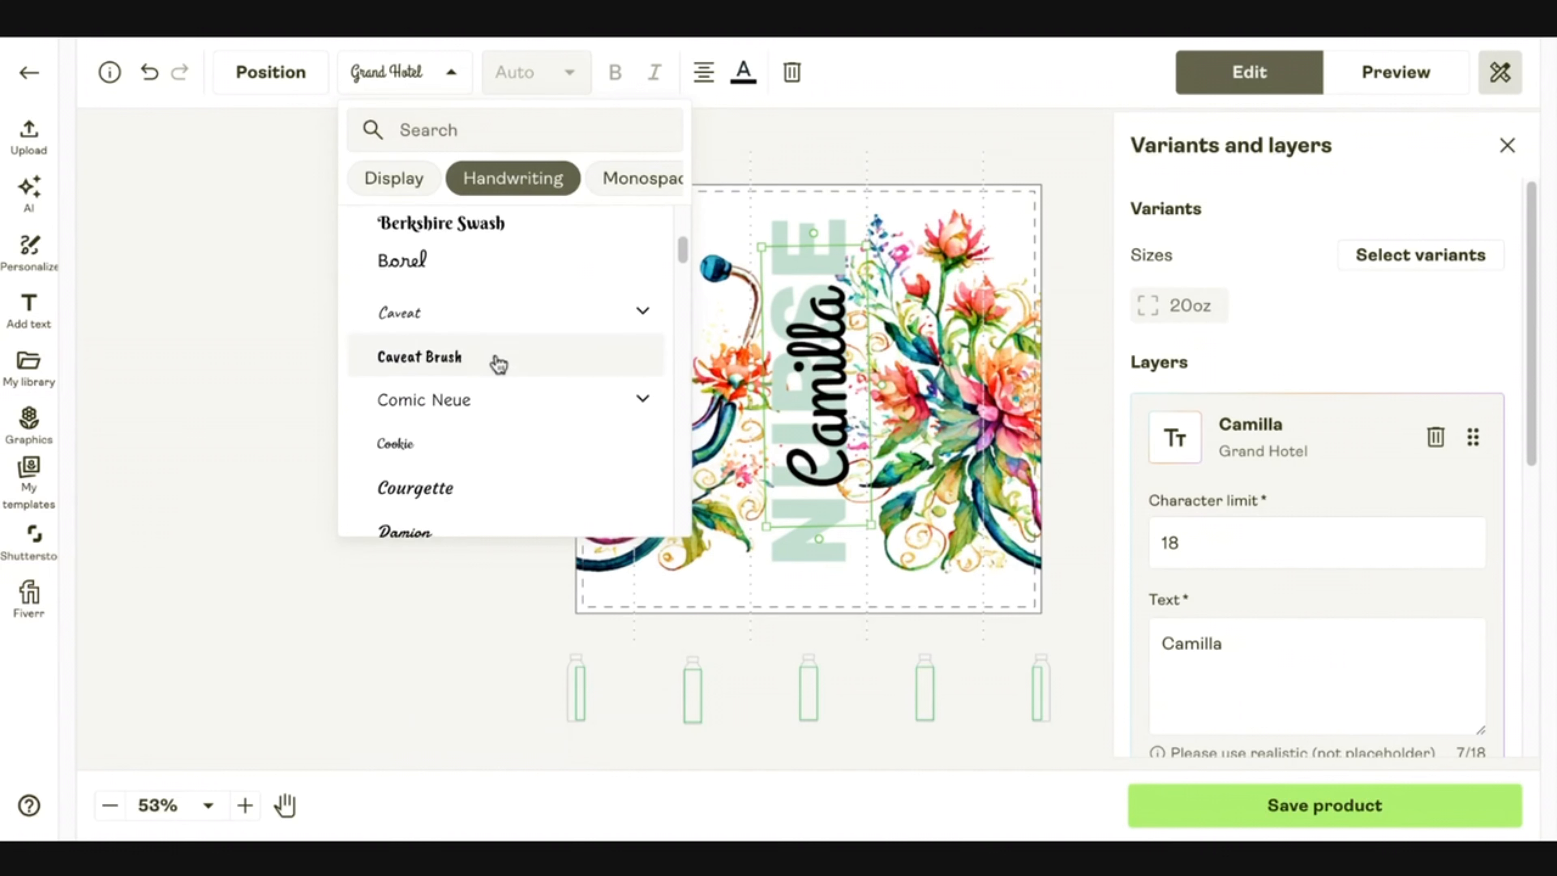
{"action": "scroll", "coordinate": [484, 386], "scroll_direction": "down", "scroll_amount": 1}
{"action": "left_click", "coordinate": [471, 410]}
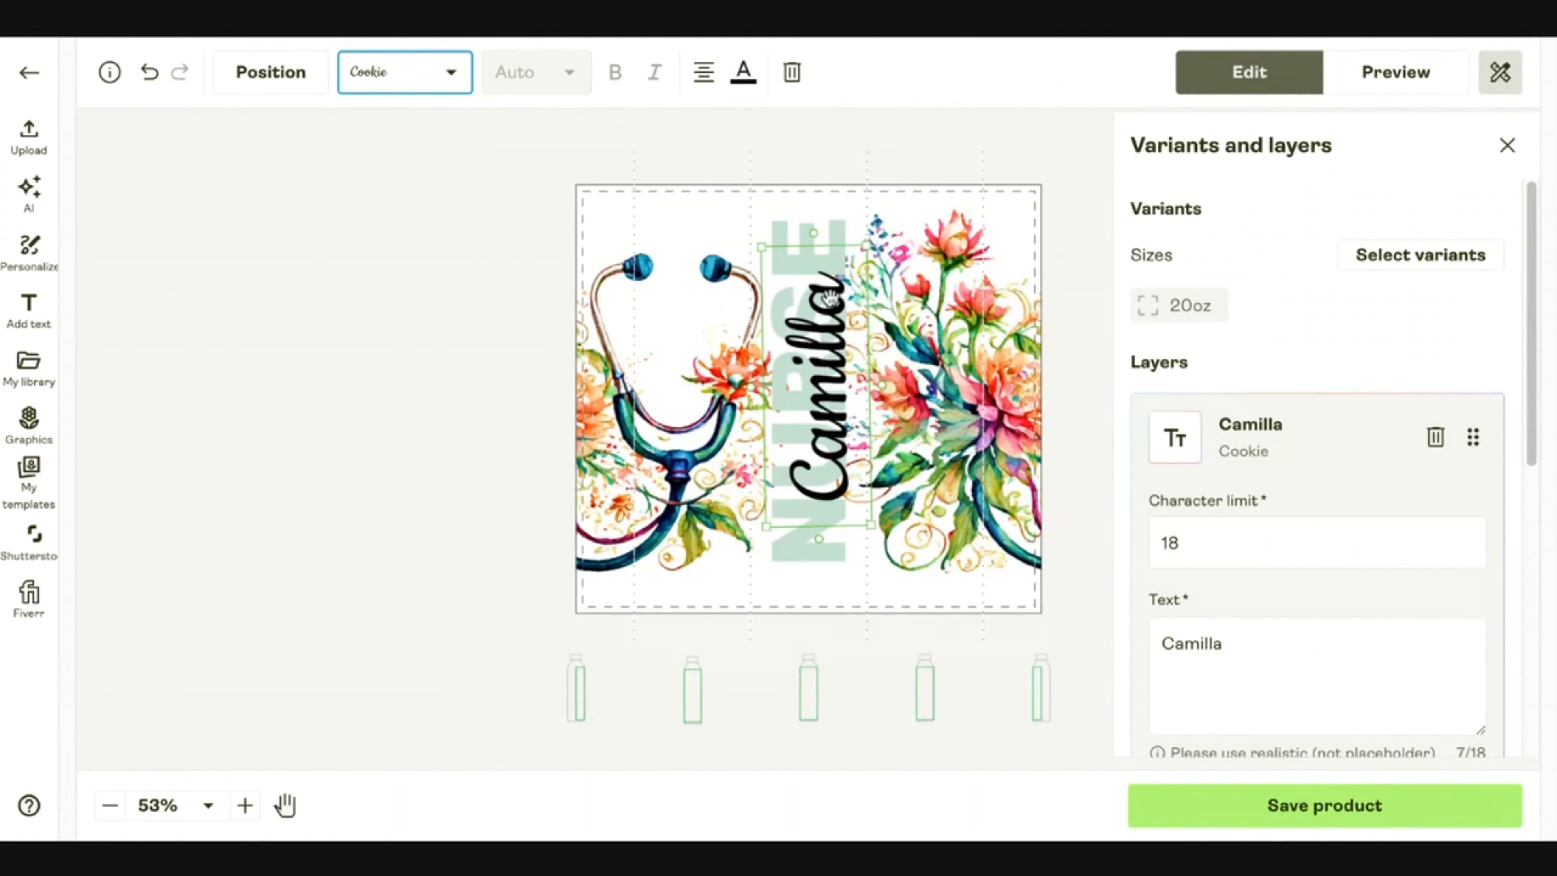
Try to resize the name text over the artwork, and recentre the floral artwork horizontally in the print area
{"action": "left_click", "coordinate": [865, 258]}
{"action": "left_click", "coordinate": [874, 247]}
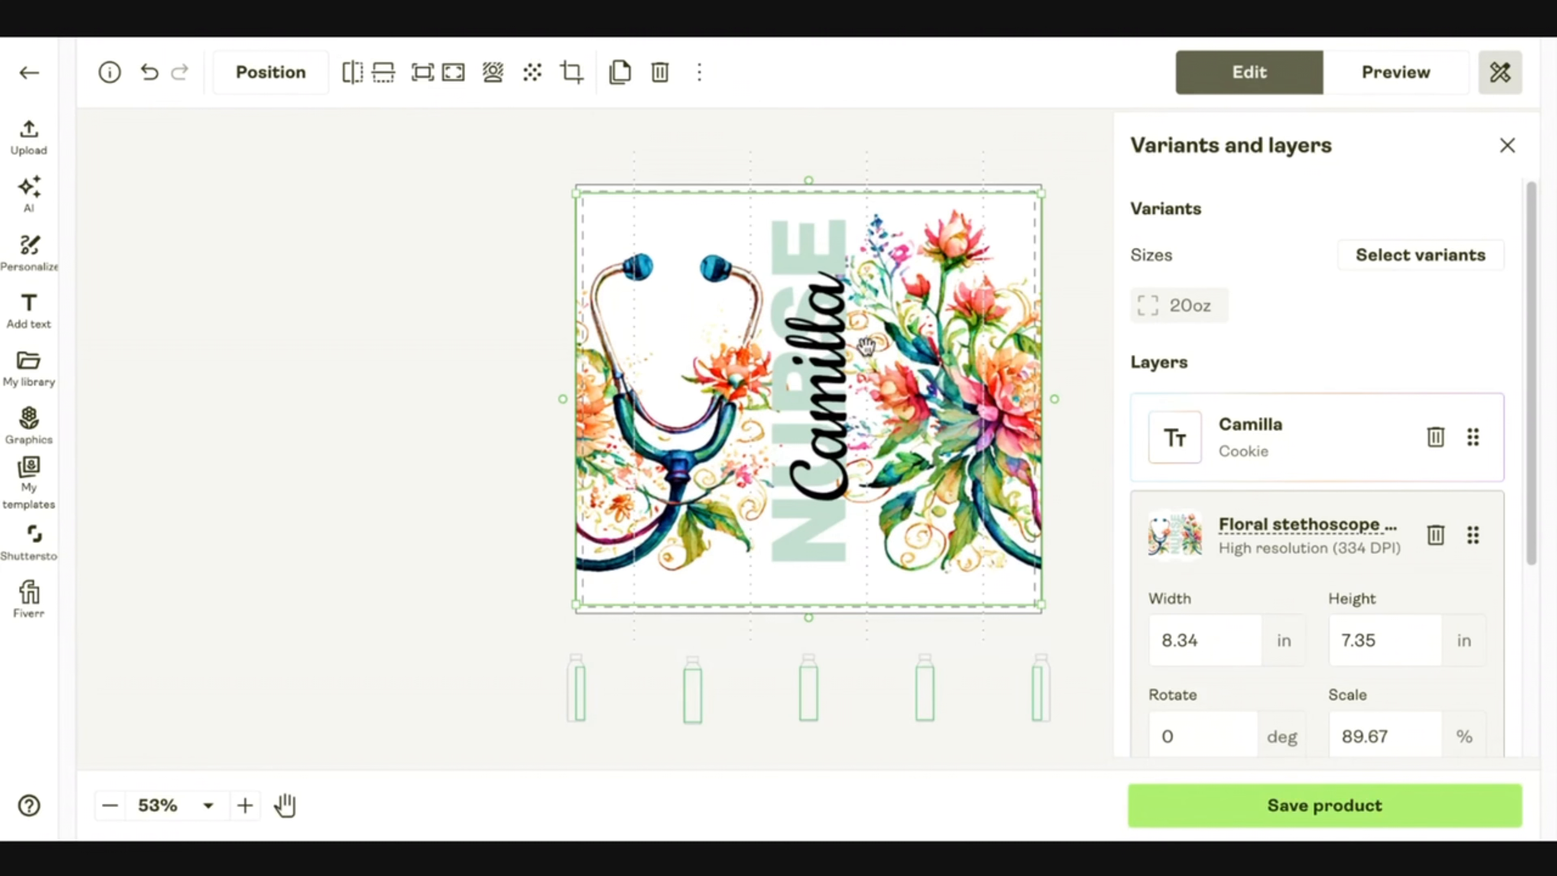
{"action": "left_click", "coordinate": [1276, 431]}
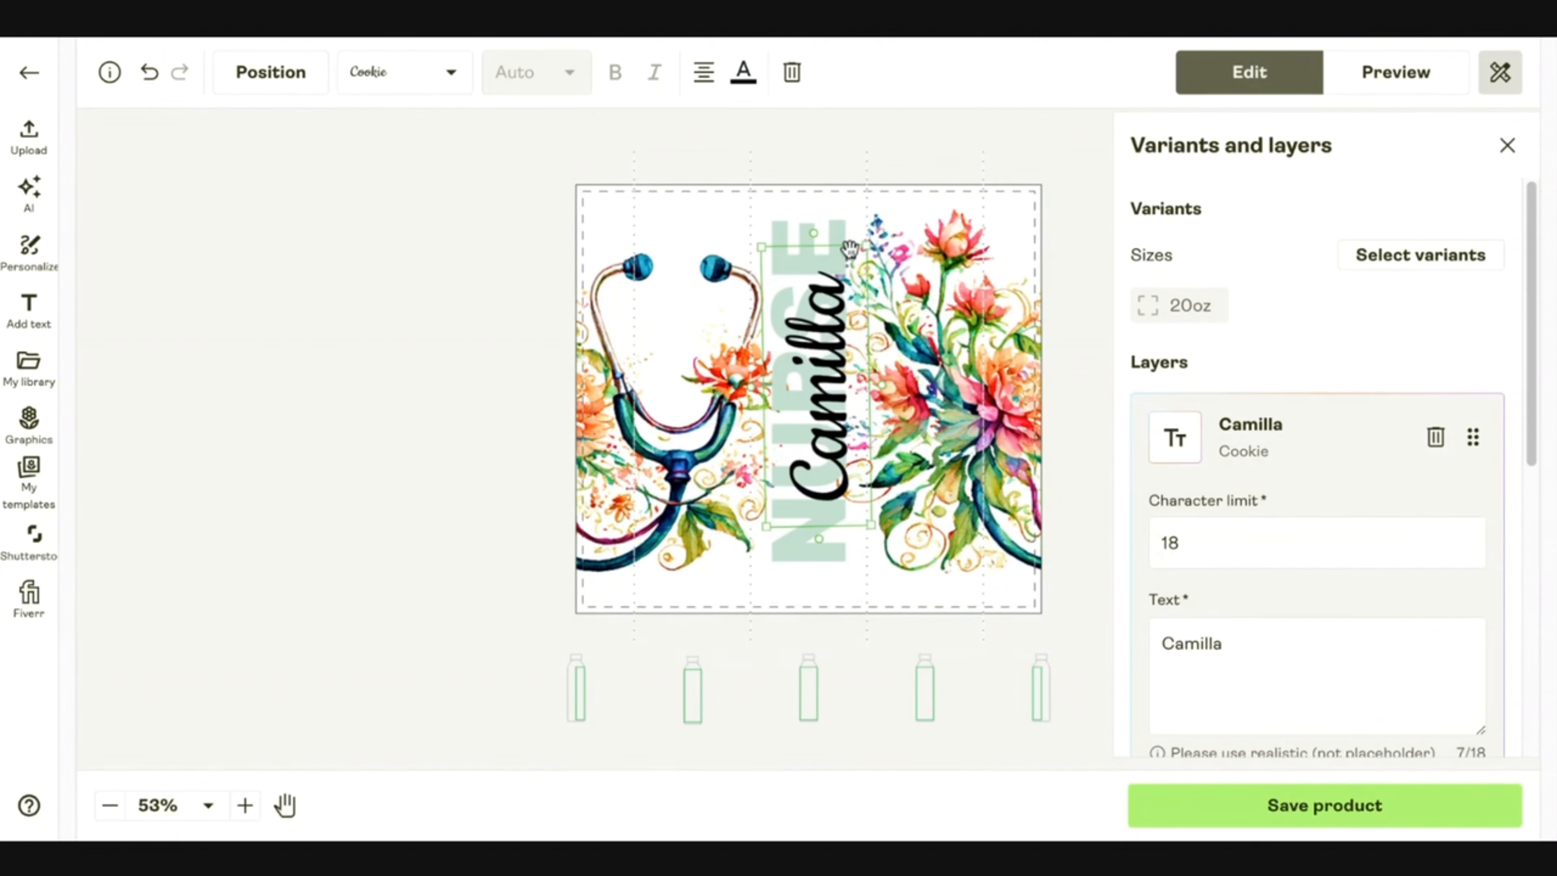
{"action": "left_click", "coordinate": [864, 247]}
{"action": "left_click_drag", "start_coordinate": [864, 248], "coordinate": [873, 236]}
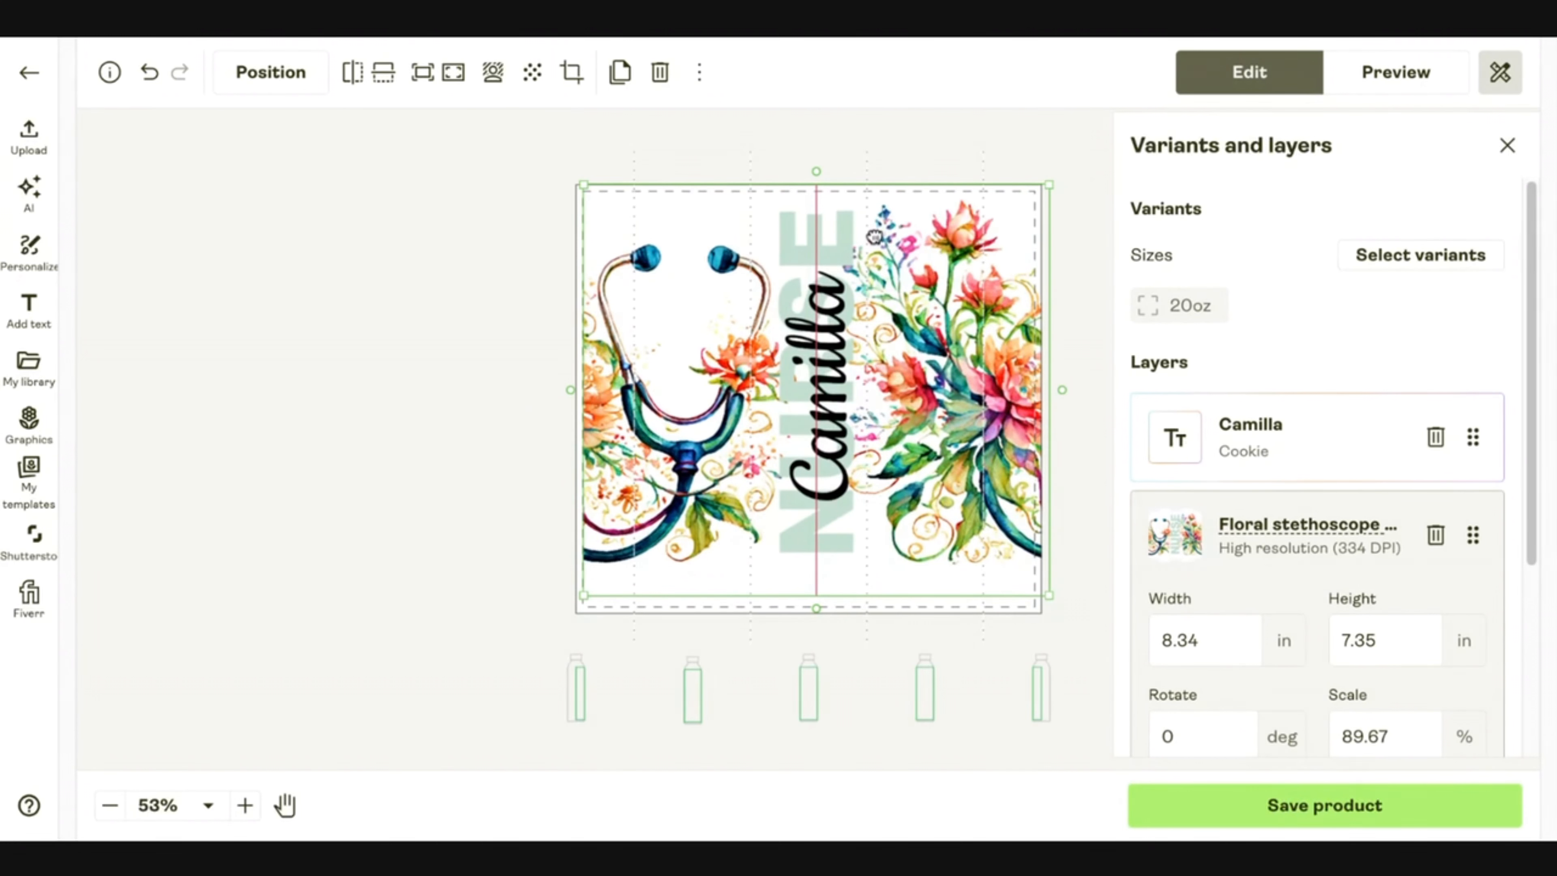
{"action": "left_click_drag", "start_coordinate": [874, 236], "coordinate": [864, 238]}
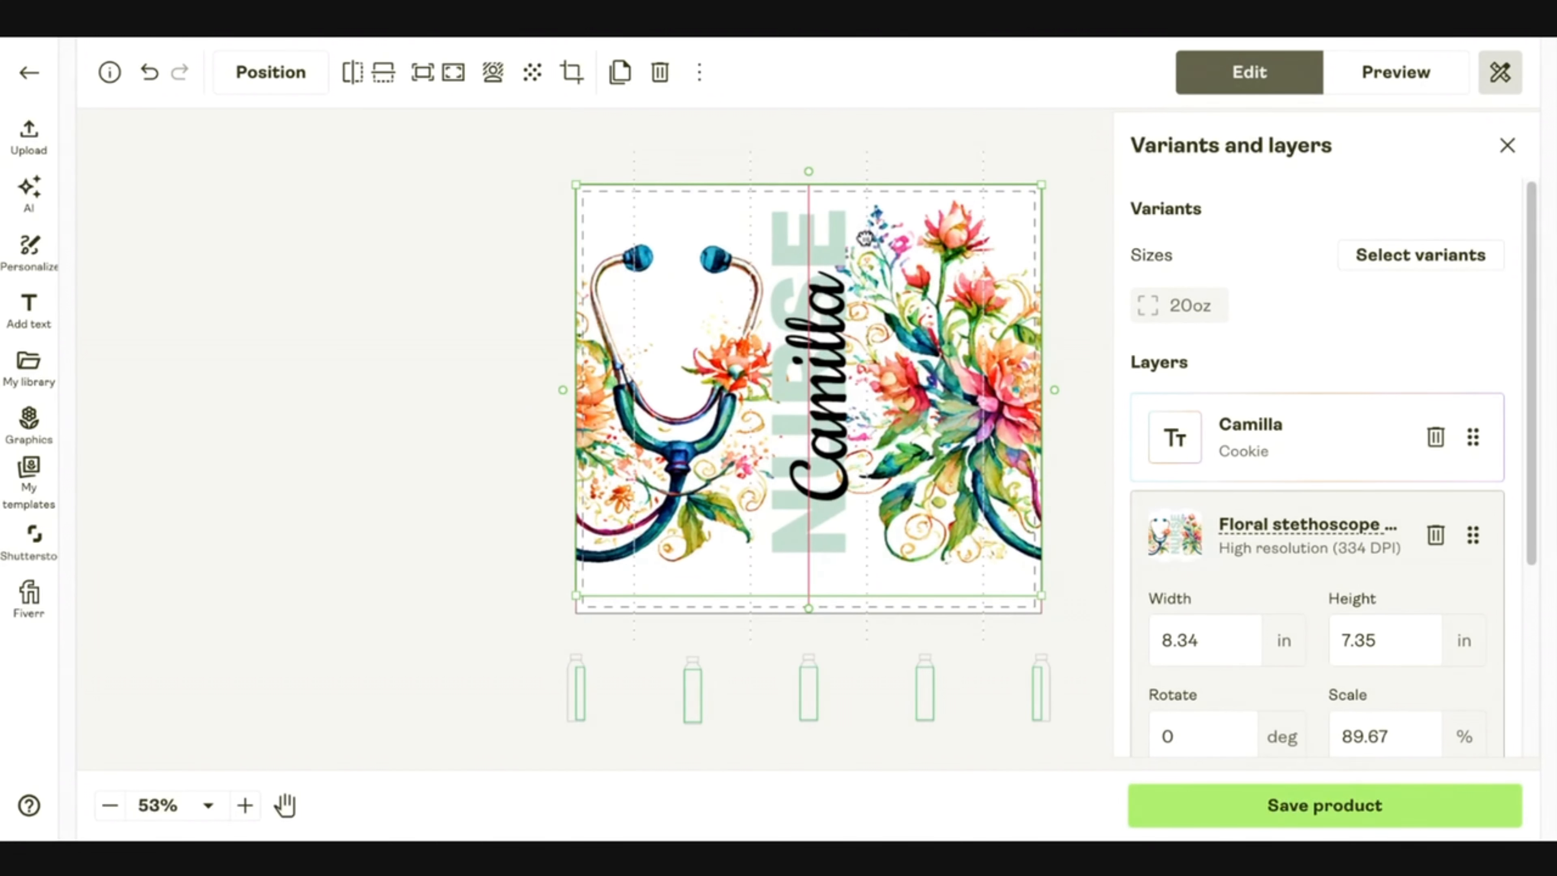
{"action": "left_click", "coordinate": [413, 406]}
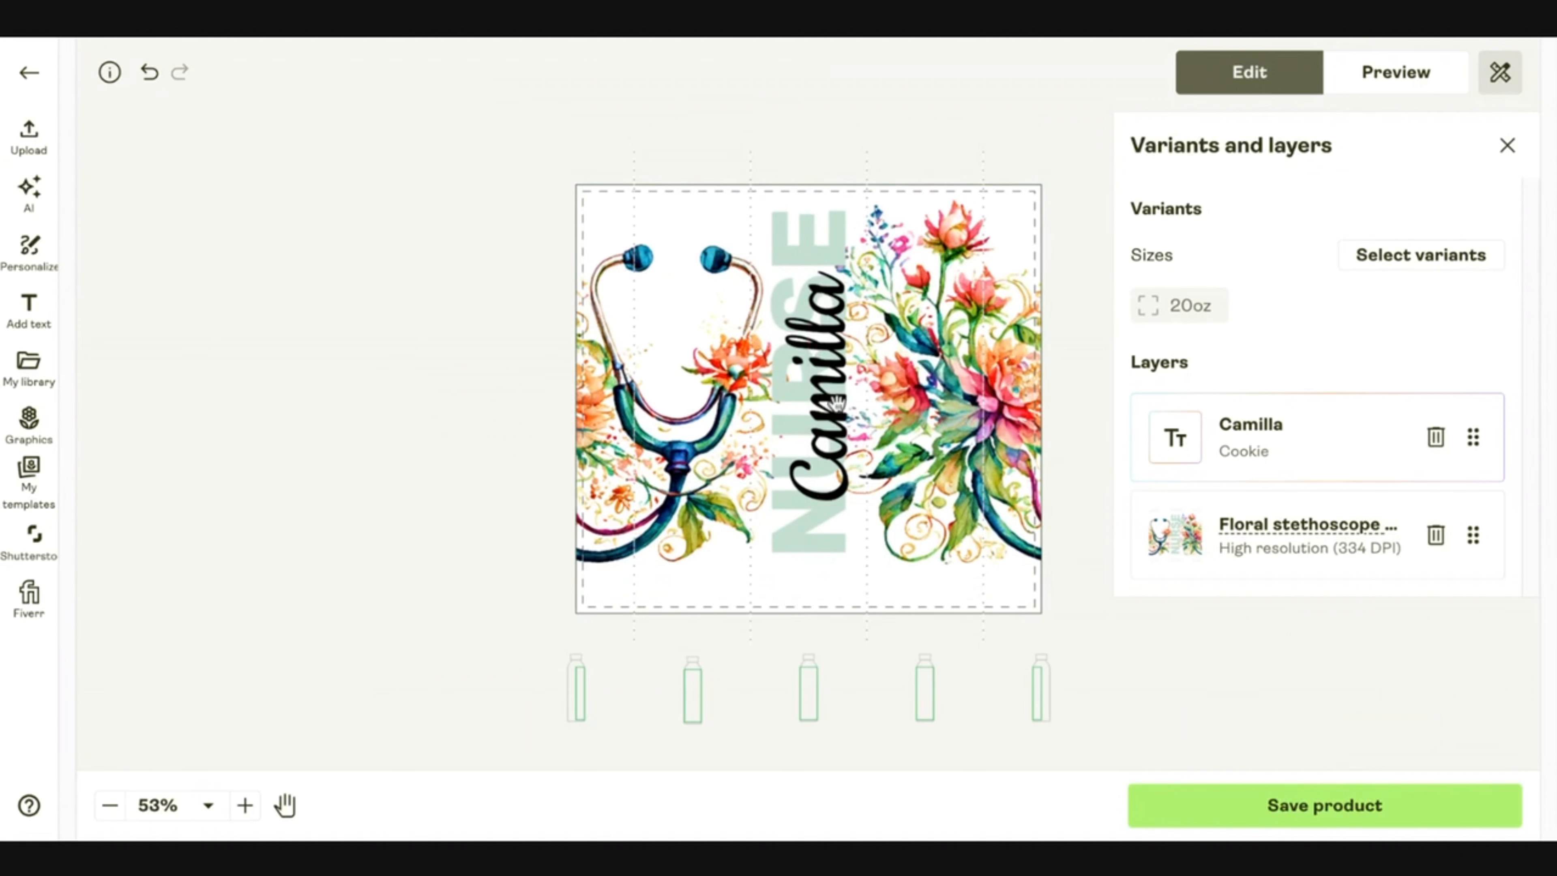
Try to scale the name text from its upper corner, and undo the accidental shift of the floral artwork
{"action": "left_click", "coordinate": [1252, 405]}
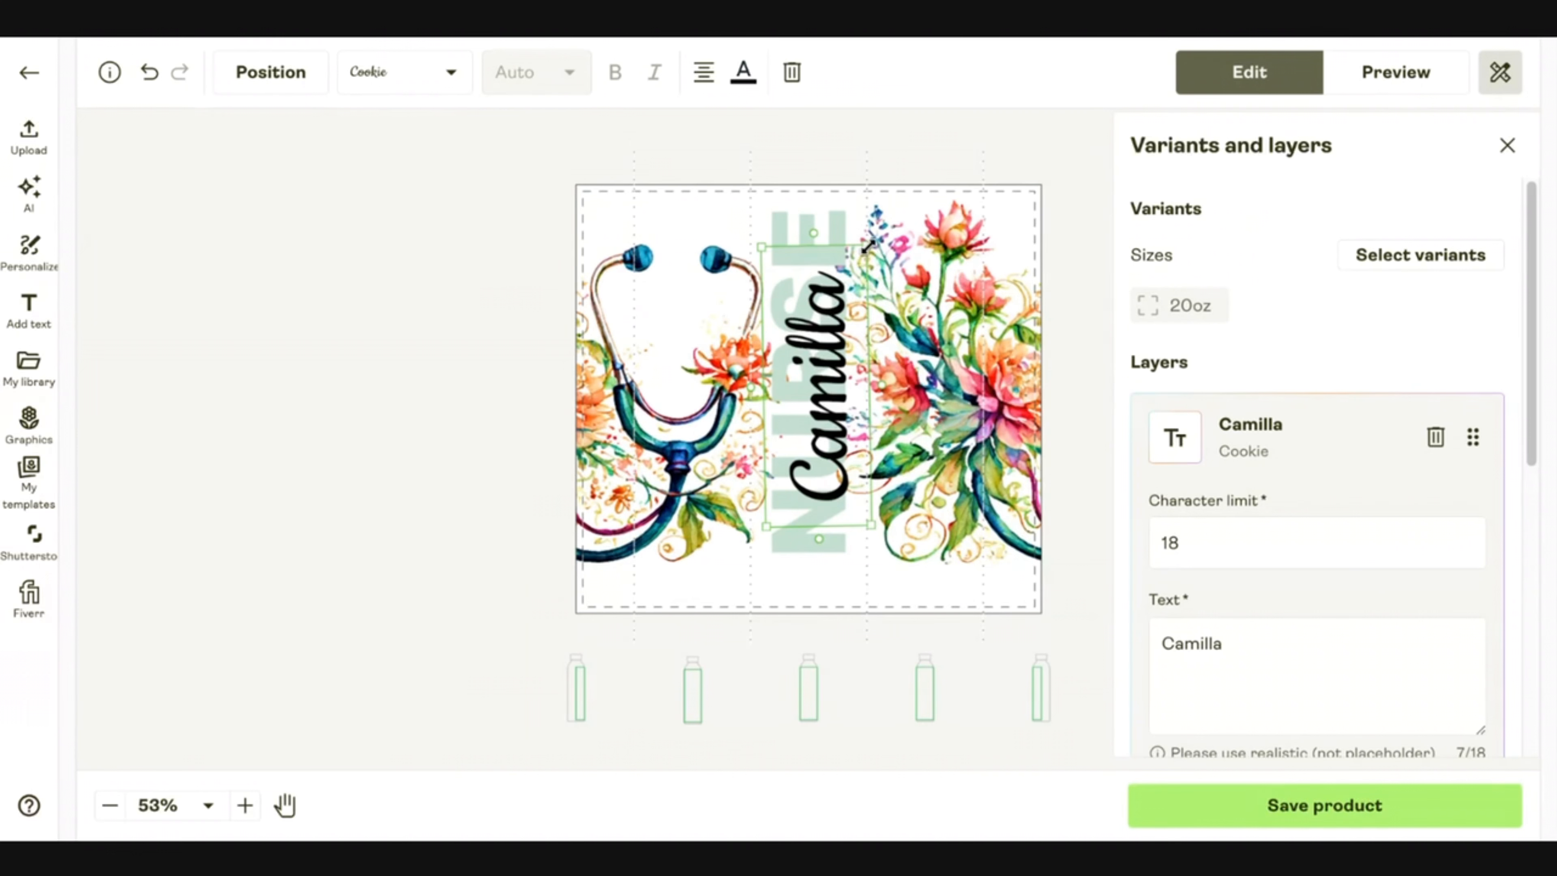
{"action": "left_click_drag", "start_coordinate": [868, 245], "coordinate": [849, 255]}
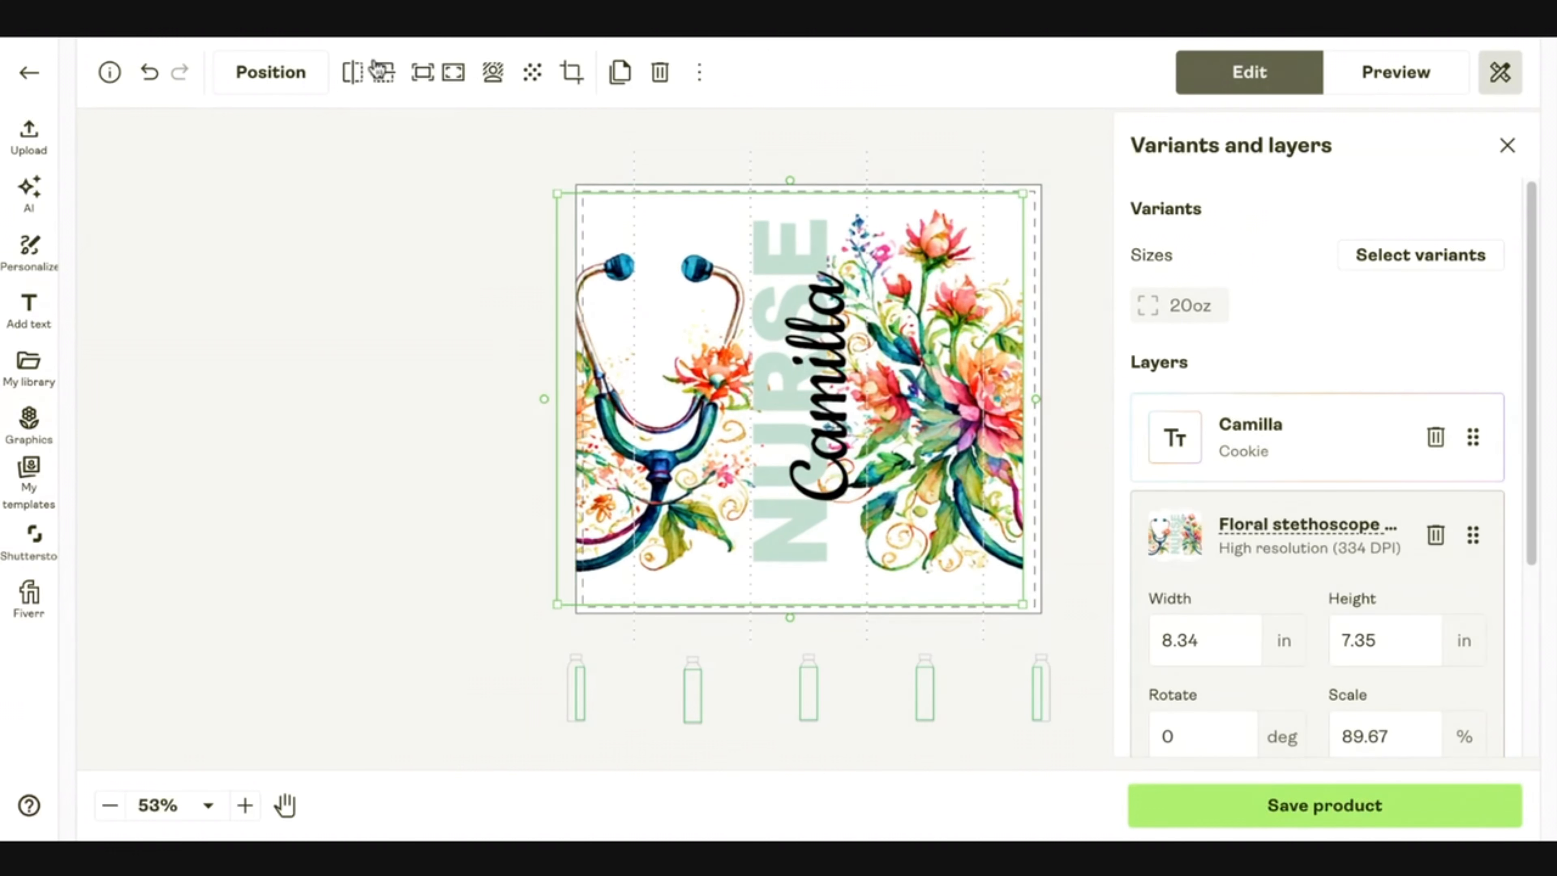
{"action": "left_click", "coordinate": [150, 72]}
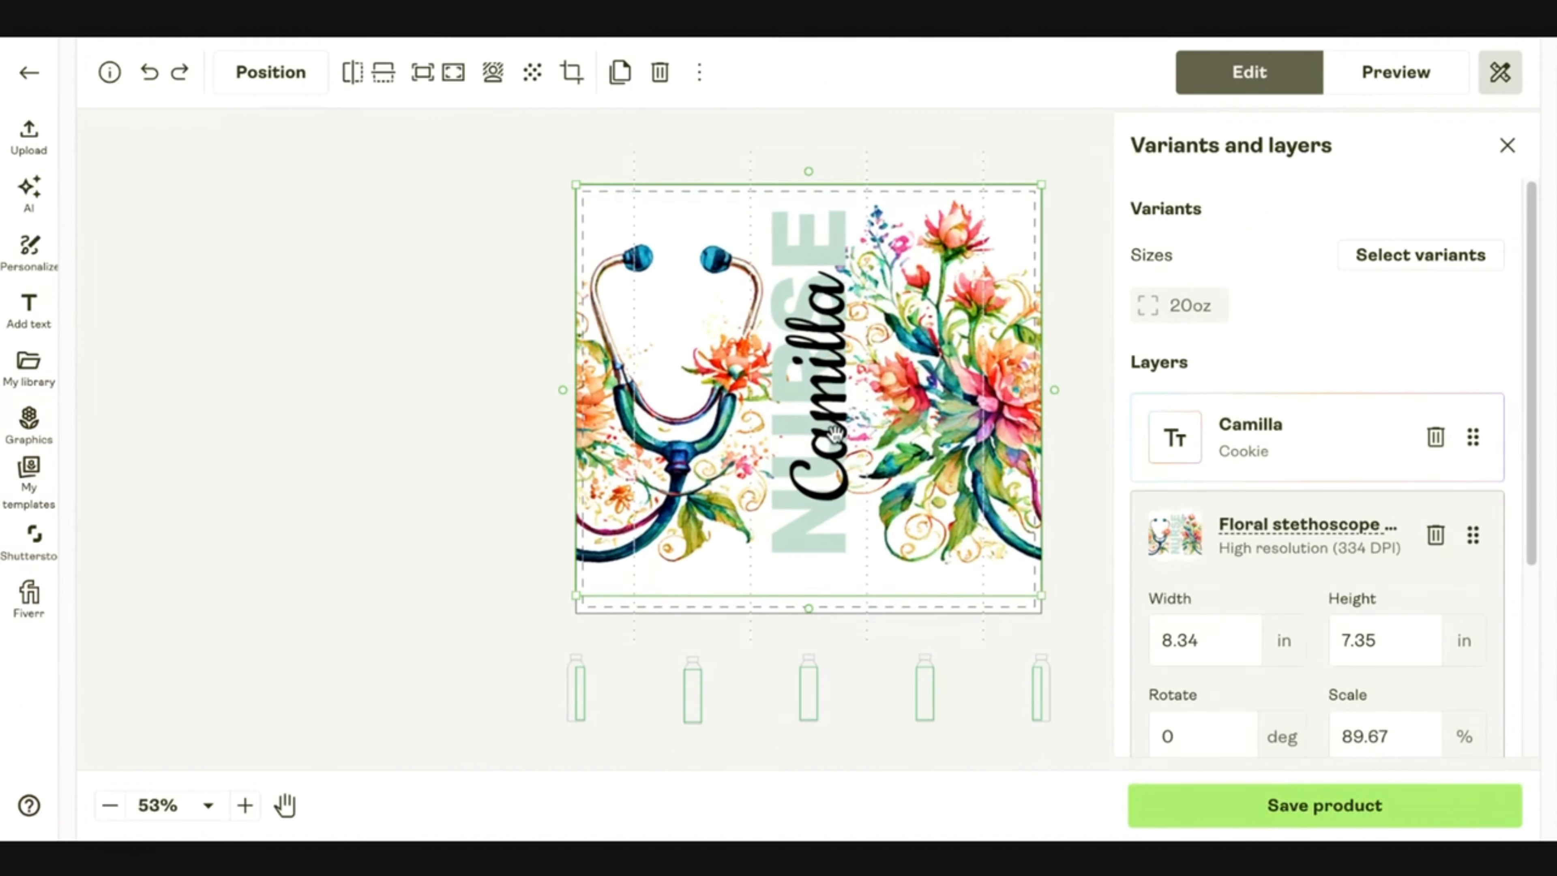
Move the floral nurse artwork down to clear the name text's upper corner, and scale the name text down slightly
{"action": "left_click", "coordinate": [1259, 429]}
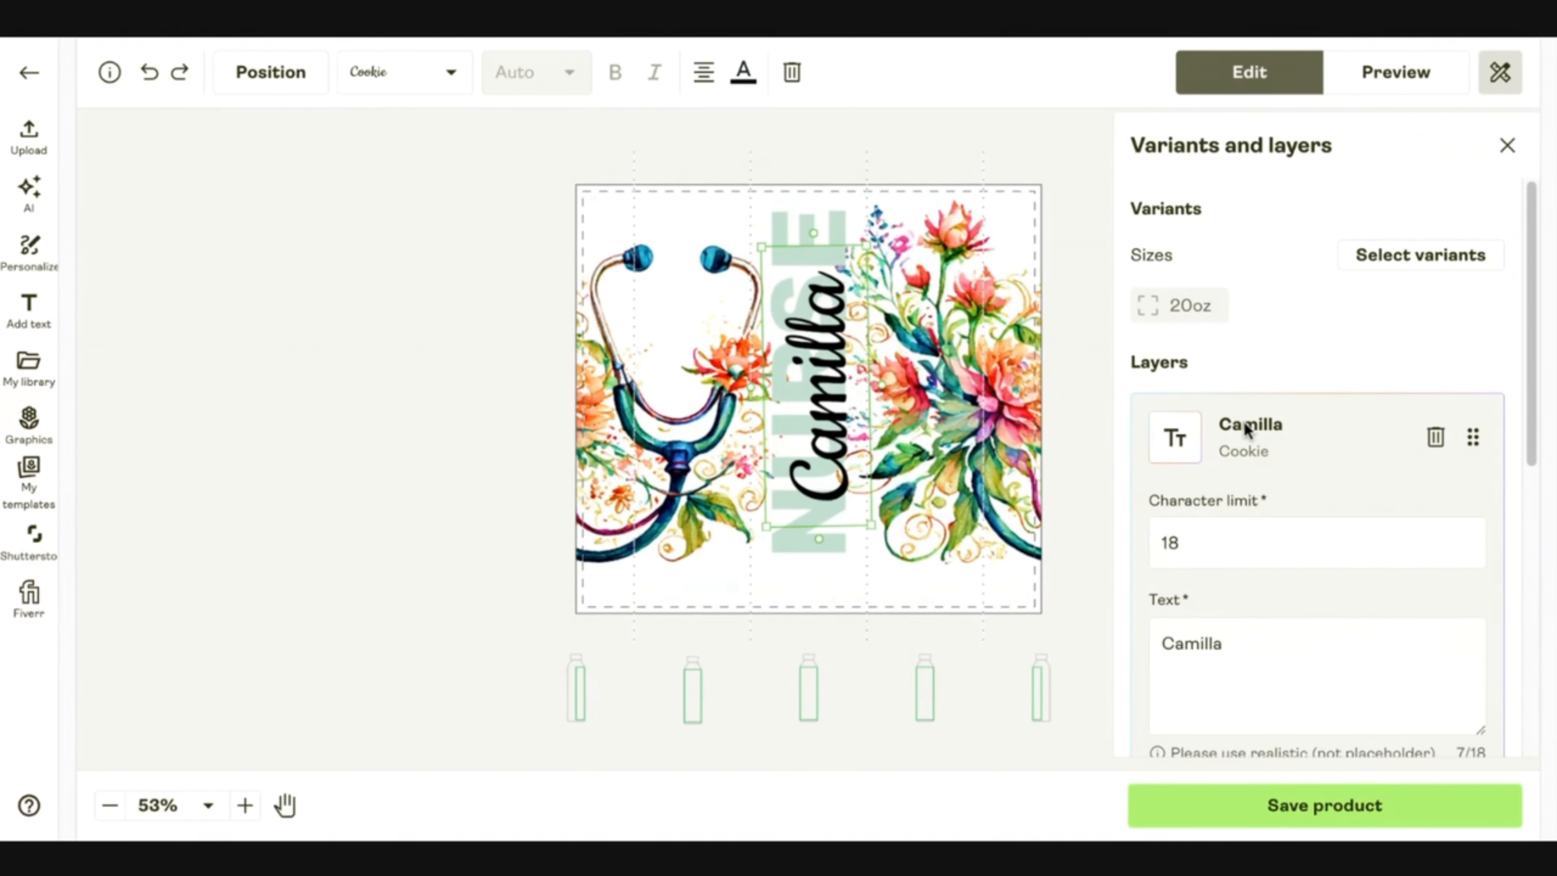
{"action": "left_click", "coordinate": [1243, 421]}
{"action": "left_click", "coordinate": [1244, 425]}
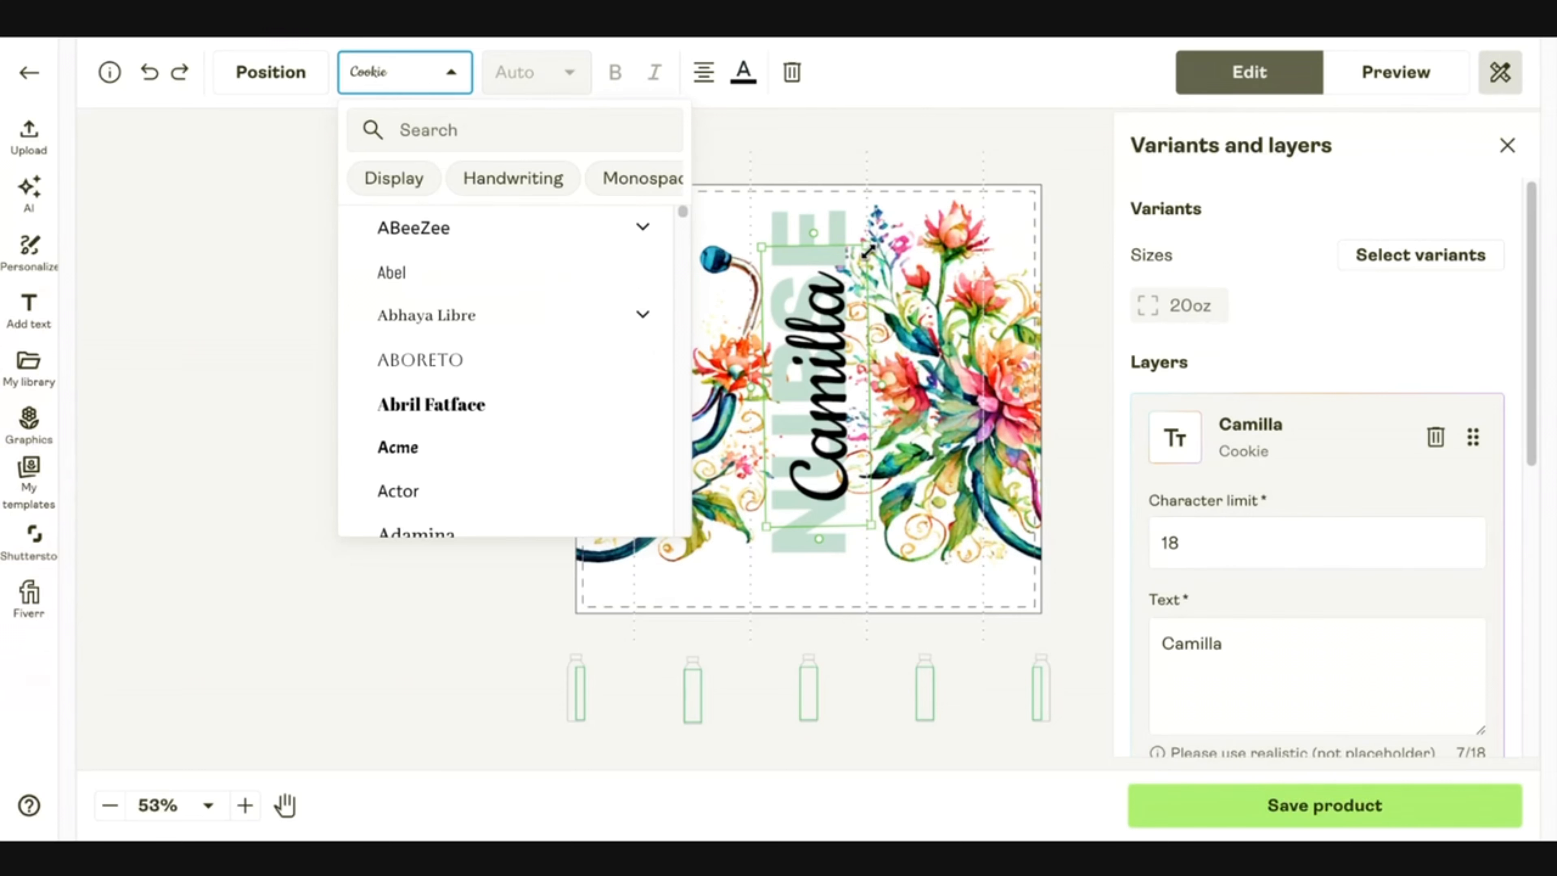
{"action": "left_click", "coordinate": [854, 264]}
{"action": "left_click_drag", "start_coordinate": [854, 264], "coordinate": [887, 290]}
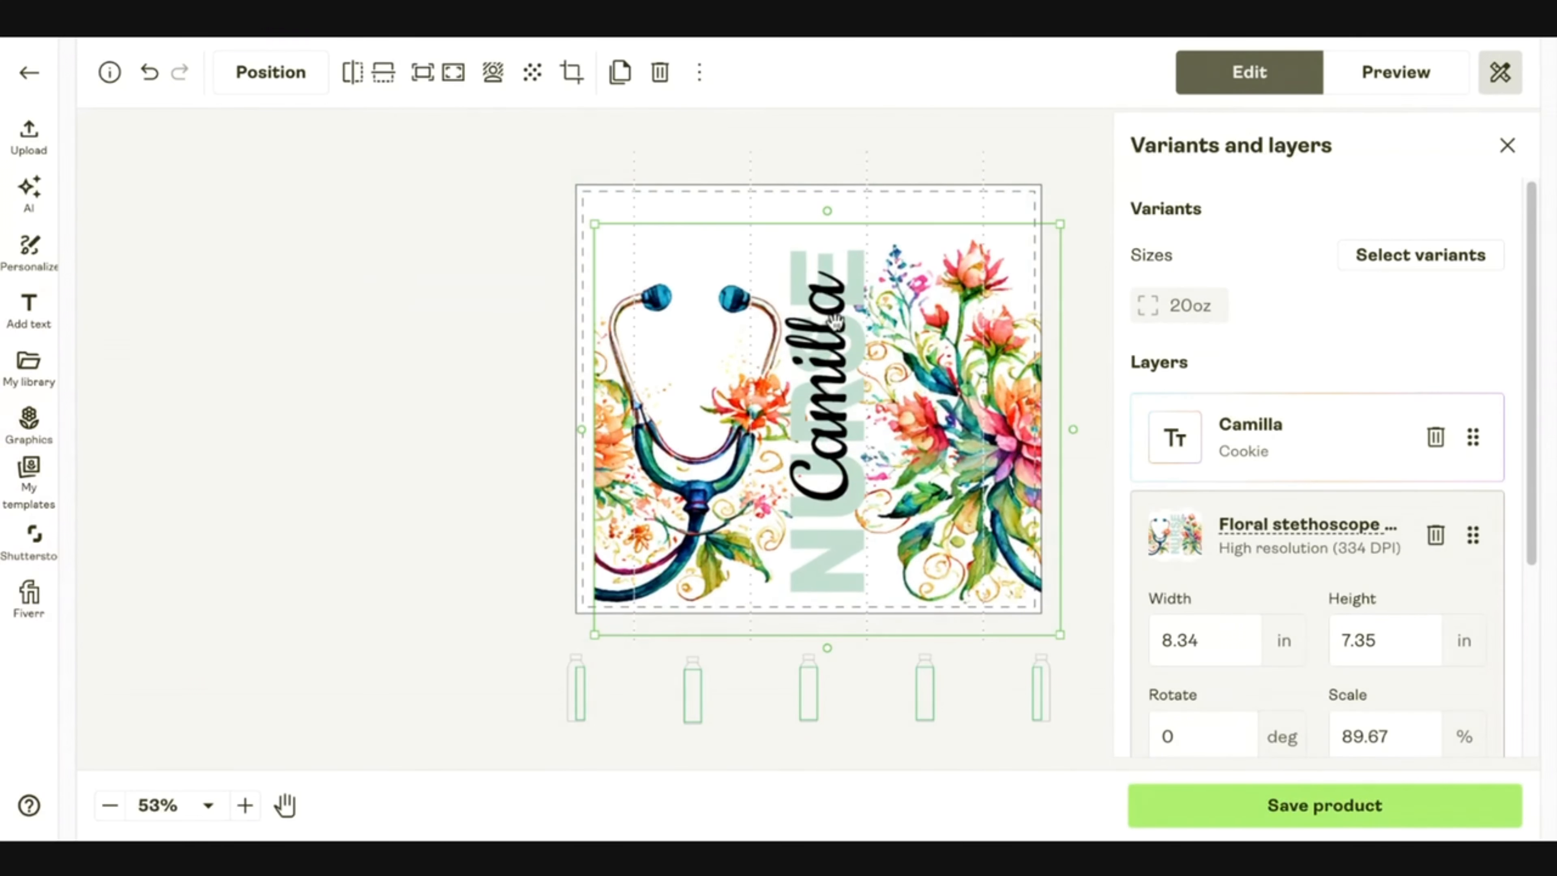
{"action": "left_click_drag", "start_coordinate": [943, 340], "coordinate": [942, 452]}
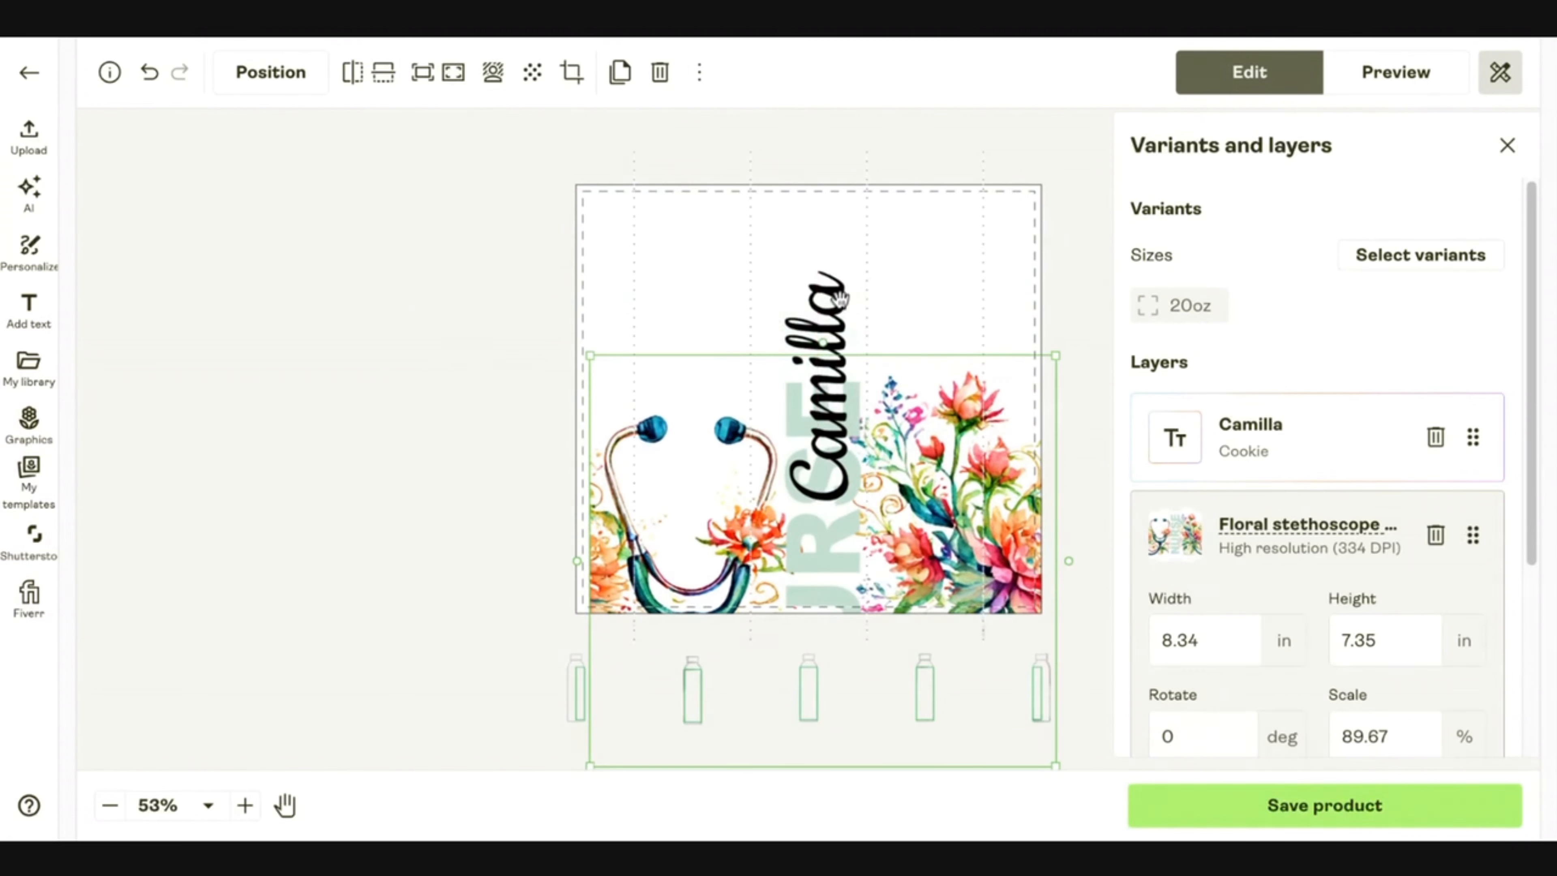
{"action": "left_click", "coordinate": [839, 298]}
{"action": "left_click_drag", "start_coordinate": [870, 248], "coordinate": [842, 281]}
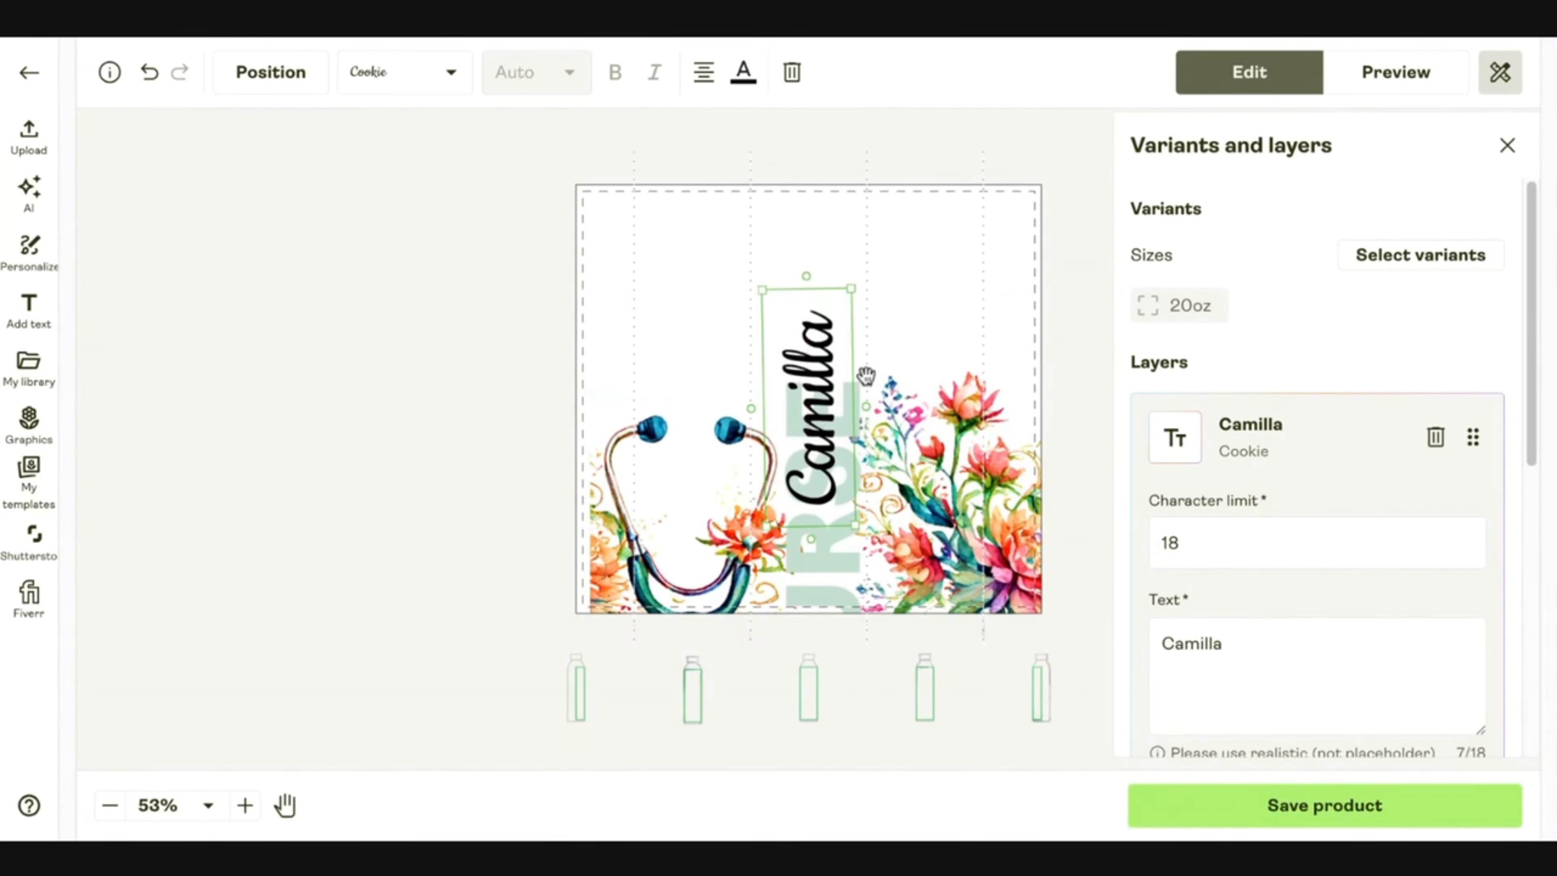
Move the floral nurse artwork back up to fill the print area, and preview the design on the front mockup
{"action": "left_click_drag", "start_coordinate": [898, 434], "coordinate": [897, 369]}
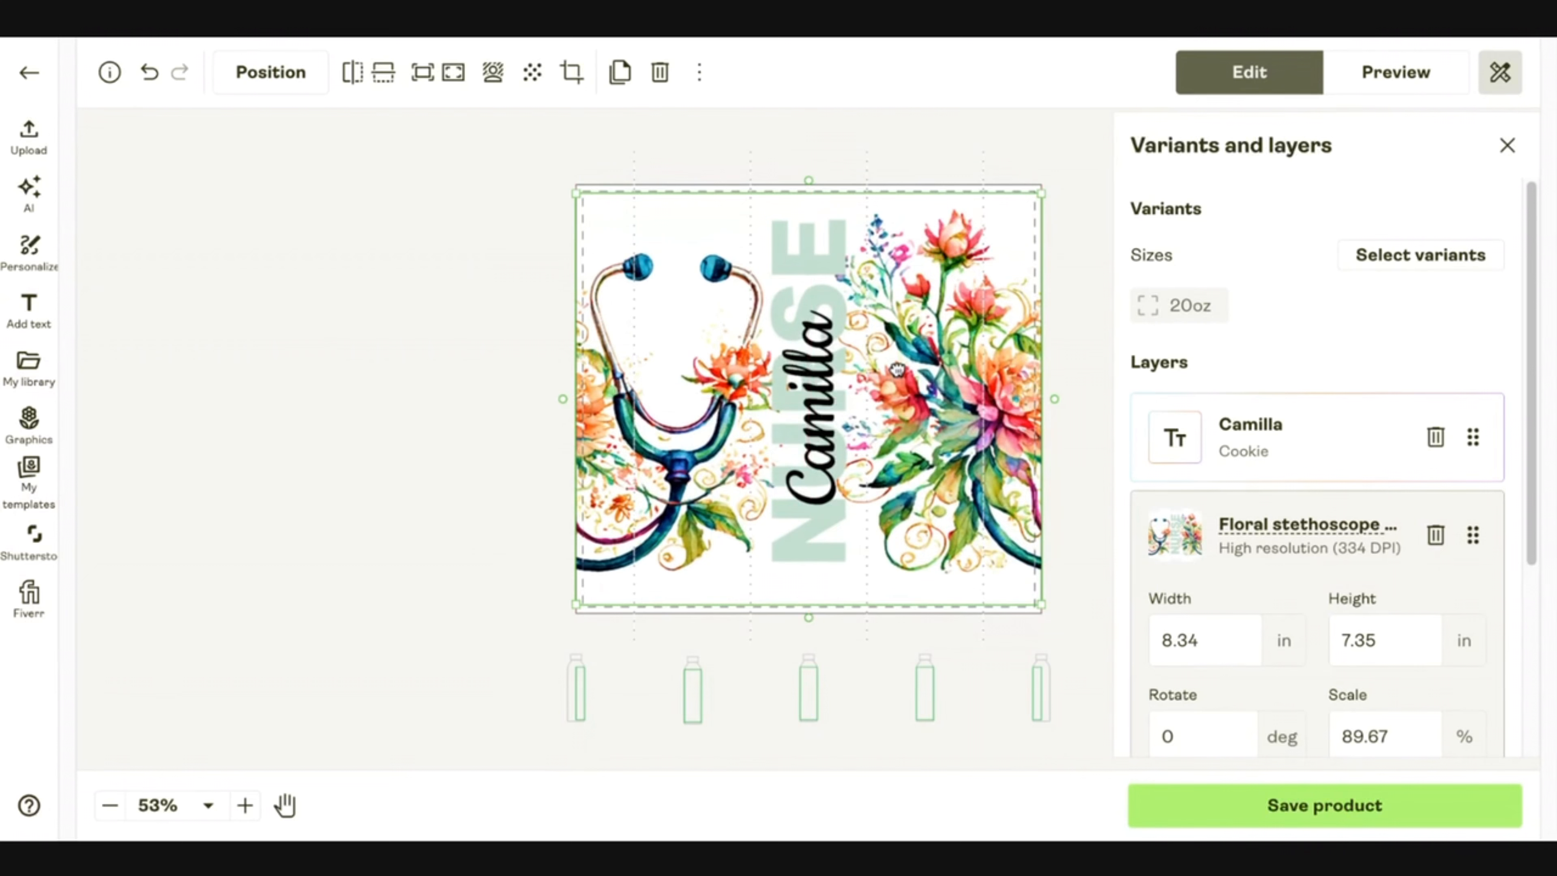
{"action": "left_click", "coordinate": [409, 315]}
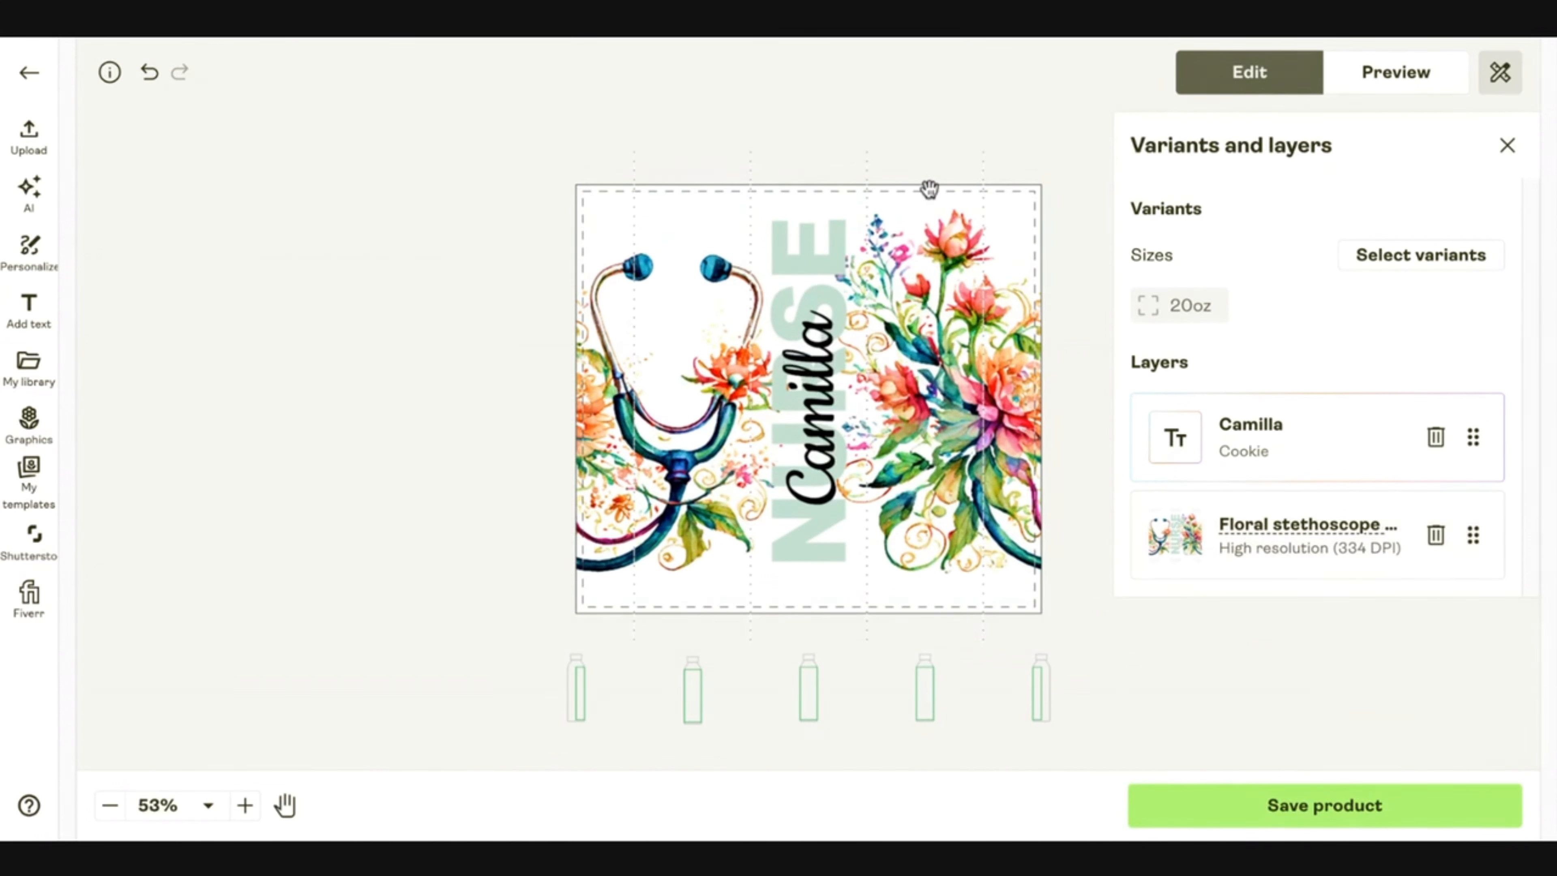
{"action": "left_click", "coordinate": [1407, 95]}
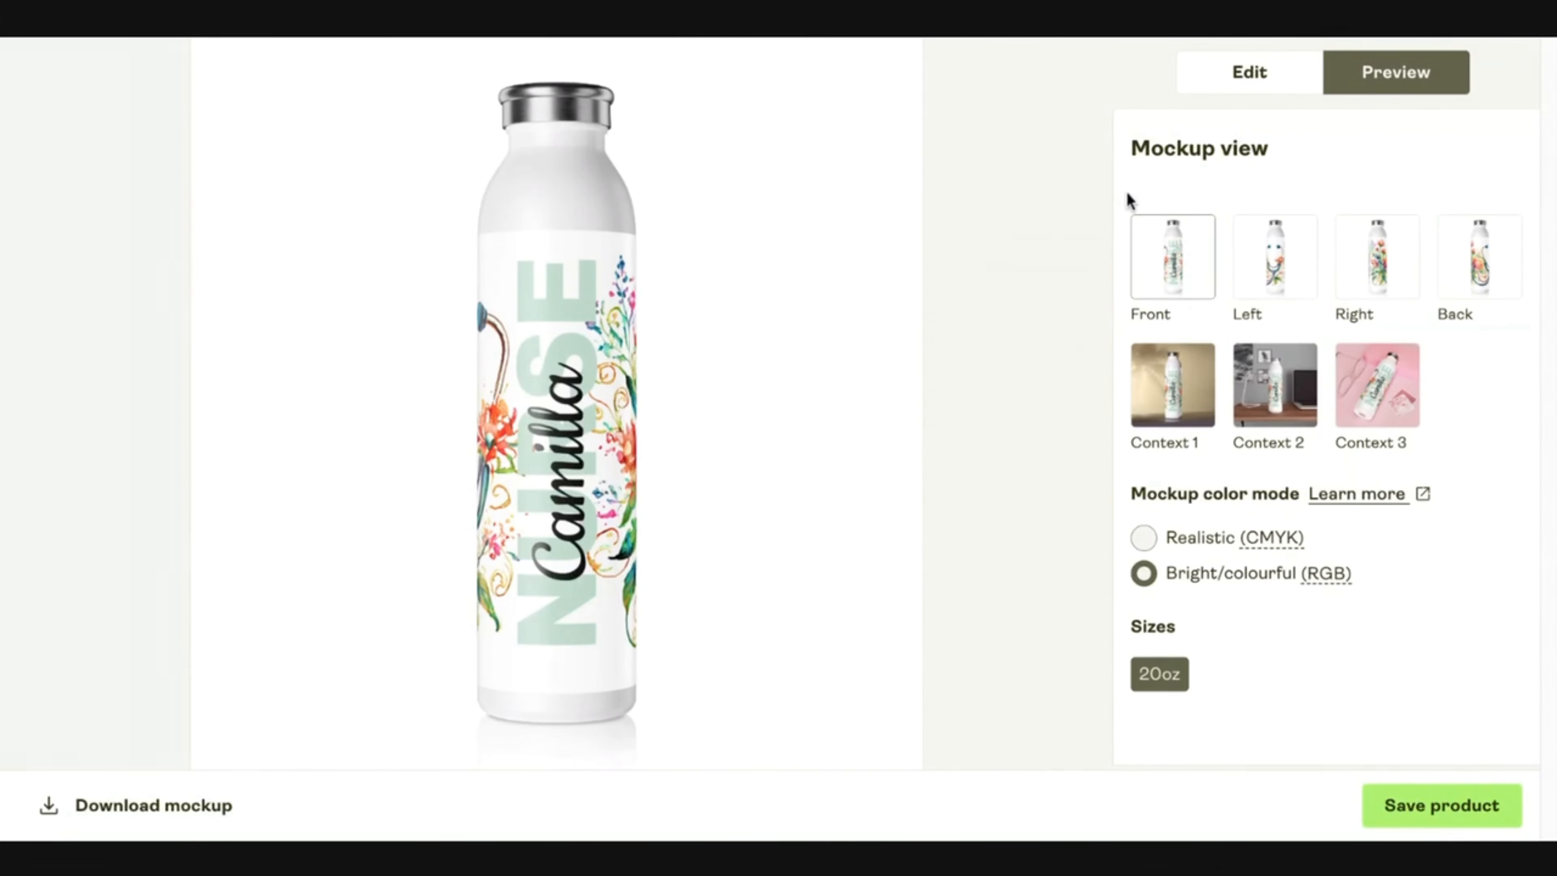
{"action": "left_click", "coordinate": [1264, 76]}
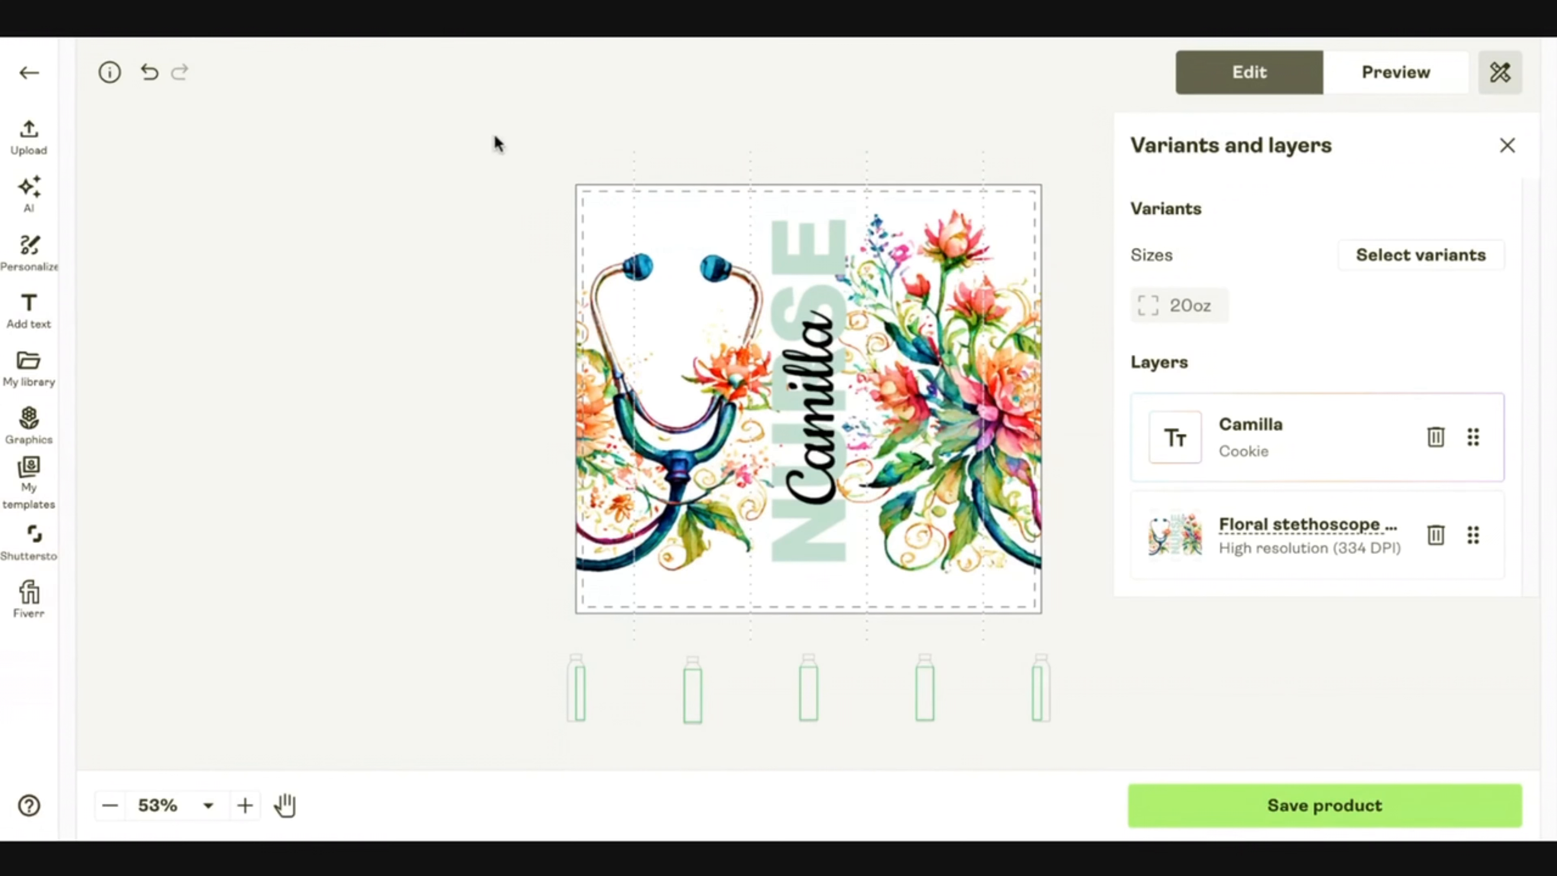
Try the orange shades f16220 and f88033 as the name text's color
{"action": "left_click", "coordinate": [1241, 452]}
{"action": "left_click", "coordinate": [750, 86]}
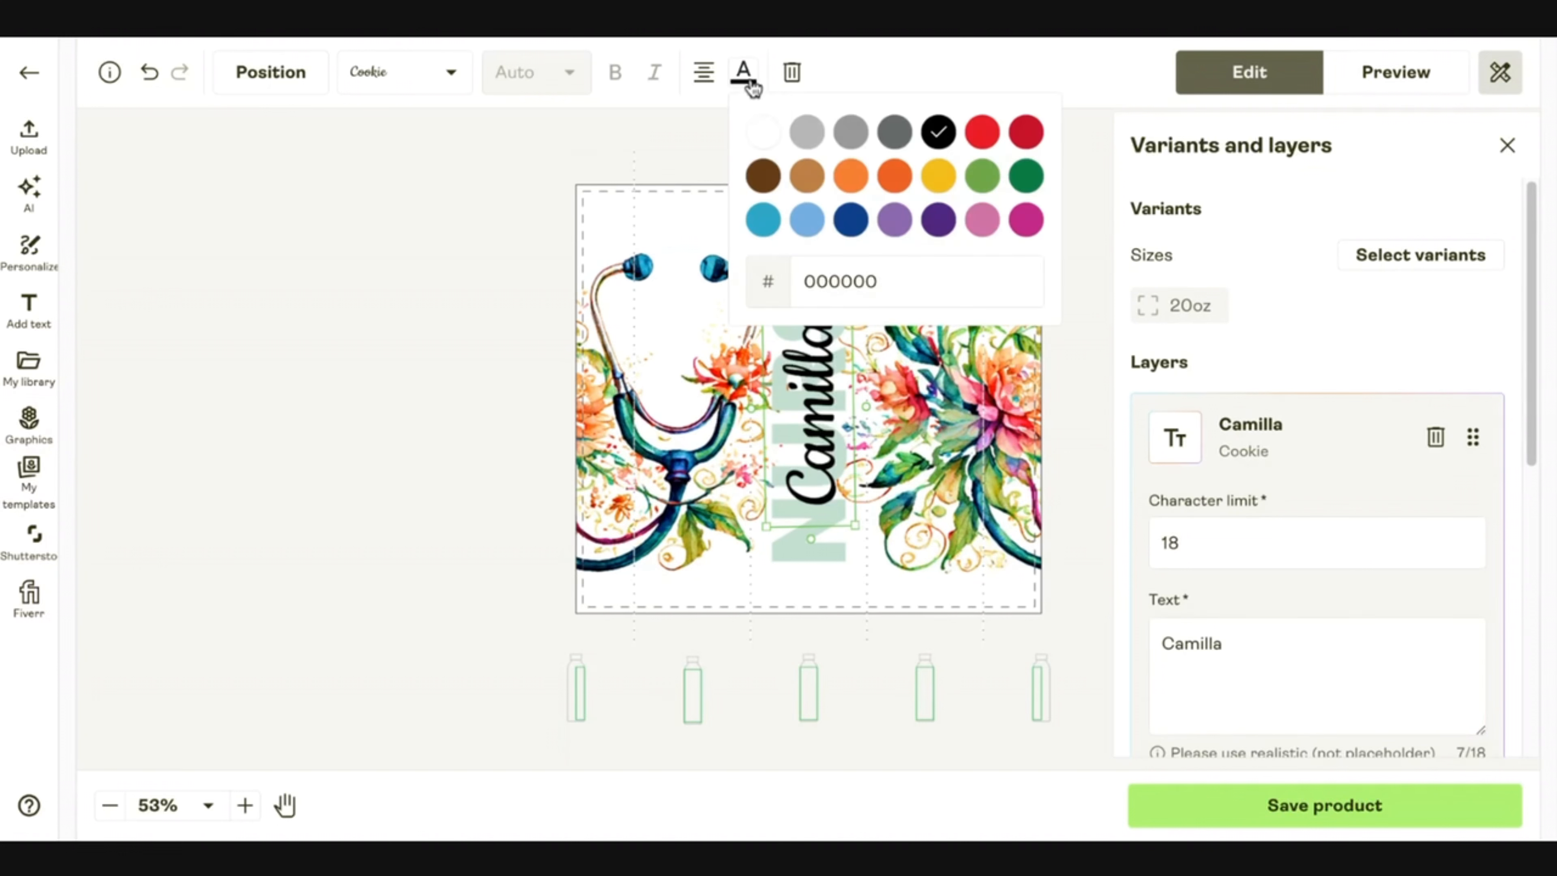
{"action": "left_click", "coordinate": [895, 176]}
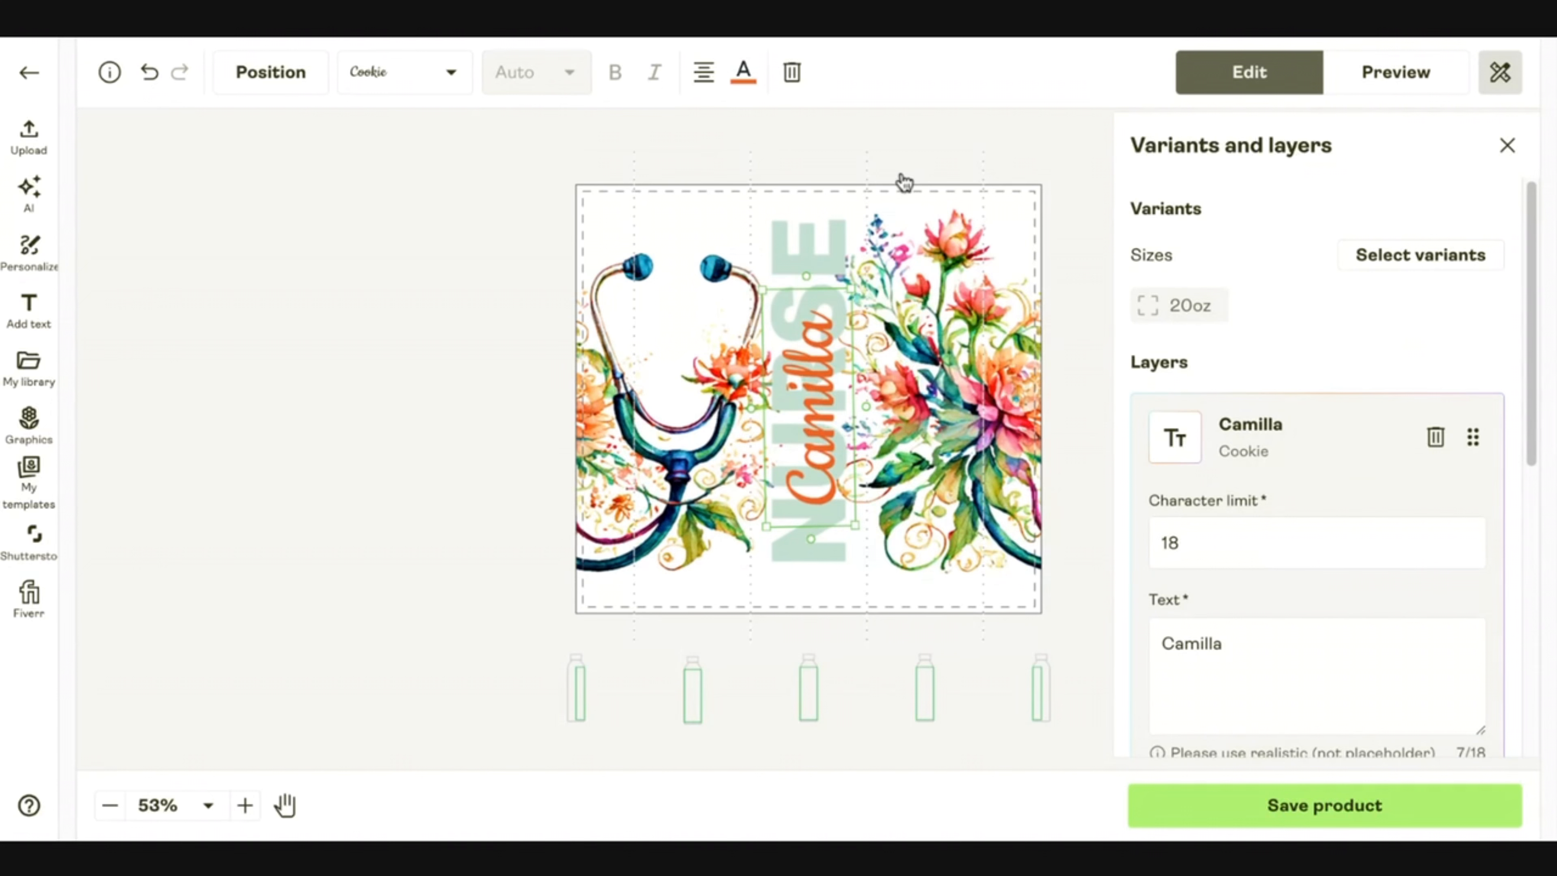
{"action": "left_click", "coordinate": [732, 86]}
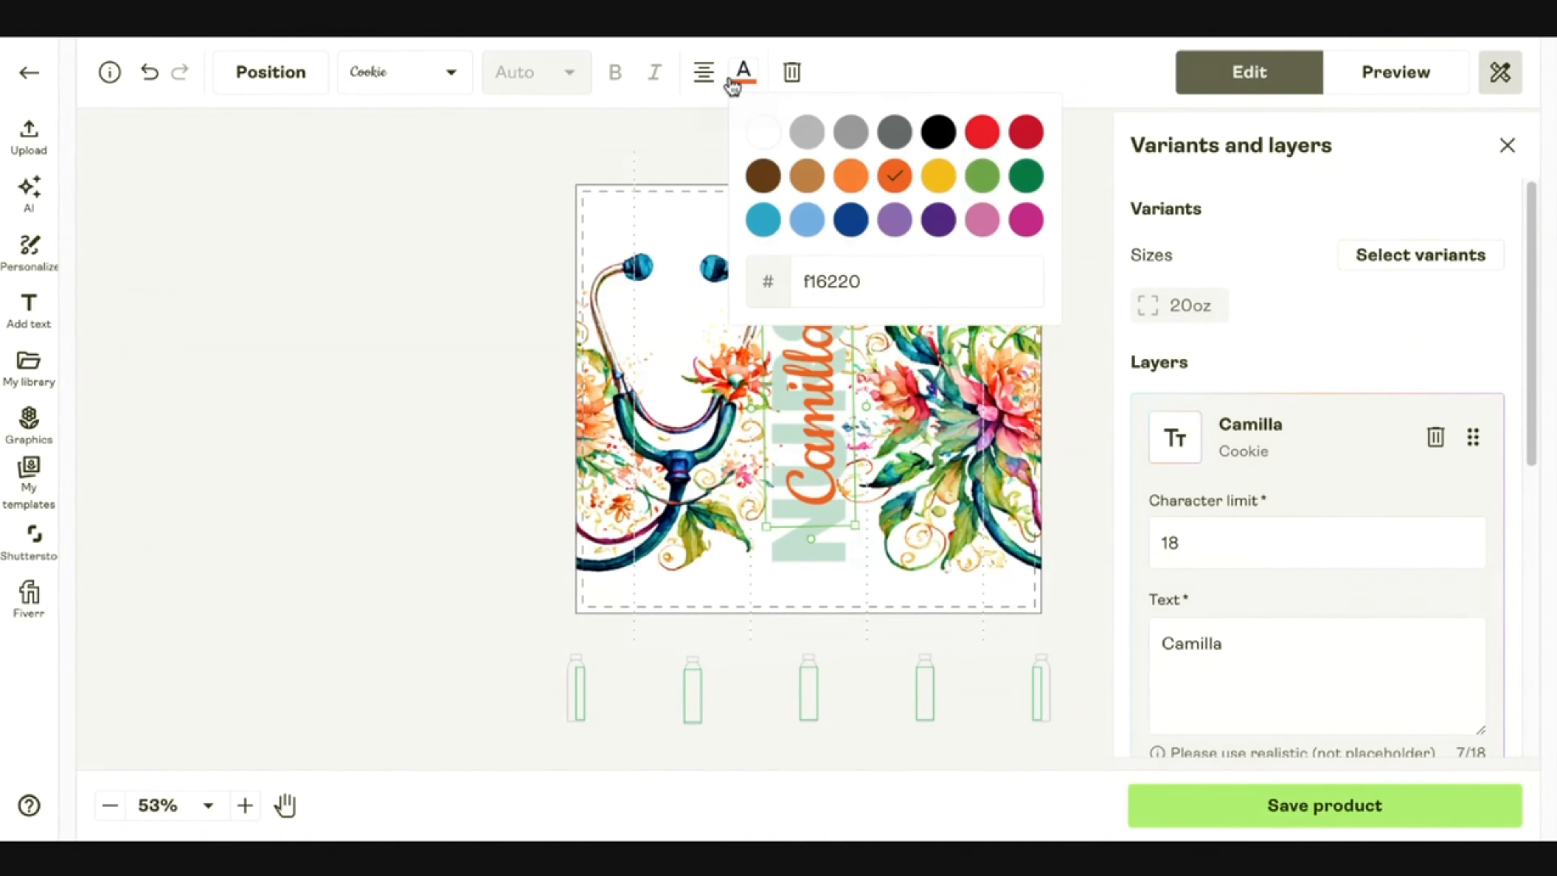
{"action": "left_click", "coordinate": [853, 182]}
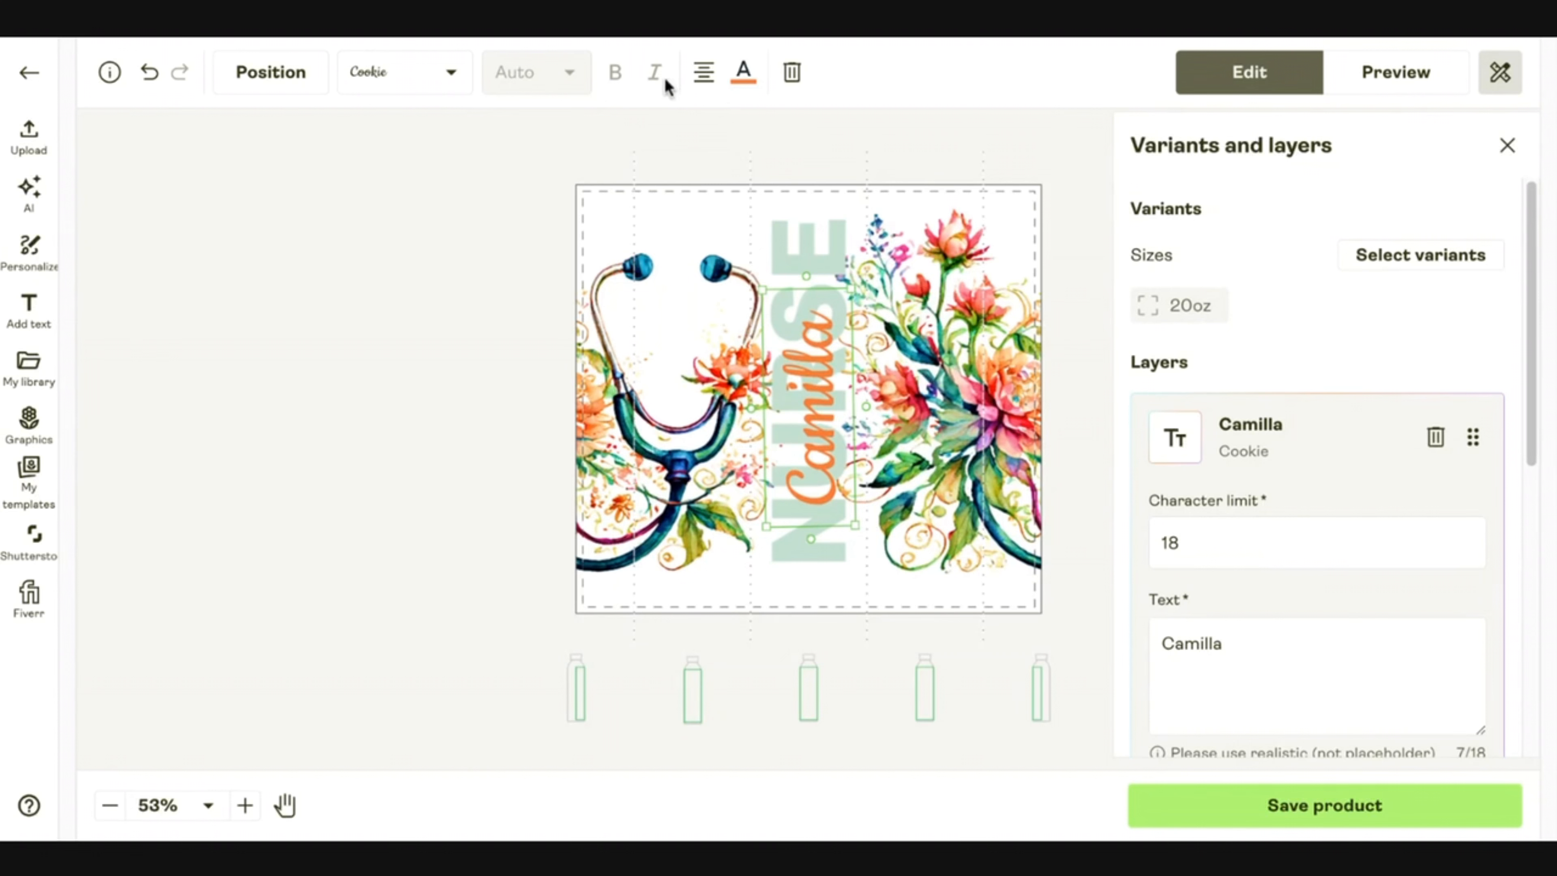
Try dark green 057944 on the name text, and recolor it red
{"action": "left_click", "coordinate": [741, 85]}
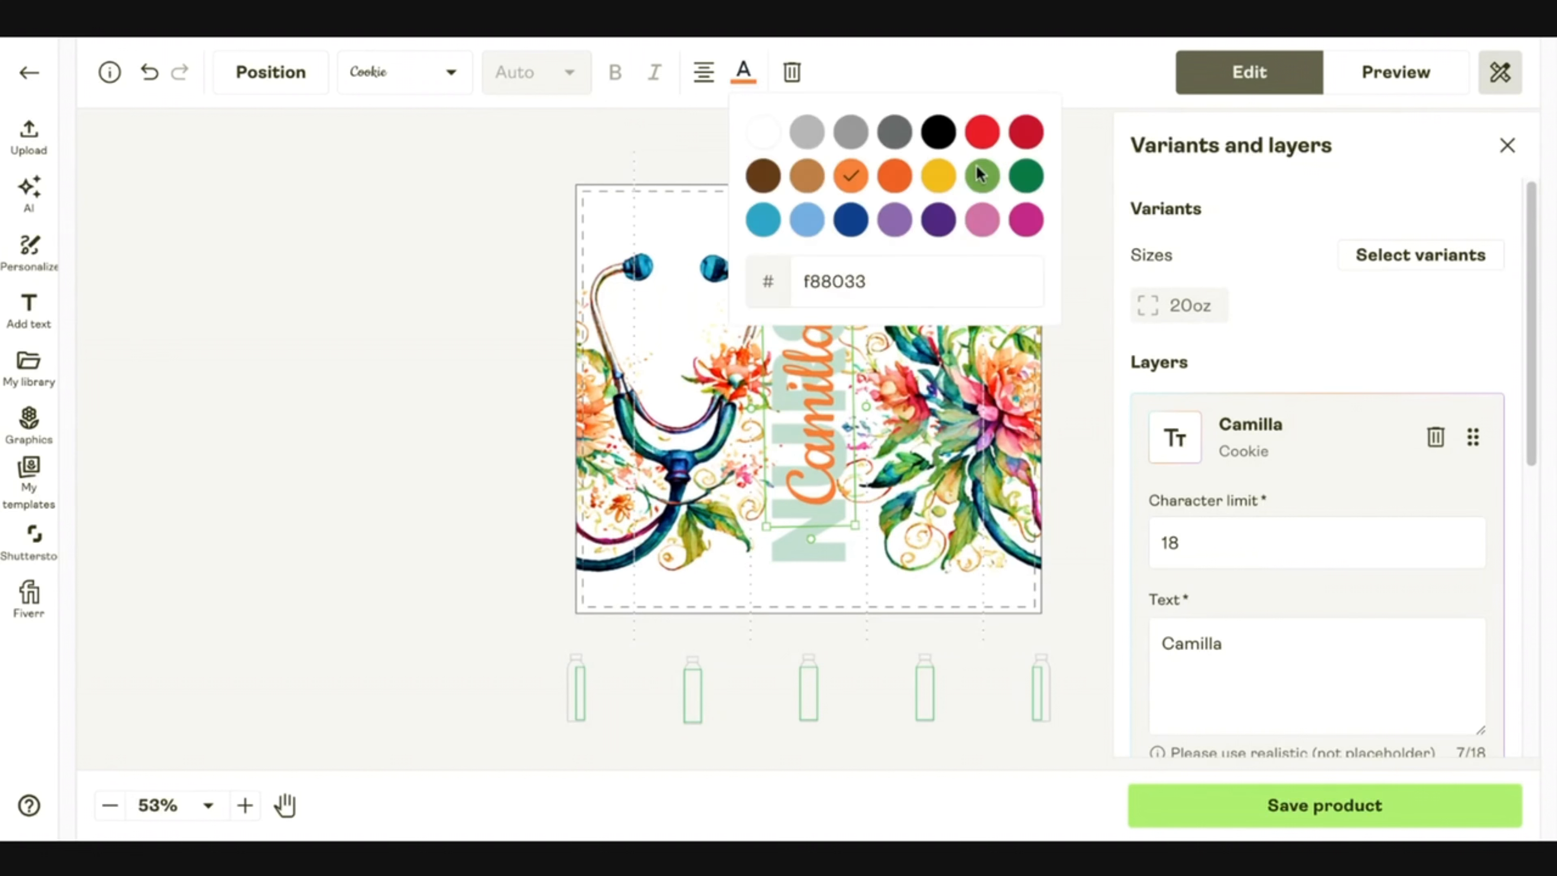
{"action": "left_click", "coordinate": [1024, 177]}
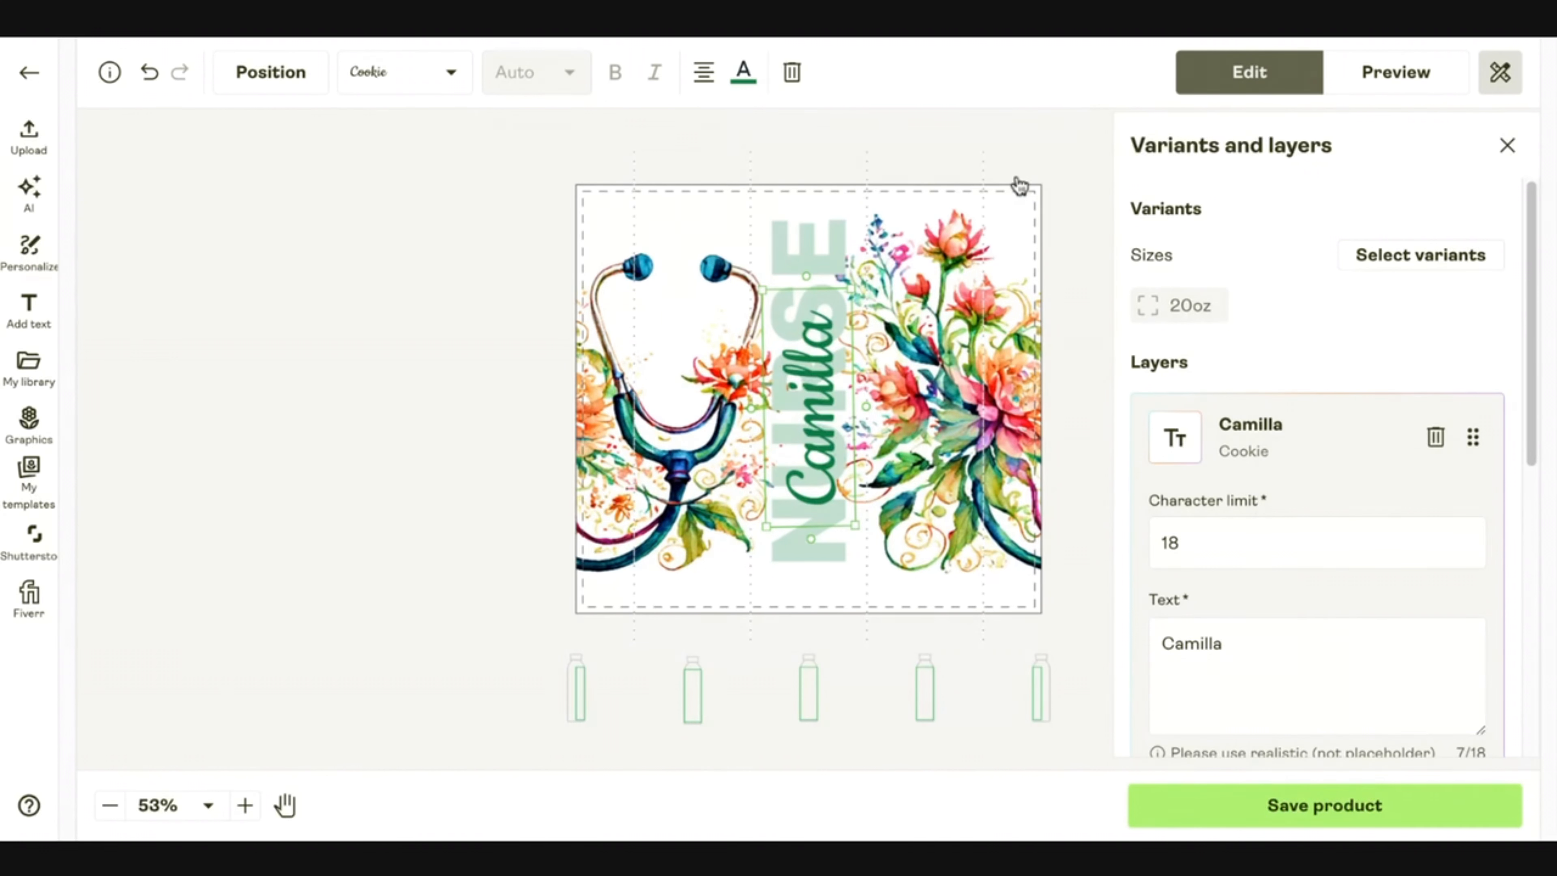
{"action": "left_click", "coordinate": [740, 79]}
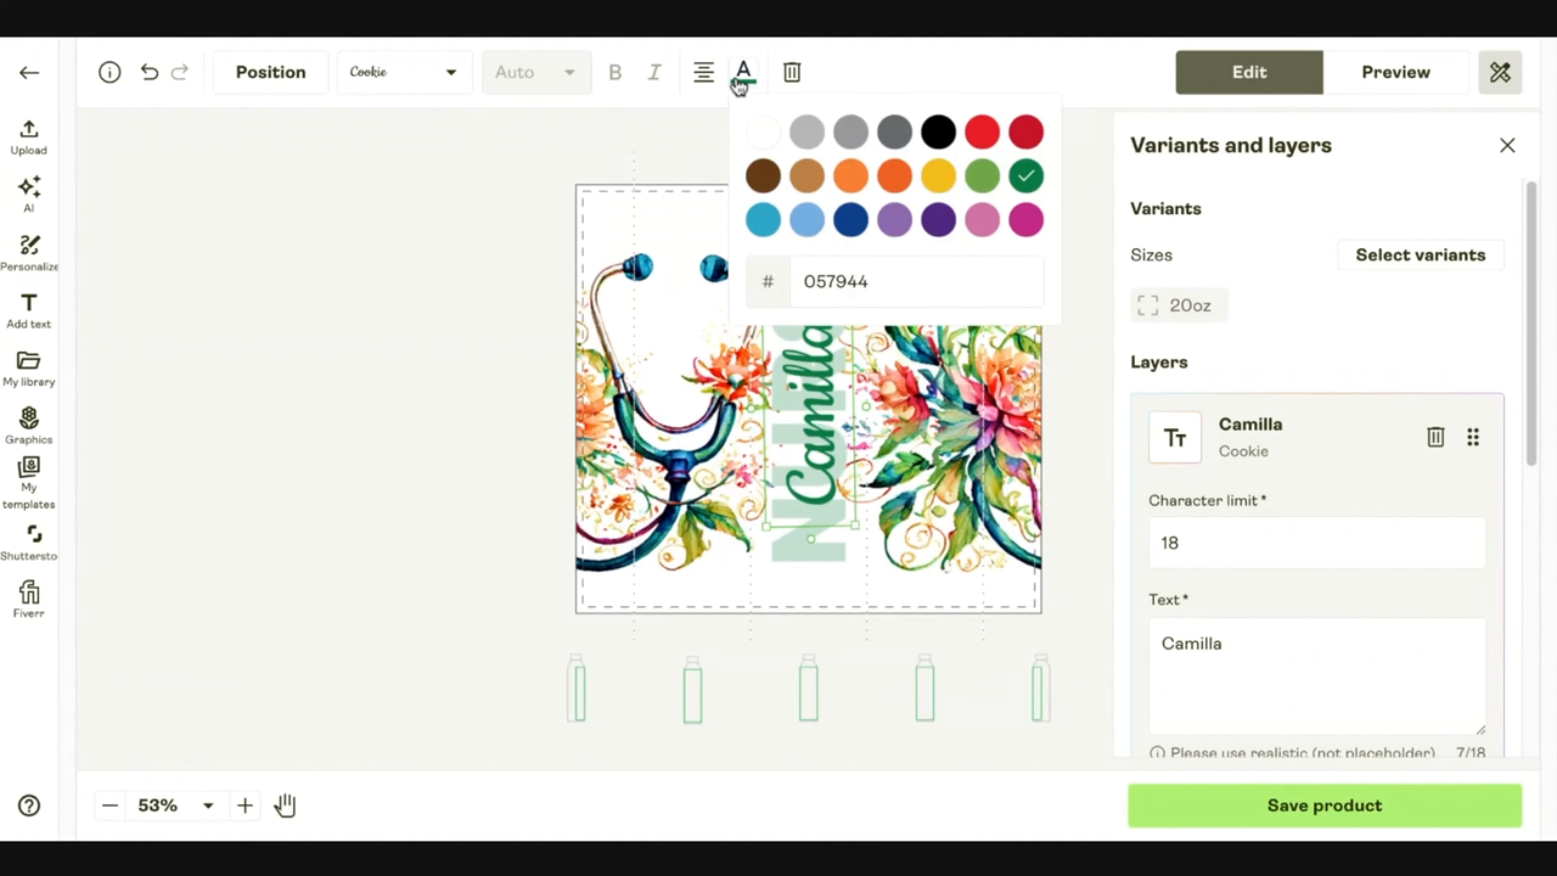
{"action": "left_click", "coordinate": [993, 138]}
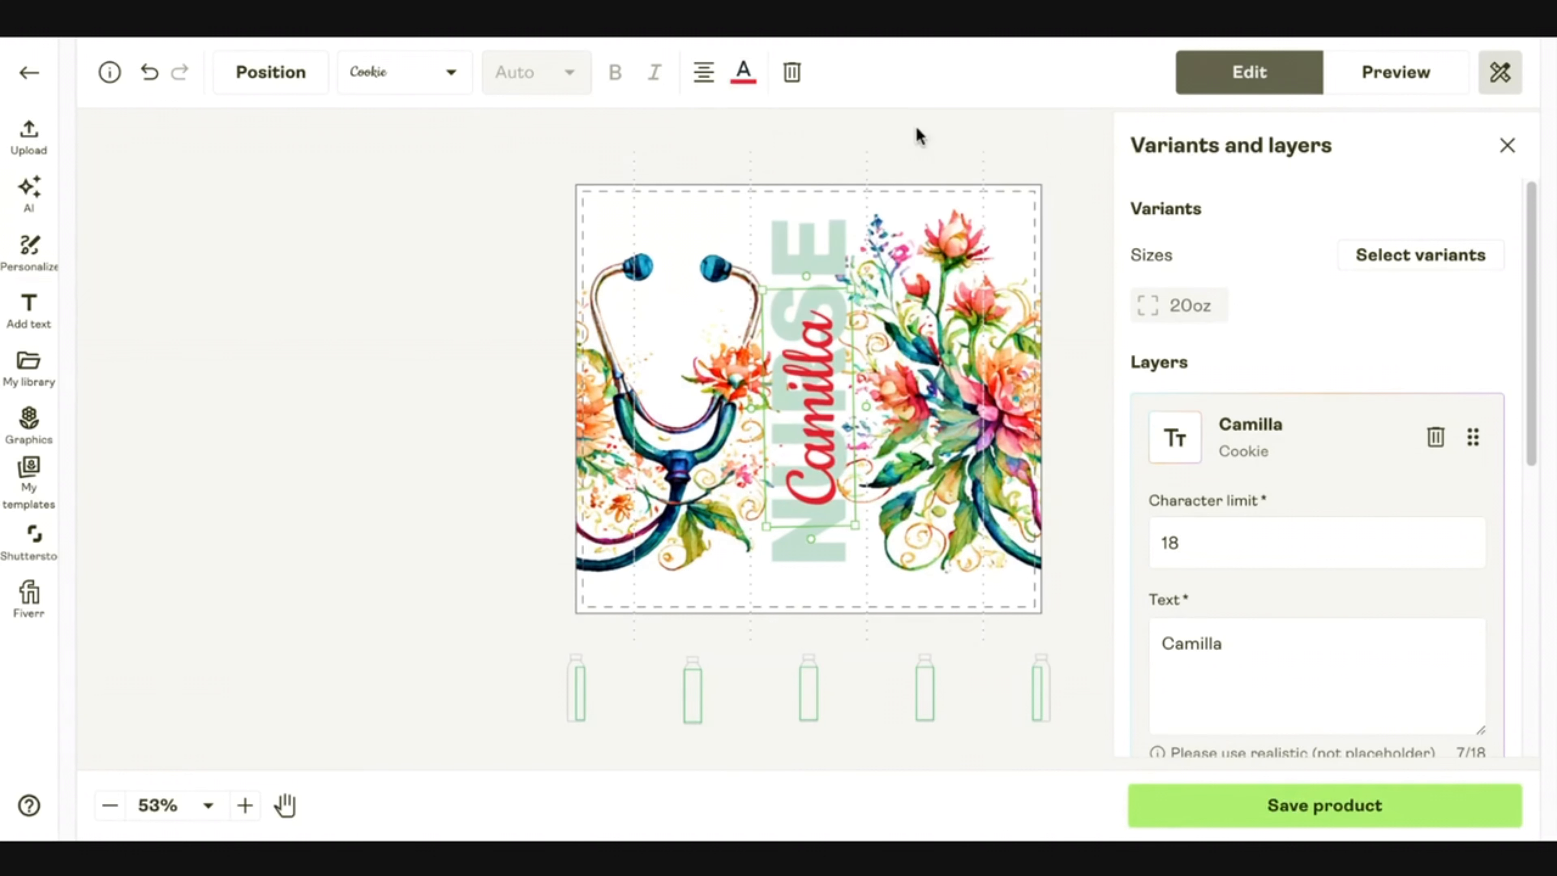
Try dark red and yellow f4bc17 as the name text's color, and deselect the layer to judge the look
{"action": "left_click", "coordinate": [743, 72]}
{"action": "left_click", "coordinate": [1017, 145]}
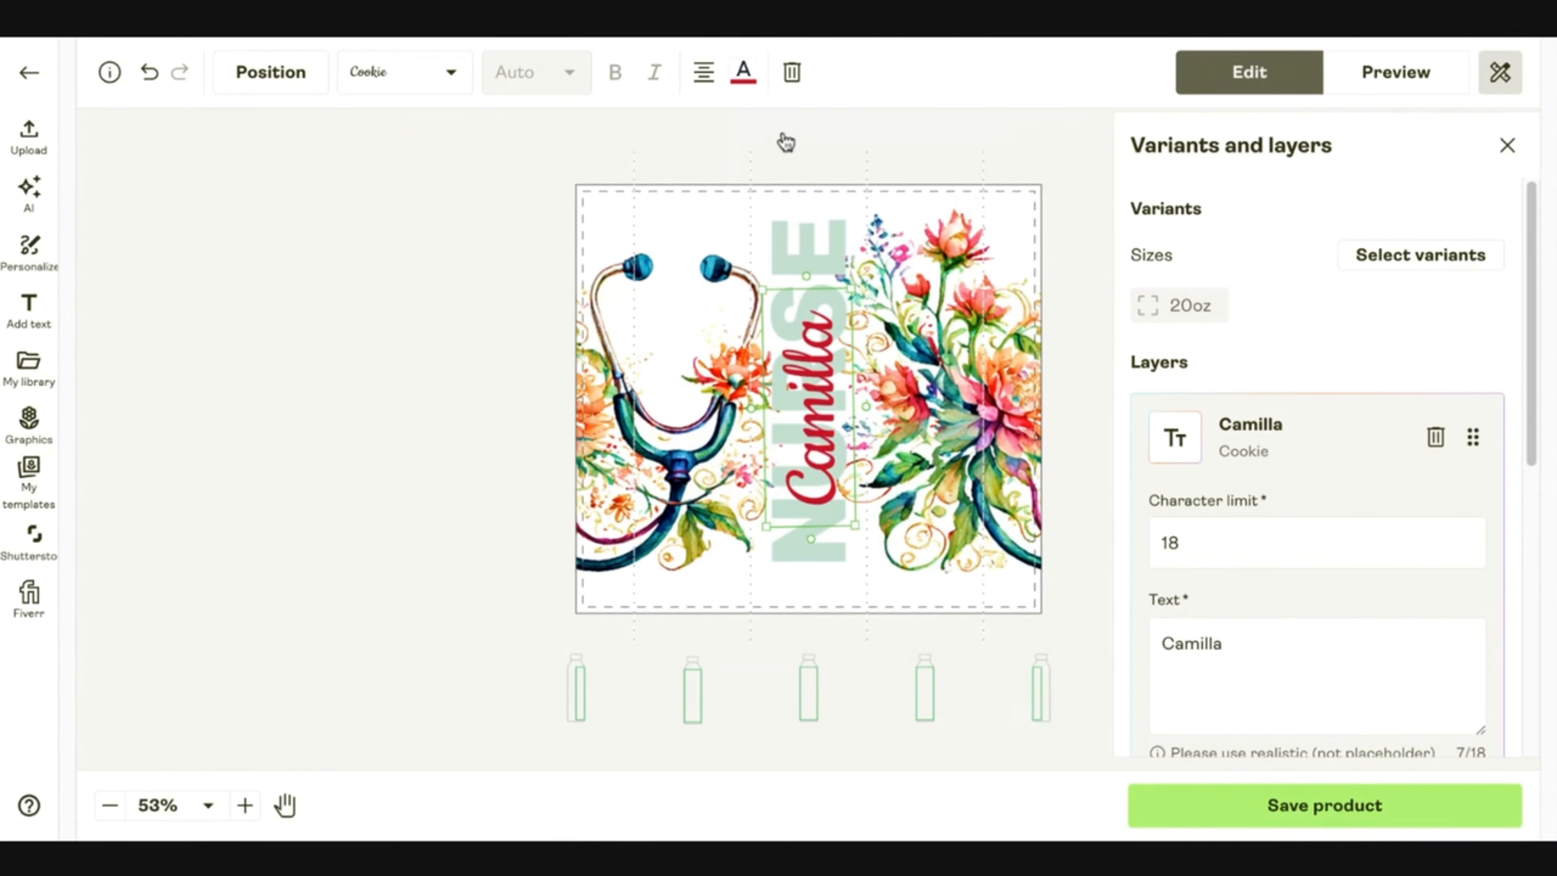
{"action": "left_click", "coordinate": [742, 72]}
{"action": "left_click", "coordinate": [934, 191]}
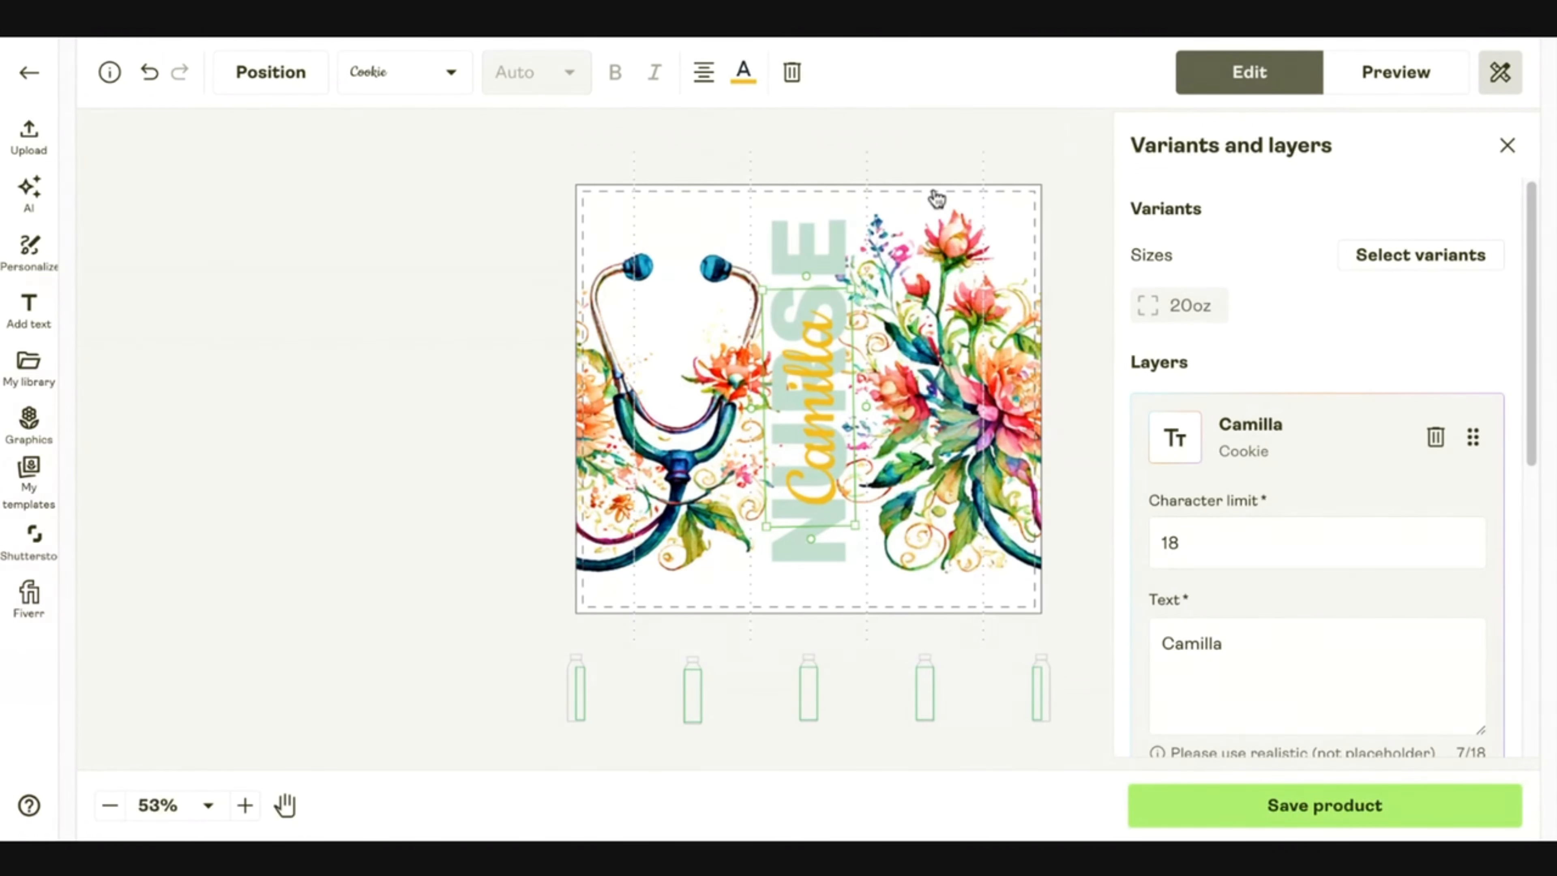
{"action": "left_click", "coordinate": [768, 91]}
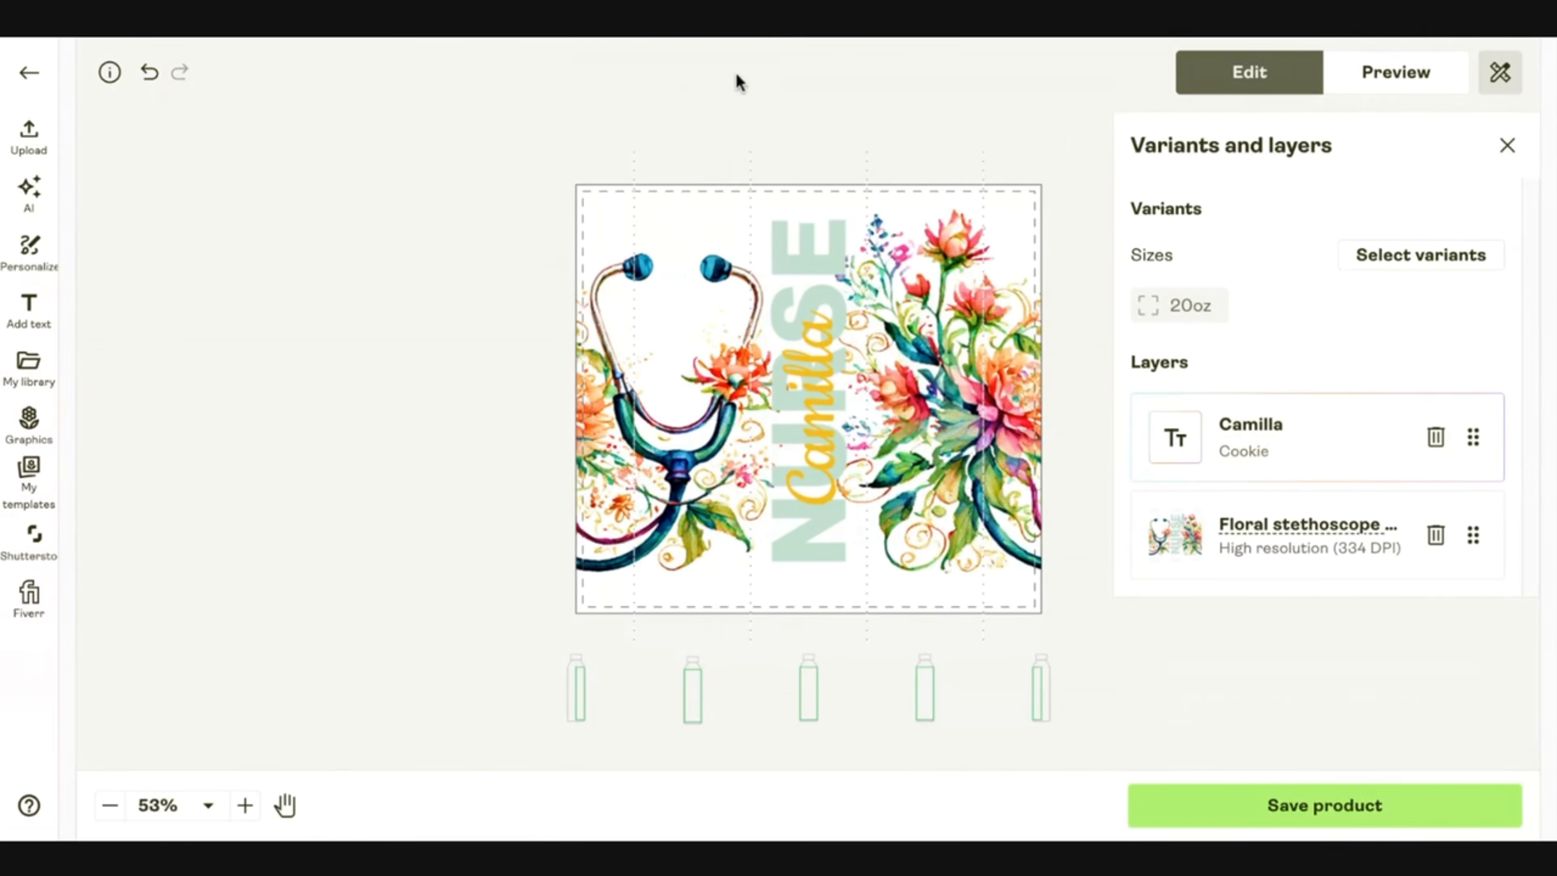
Reselect the name text layer and try light blue and teal blue 2ba5c7 as its color
{"action": "left_click", "coordinate": [888, 252]}
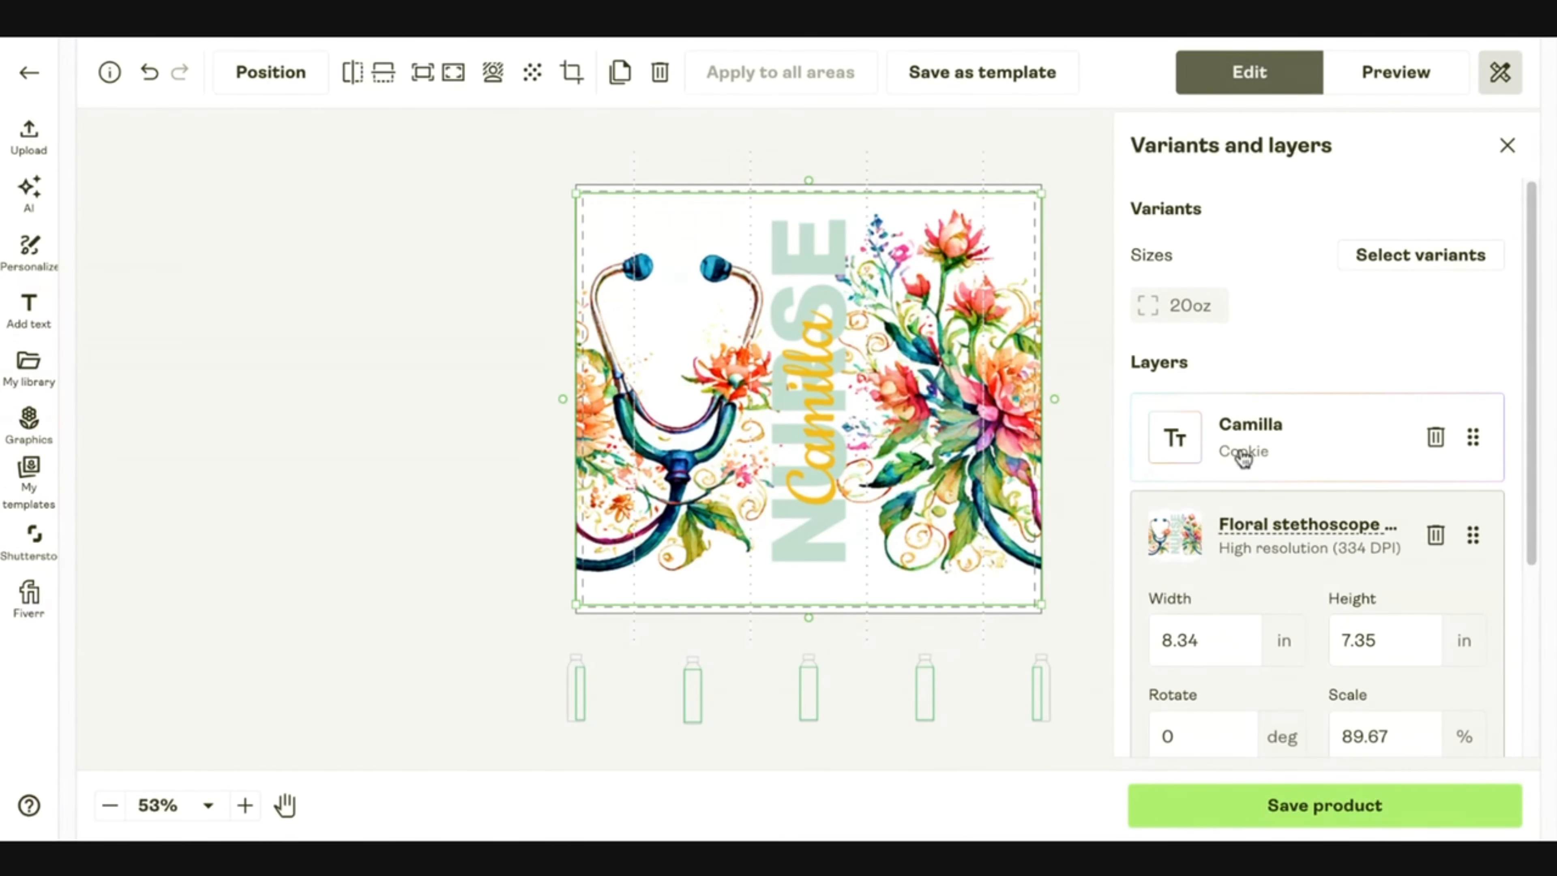
{"action": "left_click", "coordinate": [1243, 457]}
{"action": "left_click", "coordinate": [740, 79]}
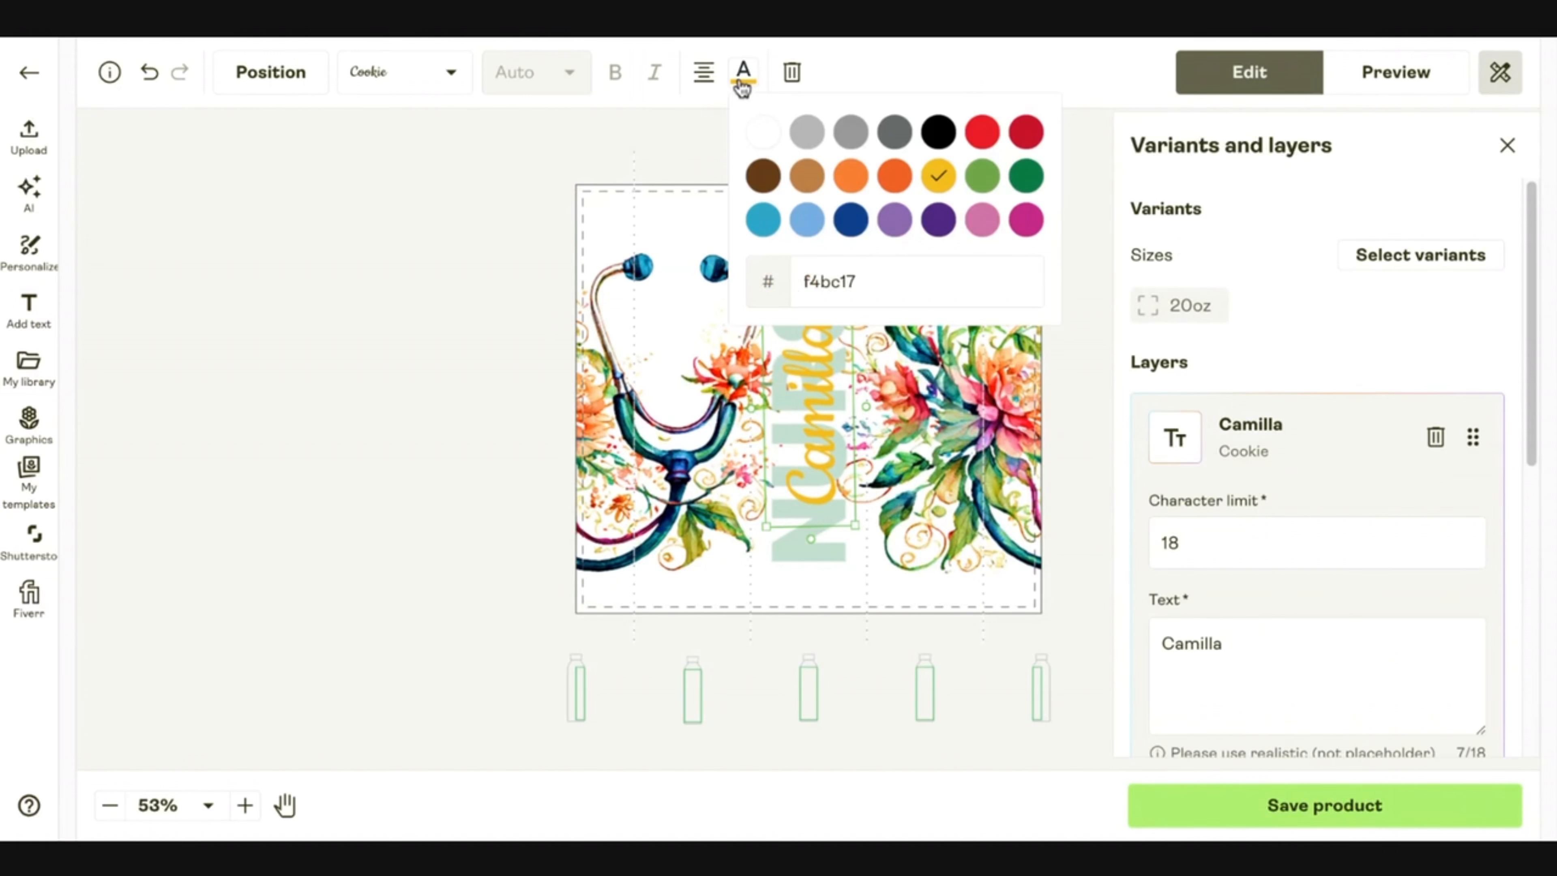
{"action": "left_click", "coordinate": [806, 228]}
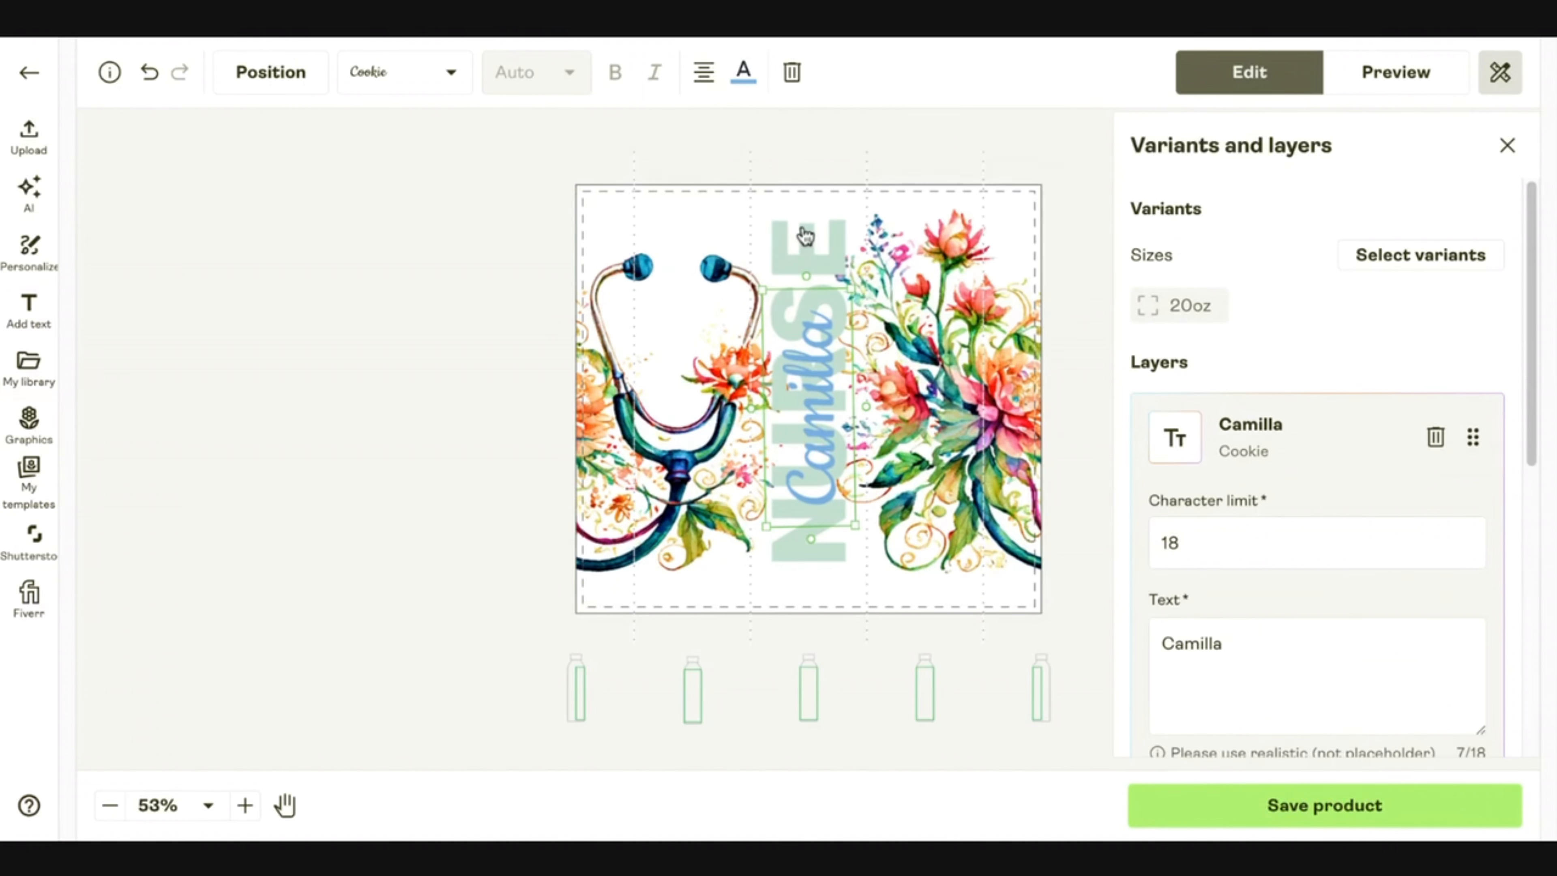
{"action": "left_click", "coordinate": [743, 77]}
{"action": "left_click", "coordinate": [757, 223]}
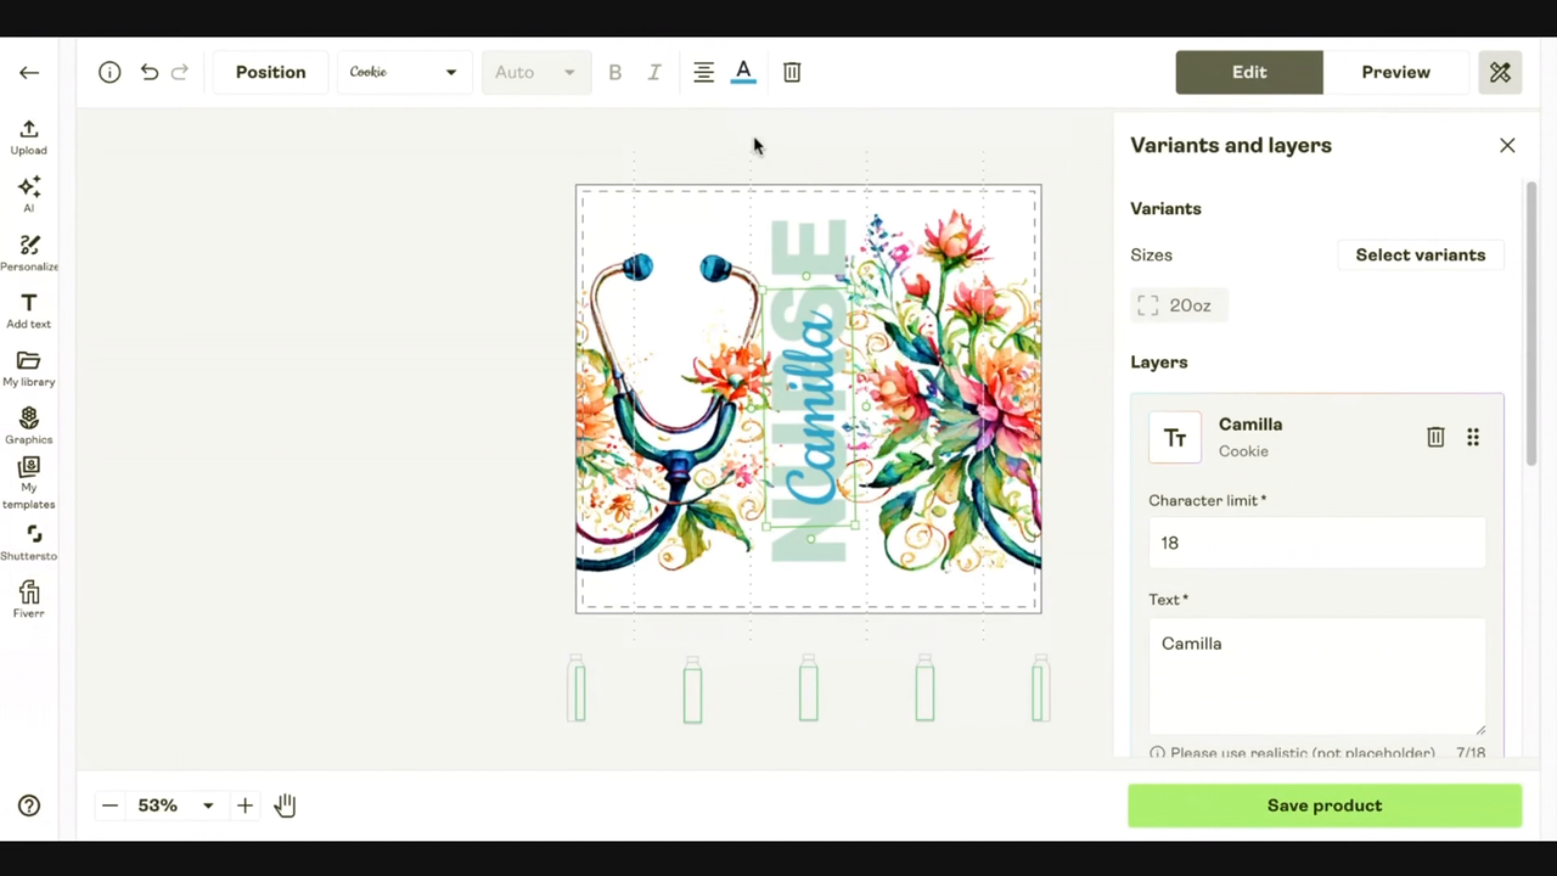
Recolor the name text dark blue and preview the bottle design
{"action": "left_click", "coordinate": [744, 72]}
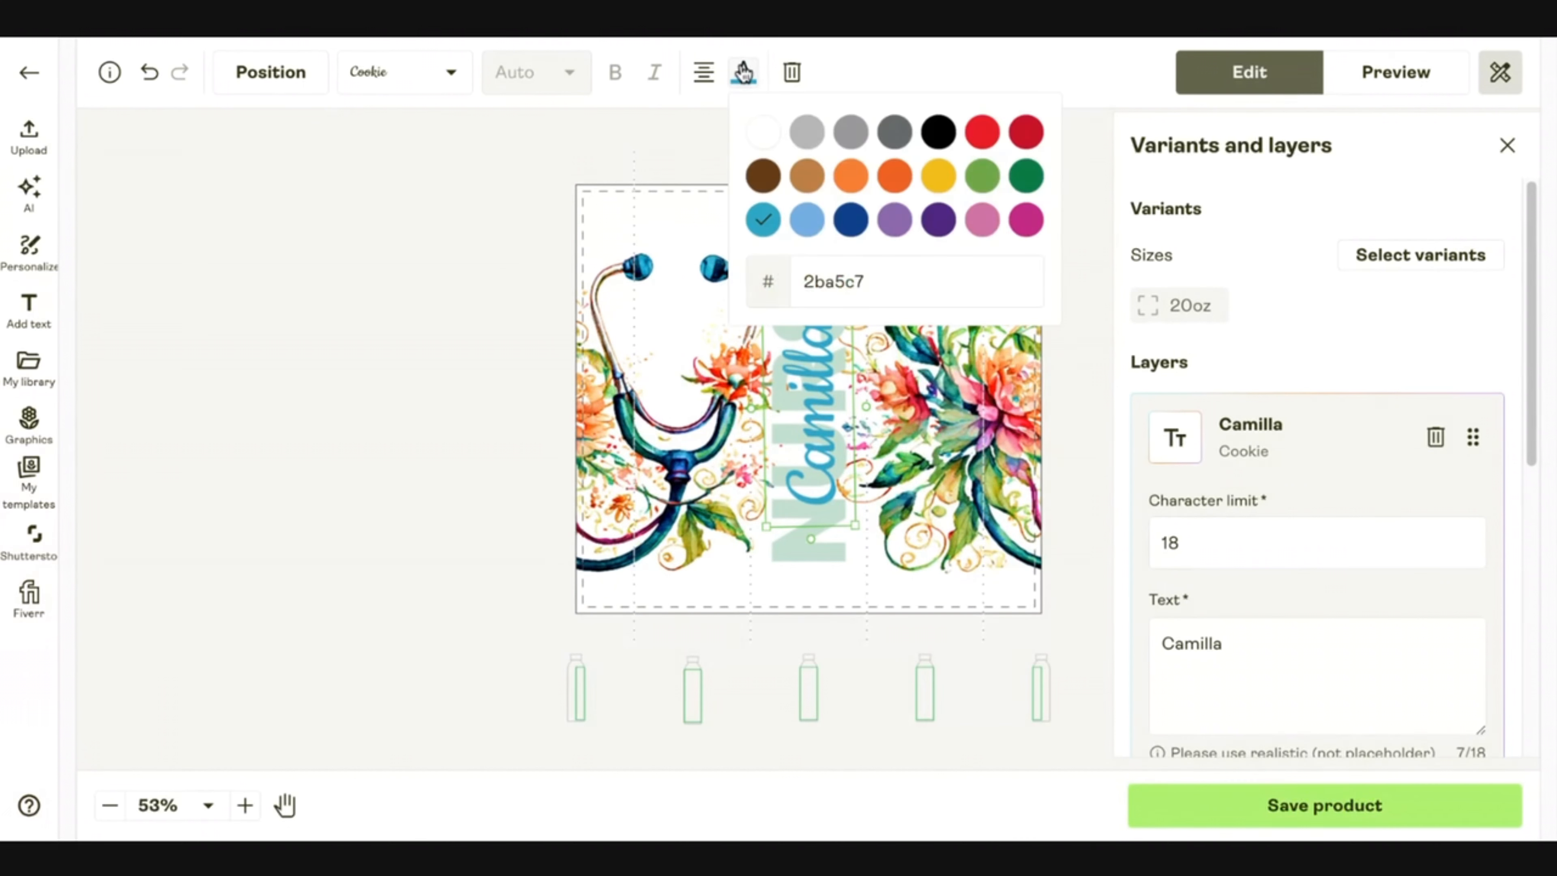
{"action": "left_click", "coordinate": [850, 219]}
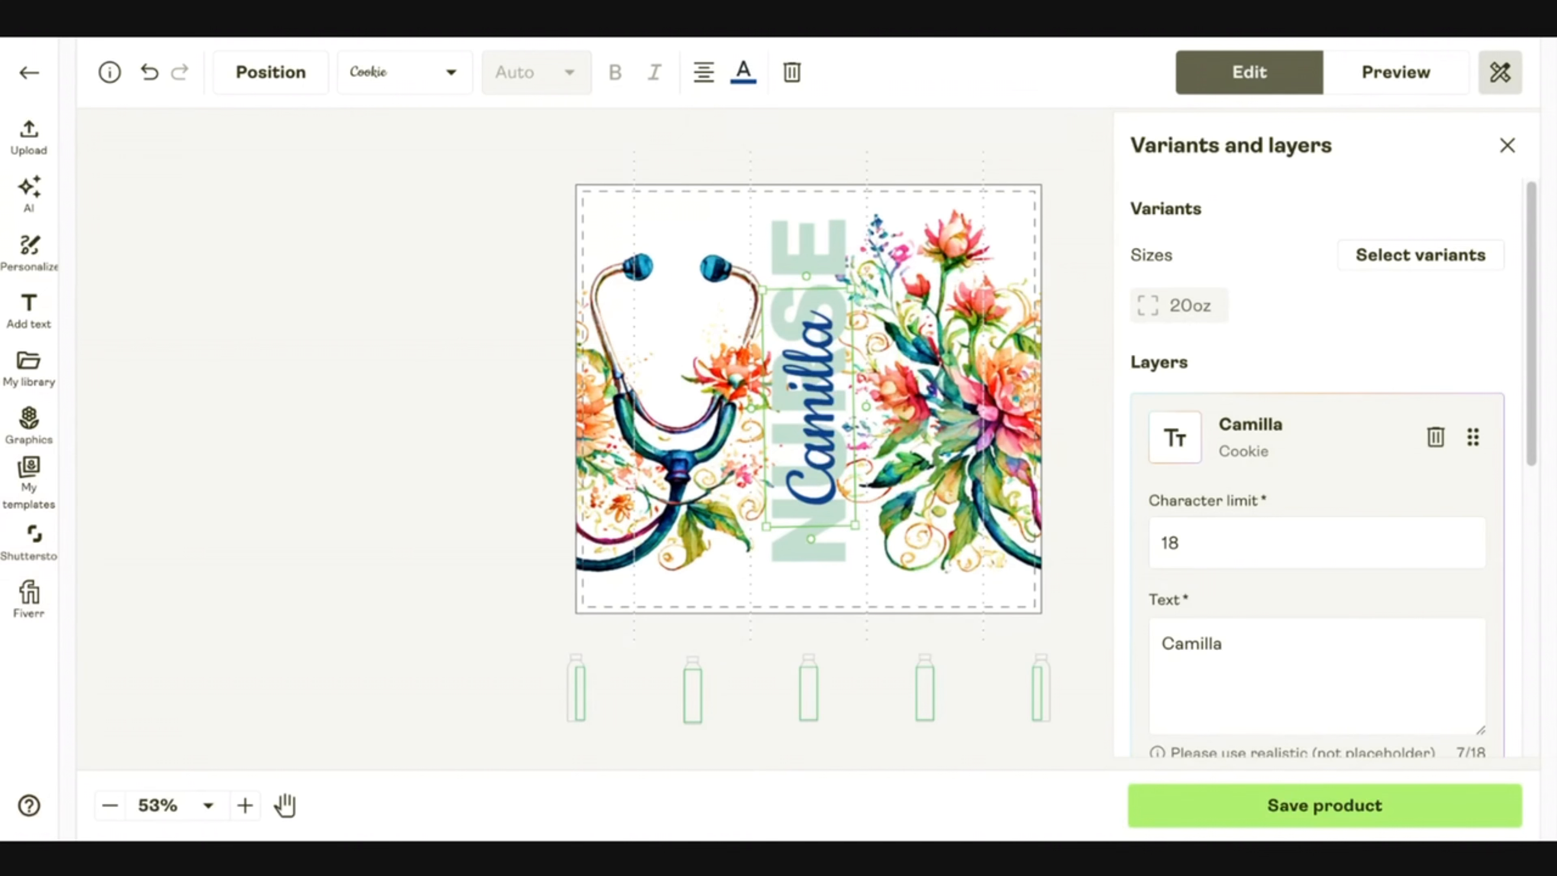
{"action": "left_click", "coordinate": [1364, 70]}
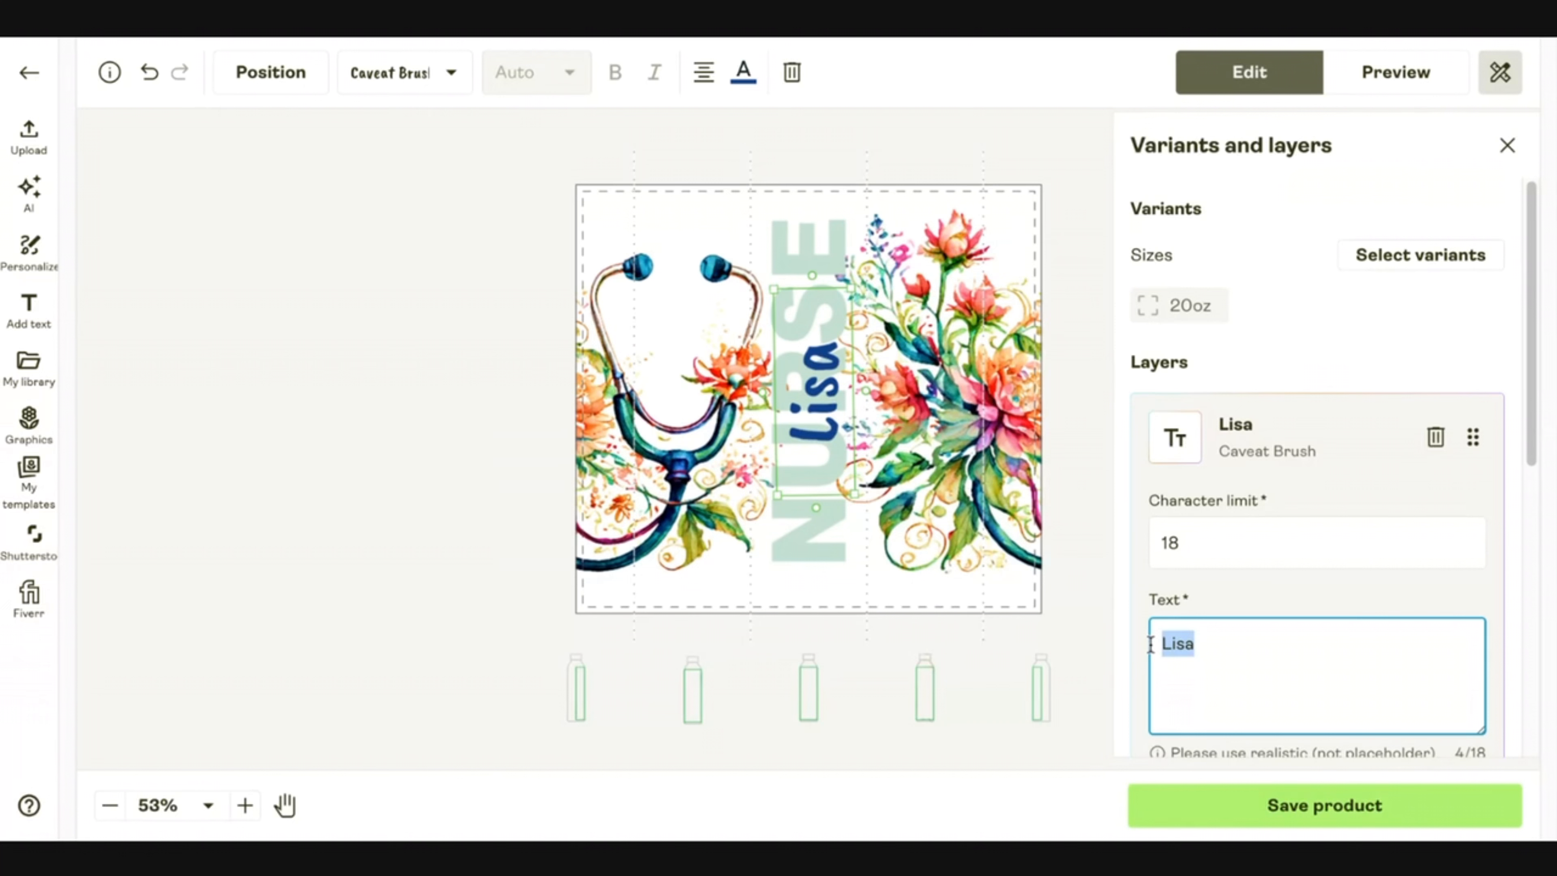
Replace the sample name in the Caveat Brush text layer with another, longer first name
{"action": "type", "text": "Suz"}
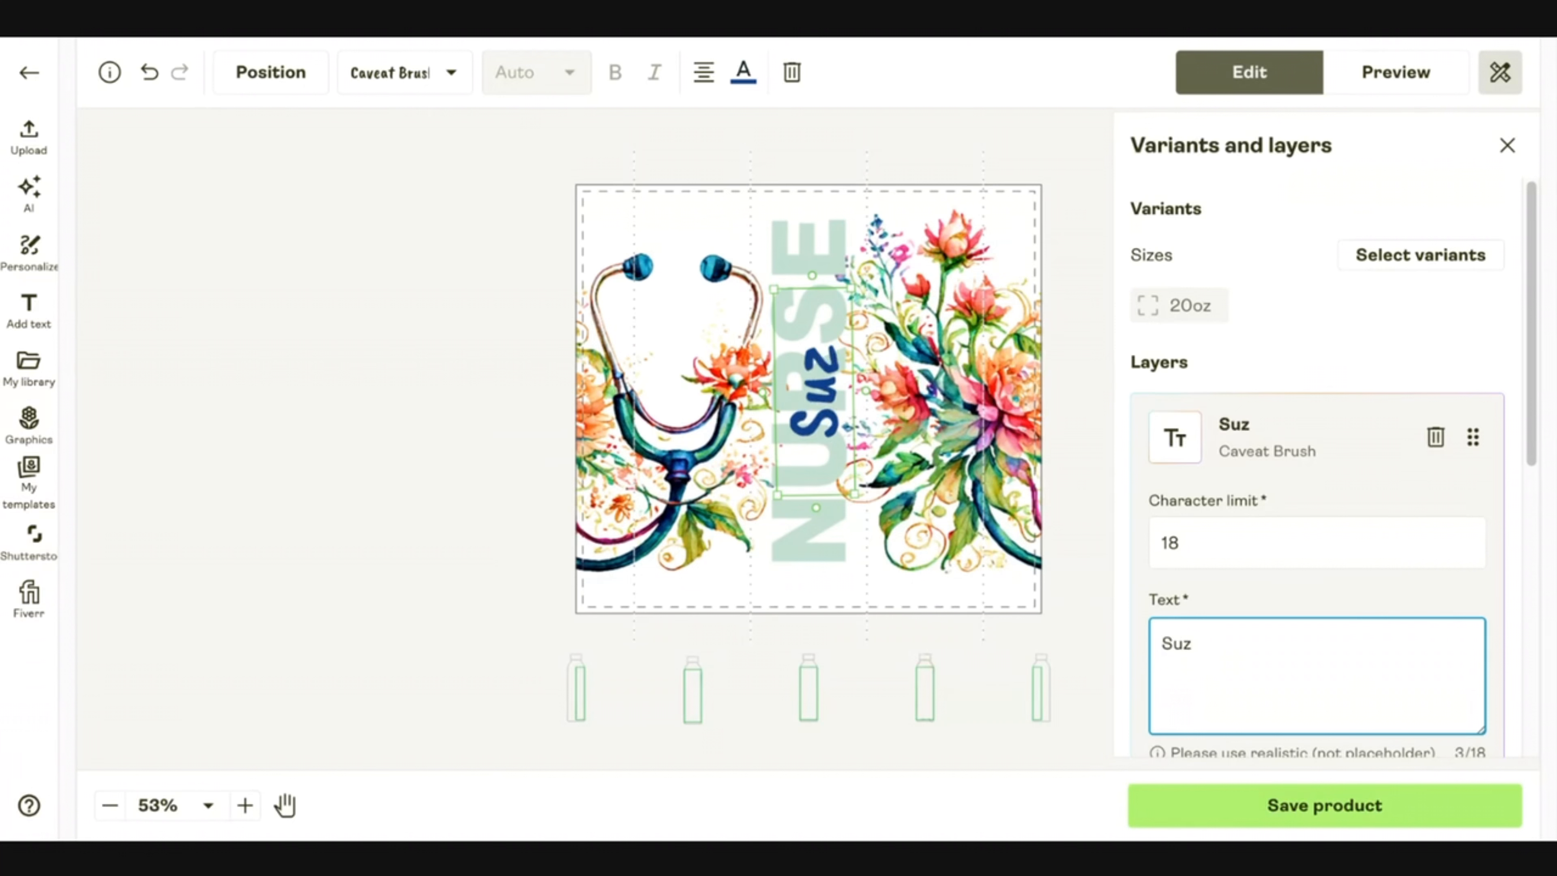
{"action": "type", "text": "etet"}
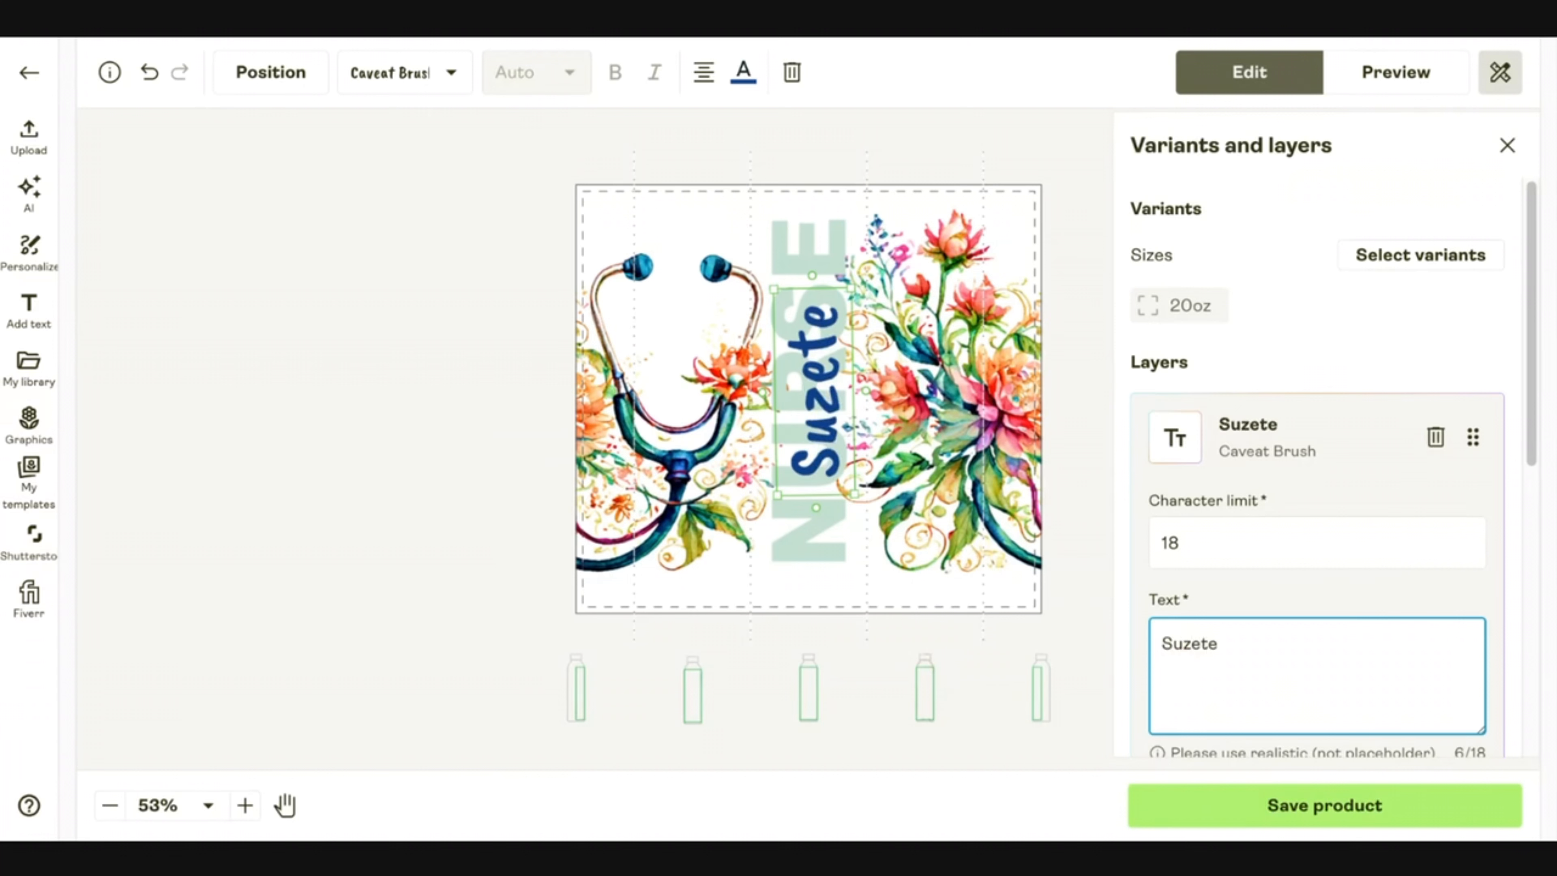
{"action": "key", "text": "BackSpace"}
{"action": "key", "text": "BackSpace"}
{"action": "type", "text": "te"}
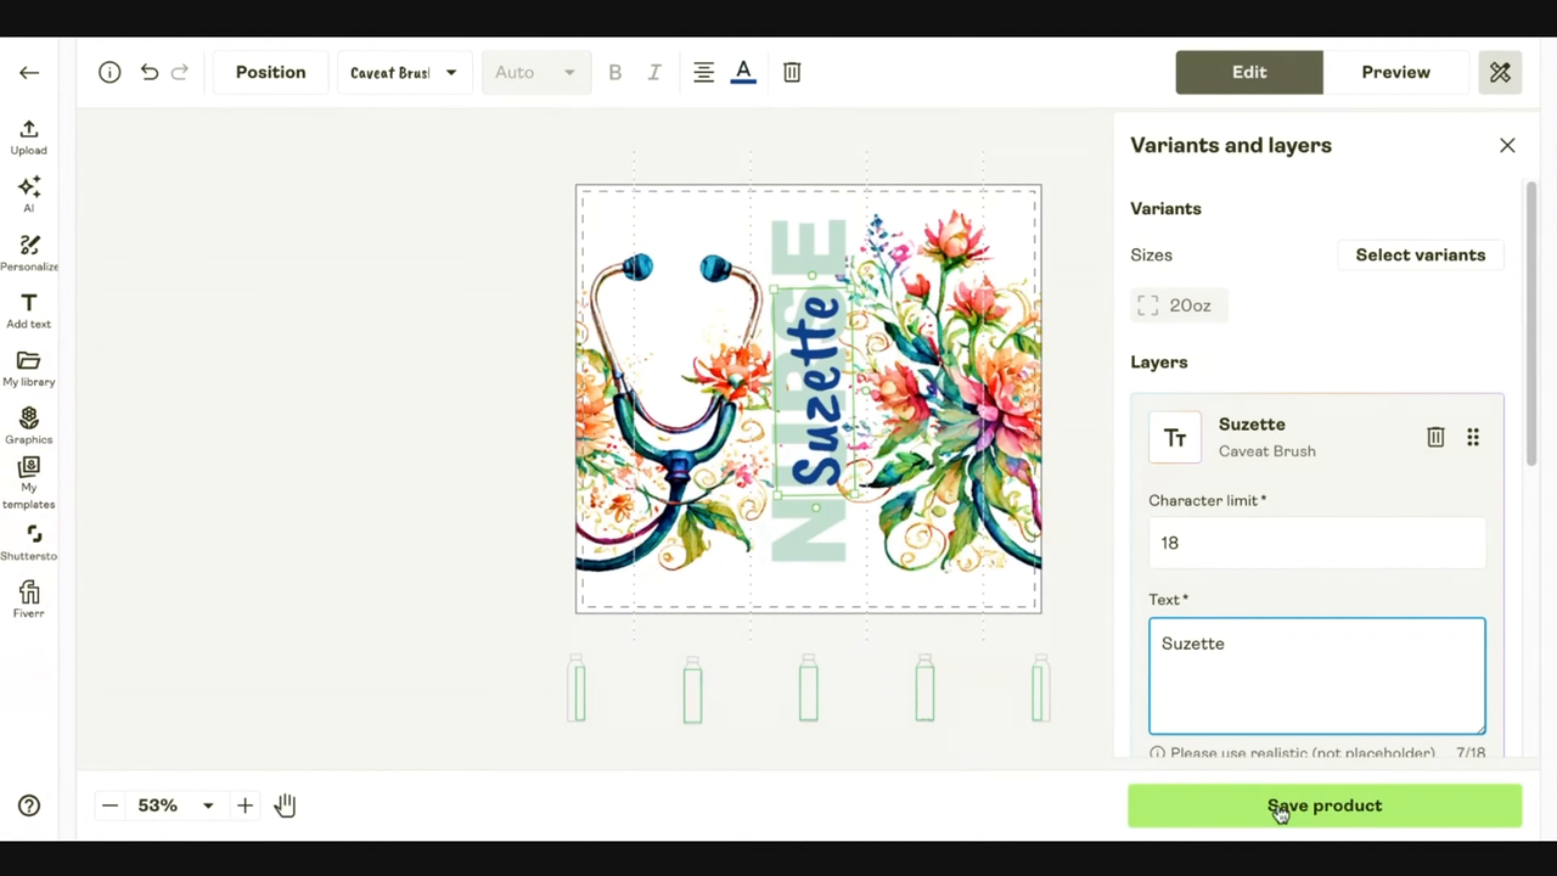
Preview the personalized bottle in the Context 3 and Left mockup views
{"action": "left_click", "coordinate": [1384, 92]}
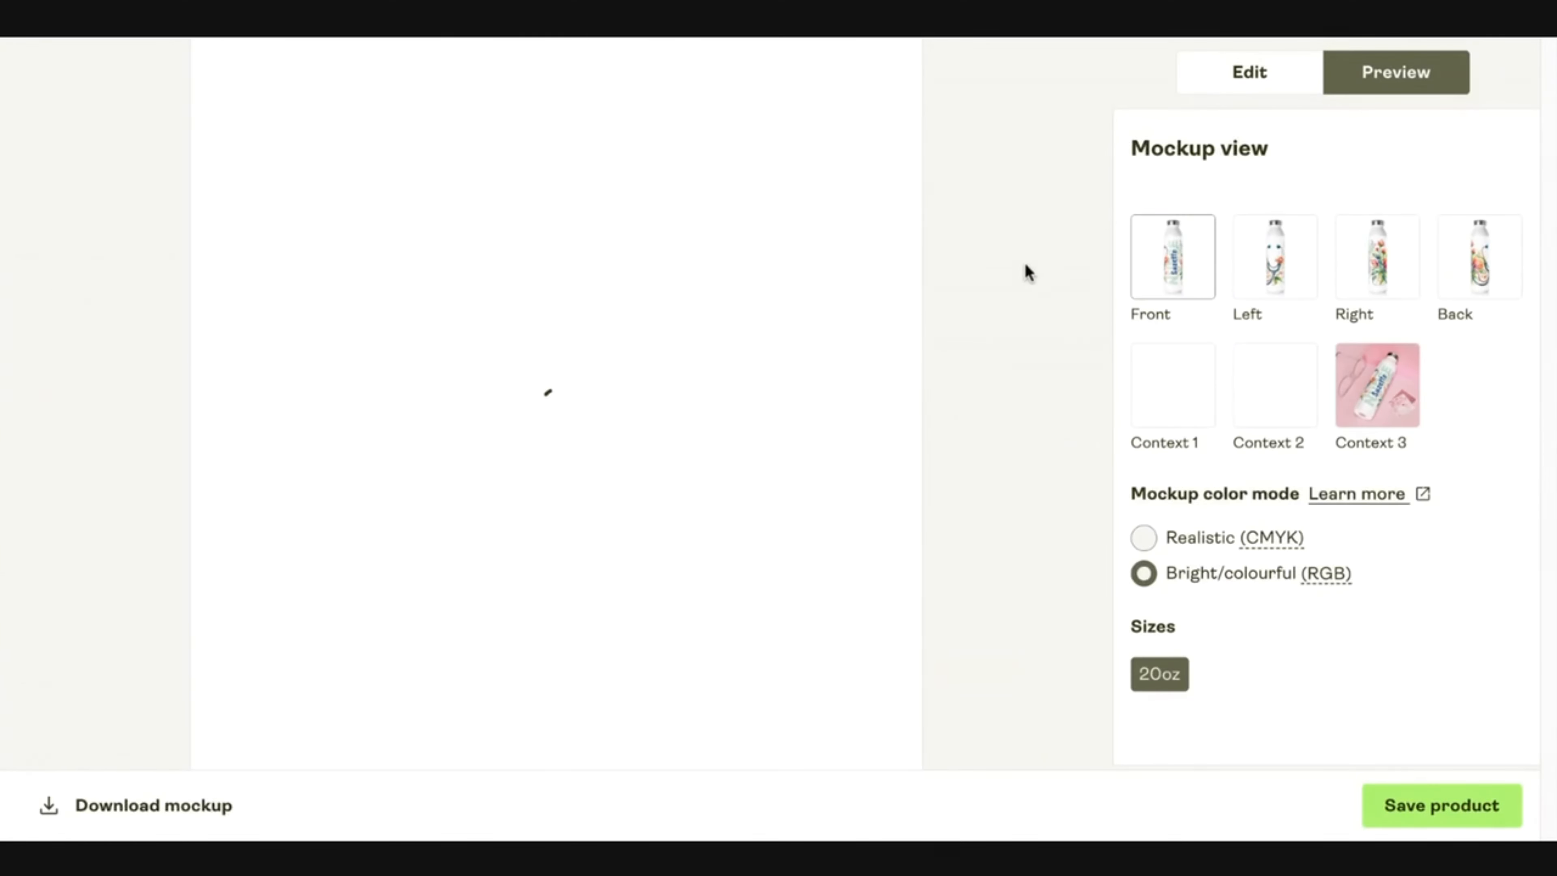
{"action": "left_click", "coordinate": [1388, 396]}
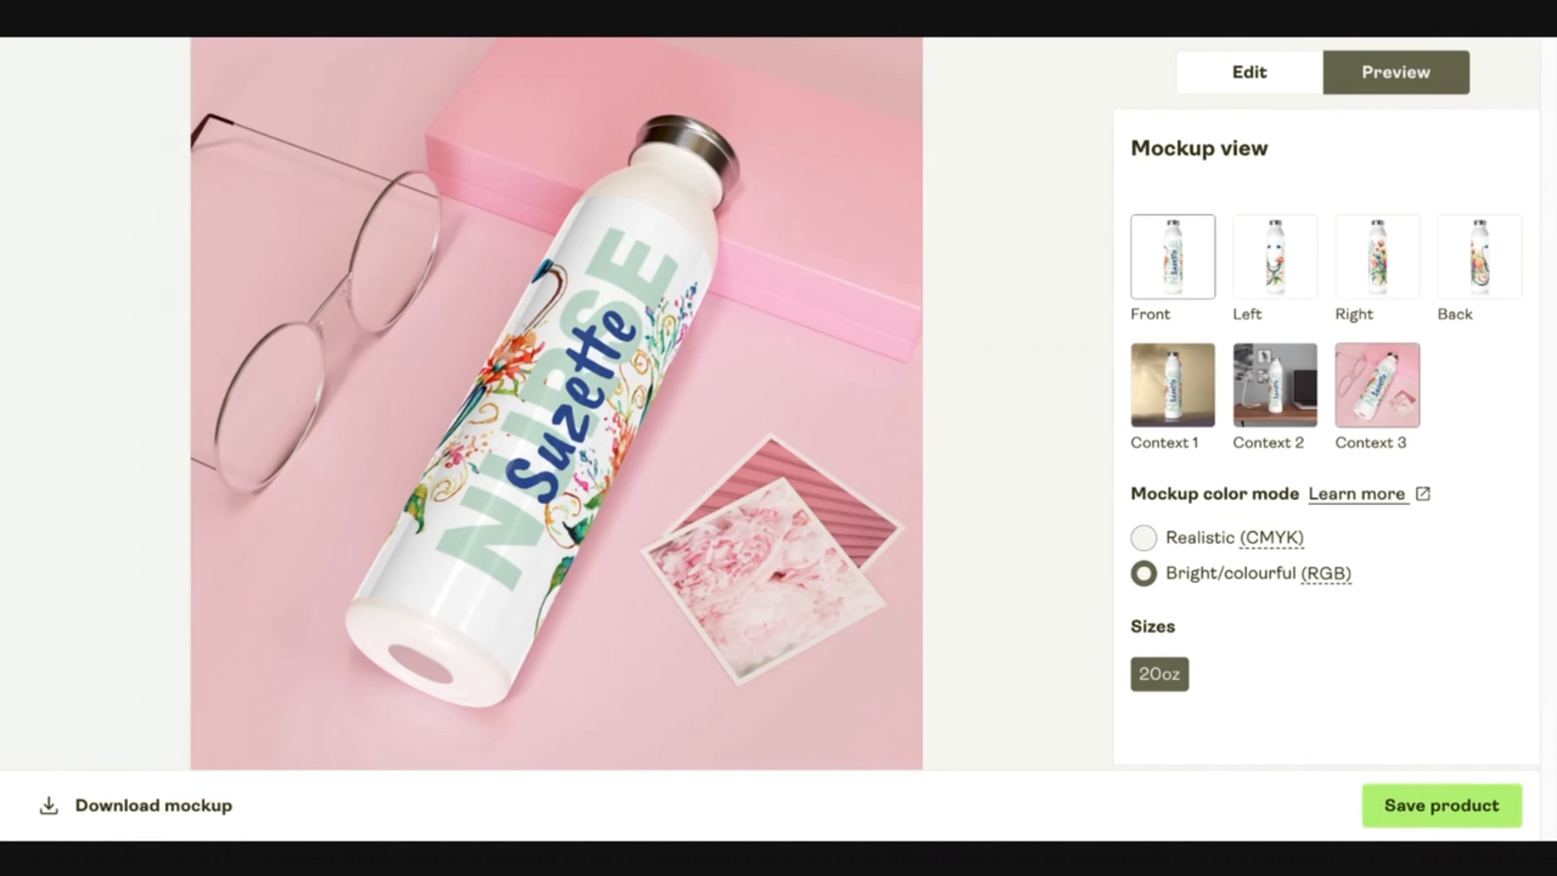
{"action": "left_click", "coordinate": [1294, 285]}
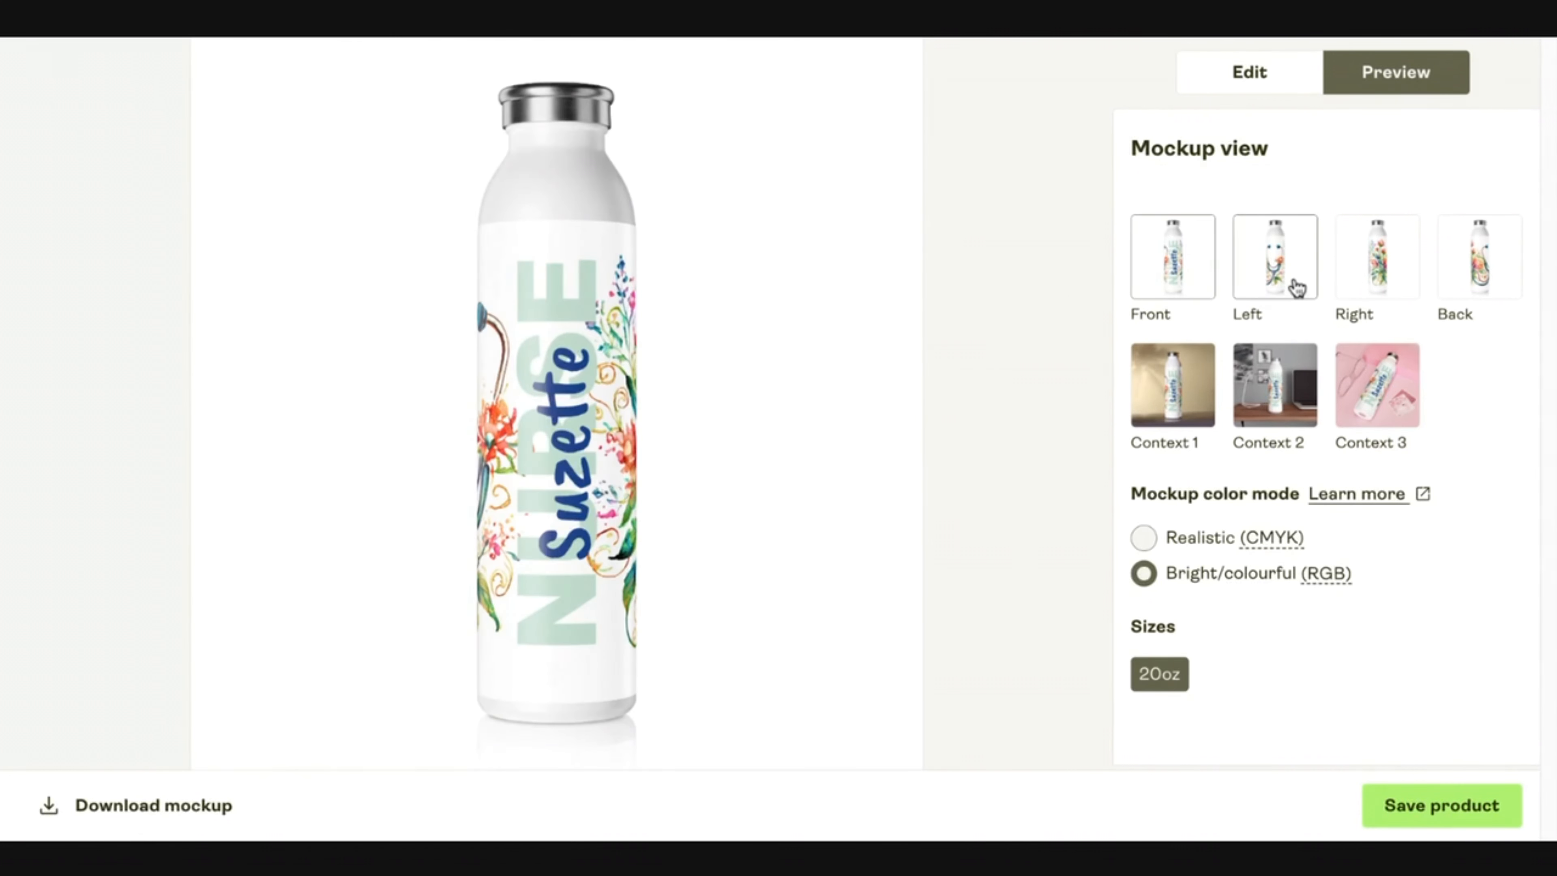